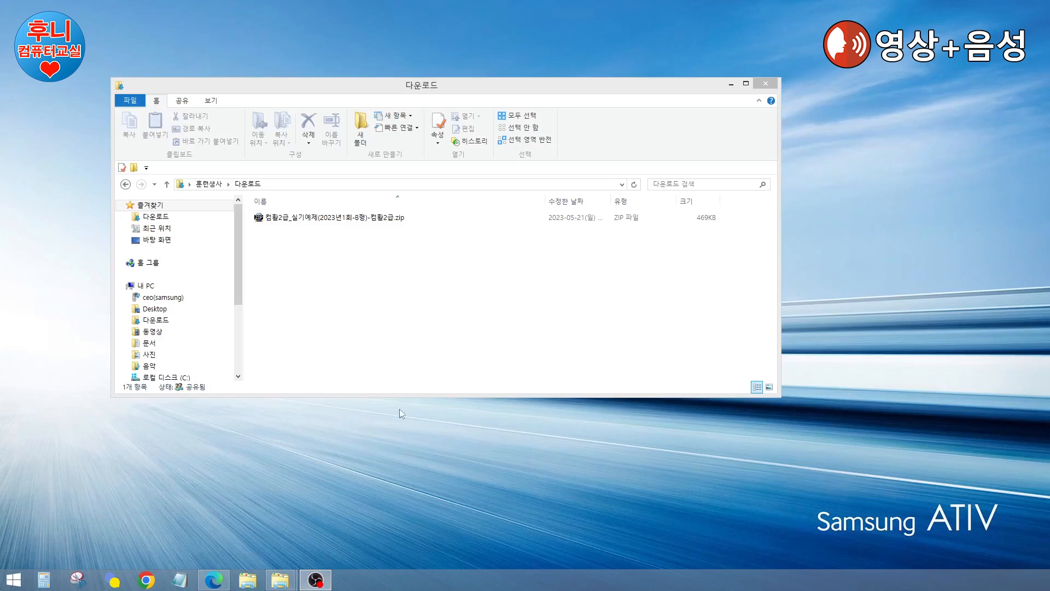
Step: Extract the practice-exam zip in Downloads into 컴활2급_실기예제(2023년1회-8형)-컴활2급 with 여기에 압축풀기
{"action": "left_click", "coordinate": [432, 313]}
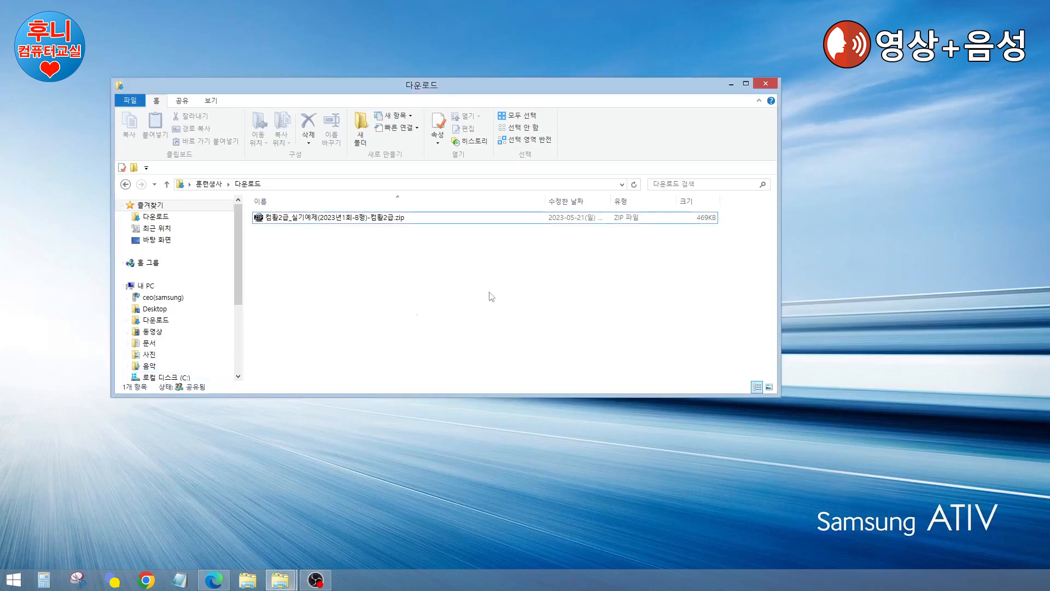
{"action": "left_click_drag", "start_coordinate": [644, 88], "coordinate": [702, 91]}
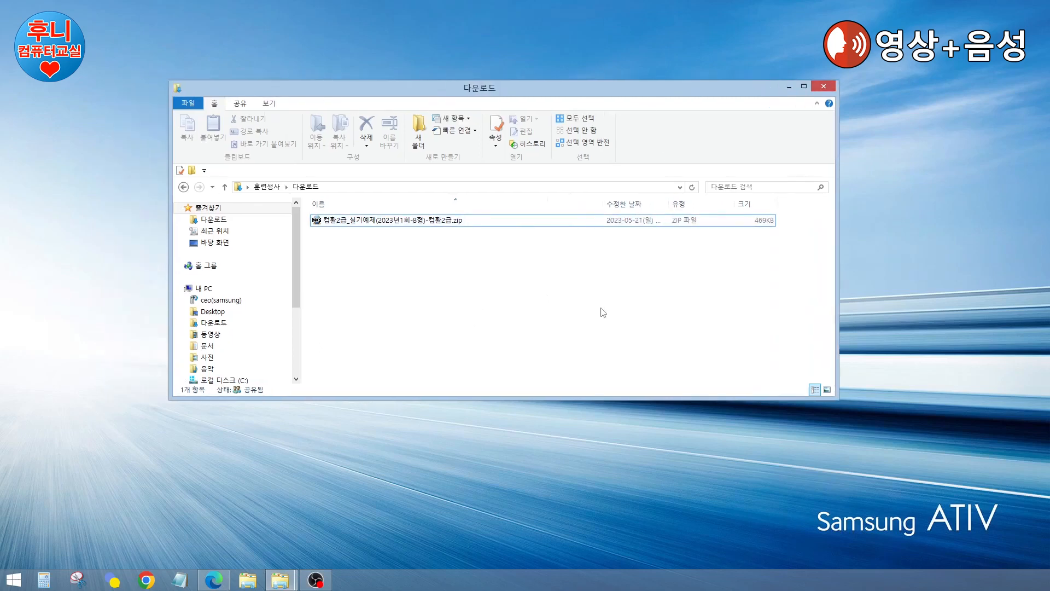
{"action": "left_click_drag", "start_coordinate": [602, 204], "coordinate": [512, 203]}
{"action": "left_click", "coordinate": [422, 221]}
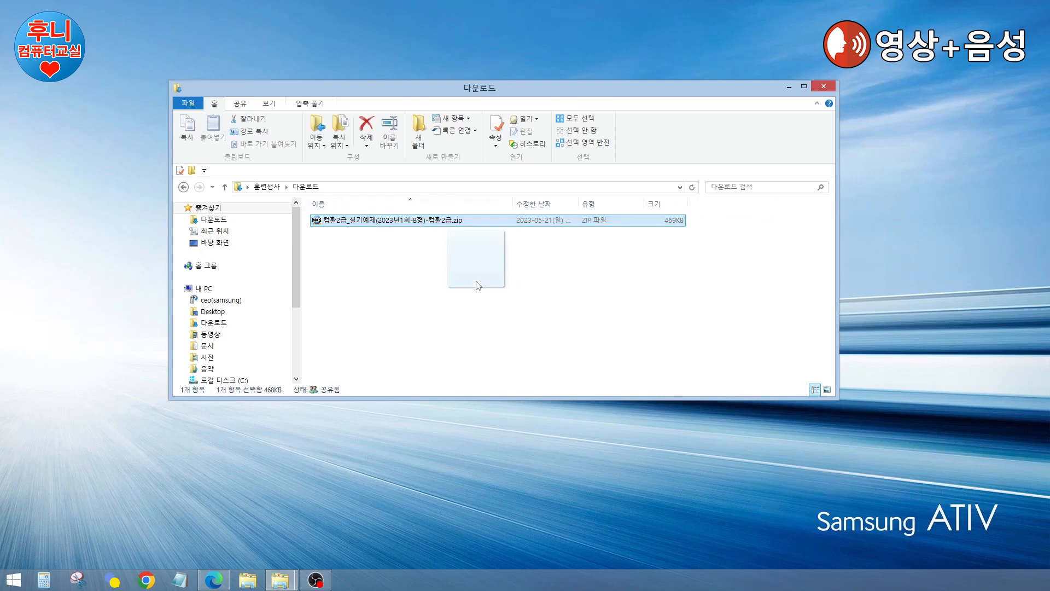
{"action": "right_click", "coordinate": [514, 290]}
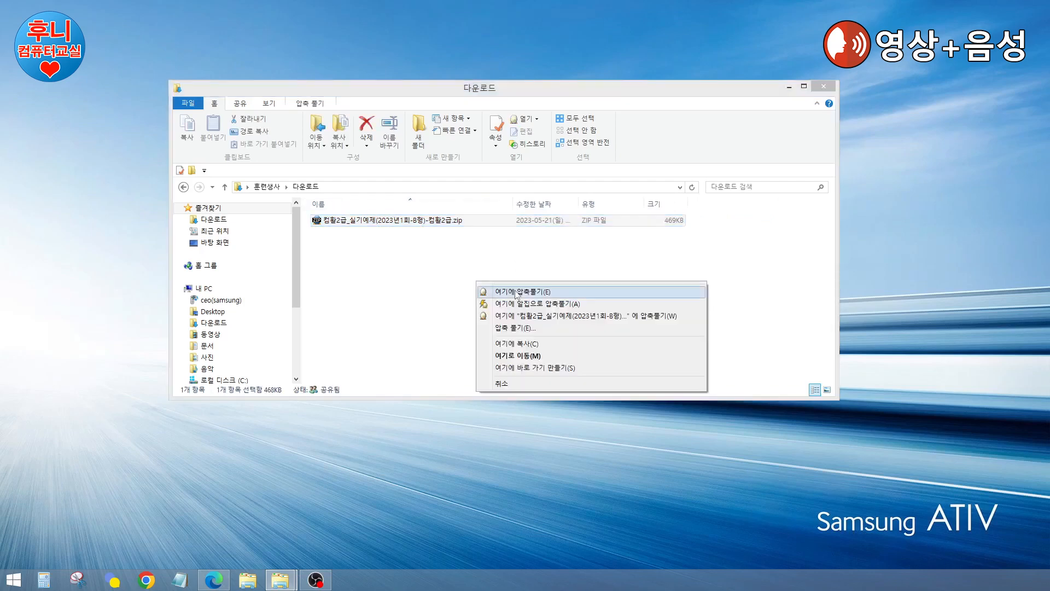
{"action": "left_click", "coordinate": [574, 317]}
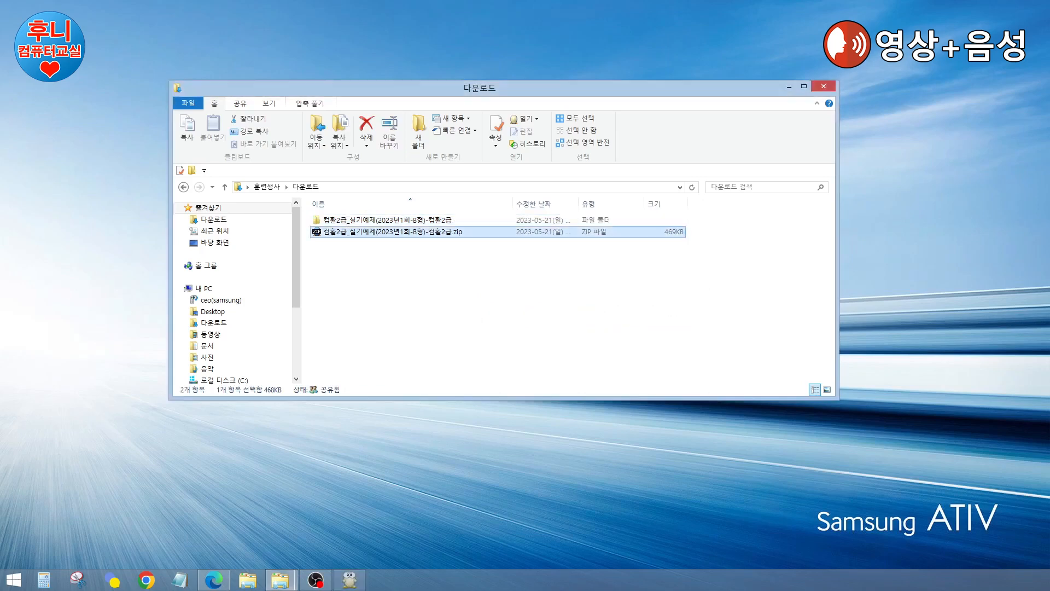
Step: Open the extracted exam folder and launch 2023년 1회 2급_문제.pdf in Acrobat Reader
{"action": "left_click", "coordinate": [604, 327]}
{"action": "double_click", "coordinate": [422, 221]}
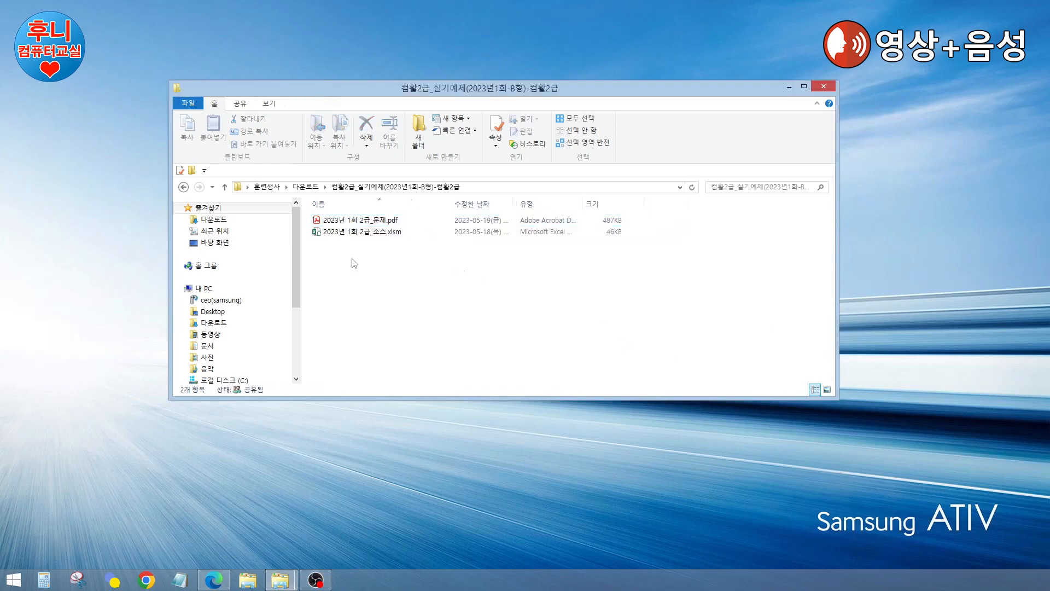
{"action": "left_click", "coordinate": [362, 232]}
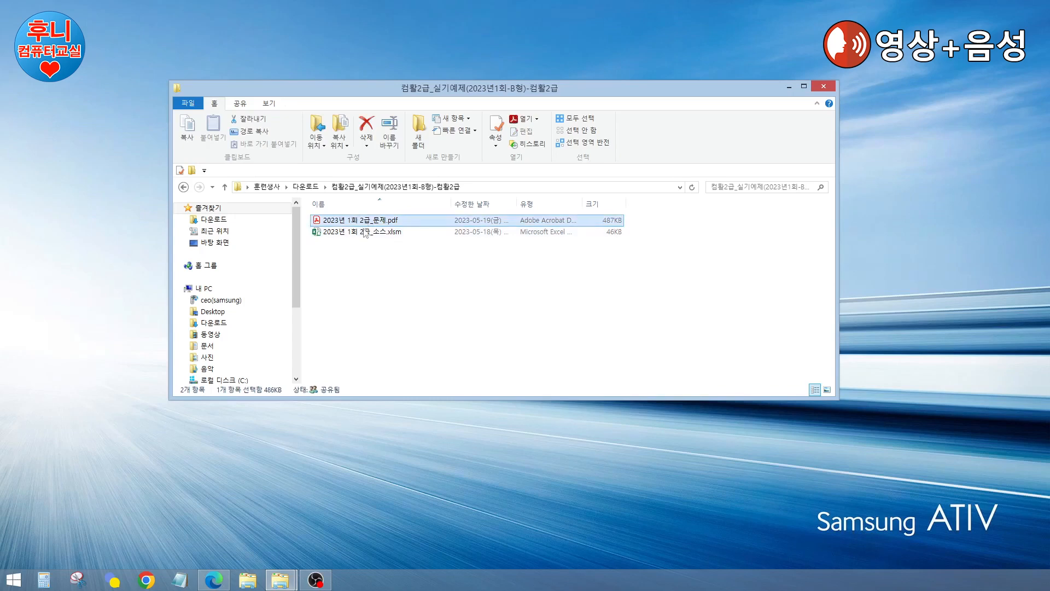
{"action": "left_click", "coordinate": [460, 285]}
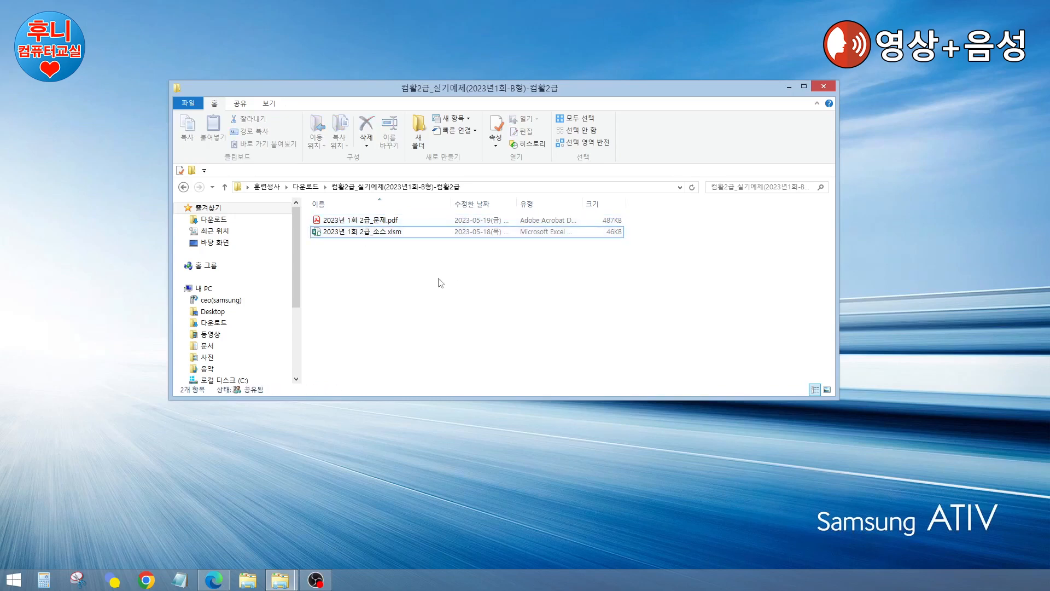
{"action": "left_click", "coordinate": [377, 222]}
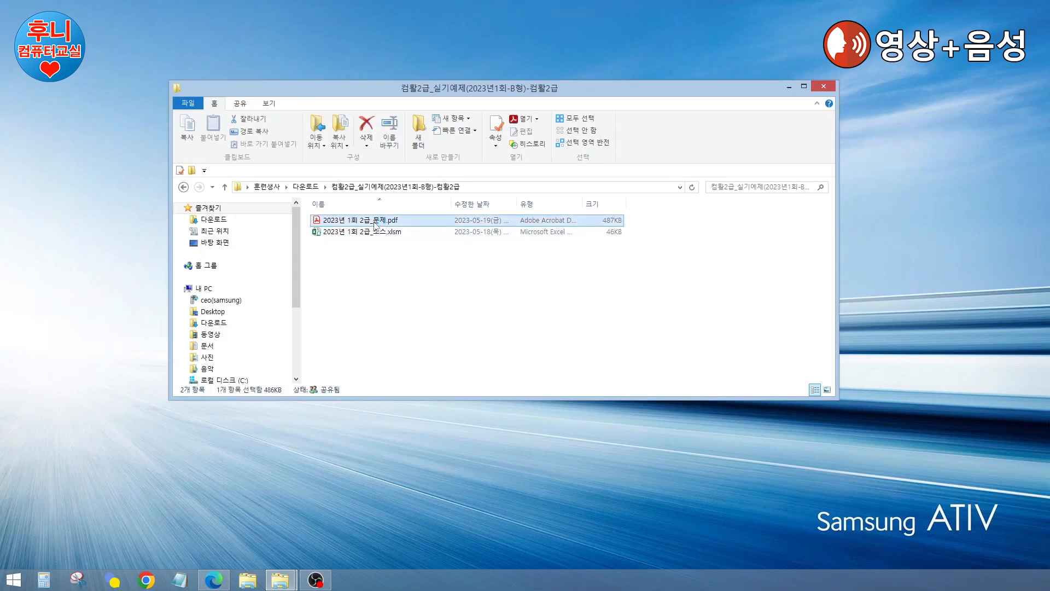
{"action": "double_click", "coordinate": [377, 221]}
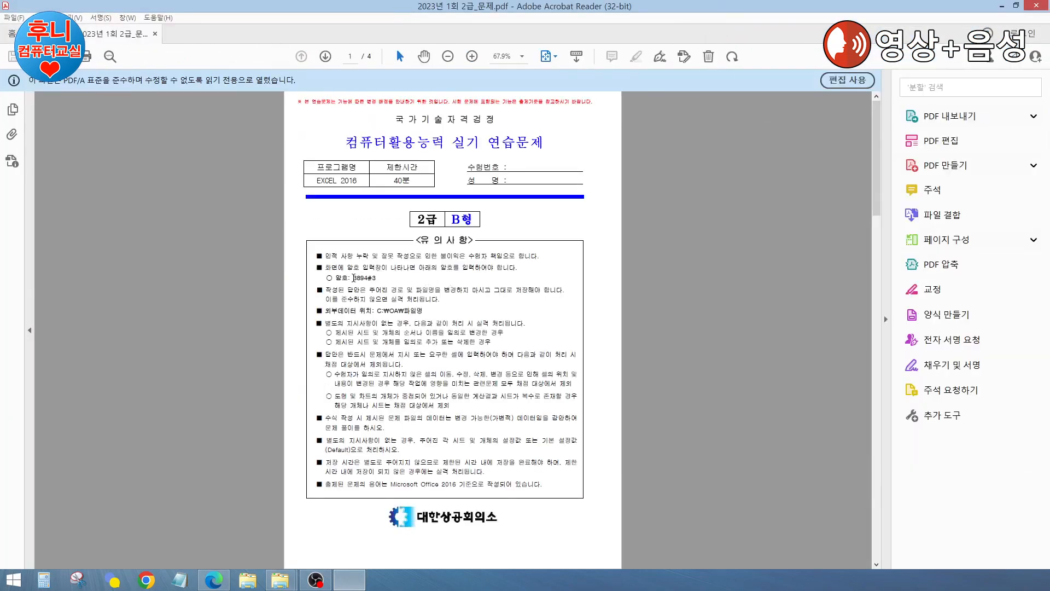
Step: Highlight the workbook password in the PDF, select 2023년 1회 2급_소스.xlsm, and minimize Acrobat
{"action": "left_click_drag", "start_coordinate": [354, 280], "coordinate": [376, 280]}
{"action": "left_click_drag", "start_coordinate": [525, 6], "coordinate": [705, 182]}
{"action": "left_click_drag", "start_coordinate": [605, 91], "coordinate": [557, 61]}
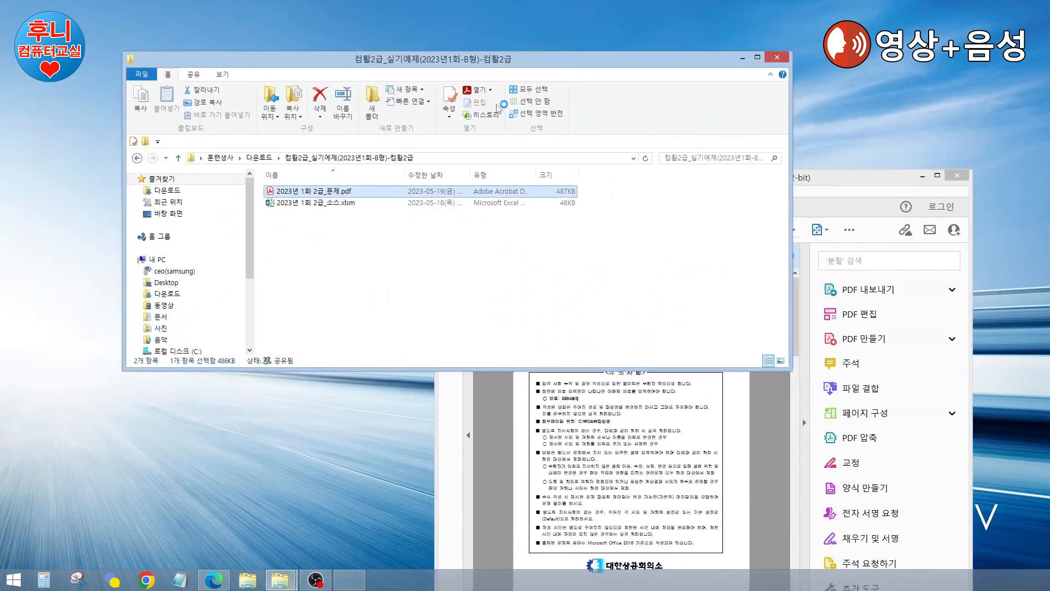
{"action": "left_click", "coordinate": [324, 205]}
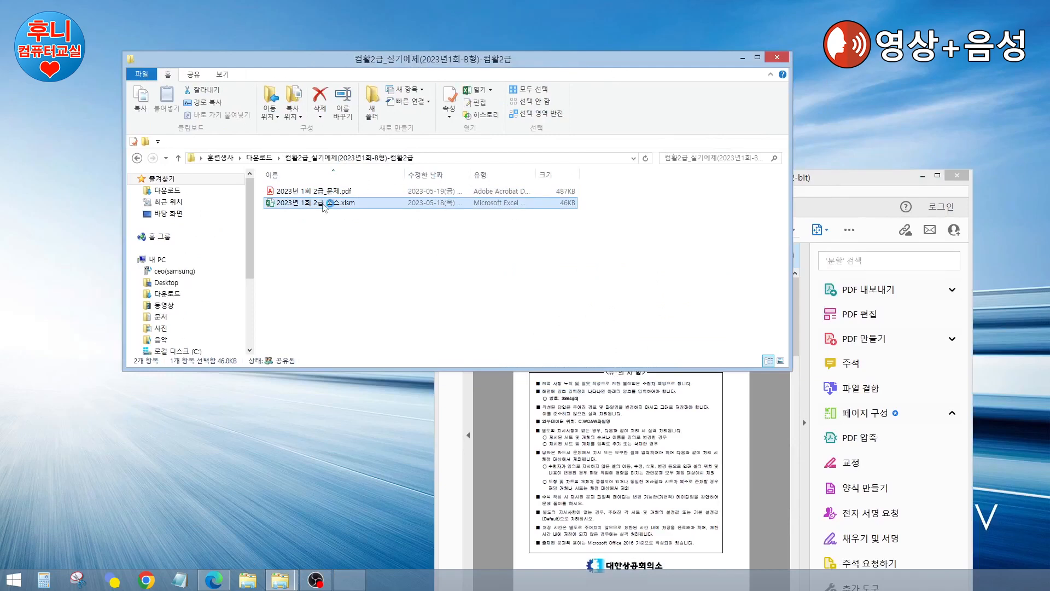
{"action": "left_click", "coordinate": [863, 181]}
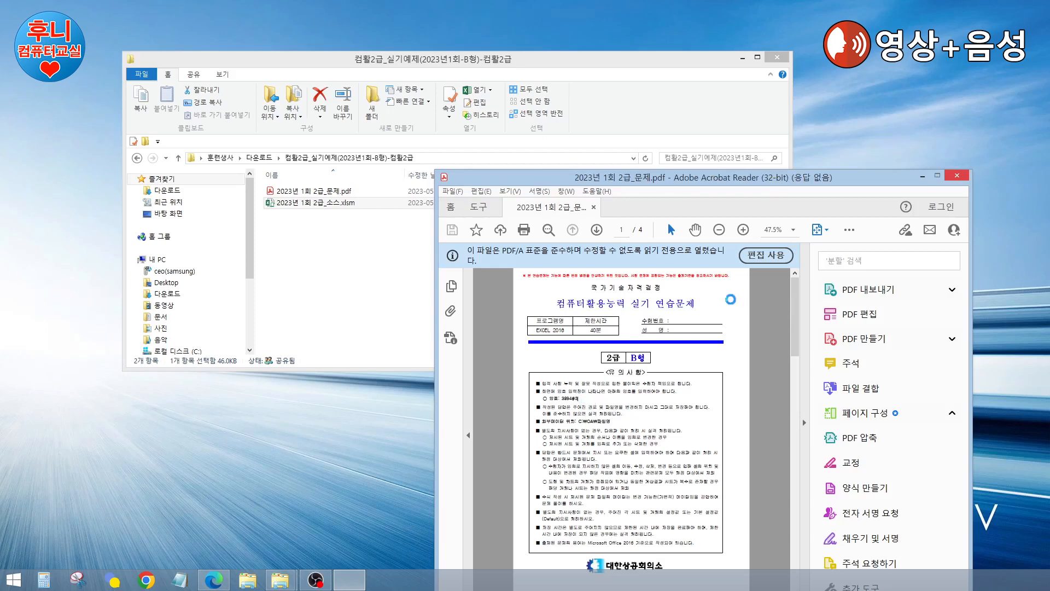
{"action": "left_click", "coordinate": [922, 176]}
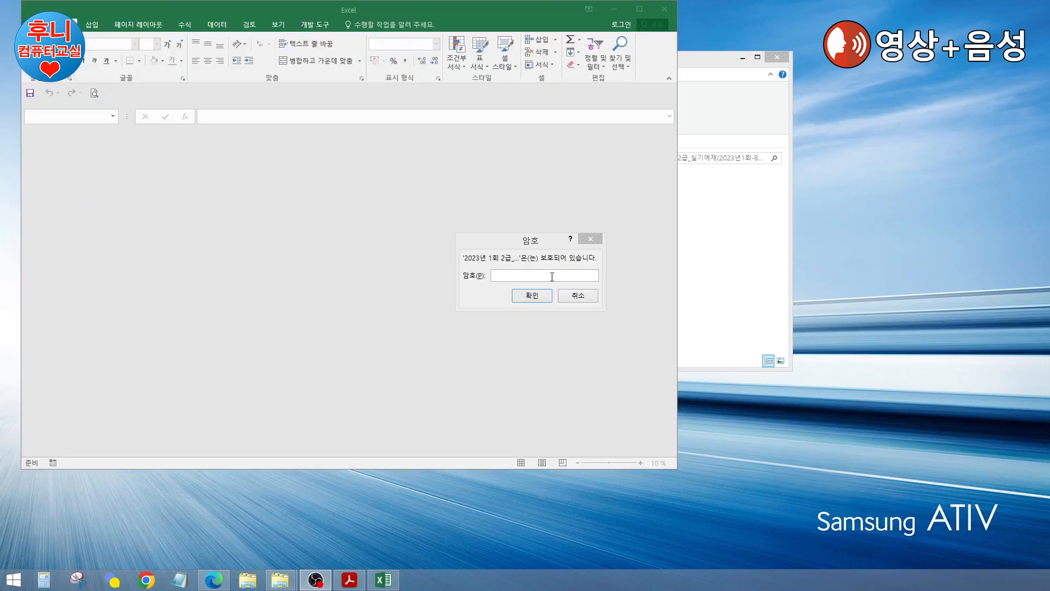
Step: Enter the password to open 2023년 1회 2급_소스.xlsm and maximize the Excel window
{"action": "left_click", "coordinate": [552, 276]}
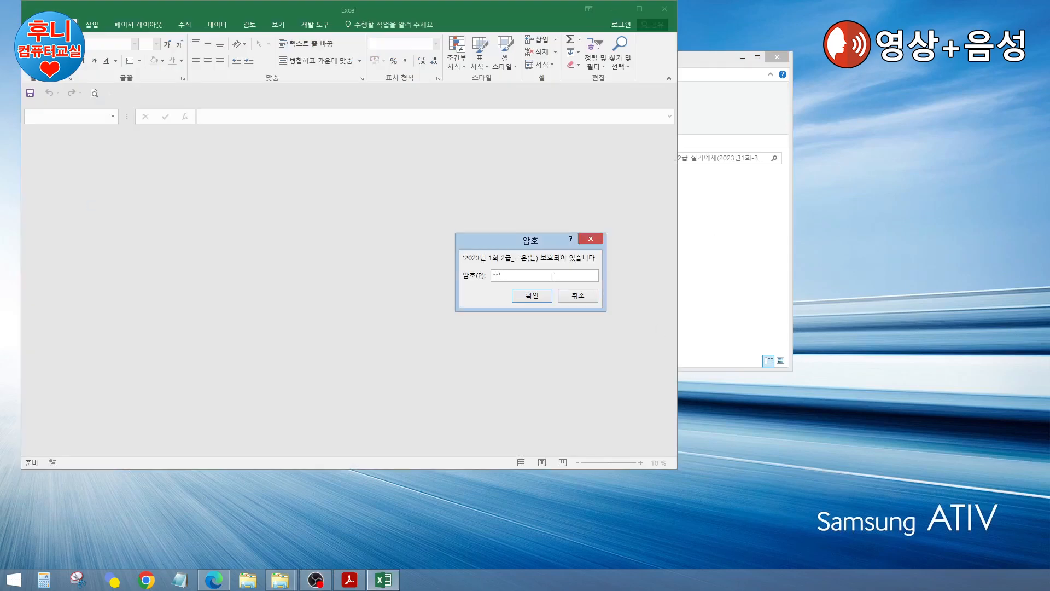
{"action": "key", "text": "Return"}
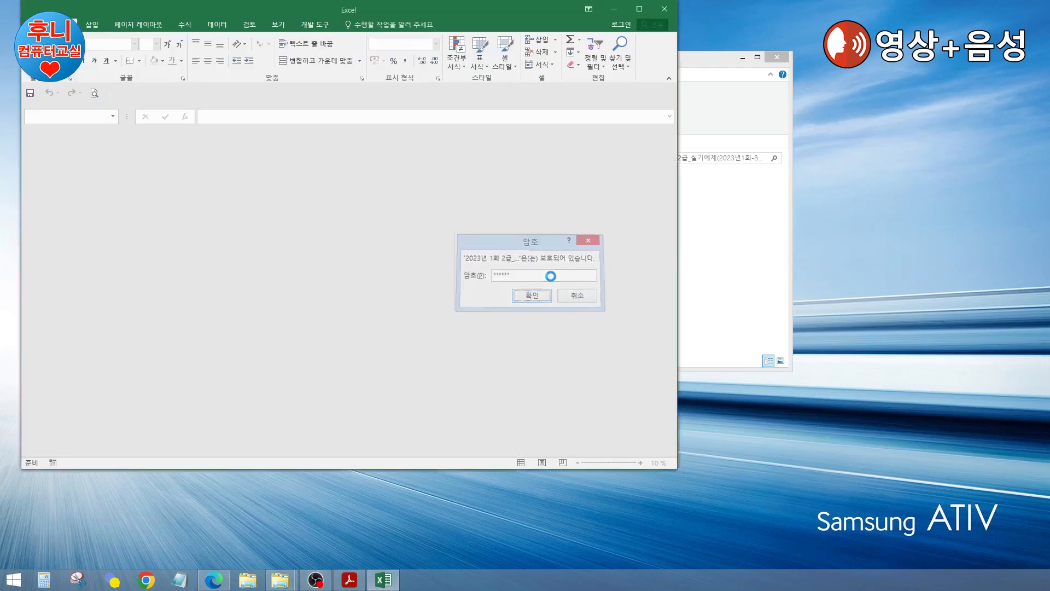
{"action": "left_click", "coordinate": [641, 11]}
{"action": "left_click_drag", "start_coordinate": [624, 7], "coordinate": [491, 120]}
{"action": "left_click", "coordinate": [349, 580]}
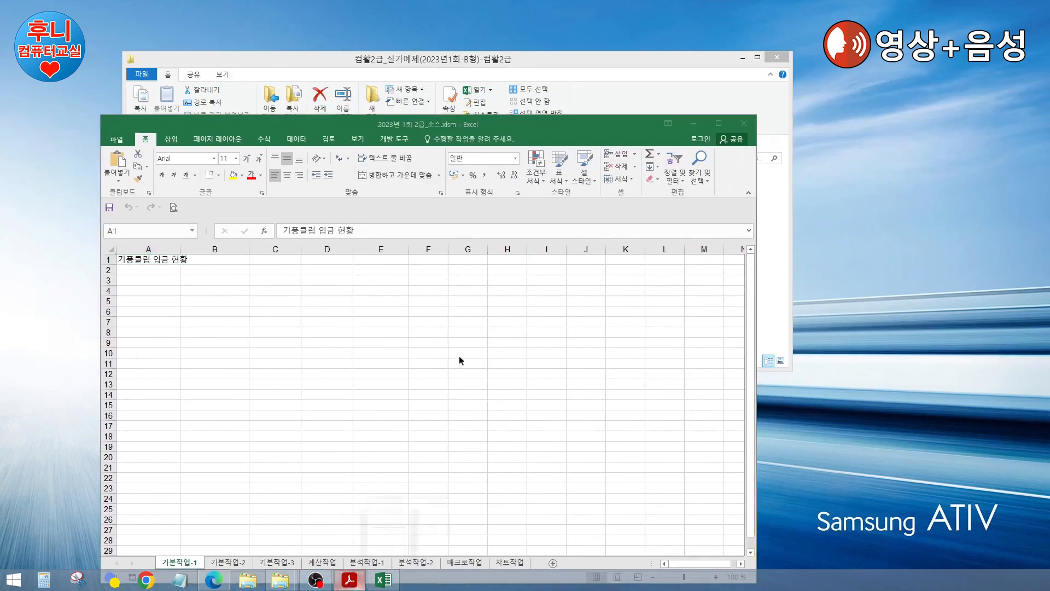
{"action": "left_click_drag", "start_coordinate": [648, 182], "coordinate": [1049, 183]}
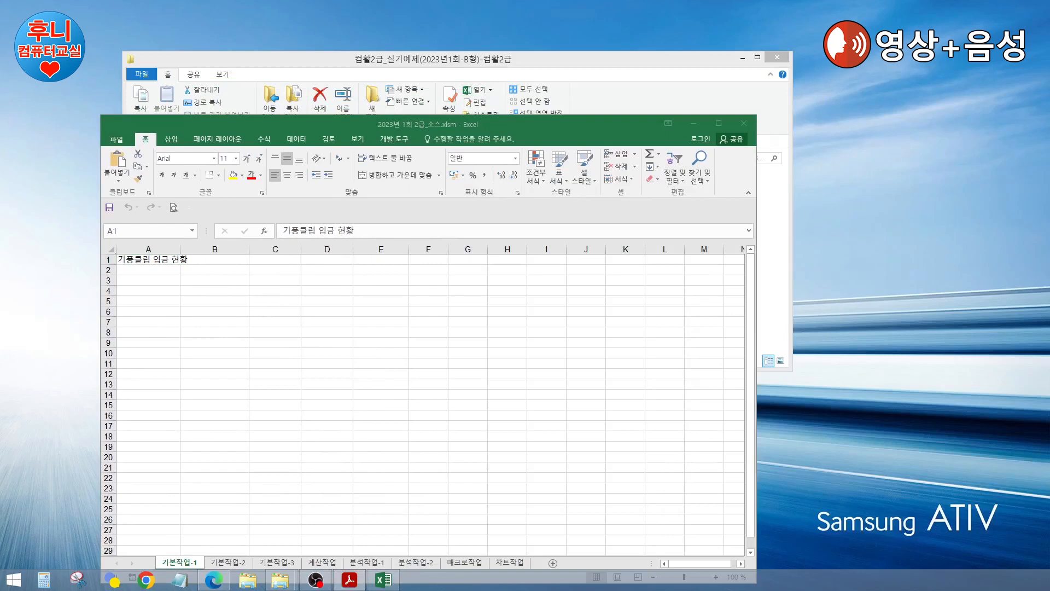
{"action": "double_click", "coordinate": [500, 122]}
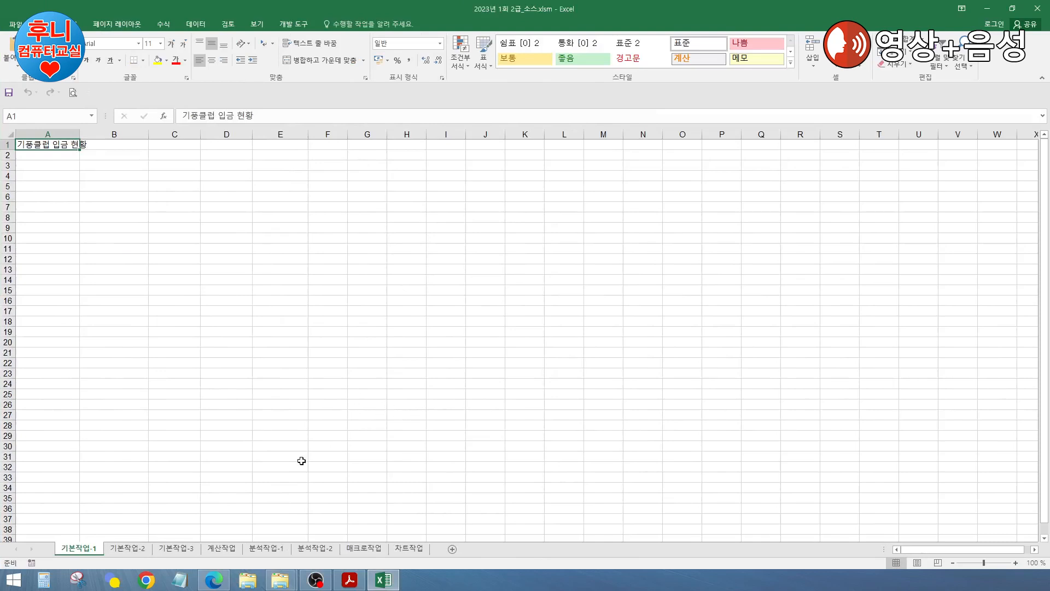
{"action": "left_click", "coordinate": [266, 404]}
{"action": "left_click", "coordinate": [415, 354]}
{"action": "left_click", "coordinate": [265, 351]}
{"action": "left_click", "coordinate": [127, 548]}
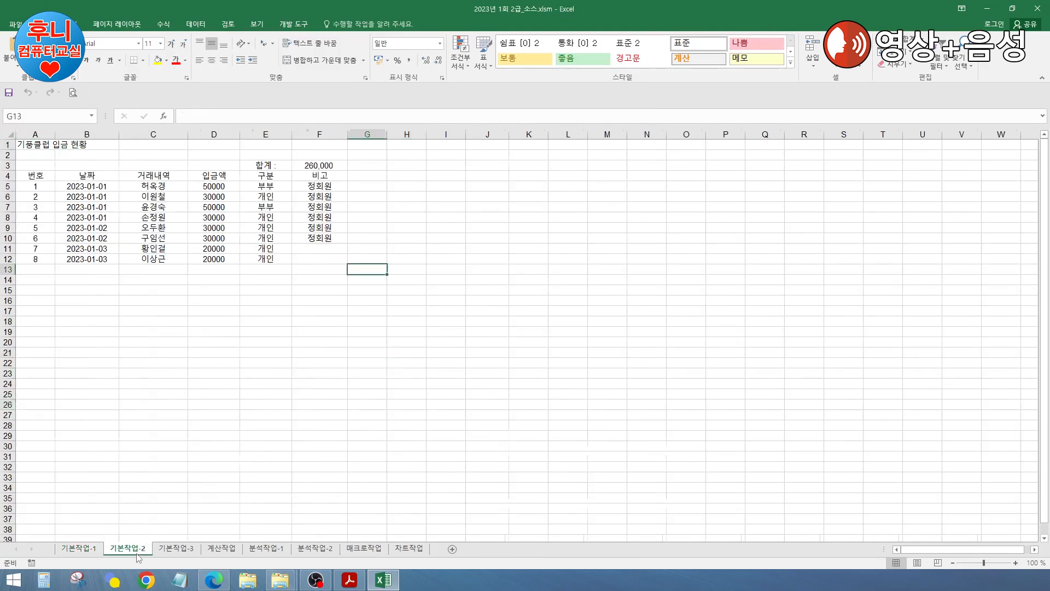
{"action": "left_click", "coordinate": [181, 549]}
{"action": "left_click", "coordinate": [219, 549]}
{"action": "left_click", "coordinate": [267, 549]}
{"action": "left_click", "coordinate": [312, 549]}
{"action": "left_click", "coordinate": [362, 549]}
{"action": "left_click", "coordinate": [409, 549]}
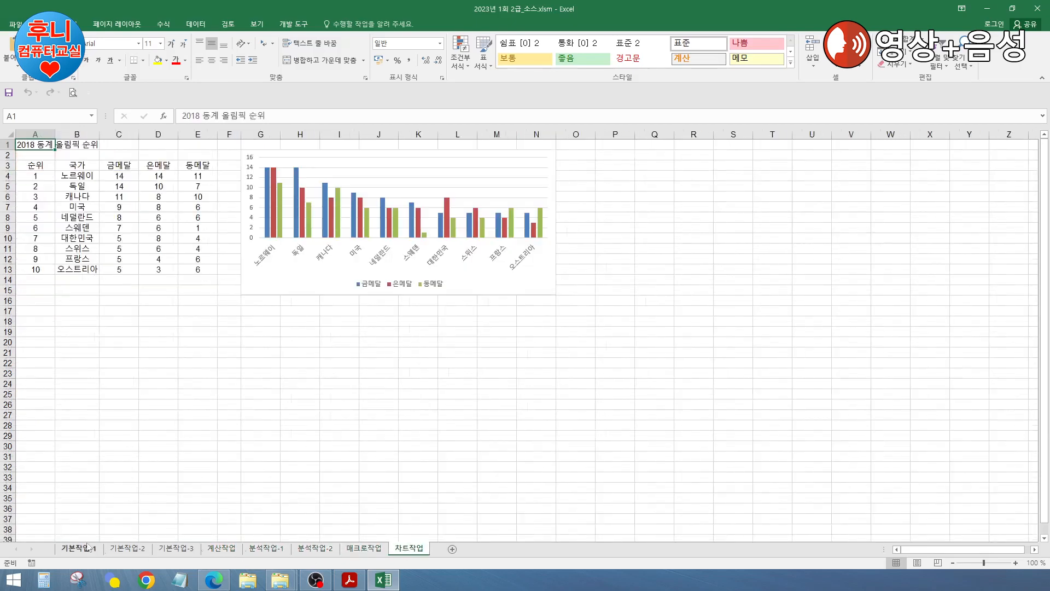
{"action": "left_click", "coordinate": [82, 550]}
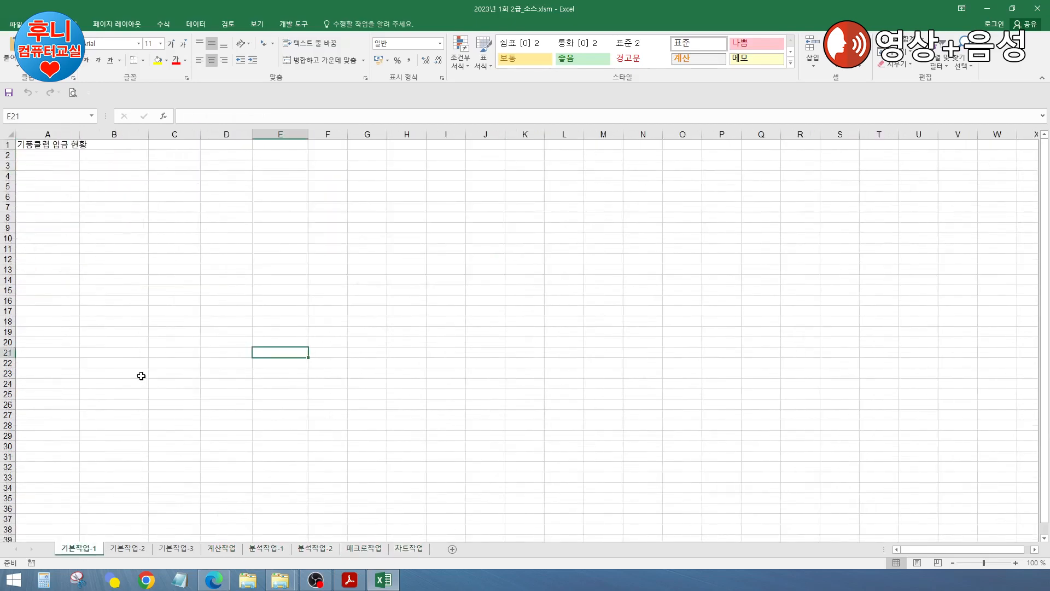
{"action": "left_click", "coordinate": [156, 281]}
{"action": "left_click", "coordinate": [368, 282]}
{"action": "left_click", "coordinate": [223, 329]}
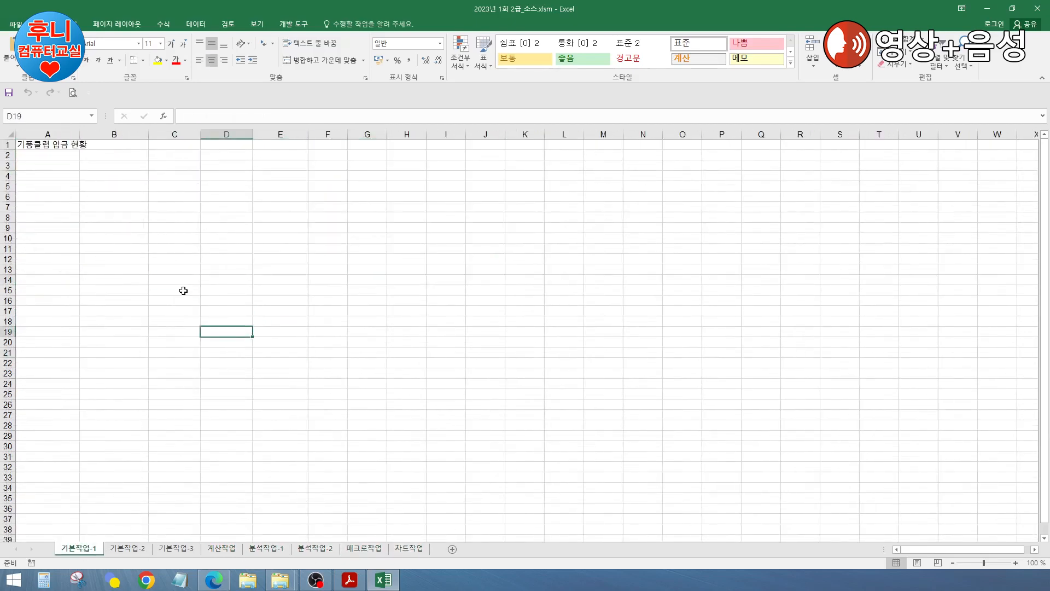
{"action": "left_click", "coordinate": [162, 290]}
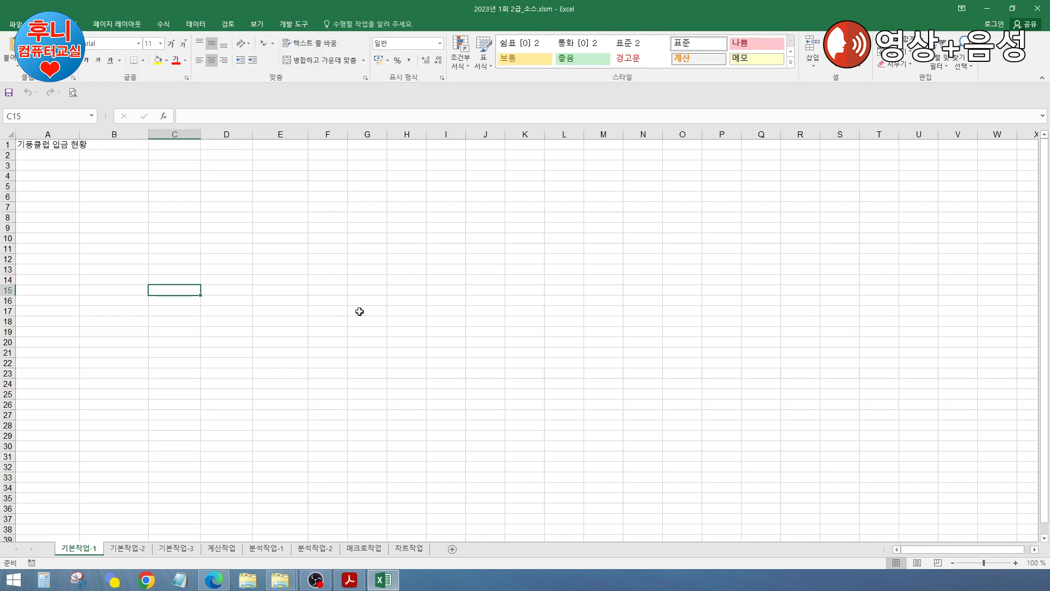
{"action": "left_click", "coordinate": [272, 287]}
{"action": "left_click", "coordinate": [173, 267]}
{"action": "left_click", "coordinate": [100, 268]}
{"action": "left_click", "coordinate": [33, 250]}
{"action": "left_click", "coordinate": [38, 226]}
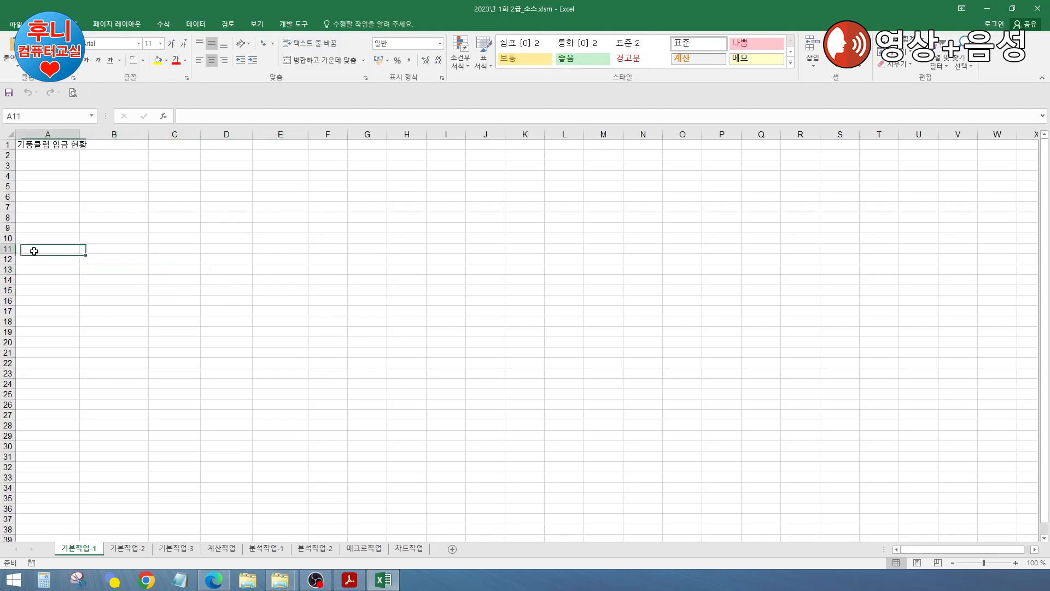
{"action": "left_click", "coordinate": [145, 272]}
{"action": "left_click", "coordinate": [341, 248]}
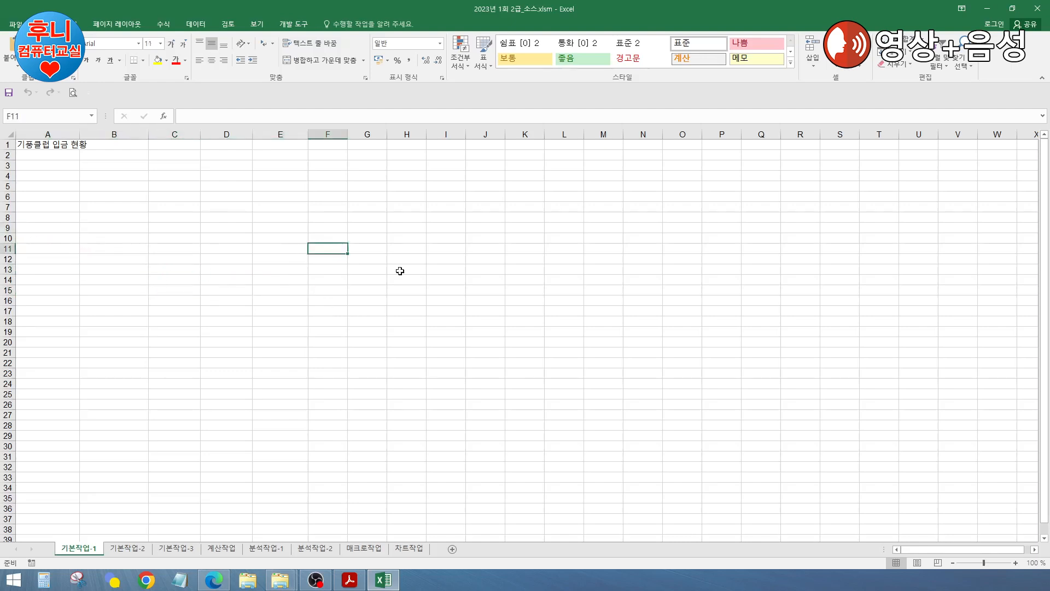
{"action": "left_click", "coordinate": [435, 270]}
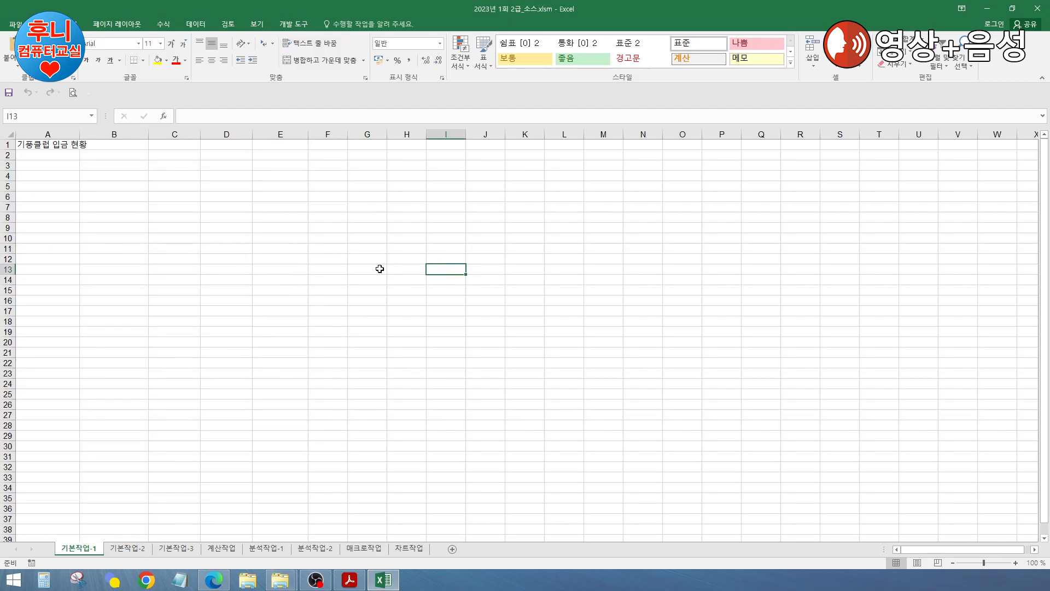
{"action": "left_click", "coordinate": [54, 239]}
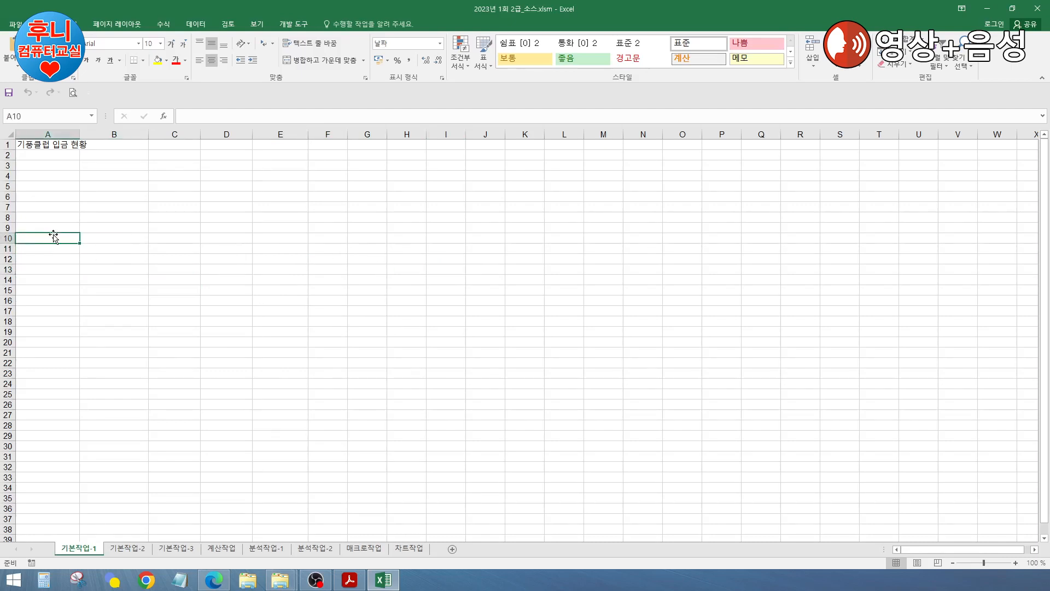
{"action": "left_click", "coordinate": [122, 241]}
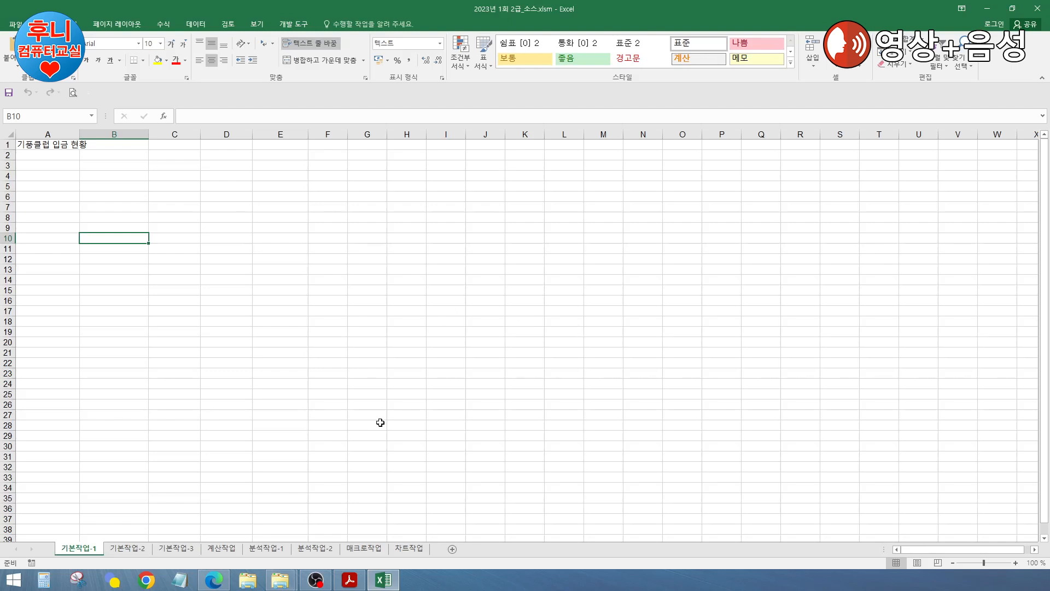
{"action": "left_click", "coordinate": [309, 303]}
{"action": "left_click", "coordinate": [204, 239]}
{"action": "left_click", "coordinate": [49, 226]}
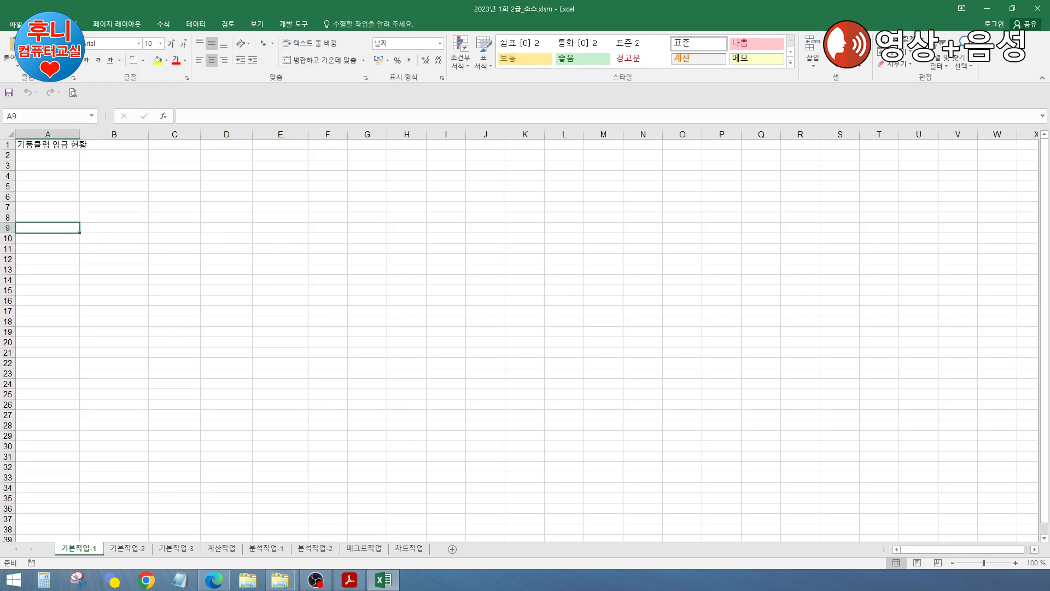
{"action": "key", "text": "alt+Tab"}
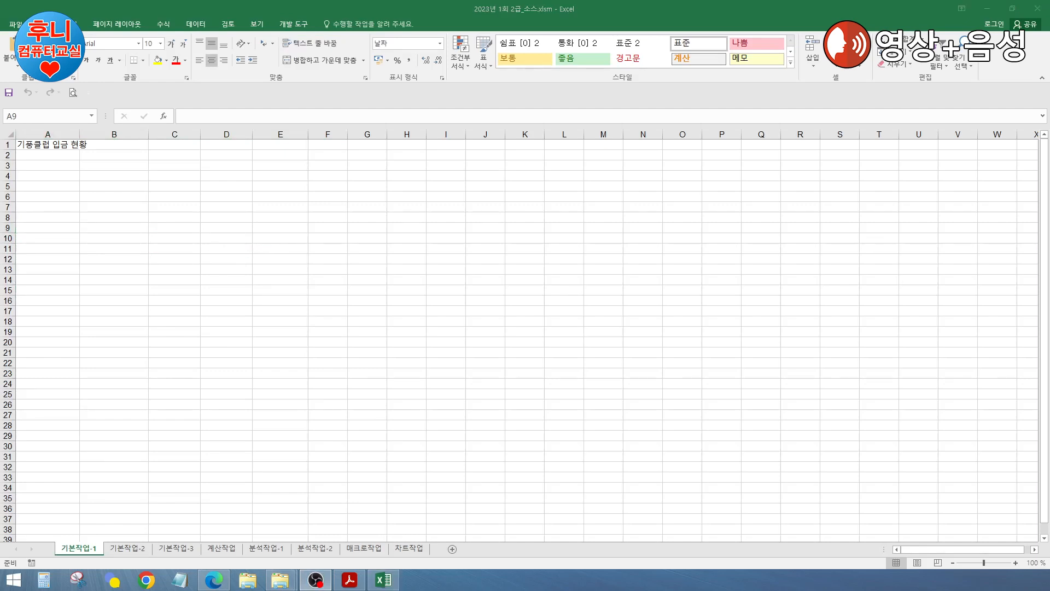
{"action": "key", "text": "alt+Tab"}
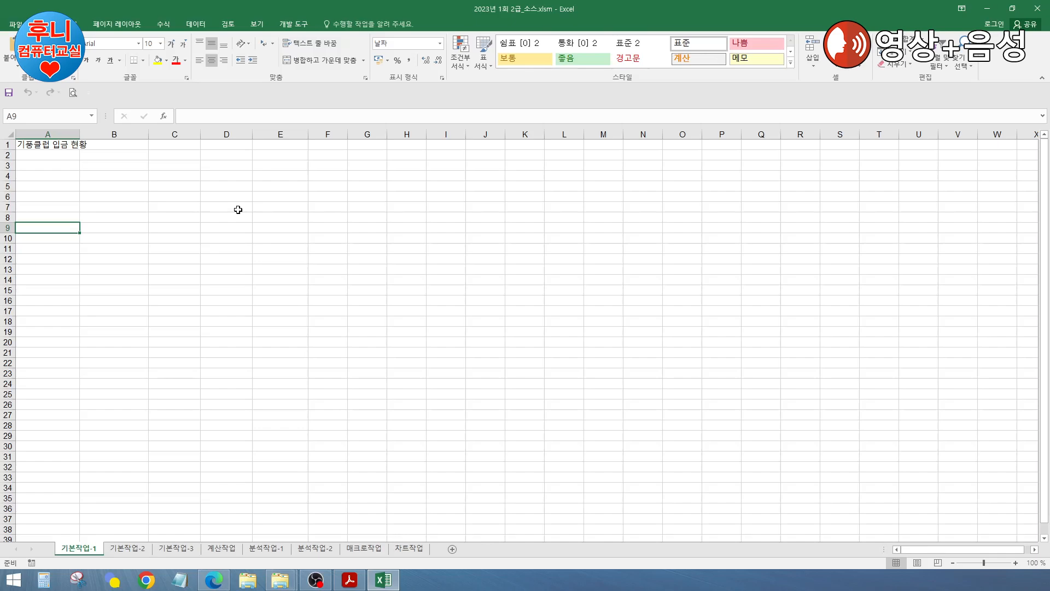
{"action": "scroll", "coordinate": [238, 210], "scroll_direction": "up", "scroll_amount": 2}
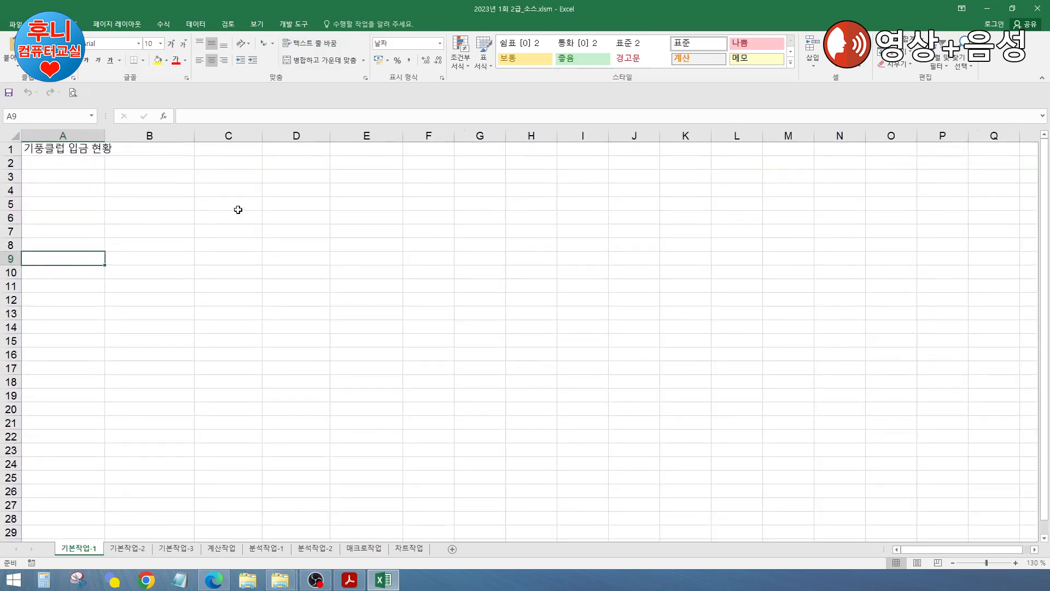
Step: Enter the 날짜 header in A3 and the date 23-01-01 in A4 and A5
{"action": "left_click", "coordinate": [77, 175]}
{"action": "type", "text": "skf"}
{"action": "key", "text": "BackSpace"}
{"action": "key", "text": "BackSpace"}
{"action": "key", "text": "BackSpace"}
{"action": "type", "text": "날짜"}
{"action": "key", "text": "Return"}
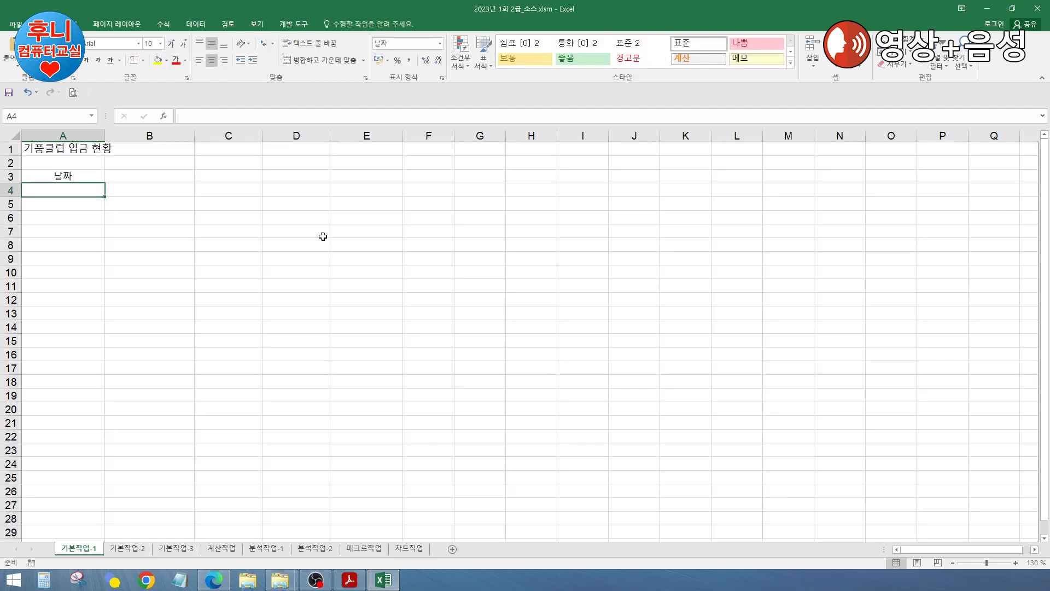
{"action": "type", "text": "23-"}
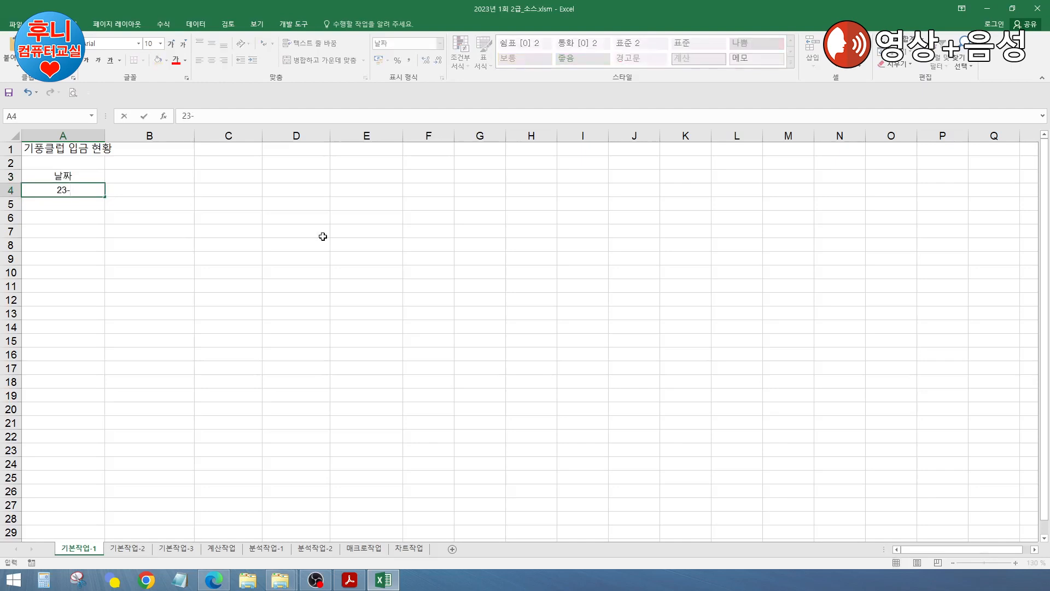
{"action": "type", "text": "01-01"}
{"action": "key", "text": "Return"}
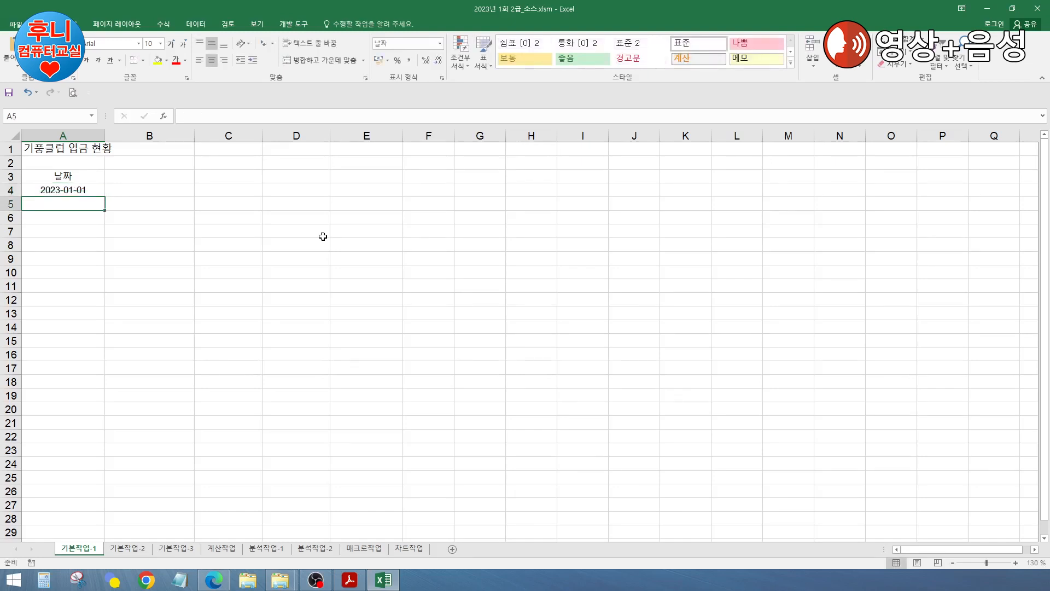
{"action": "type", "text": "23"}
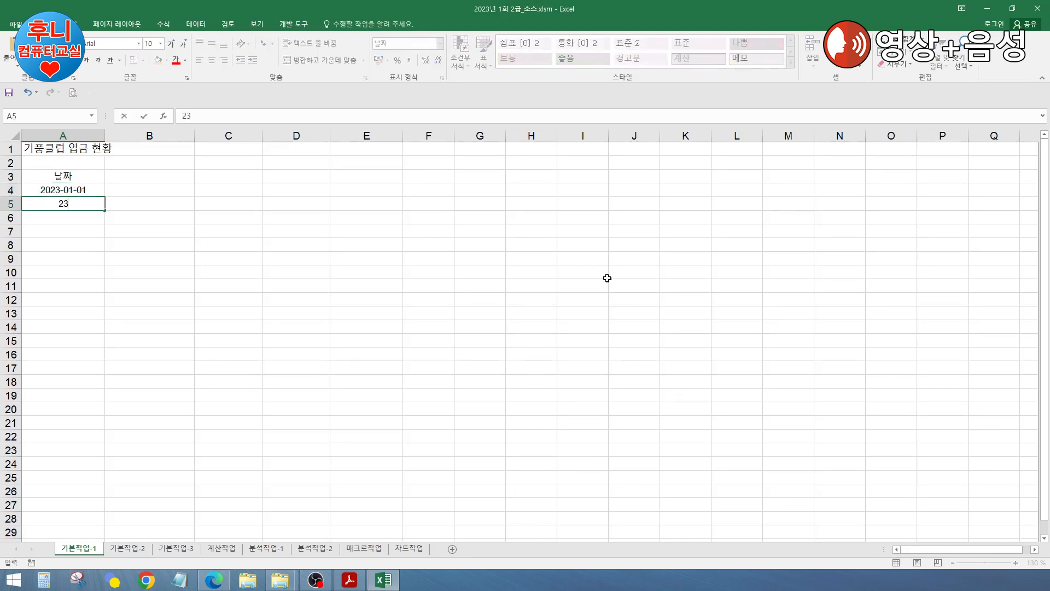
{"action": "type", "text": "-01-01"}
{"action": "key", "text": "Return"}
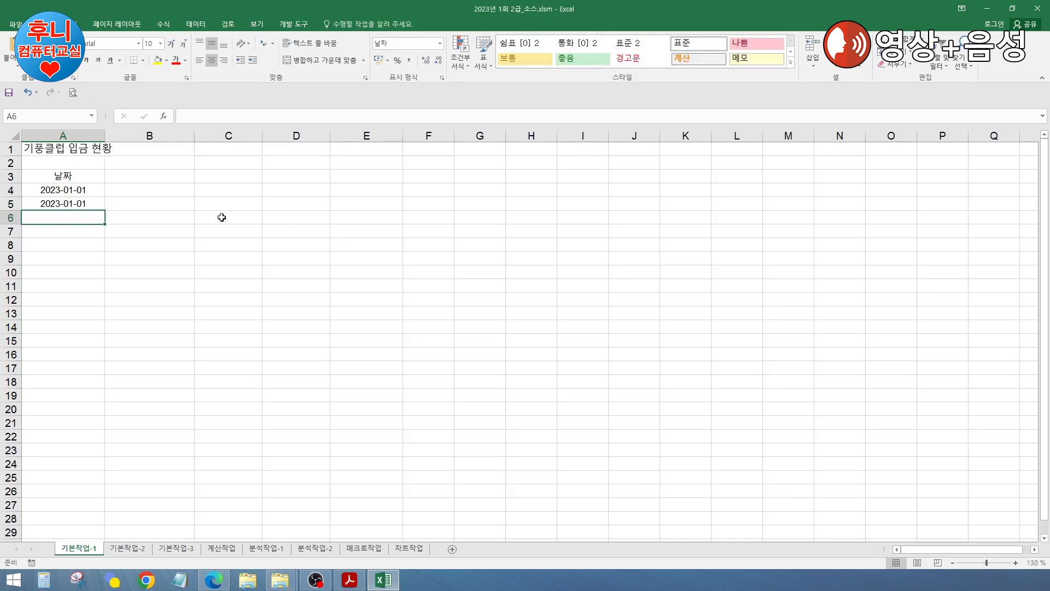
Step: Add the headers 거래내역, 입금액, 구분 and 비고 across B3:E3
{"action": "left_click", "coordinate": [150, 175]}
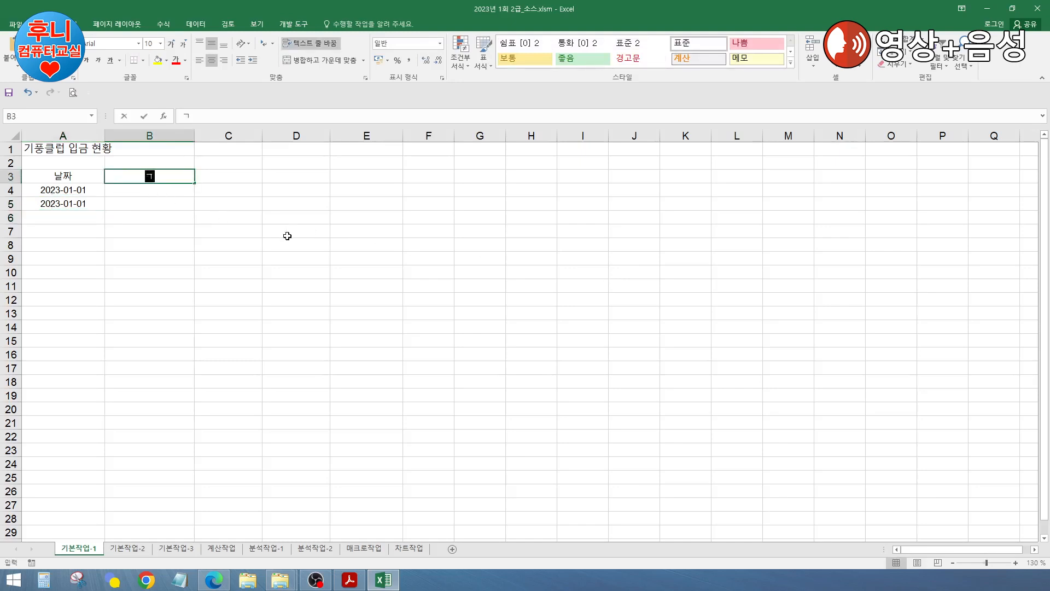
{"action": "type", "text": "거래내역"}
{"action": "key", "text": "Tab"}
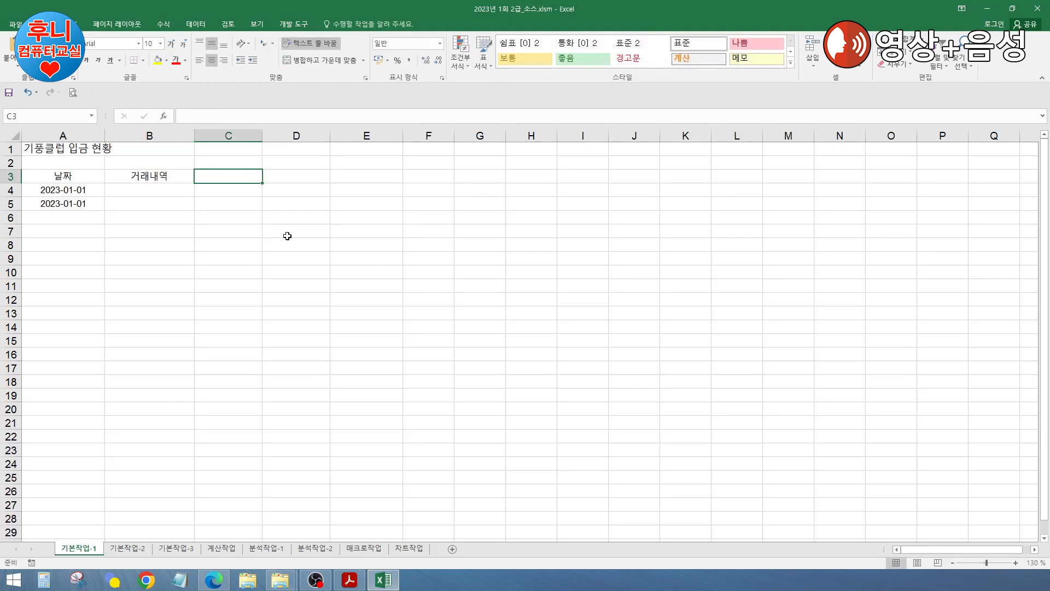
{"action": "key", "text": "Tab"}
{"action": "type", "text": "입금"}
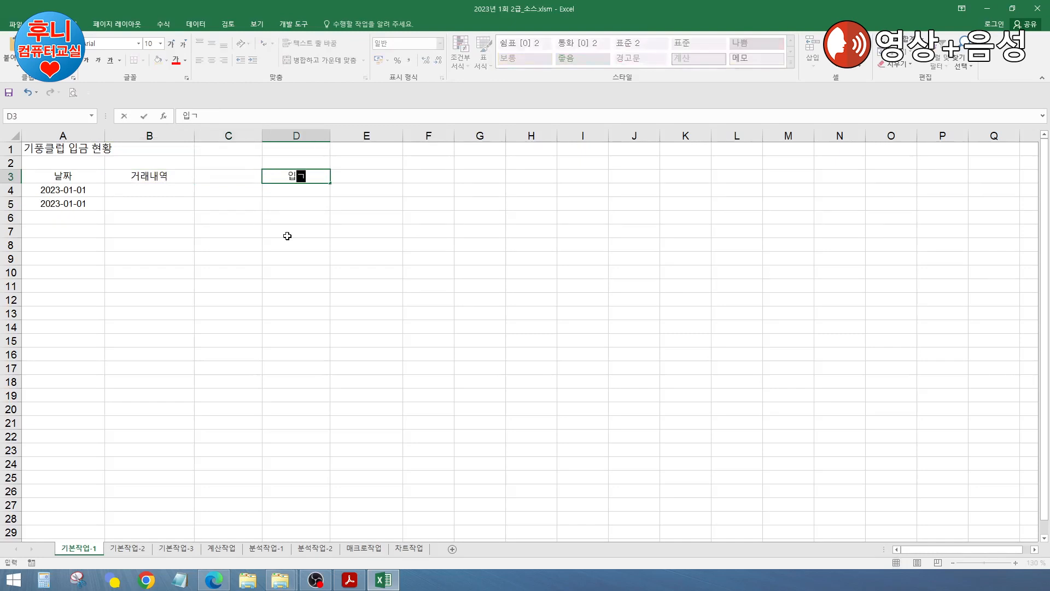
{"action": "key", "text": "BackSpace"}
{"action": "key", "text": "BackSpace"}
{"action": "key", "text": "Left"}
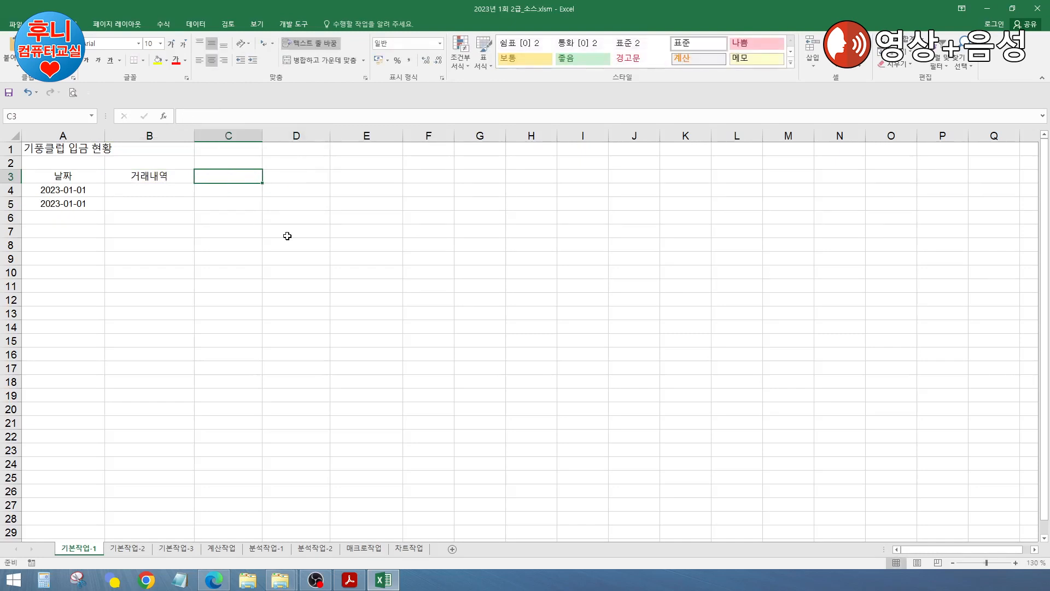
{"action": "type", "text": "입금"}
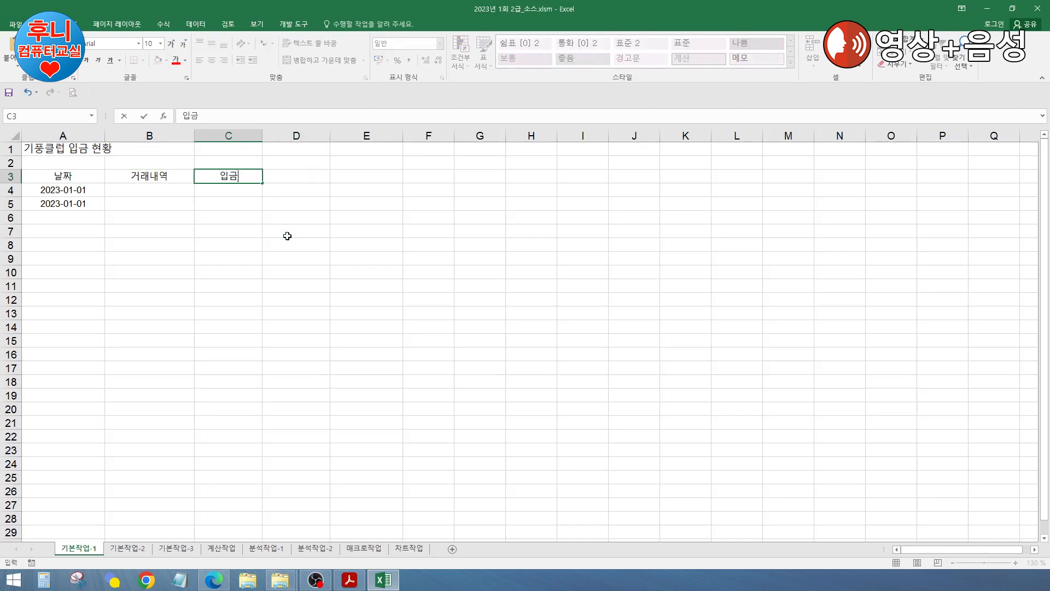
{"action": "type", "text": "애ㄱ"}
{"action": "key", "text": "Tab"}
{"action": "type", "text": "구분"}
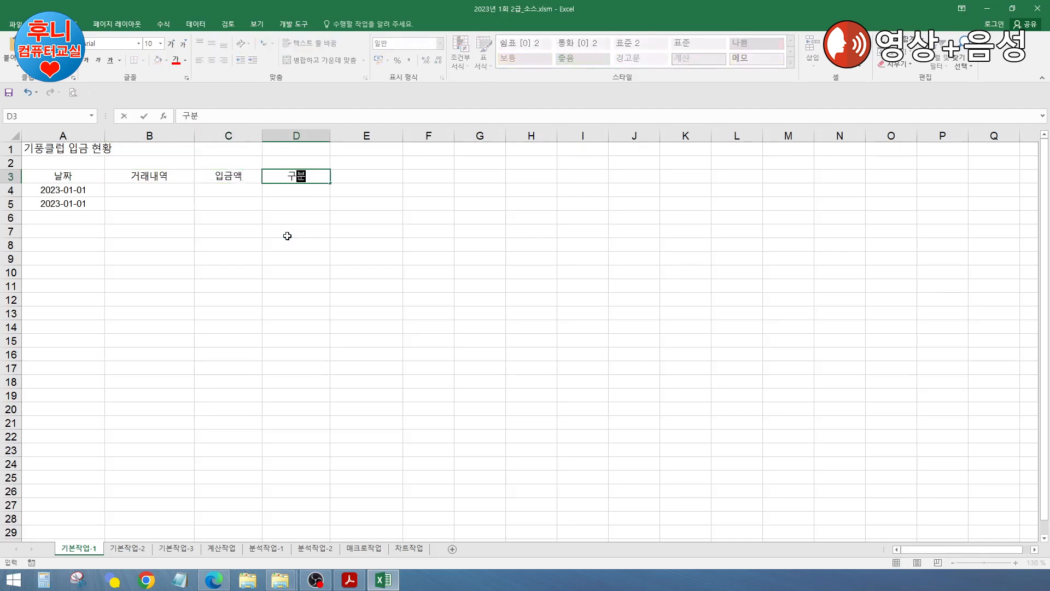
{"action": "key", "text": "Tab"}
{"action": "type", "text": "비고"}
{"action": "key", "text": "Return"}
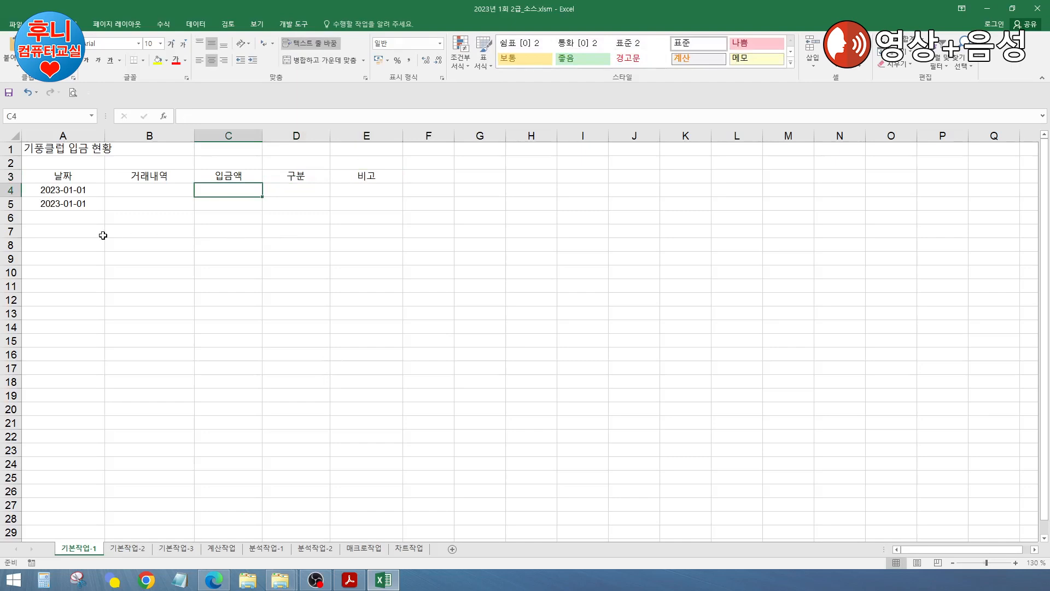
Step: Complete the eight deposit rows and copy 정회원 down through E9
{"action": "left_click", "coordinate": [75, 217]}
{"action": "left_click", "coordinate": [82, 203]}
{"action": "left_click", "coordinate": [81, 189]}
{"action": "left_click", "coordinate": [71, 217]}
{"action": "left_click", "coordinate": [74, 258]}
{"action": "left_click", "coordinate": [91, 311]}
{"action": "left_click", "coordinate": [207, 301]}
{"action": "left_click", "coordinate": [355, 285]}
{"action": "left_click", "coordinate": [69, 260]}
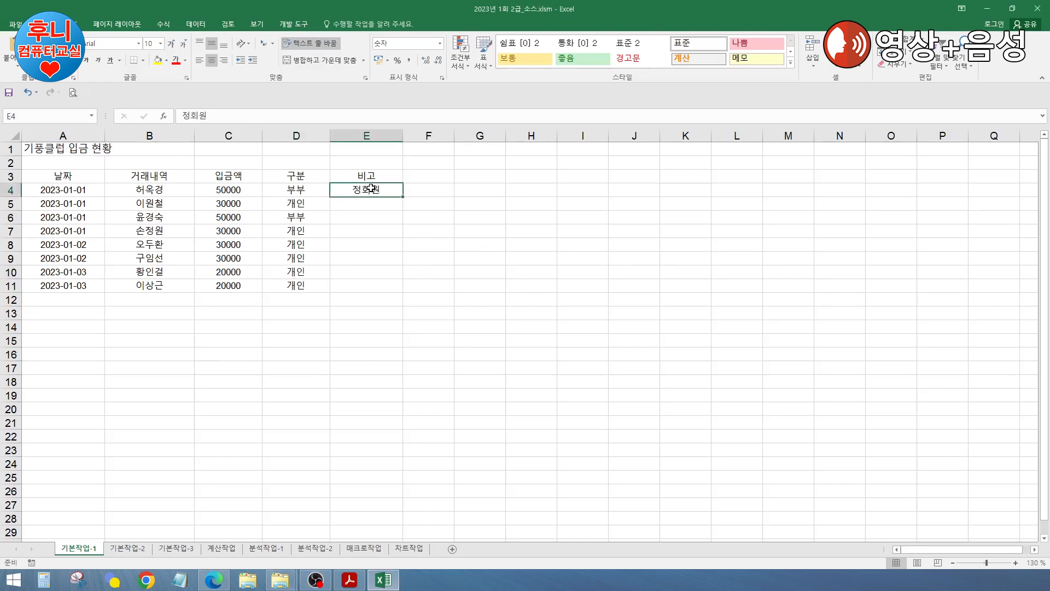
{"action": "left_click", "coordinate": [368, 203]}
{"action": "left_click_drag", "start_coordinate": [403, 198], "coordinate": [405, 265]}
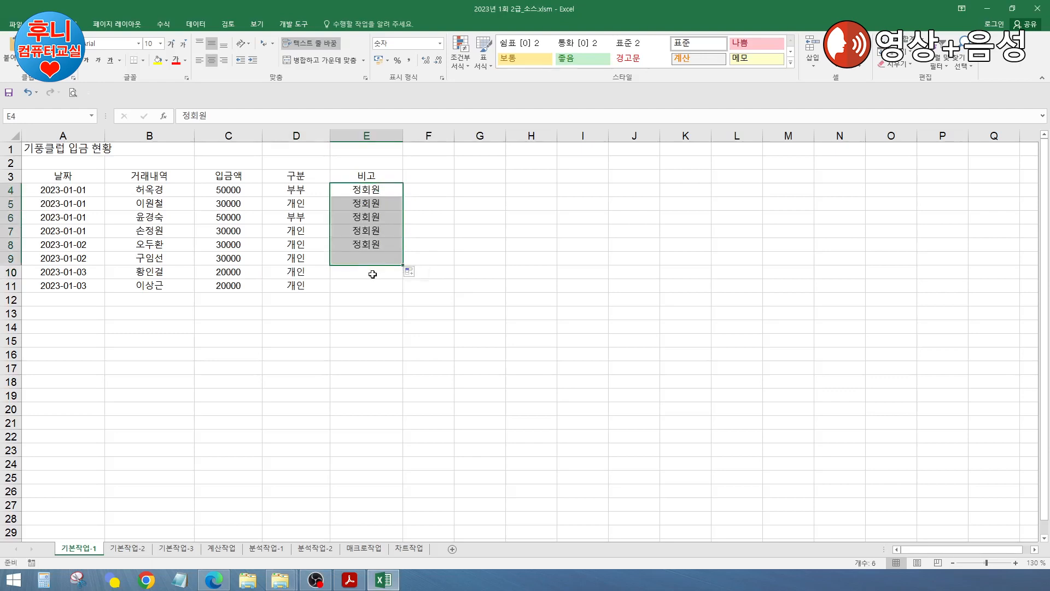
Step: Enter 부회원 in E10 and E11, then switch to the 기본작업-2 sheet
{"action": "double_click", "coordinate": [370, 272]}
{"action": "type", "text": "부회위ㅓㄴ"}
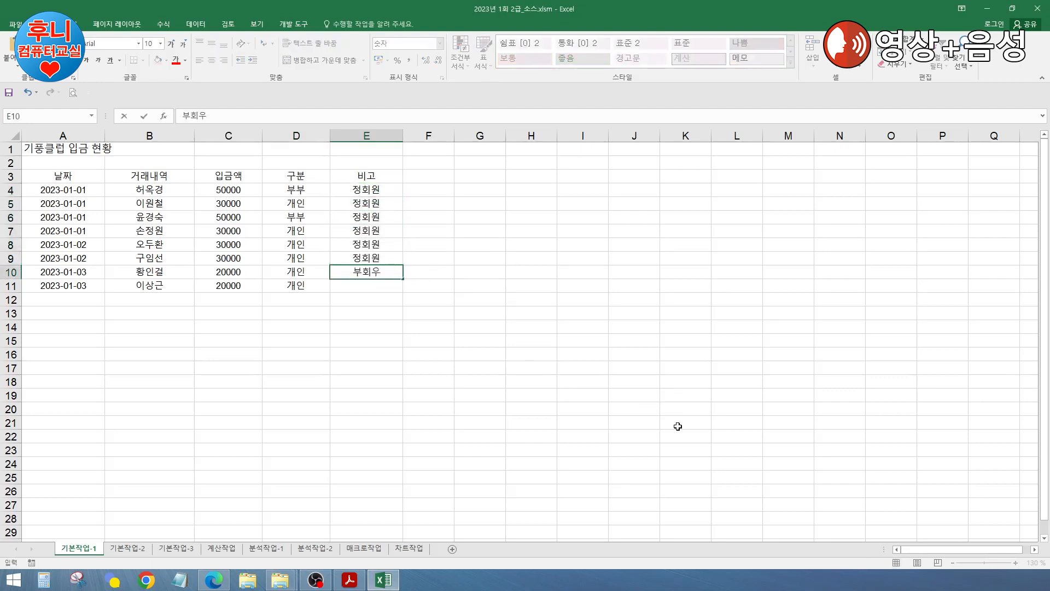
{"action": "key", "text": "Return"}
{"action": "key", "text": "Up"}
{"action": "type", "text": "부회원"}
{"action": "key", "text": "Return"}
{"action": "type", "text": "부회원"}
{"action": "key", "text": "Return"}
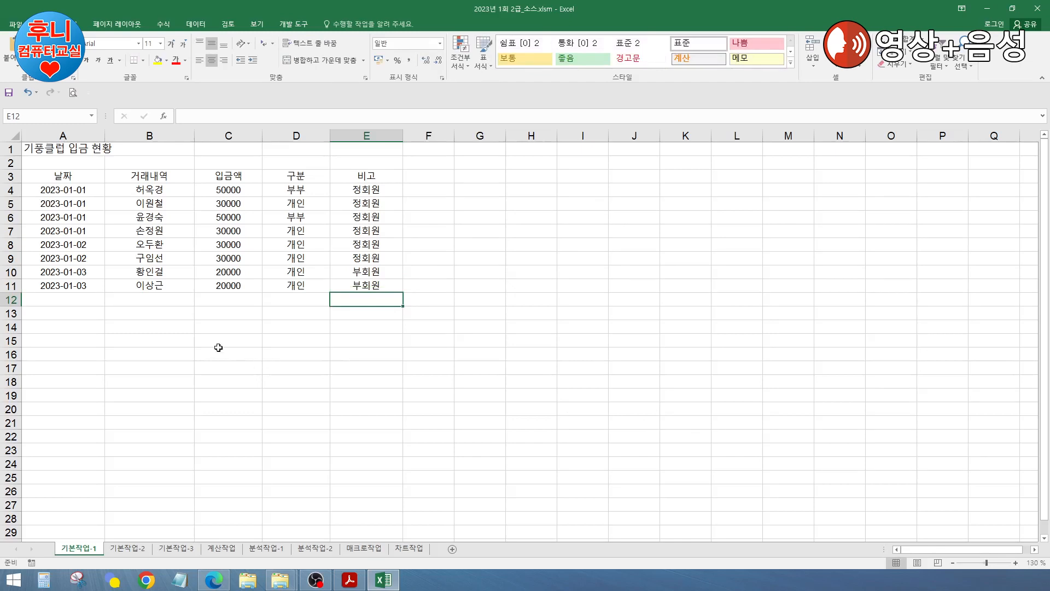
{"action": "left_click", "coordinate": [137, 549]}
Step: Select the title range A1:F1 holding 기풍클럽 입금 현황 on 기본작업-2
{"action": "left_click", "coordinate": [195, 345]}
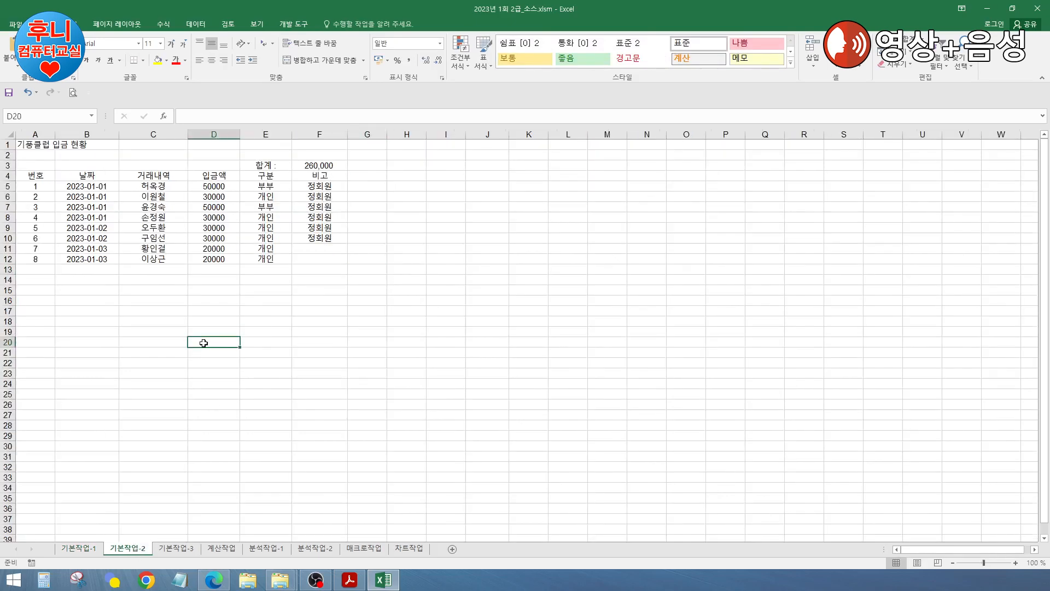
{"action": "scroll", "coordinate": [218, 347], "scroll_direction": "up", "scroll_amount": 1, "text": "ctrl"}
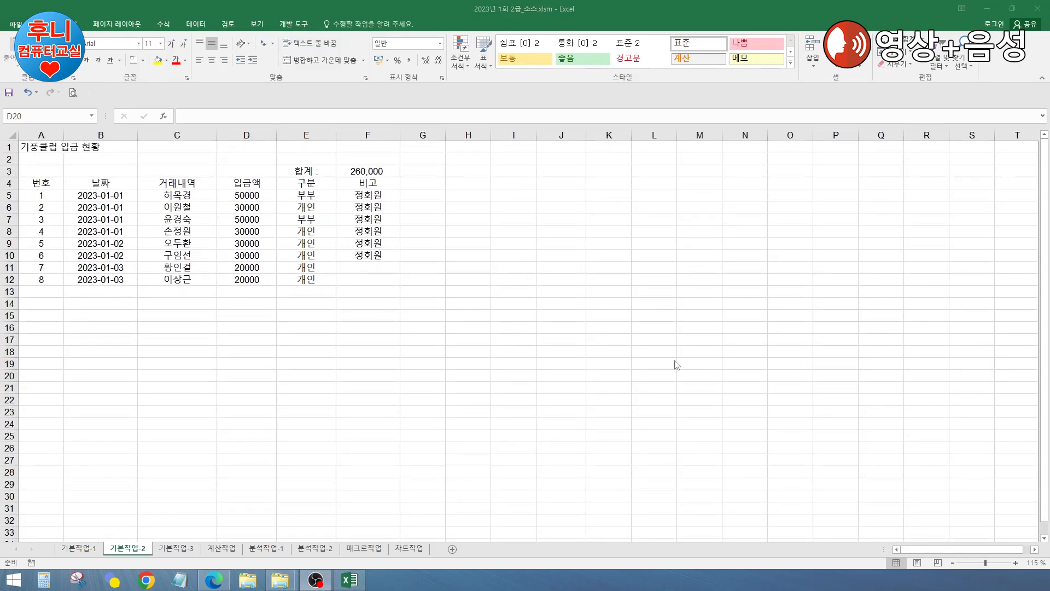
{"action": "left_click", "coordinate": [367, 378]}
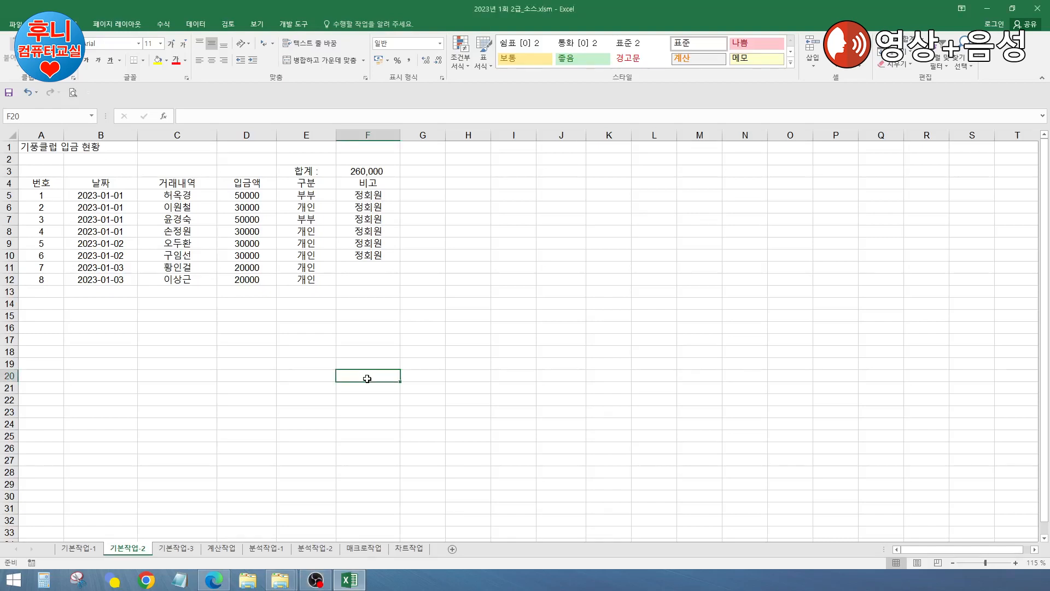
{"action": "left_click", "coordinate": [57, 193]}
{"action": "left_click_drag", "start_coordinate": [41, 148], "coordinate": [345, 148]}
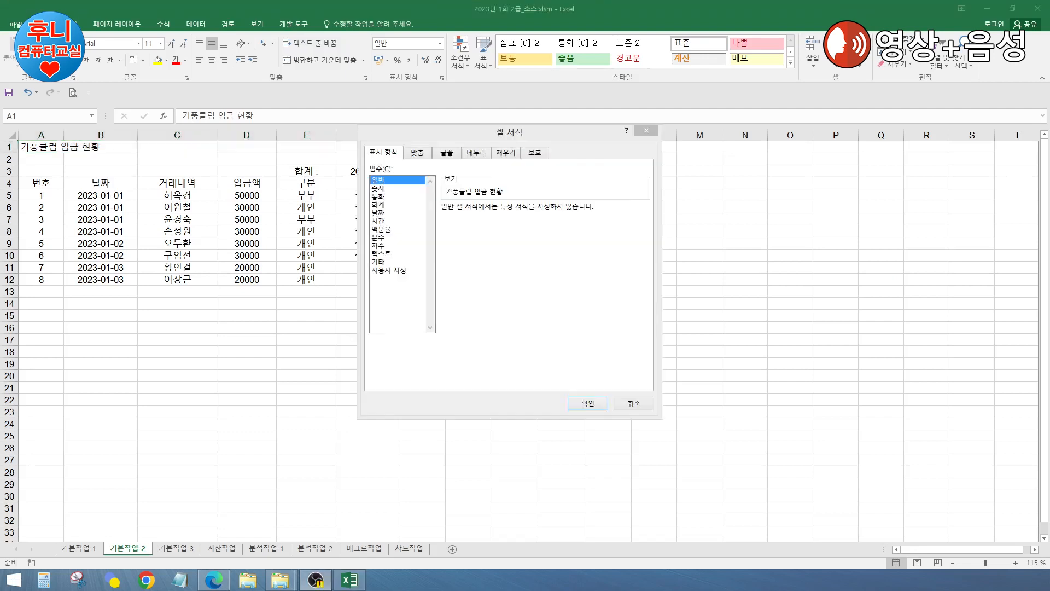
Step: Center the title across A1:F1 and set its font size to 14
{"action": "left_click_drag", "start_coordinate": [589, 132], "coordinate": [478, 109]}
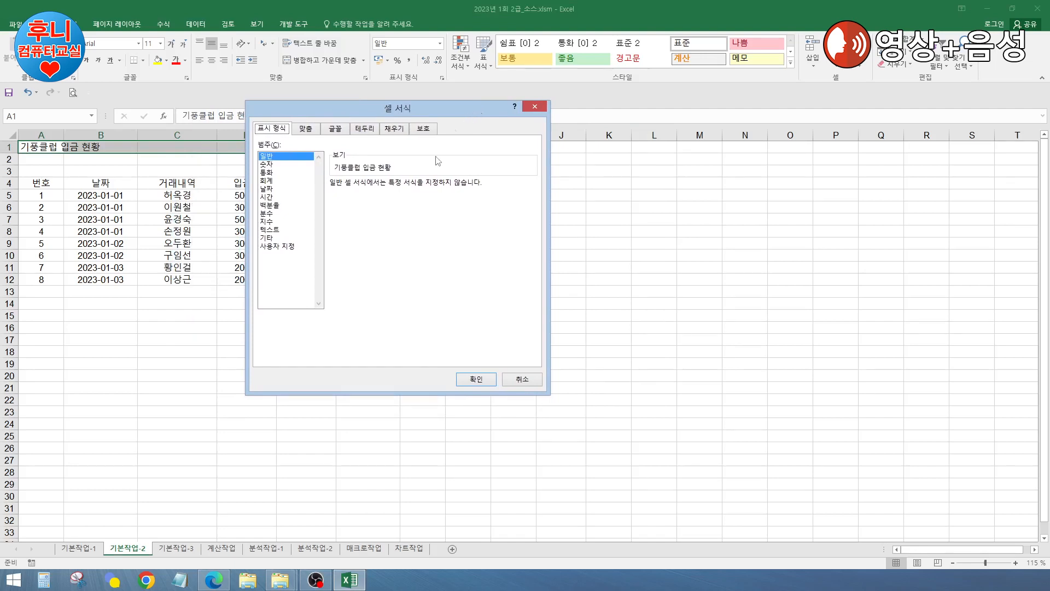
{"action": "left_click", "coordinate": [308, 129]}
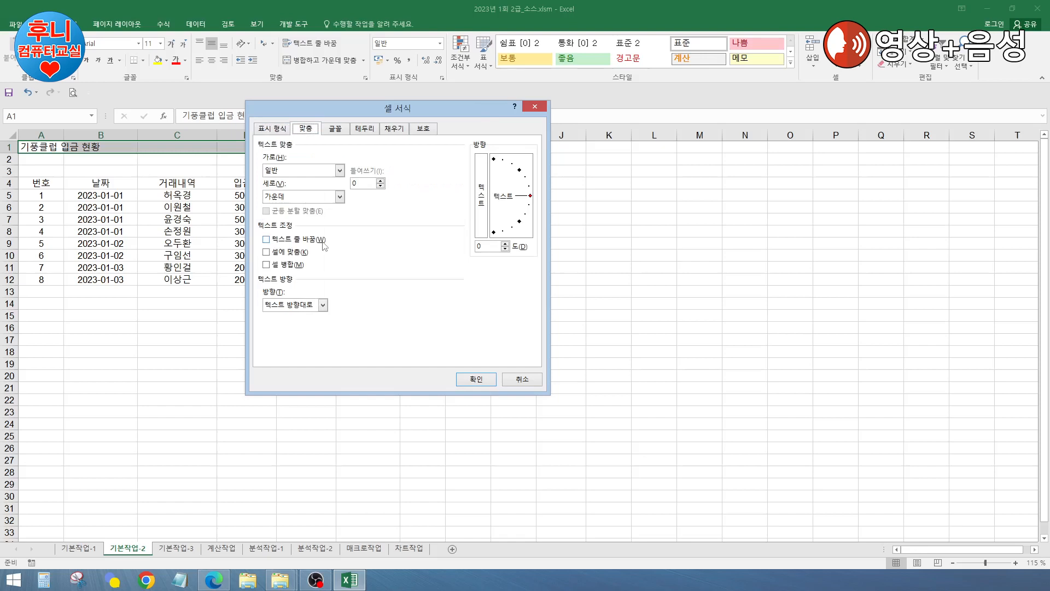
{"action": "left_click", "coordinate": [300, 170]}
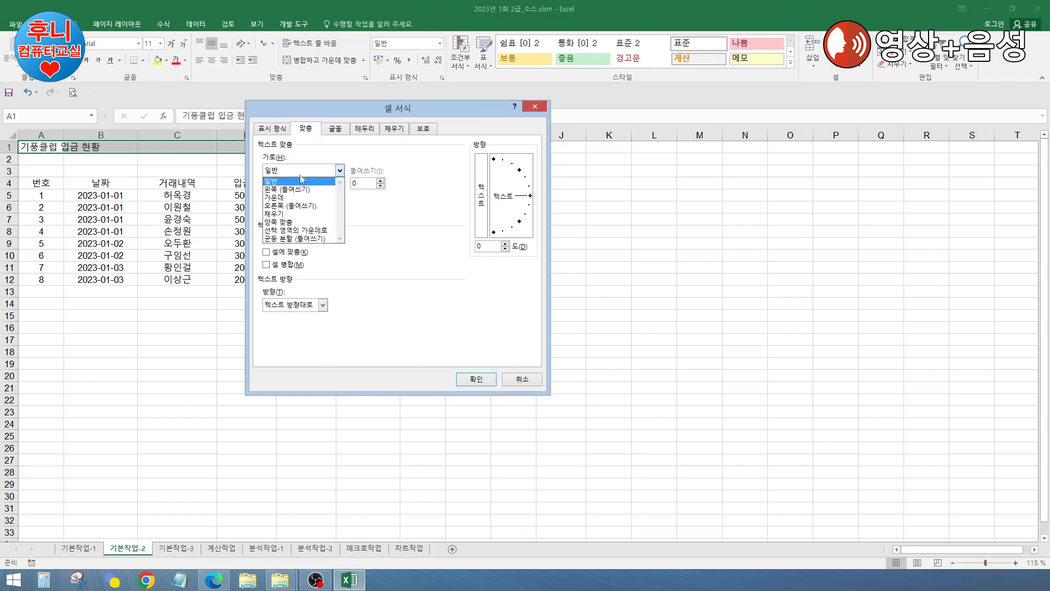
{"action": "left_click", "coordinate": [309, 230]}
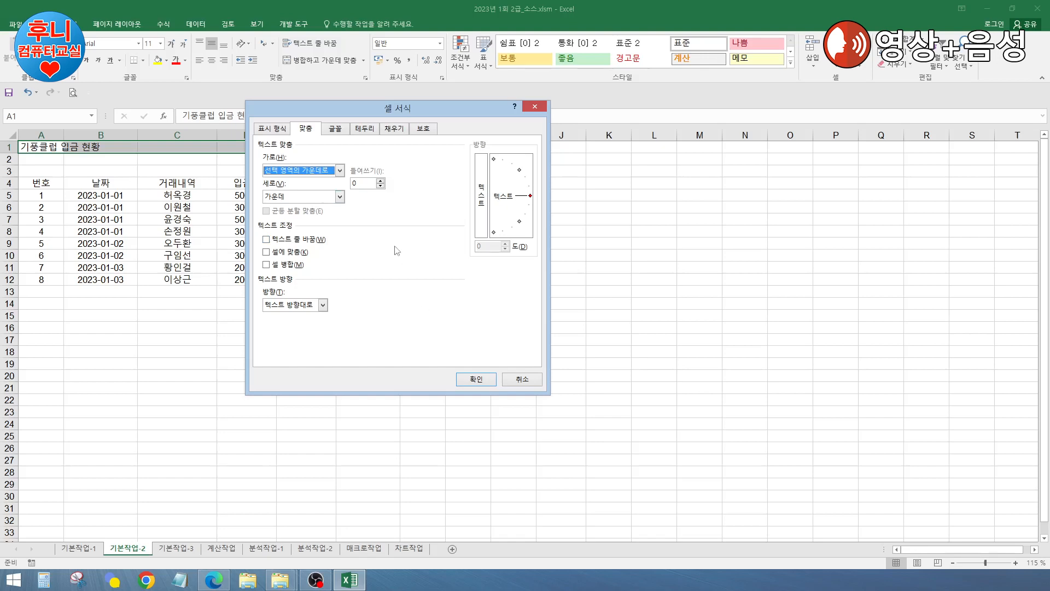
{"action": "left_click", "coordinate": [337, 131]}
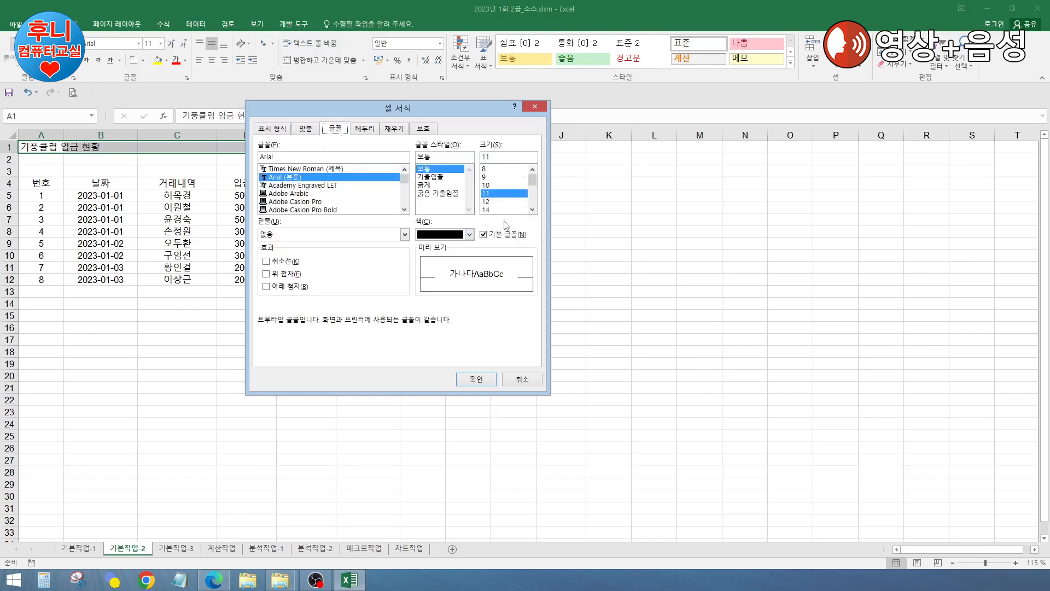
{"action": "left_click", "coordinate": [488, 210]}
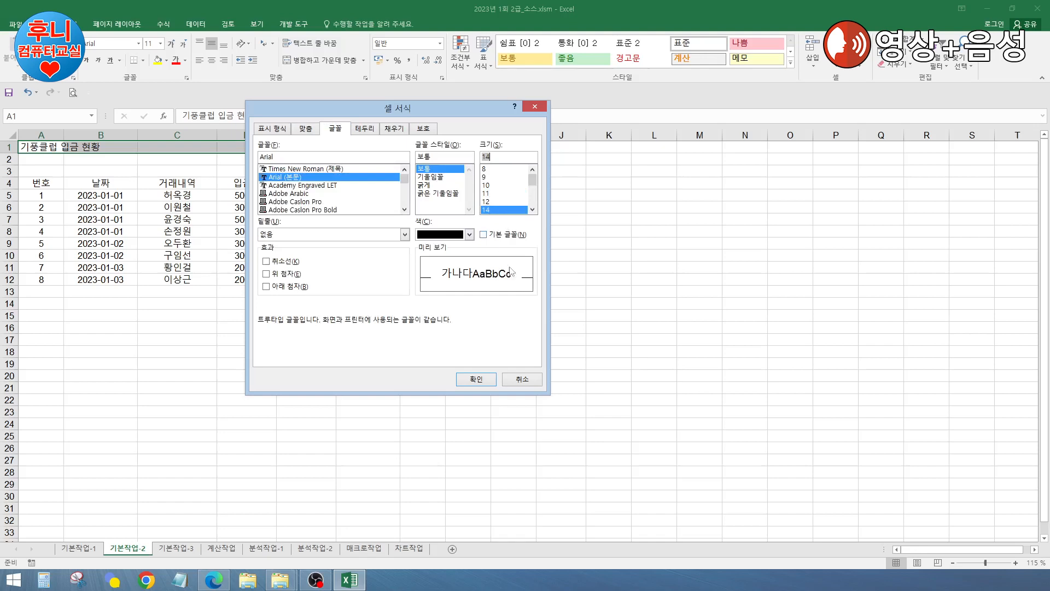
{"action": "left_click", "coordinate": [475, 379]}
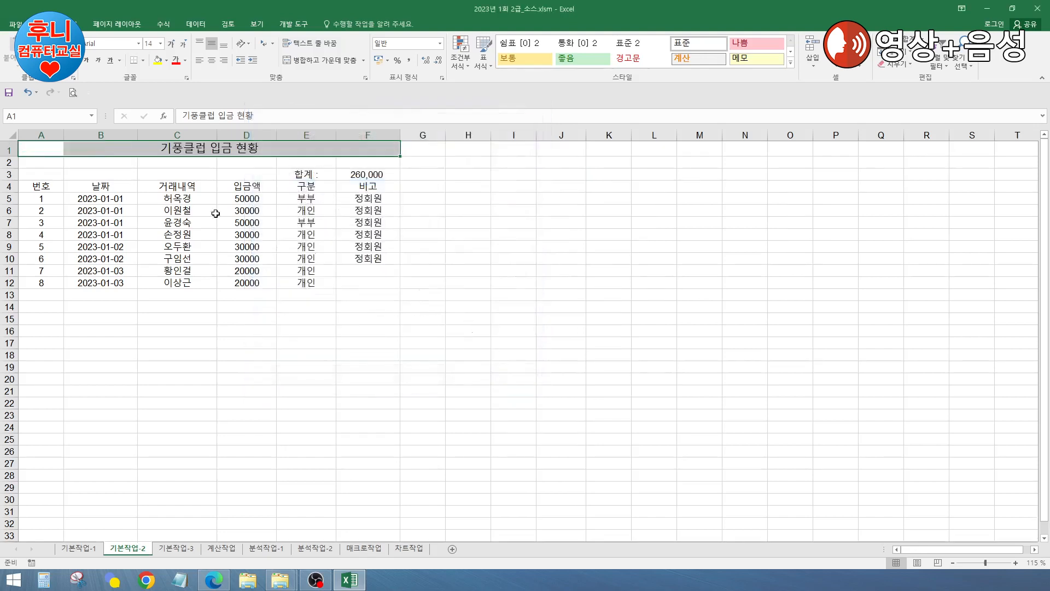
Step: Set row 1's height to 30
{"action": "right_click", "coordinate": [10, 150]}
{"action": "left_click", "coordinate": [46, 280]}
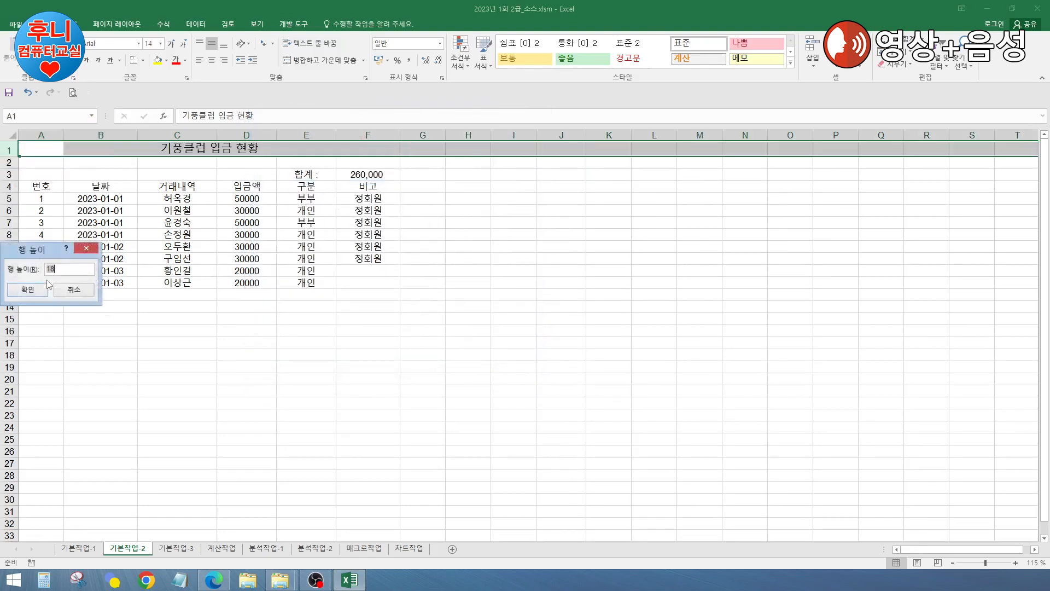
{"action": "type", "text": "30"}
{"action": "left_click", "coordinate": [28, 289]}
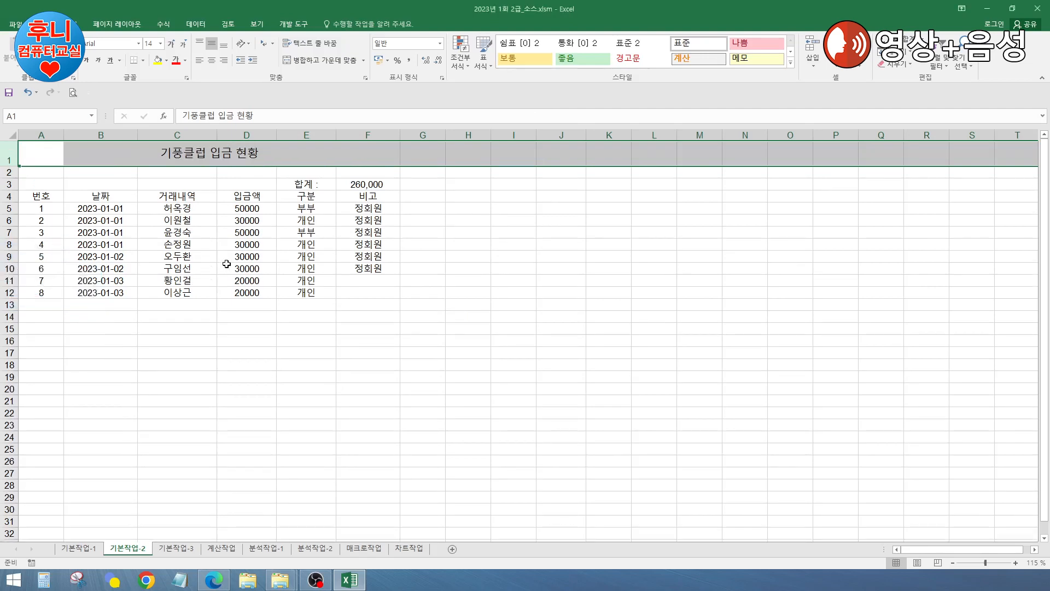
{"action": "left_click", "coordinate": [203, 258]}
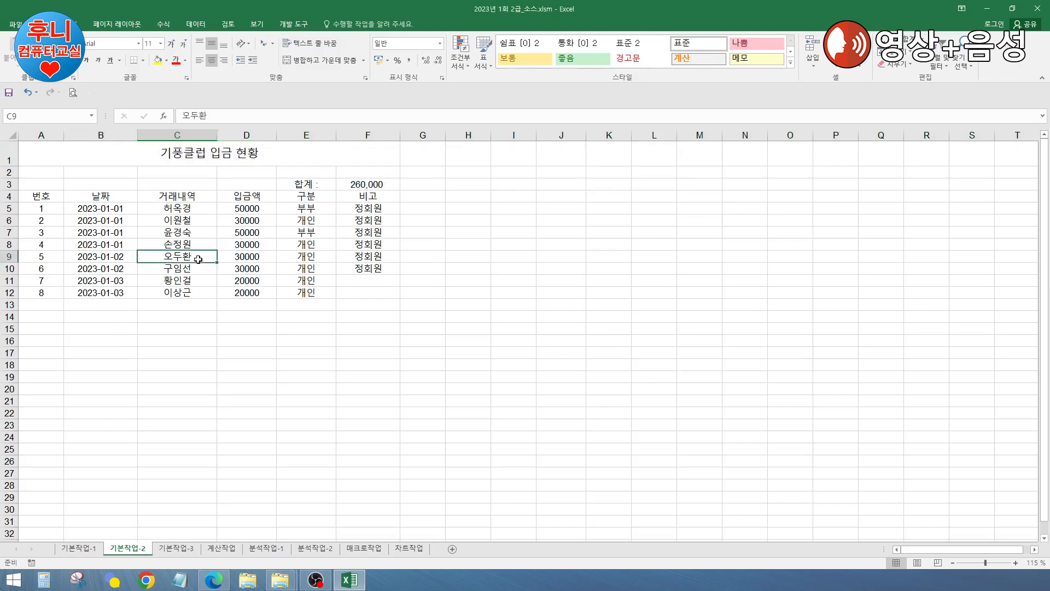
Step: Give the 260,000 total in F3 a 이중 실선(회계용) underline, then select A5:A12
{"action": "left_click", "coordinate": [362, 185]}
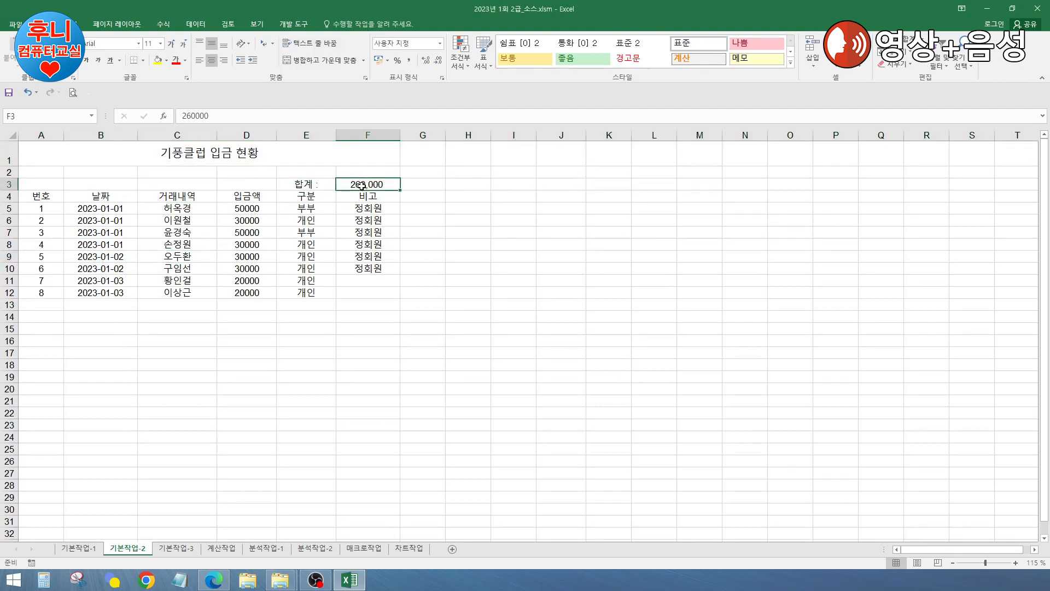
{"action": "key", "text": "ctrl+1"}
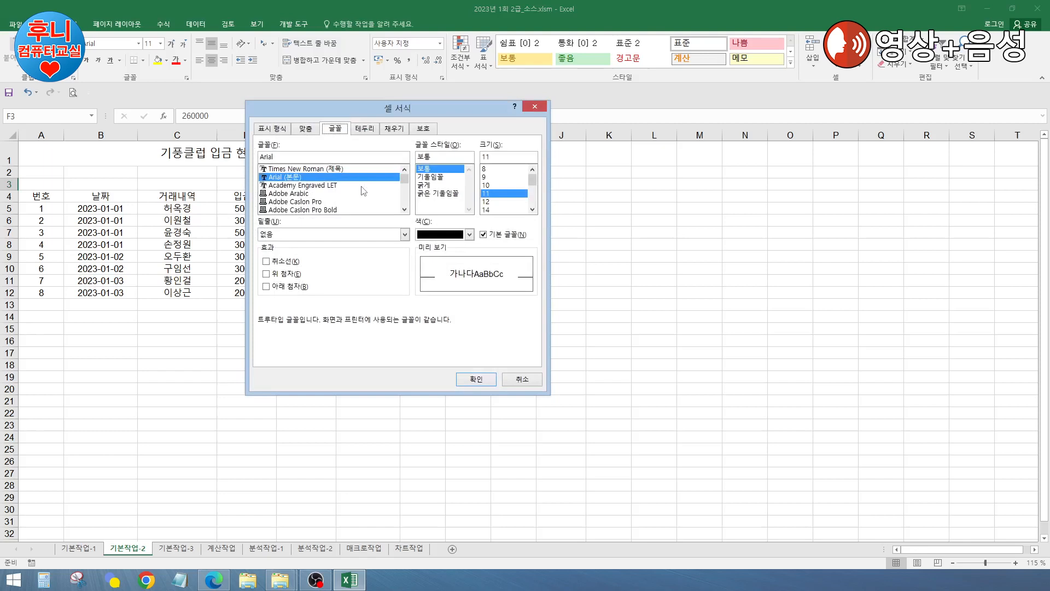
{"action": "left_click", "coordinate": [317, 236]}
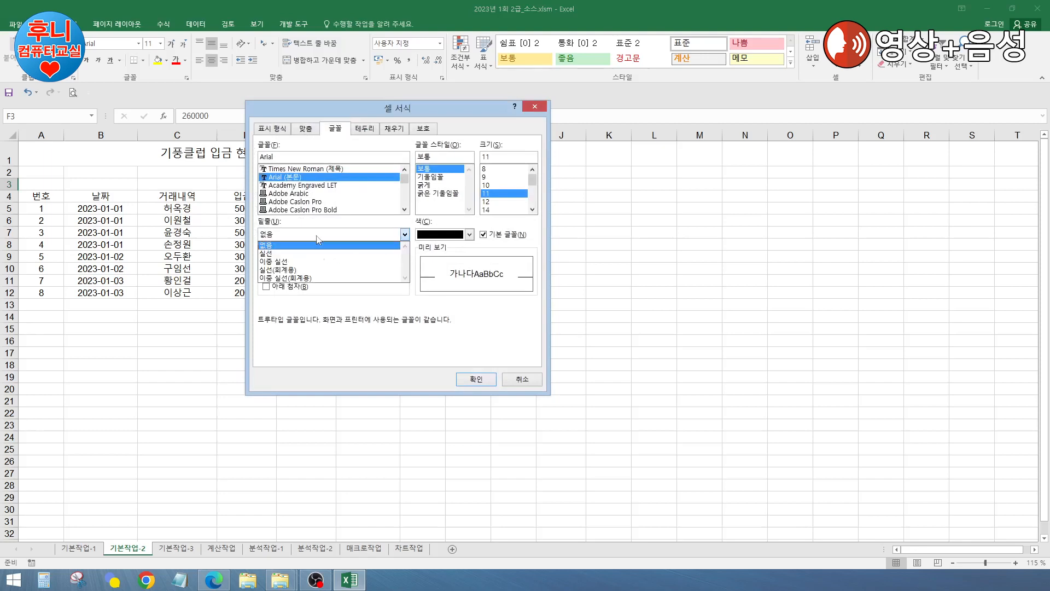
{"action": "left_click", "coordinate": [298, 278]}
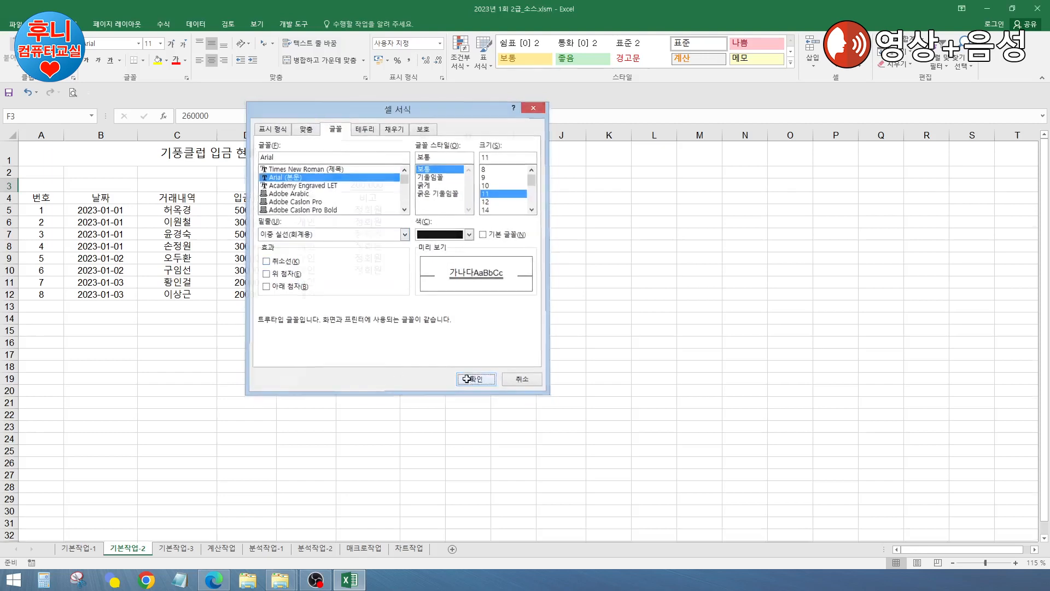
{"action": "left_click", "coordinate": [466, 379]}
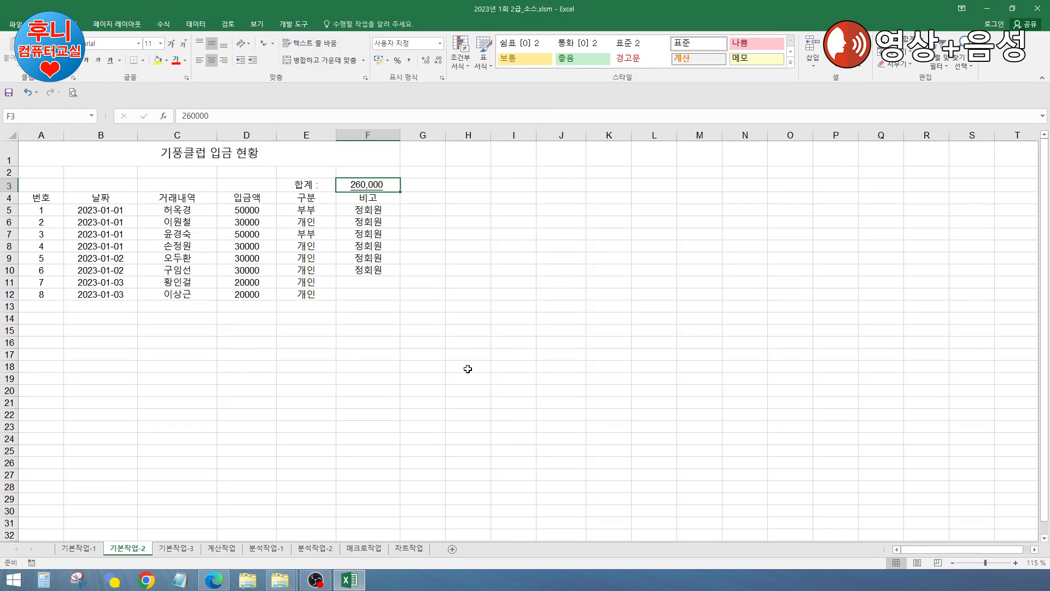
{"action": "left_click", "coordinate": [45, 210]}
{"action": "left_click_drag", "start_coordinate": [45, 210], "coordinate": [50, 293]}
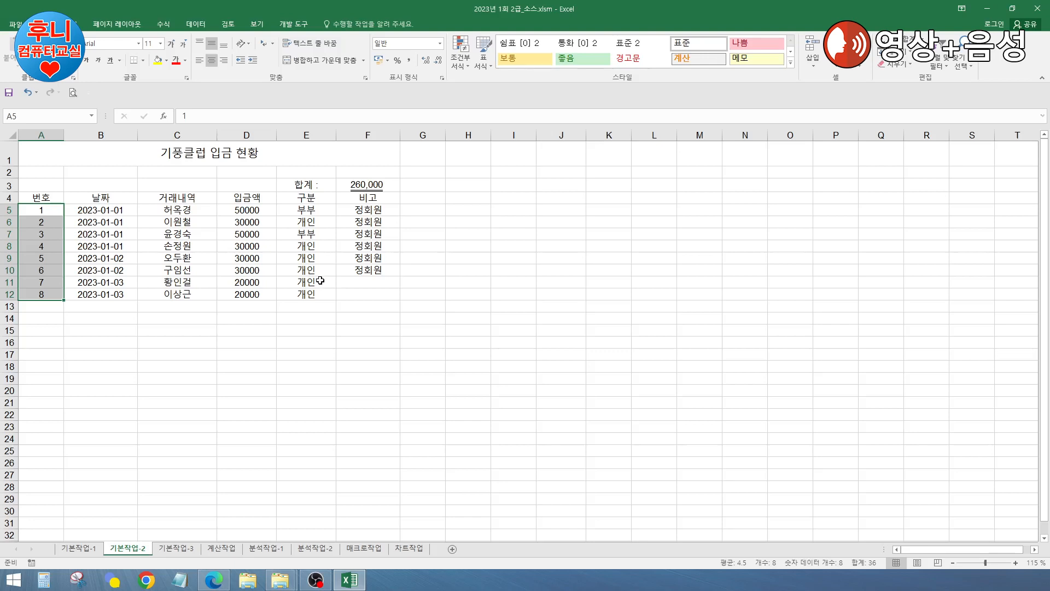
Step: Apply the custom format "GP-"000 to A5:A12 so numbers show as GP-001 to GP-008
{"action": "key", "text": "ctrl+1"}
{"action": "left_click_drag", "start_coordinate": [457, 109], "coordinate": [636, 149]}
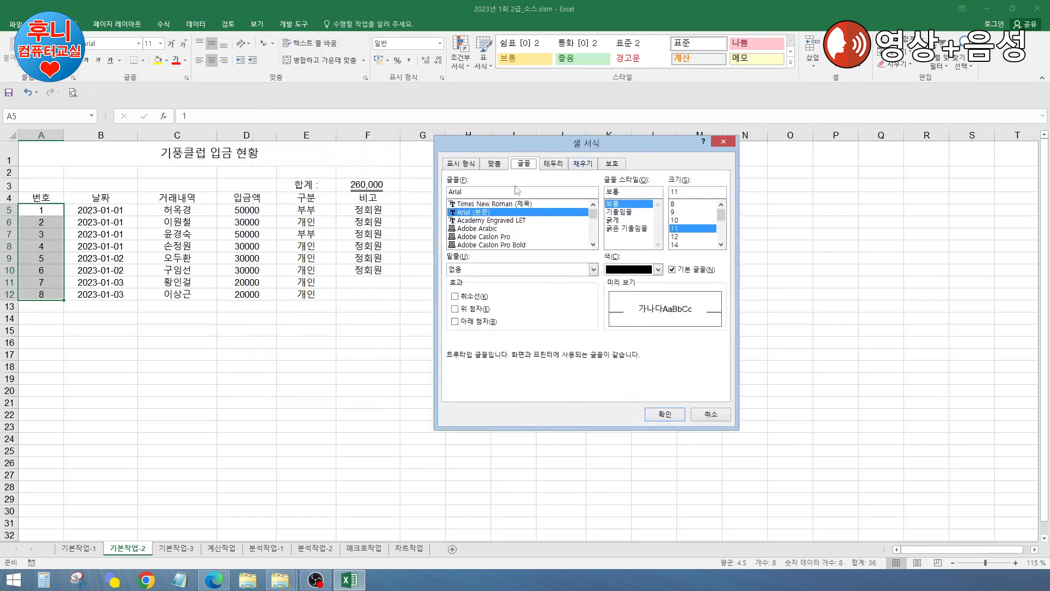
{"action": "left_click", "coordinate": [462, 163]}
{"action": "left_click", "coordinate": [469, 281]}
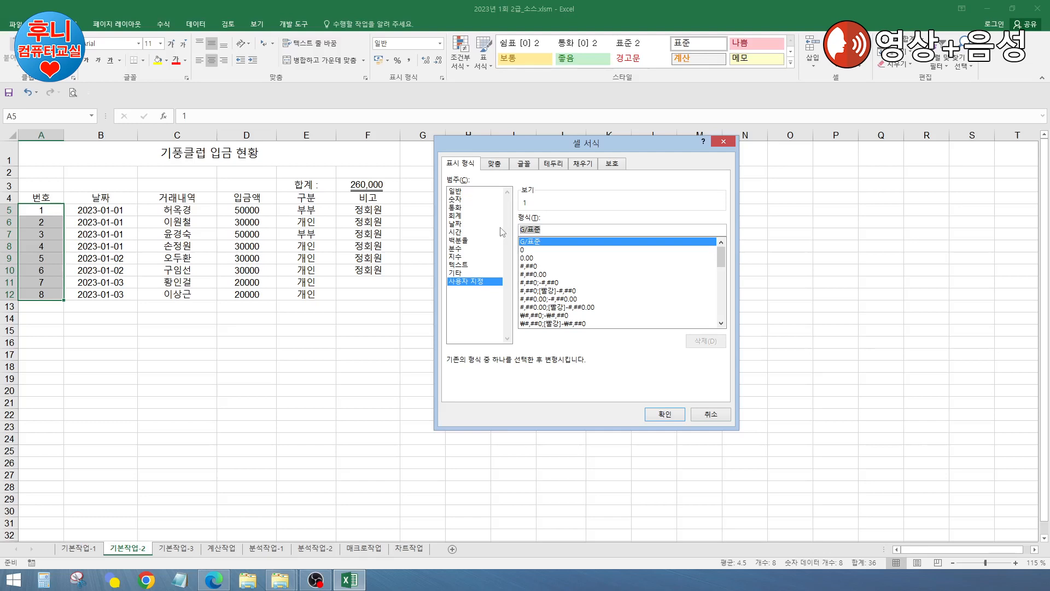
{"action": "type", "text": "\""}
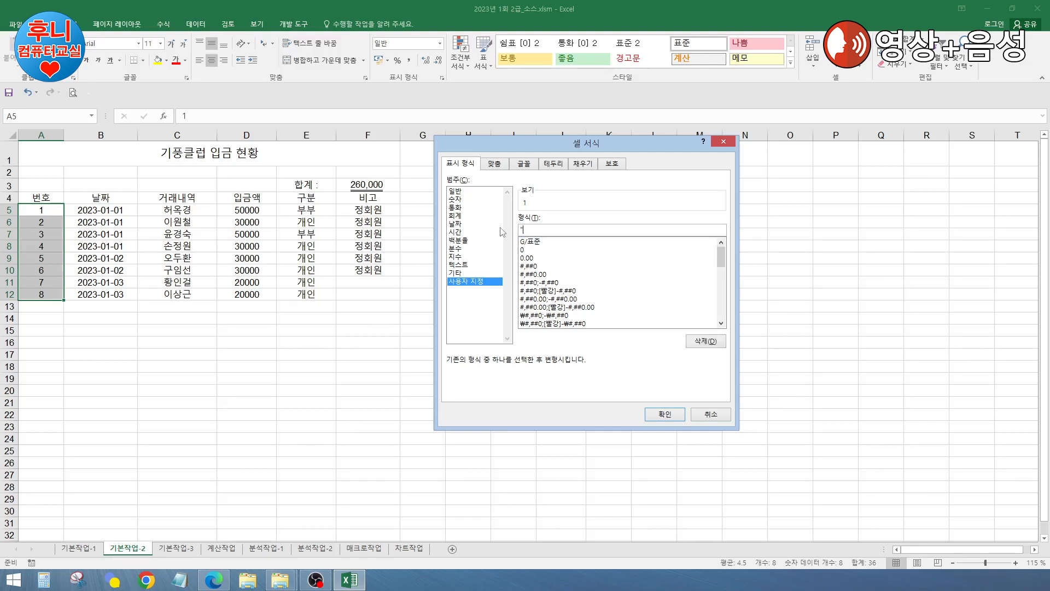
{"action": "type", "text": "GP-\"000"}
{"action": "left_click", "coordinate": [665, 414]}
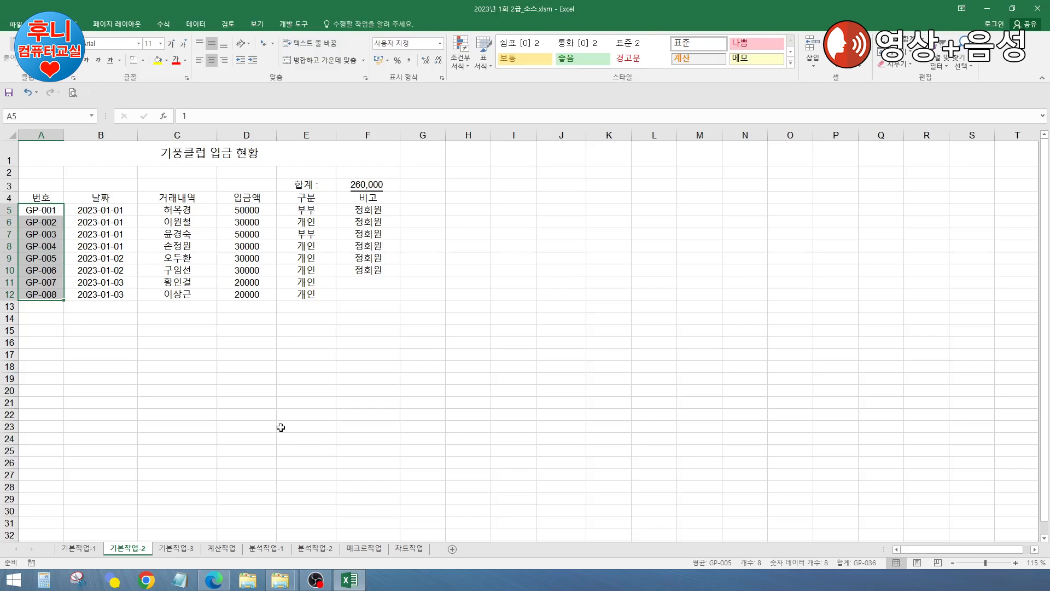
{"action": "key", "text": "ctrl+v"}
{"action": "left_click", "coordinate": [111, 212]}
{"action": "left_click_drag", "start_coordinate": [112, 225], "coordinate": [112, 289]}
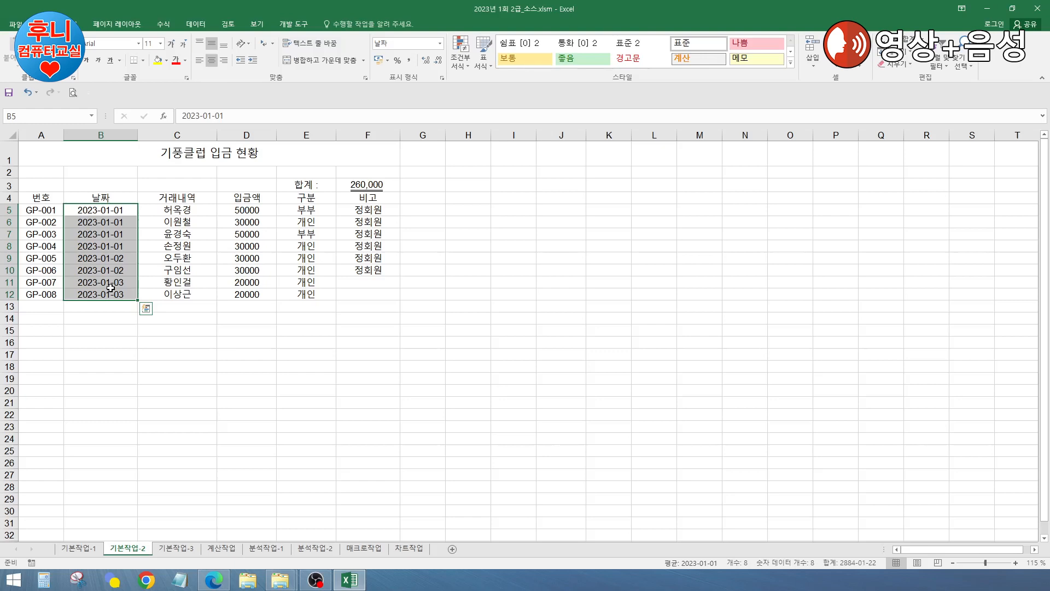
Step: Give B5:B12 the custom date format mm월 dd일(aaa), displayed like 01월 01일(일)
{"action": "key", "text": "ctrl+1"}
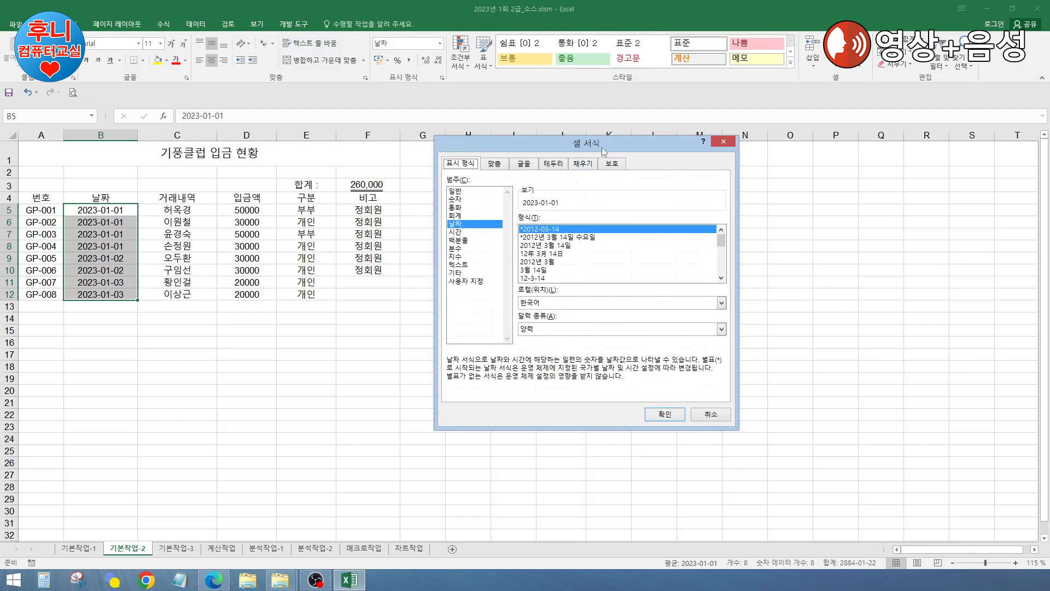
{"action": "left_click_drag", "start_coordinate": [602, 143], "coordinate": [694, 144]}
{"action": "left_click", "coordinate": [557, 281]}
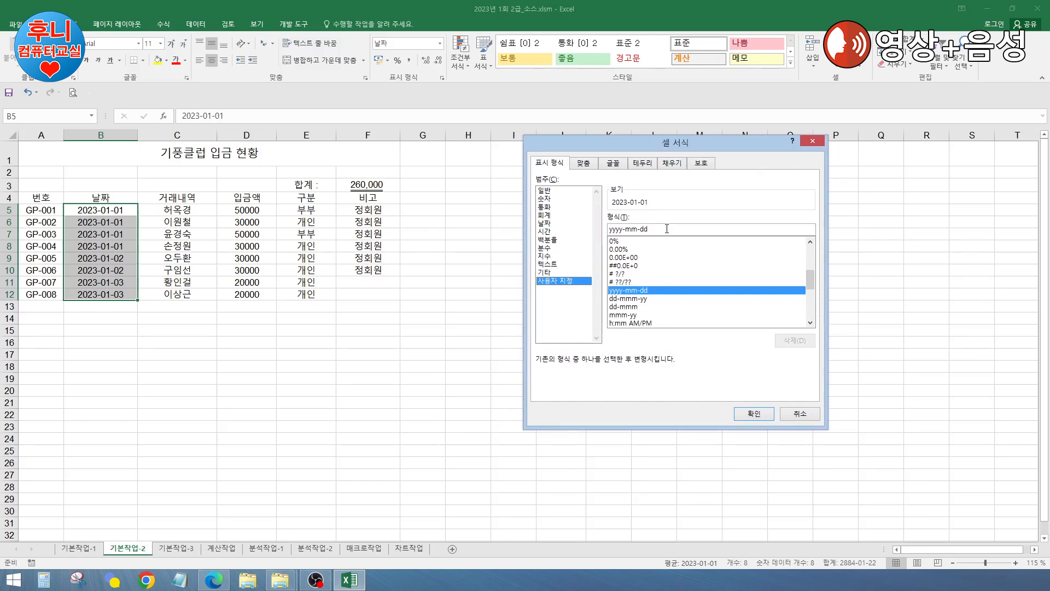
{"action": "left_click_drag", "start_coordinate": [667, 228], "coordinate": [577, 229]}
{"action": "type", "text": "y m d a"}
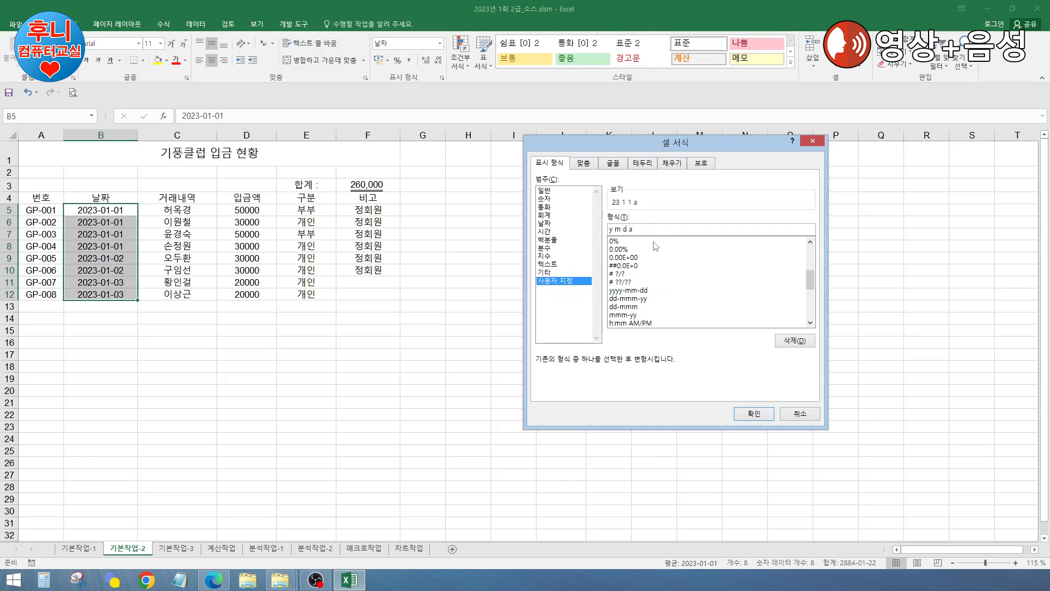
{"action": "key", "text": "BackSpace"}
{"action": "key", "text": "BackSpace"}
{"action": "key", "text": "BackSpace"}
{"action": "key", "text": "BackSpace"}
{"action": "key", "text": "BackSpace"}
{"action": "type", "text": "mm"}
{"action": "type", "text": "월"}
{"action": "type", "text": " dd일"}
{"action": "type", "text": "(aaa"}
{"action": "type", "text": "a"}
{"action": "key", "text": "BackSpace"}
{"action": "left_click", "coordinate": [757, 416]}
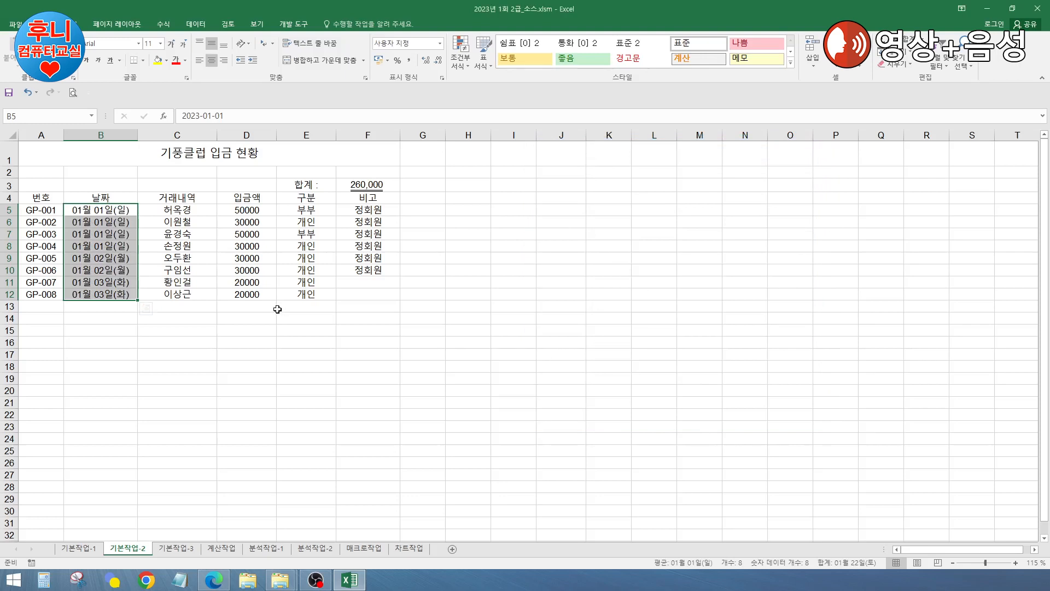
Step: Give the amounts in D5:D12 the custom format #,##0,"천원" so they show in thousands
{"action": "left_click_drag", "start_coordinate": [241, 210], "coordinate": [249, 296]}
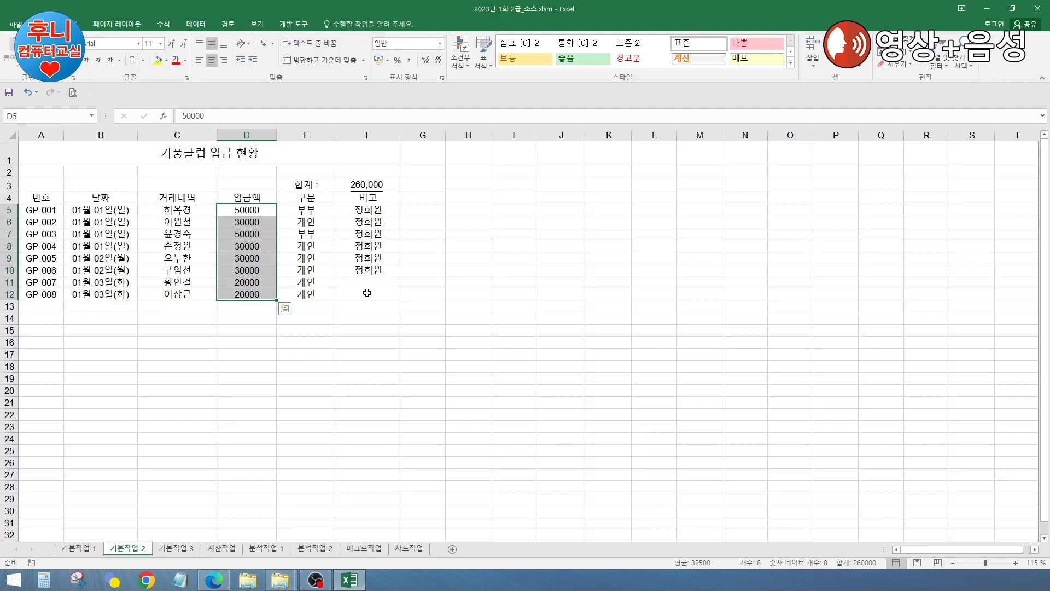
{"action": "key", "text": "ctrl+1"}
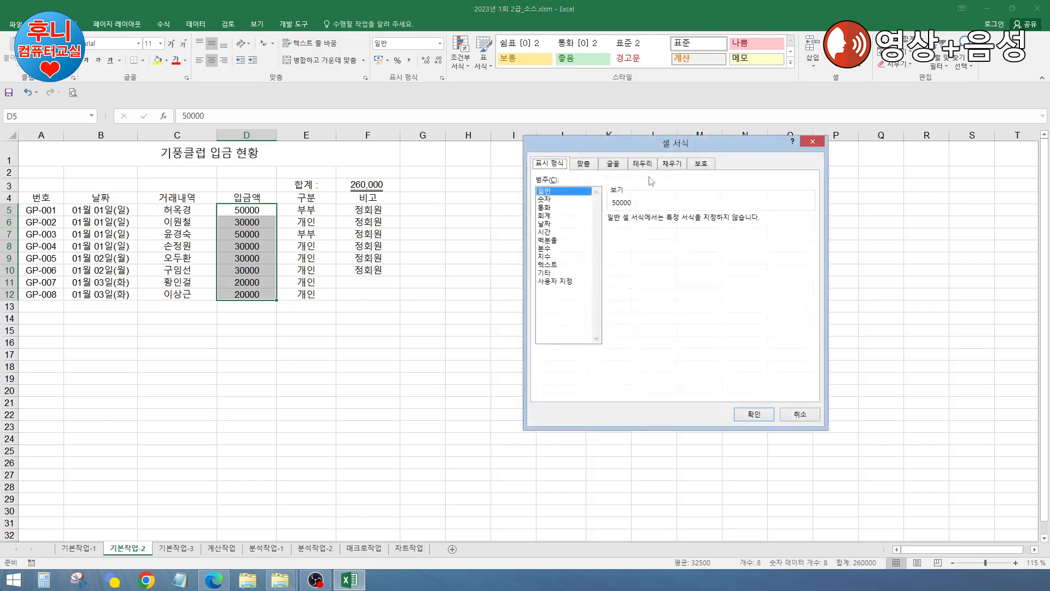
{"action": "left_click_drag", "start_coordinate": [667, 148], "coordinate": [610, 154]}
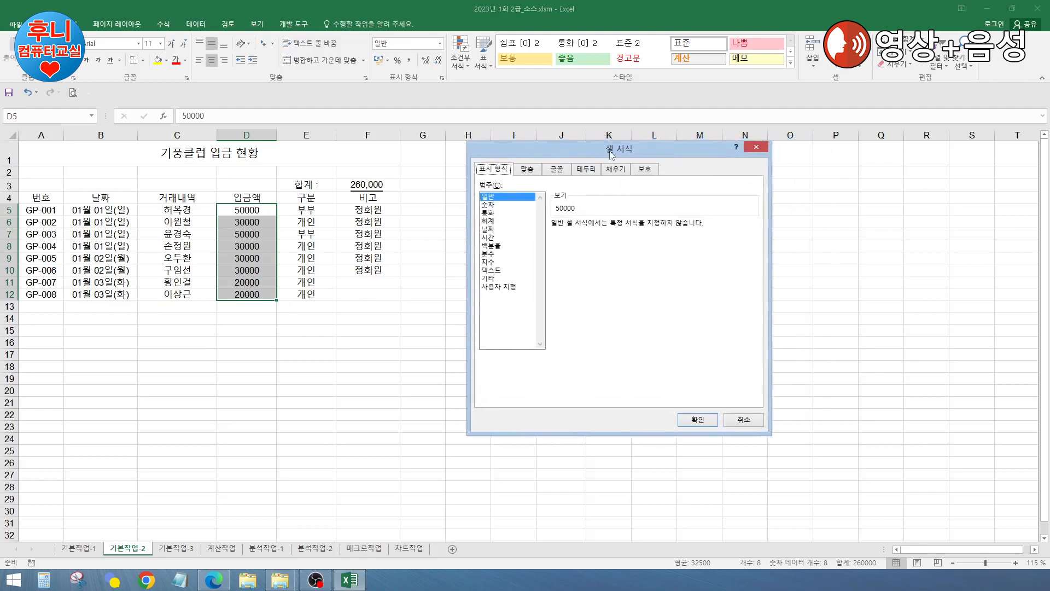
{"action": "left_click", "coordinate": [504, 286]}
{"action": "double_click", "coordinate": [565, 235]}
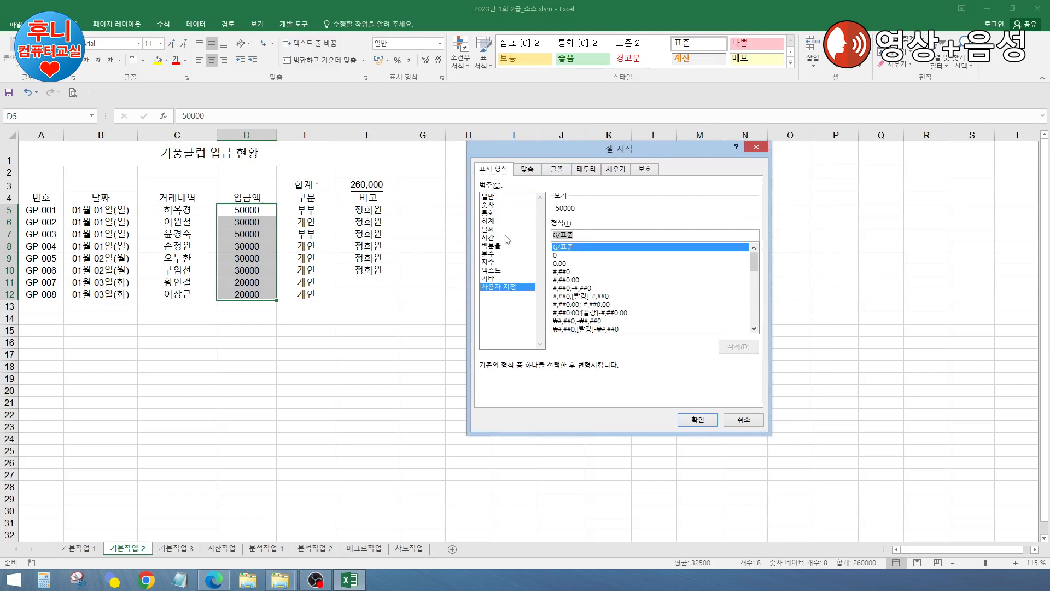
{"action": "type", "text": ",3"}
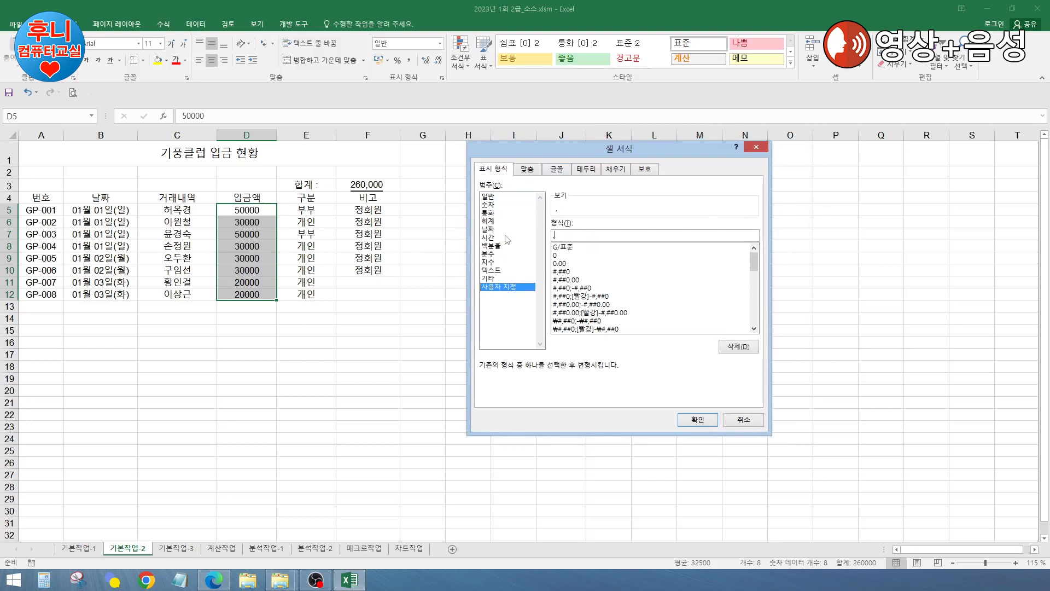
{"action": "key", "text": "Home"}
{"action": "type", "text": "#"}
{"action": "type", "text": "##0,"}
{"action": "type", "text": "ㅊ"}
{"action": "type", "text": "천원"}
{"action": "left_click", "coordinate": [693, 419]}
Step: Check the amounts in D5 and D12, then undo a test entry so D12 returns to 20000
{"action": "mouse_move", "coordinate": [377, 300]}
{"action": "left_mouse_down"}
{"action": "mouse_move", "coordinate": [399, 297]}
{"action": "mouse_move", "coordinate": [383, 307]}
{"action": "left_mouse_up"}
{"action": "left_click", "coordinate": [246, 235]}
{"action": "left_click", "coordinate": [254, 213]}
{"action": "left_click", "coordinate": [251, 293]}
{"action": "type", "text": "0"}
{"action": "key", "text": "Return"}
{"action": "left_click", "coordinate": [252, 296]}
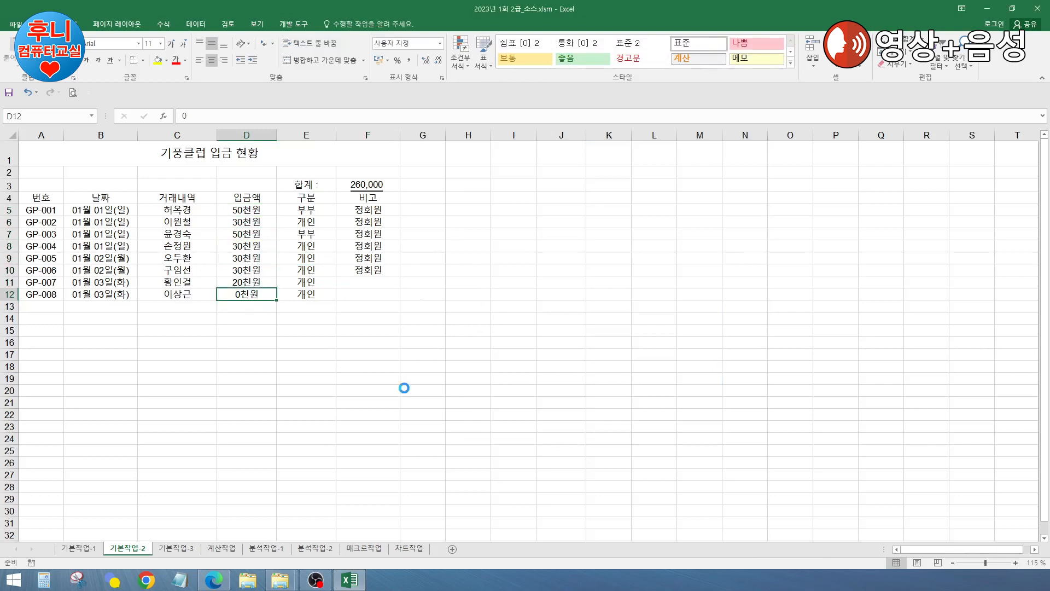
{"action": "key", "text": "ctrl+z"}
Step: Add all borders to the whole table A4:F12
{"action": "left_click", "coordinate": [365, 329]}
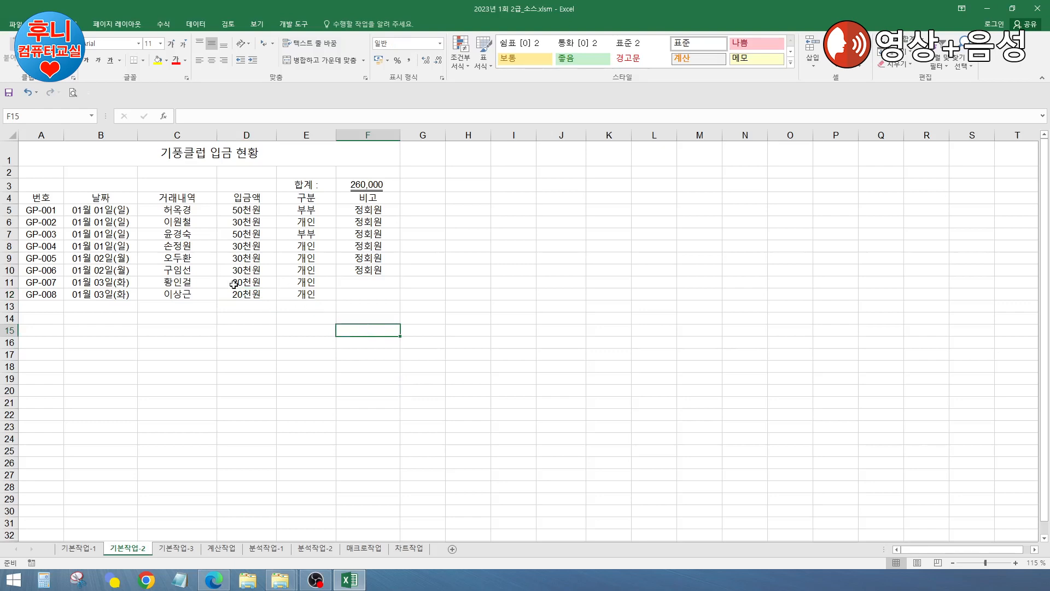
{"action": "left_click_drag", "start_coordinate": [48, 202], "coordinate": [355, 294]}
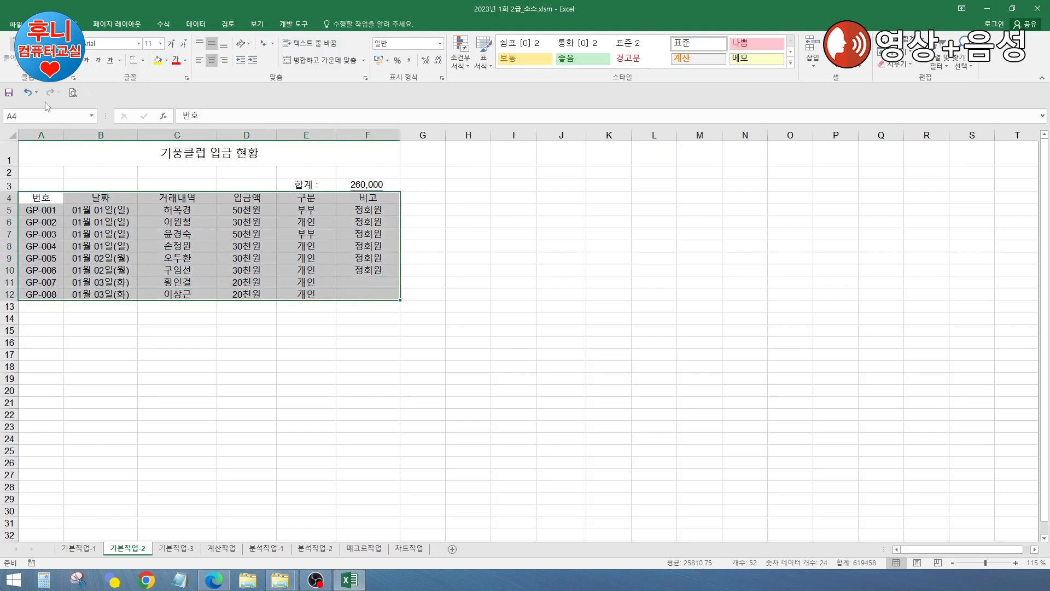
{"action": "left_click", "coordinate": [142, 60]}
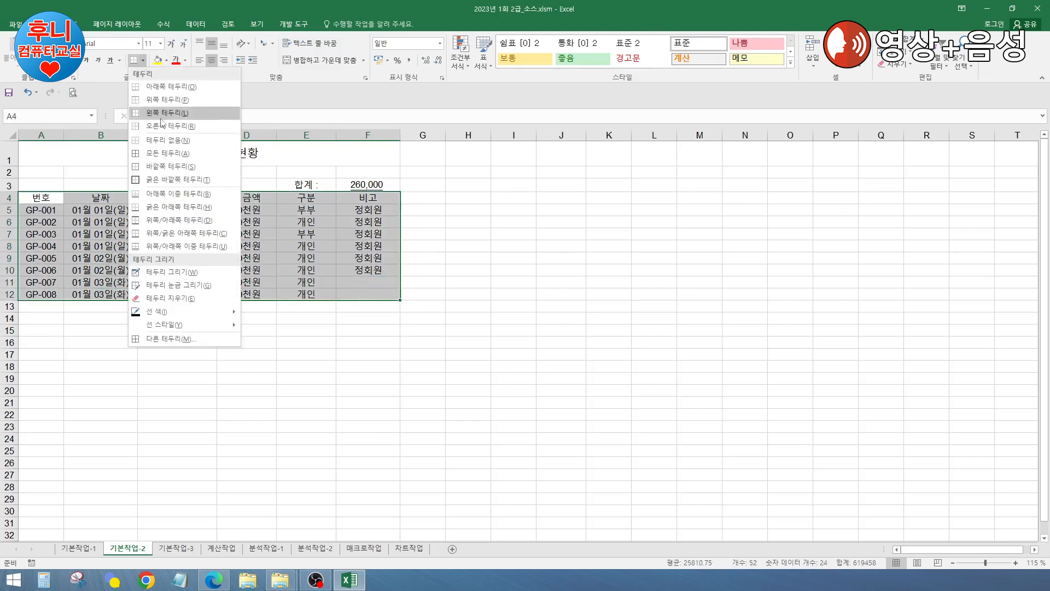
{"action": "left_click", "coordinate": [161, 153]}
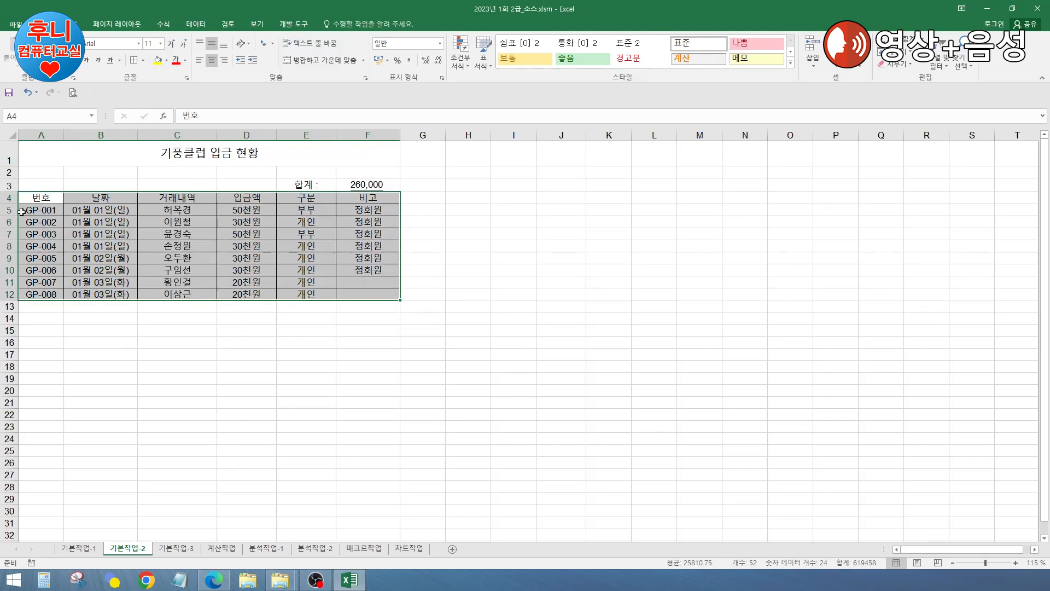
Step: Give the header row a double bottom border and deselect it to check
{"action": "left_click_drag", "start_coordinate": [31, 198], "coordinate": [368, 199]}
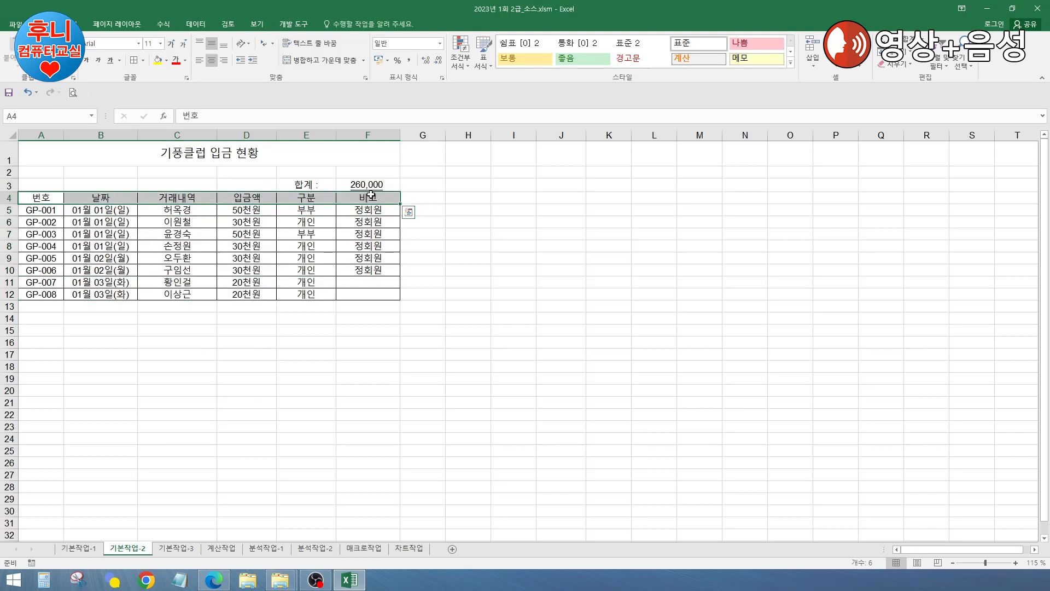
{"action": "left_click", "coordinate": [144, 61]}
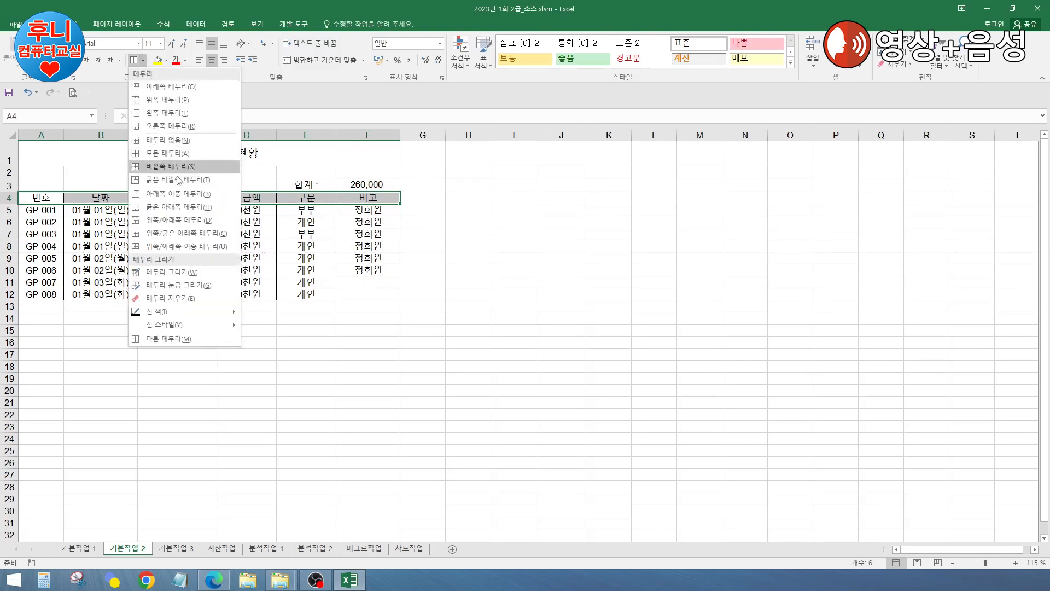
{"action": "left_click", "coordinate": [174, 194]}
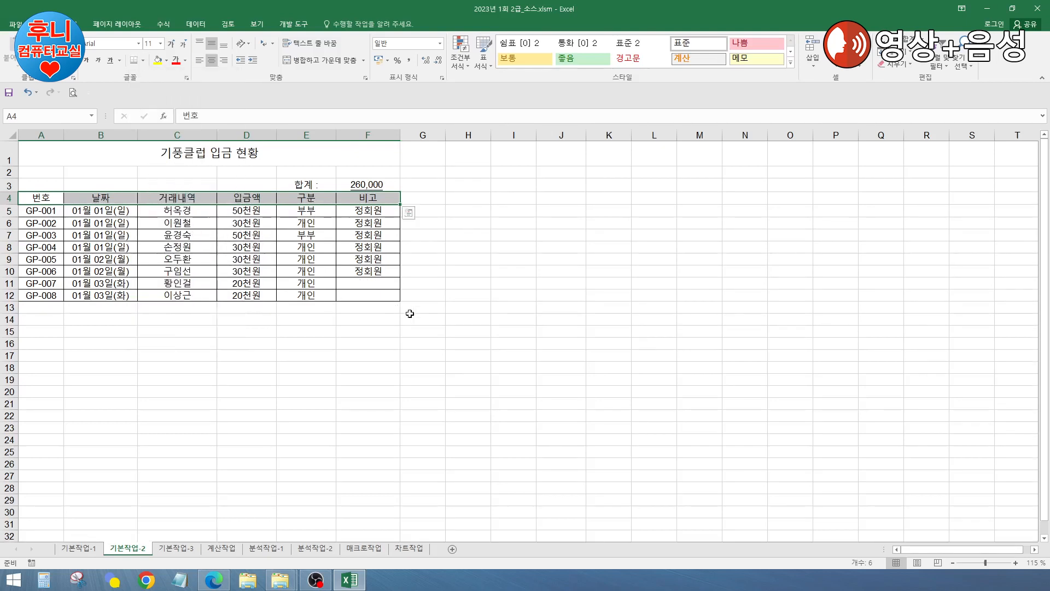
{"action": "left_click", "coordinate": [428, 307]}
{"action": "left_click", "coordinate": [486, 264]}
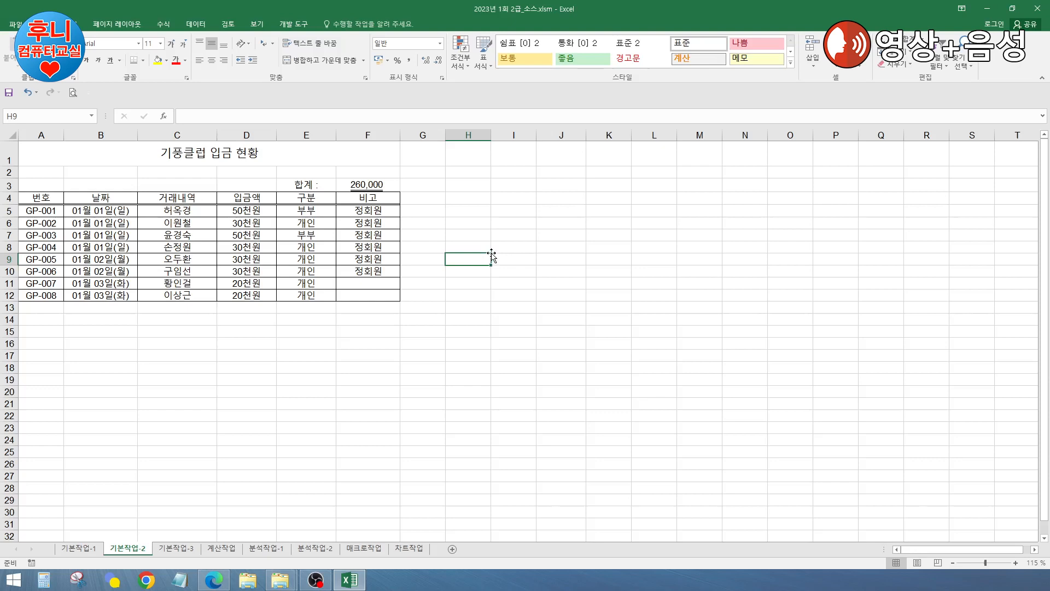
Step: Review the GP numbers, dates and 천원 amounts, then move to the 기본작업-3 sheet
{"action": "left_click_drag", "start_coordinate": [30, 210], "coordinate": [34, 293]}
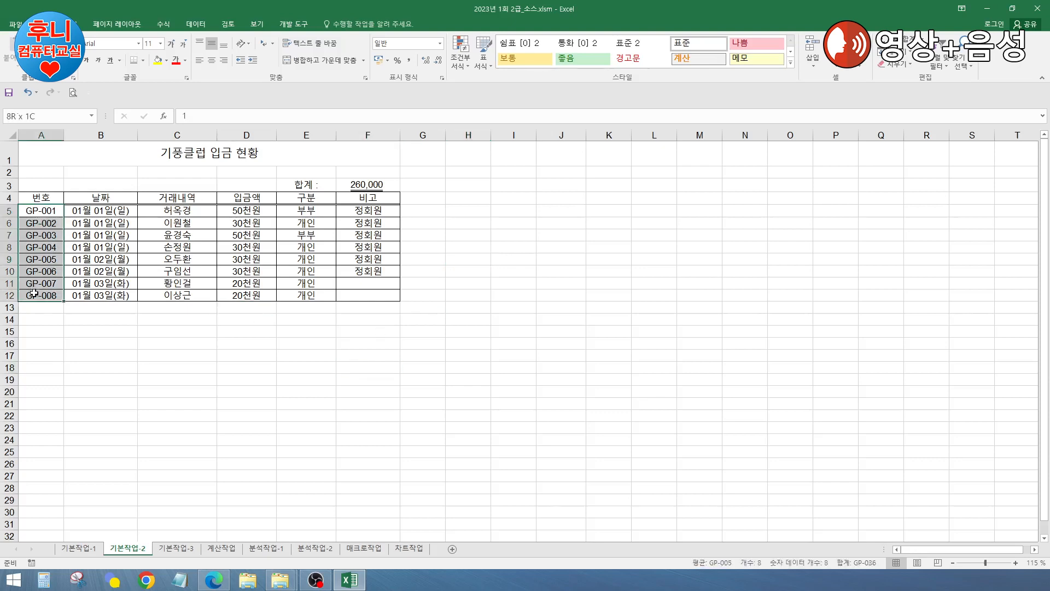
{"action": "left_click_drag", "start_coordinate": [118, 214], "coordinate": [117, 294]}
{"action": "left_click_drag", "start_coordinate": [242, 213], "coordinate": [246, 295]}
{"action": "left_click", "coordinate": [256, 343]}
{"action": "left_click", "coordinate": [146, 343]}
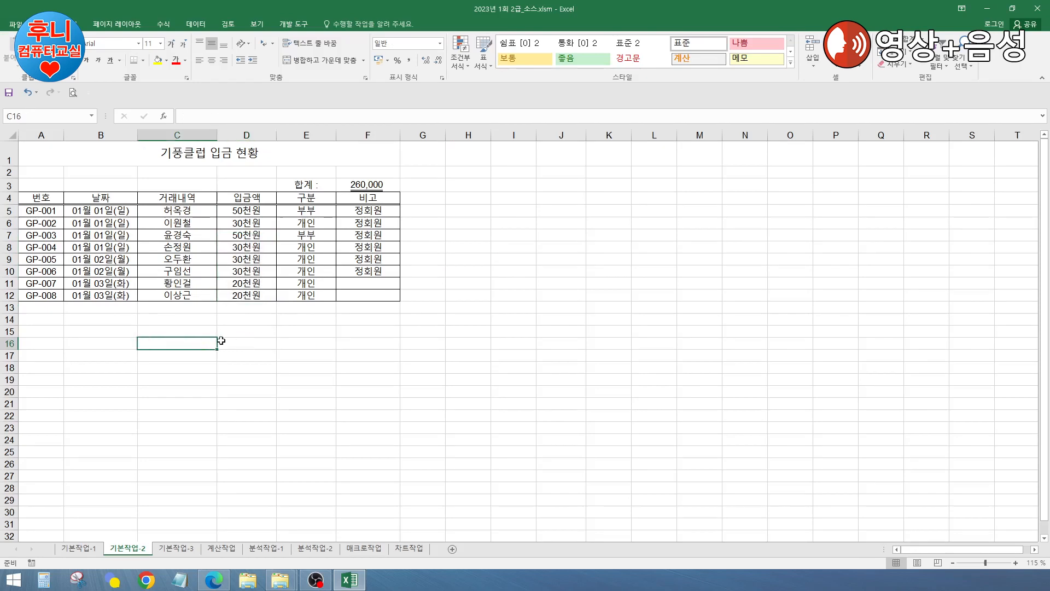
{"action": "left_click", "coordinate": [257, 341]}
{"action": "left_click", "coordinate": [304, 333]}
{"action": "left_click", "coordinate": [252, 268]}
{"action": "left_click", "coordinate": [252, 328]}
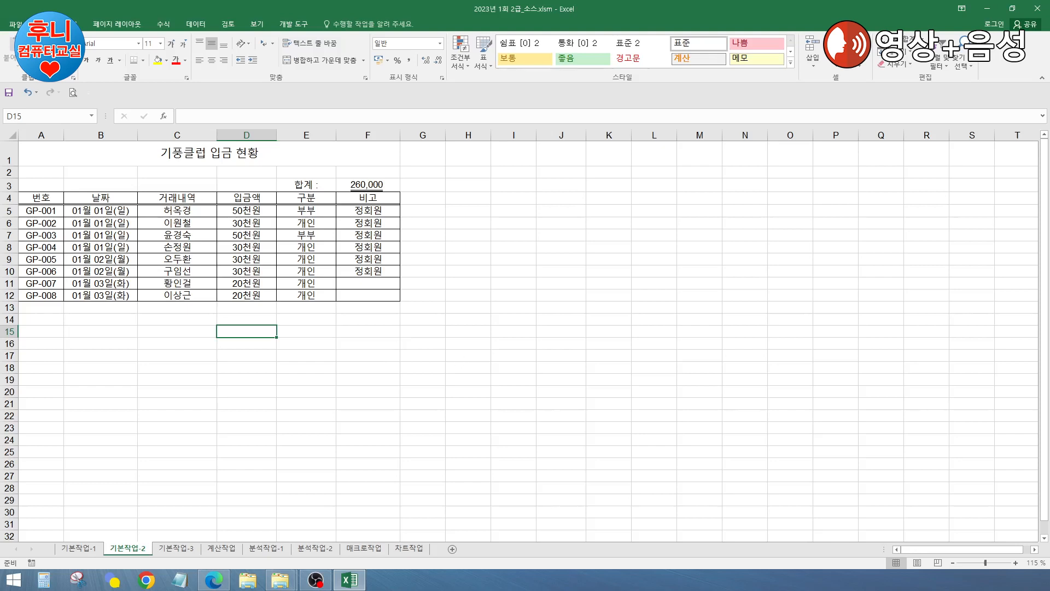
{"action": "key", "text": "ctrl+Page_Down"}
Step: Look over the 프로야구 table and select the first two teams' win rates
{"action": "left_click", "coordinate": [484, 293]}
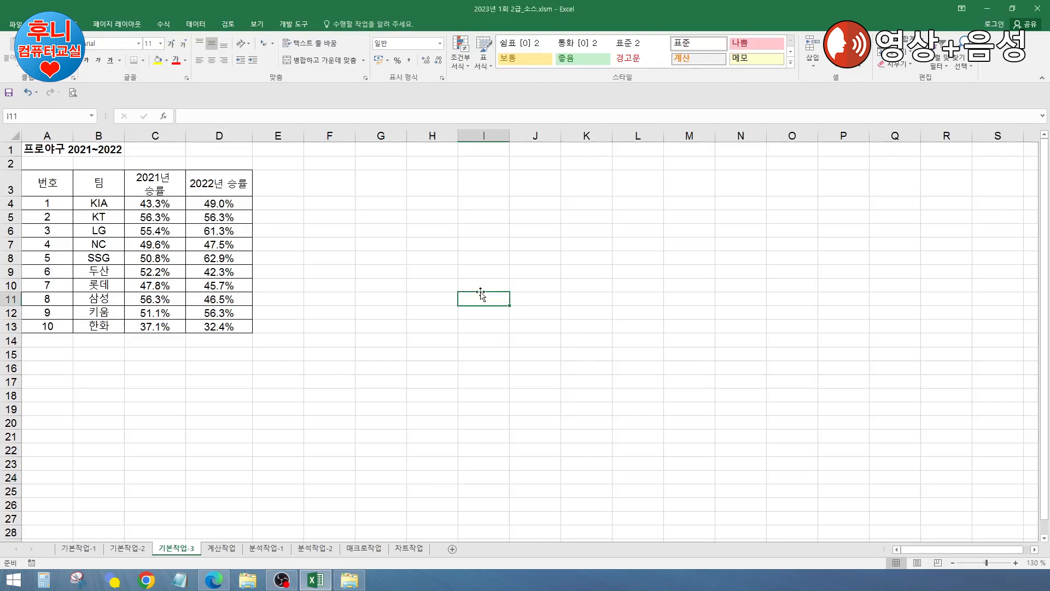
{"action": "left_click", "coordinate": [354, 244]}
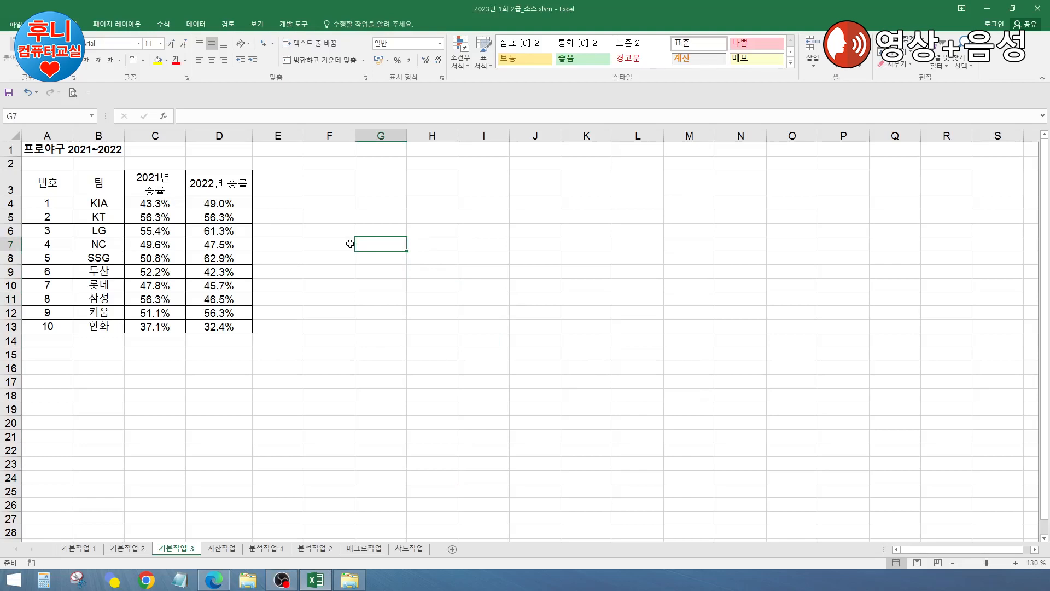
{"action": "left_click", "coordinate": [306, 213]}
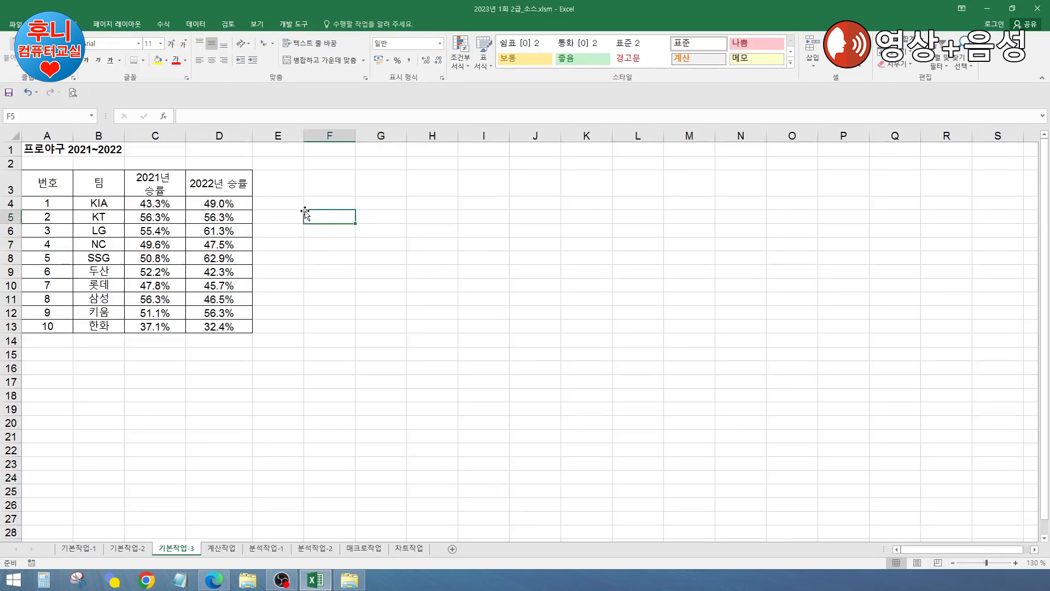
{"action": "left_click", "coordinate": [335, 269]}
{"action": "left_click", "coordinate": [350, 218]}
{"action": "left_click", "coordinate": [375, 215]}
{"action": "left_click", "coordinate": [376, 202]}
{"action": "left_click", "coordinate": [375, 230]}
{"action": "left_click", "coordinate": [332, 215]}
{"action": "left_click", "coordinate": [327, 205]}
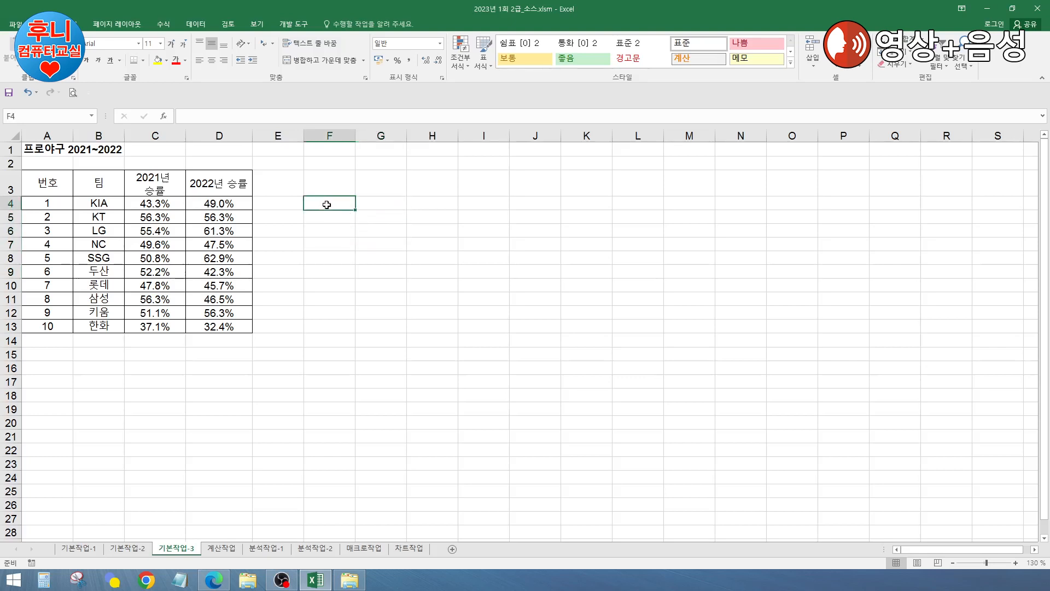
{"action": "left_click_drag", "start_coordinate": [151, 205], "coordinate": [235, 216]}
{"action": "left_click", "coordinate": [323, 204]}
Step: Check the 2021/2022 headers and win rates such as KIA's 43.3%/49% and SSG's 62.9%
{"action": "left_click", "coordinate": [200, 190]}
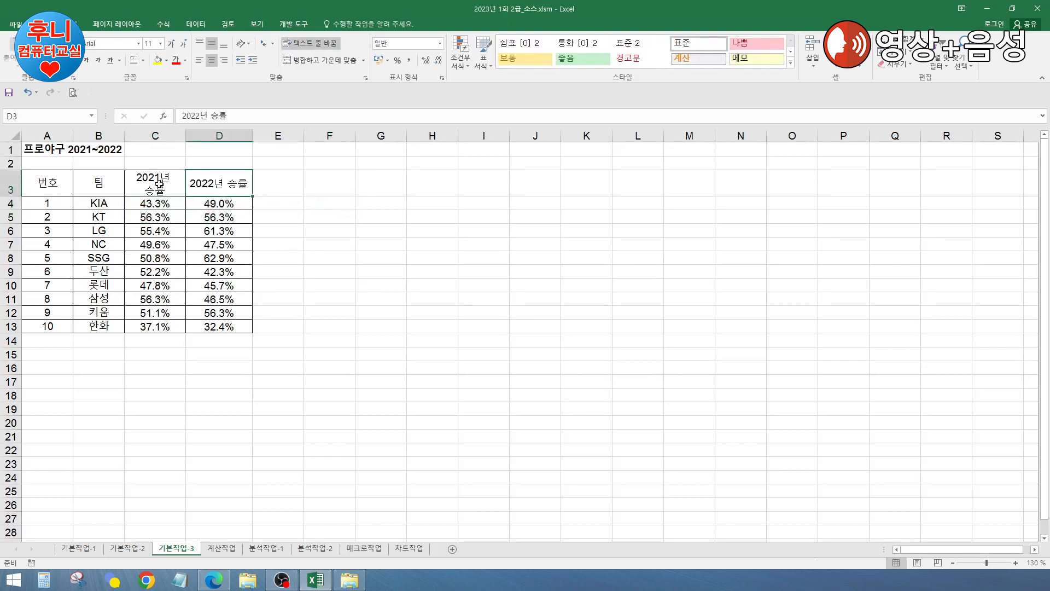
{"action": "left_click", "coordinate": [156, 184]}
{"action": "left_click", "coordinate": [157, 215]}
{"action": "left_click", "coordinate": [207, 215]}
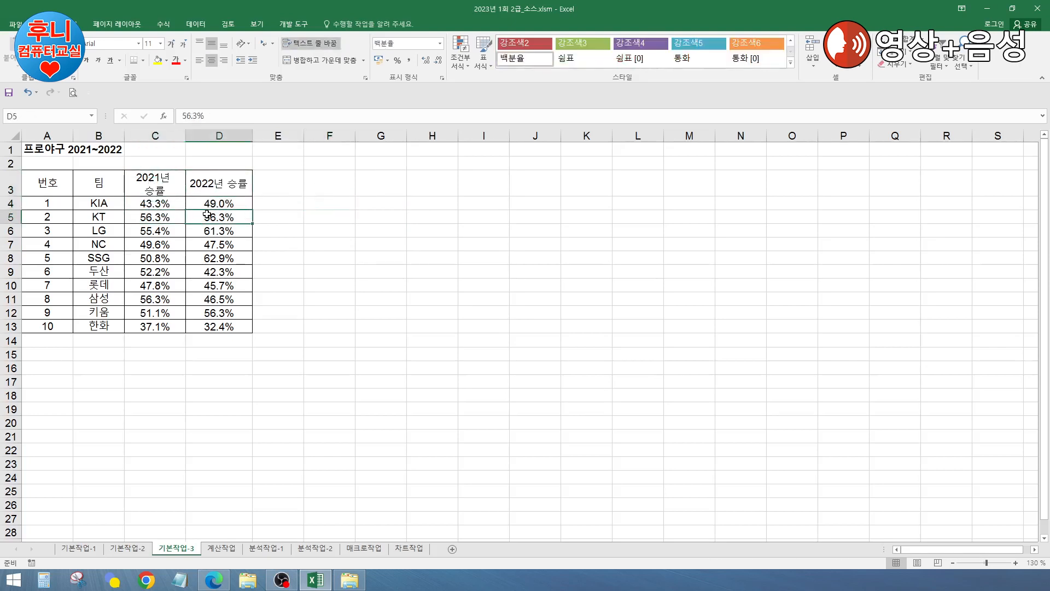
{"action": "left_click", "coordinate": [157, 205]}
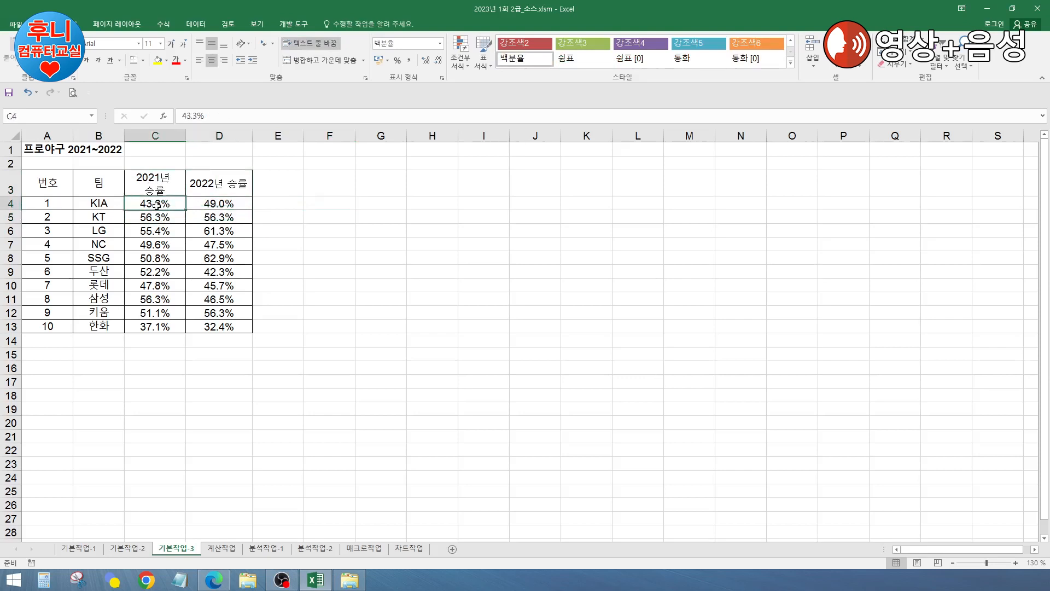
{"action": "left_click", "coordinate": [219, 203]}
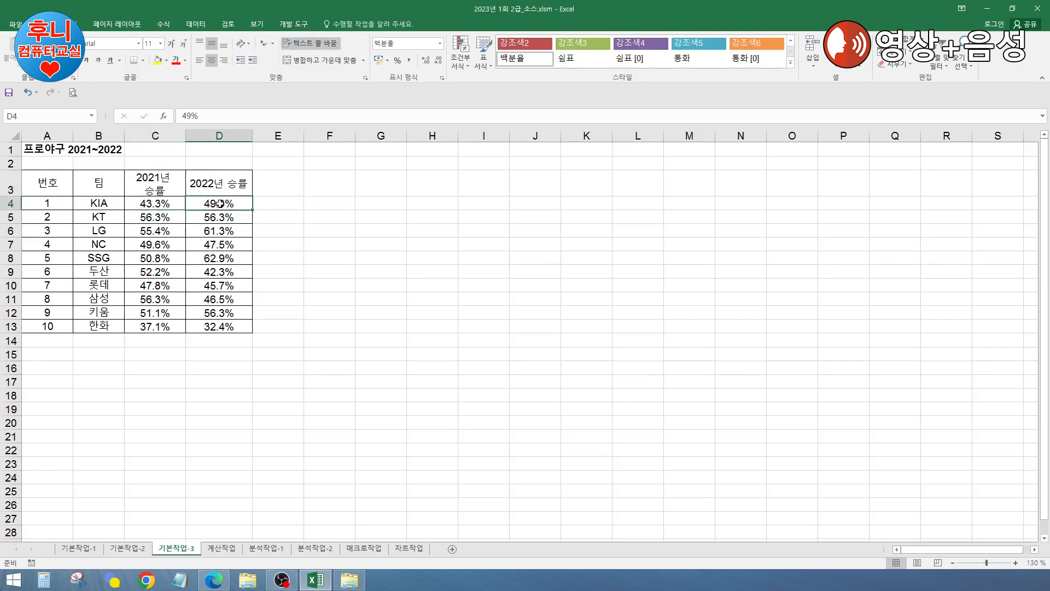
{"action": "left_click", "coordinate": [197, 265]}
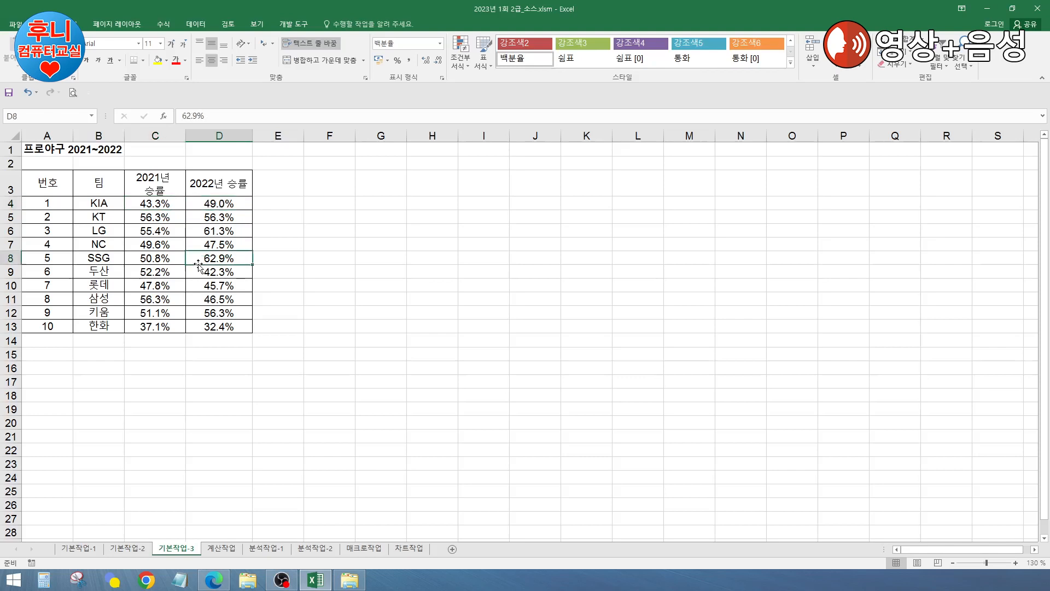
{"action": "left_click", "coordinate": [289, 267]}
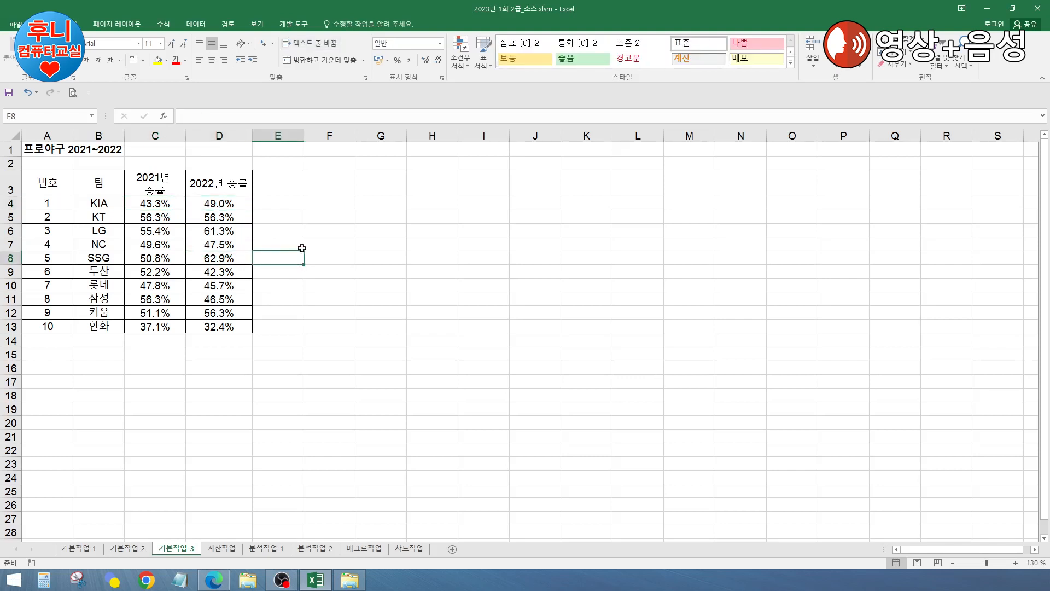
{"action": "left_click", "coordinate": [314, 234]}
{"action": "left_click", "coordinate": [296, 284]}
{"action": "left_click", "coordinate": [326, 248]}
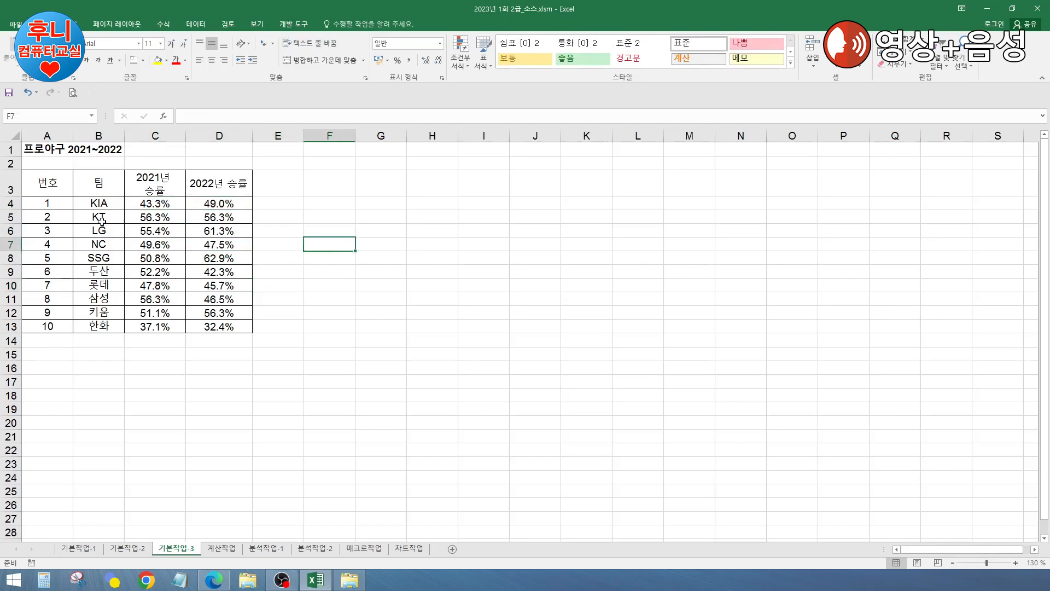
{"action": "left_click", "coordinate": [47, 204]}
{"action": "left_click", "coordinate": [389, 272]}
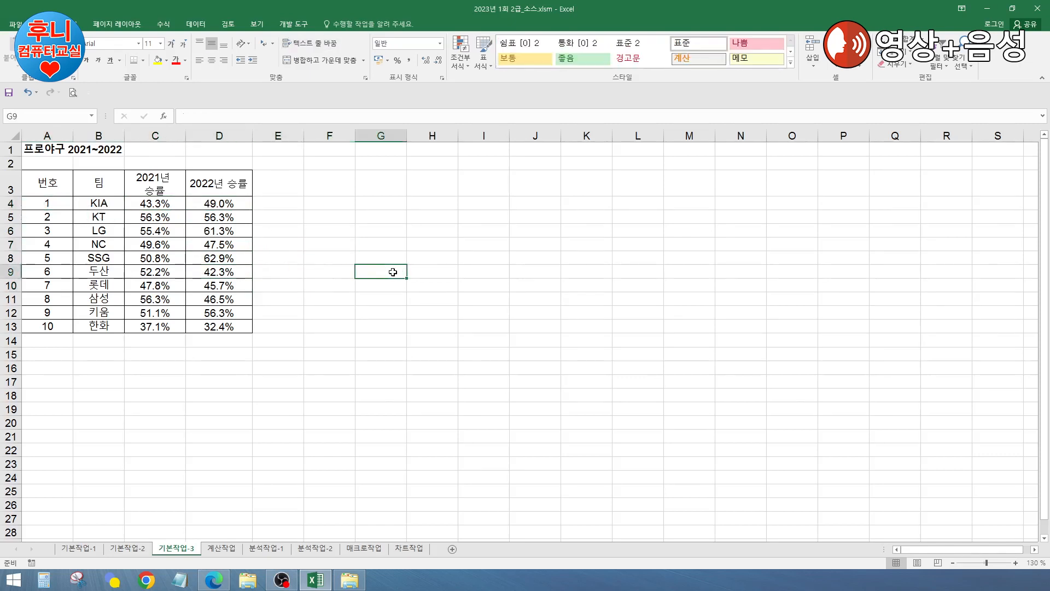
{"action": "left_click", "coordinate": [54, 186]}
Step: Select A4:D13 and step through its cells, keeping A4 as the active cell
{"action": "left_click_drag", "start_coordinate": [47, 203], "coordinate": [214, 325]}
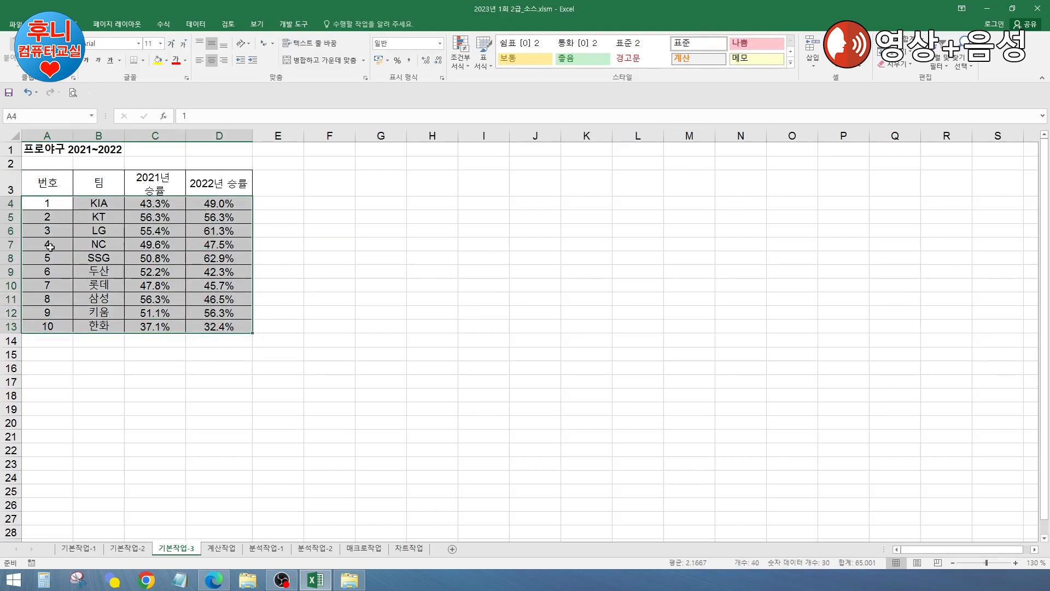
{"action": "key", "text": "Return"}
{"action": "key", "text": "Return"}
{"action": "key", "text": "Return"}
{"action": "key", "text": "Return"}
{"action": "key", "text": "Return"}
{"action": "key", "text": "Return"}
{"action": "key", "text": "Return"}
{"action": "key", "text": "Return"}
{"action": "key", "text": "Return"}
{"action": "key", "text": "Return"}
{"action": "key", "text": "Return"}
{"action": "key", "text": "Return"}
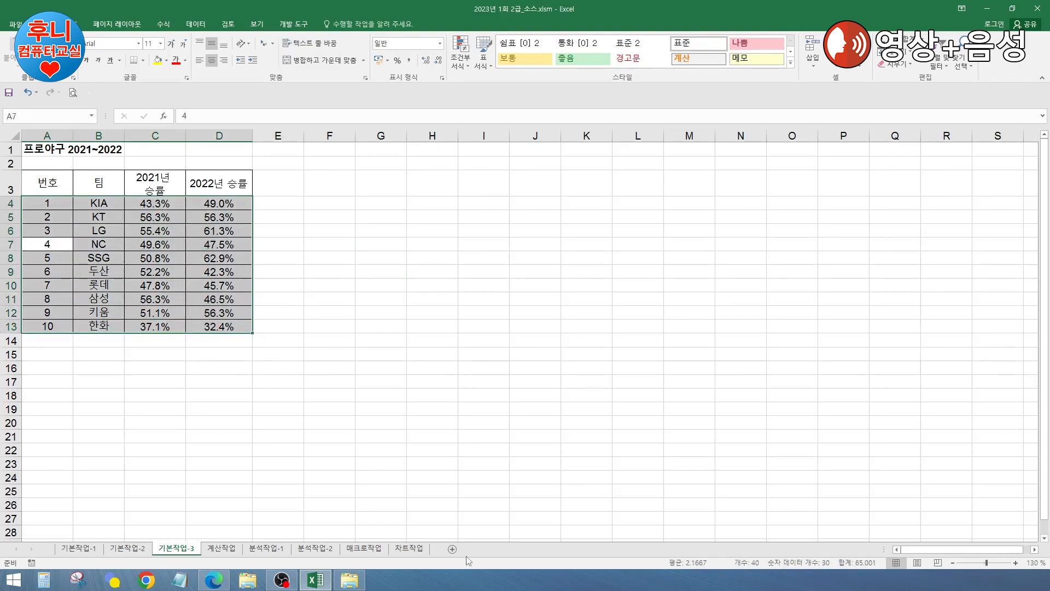
{"action": "key", "text": "Return"}
{"action": "key", "text": "Return"}
{"action": "key", "text": "Return"}
{"action": "key", "text": "Return"}
{"action": "key", "text": "Return"}
{"action": "key", "text": "Return"}
{"action": "key", "text": "Return"}
{"action": "key", "text": "Return"}
{"action": "key", "text": "Return"}
{"action": "key", "text": "Return"}
{"action": "key", "text": "Return"}
{"action": "key", "text": "Return"}
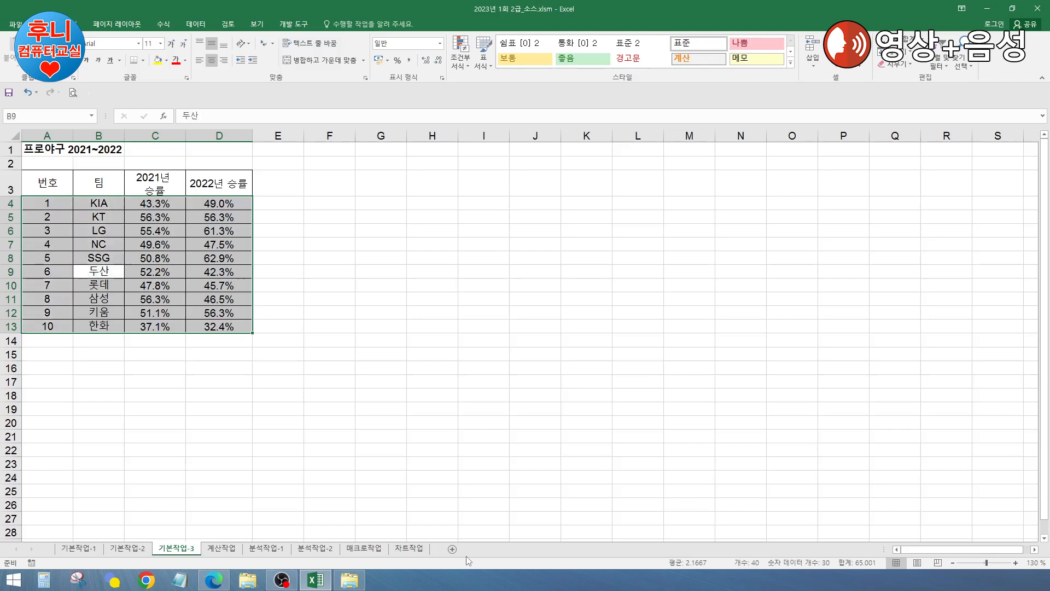
{"action": "key", "text": "Return"}
{"action": "key", "text": "Return"}
{"action": "key", "text": "Return"}
{"action": "key", "text": "Return"}
{"action": "key", "text": "Return"}
{"action": "key", "text": "Return"}
{"action": "key", "text": "Return"}
{"action": "key", "text": "Return"}
{"action": "key", "text": "Return"}
{"action": "key", "text": "Return"}
{"action": "key", "text": "Return"}
{"action": "key", "text": "Return"}
{"action": "key", "text": "Return"}
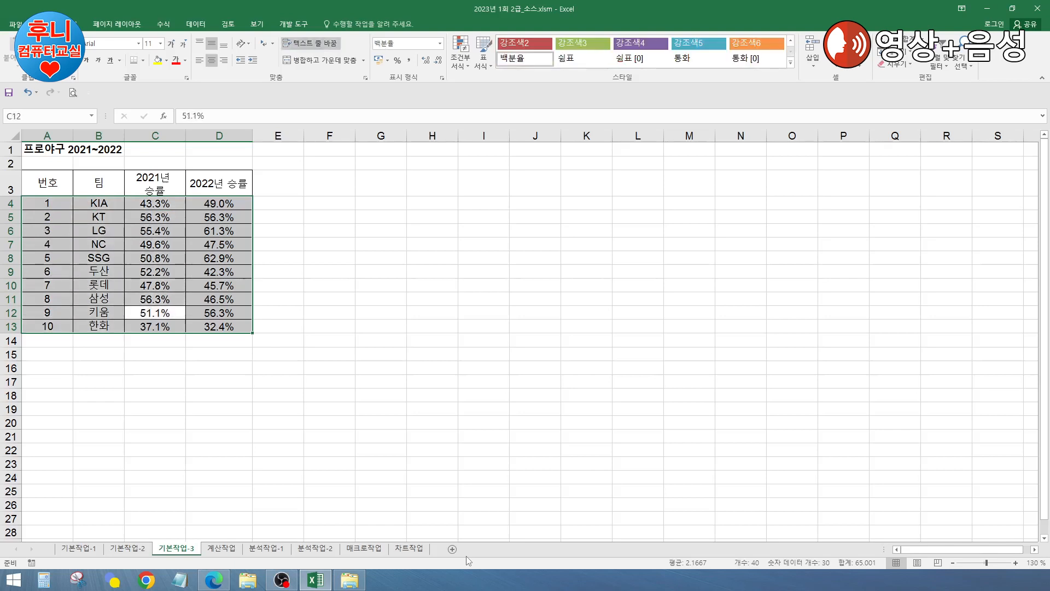
{"action": "key", "text": "Return"}
{"action": "key", "text": "Return"}
{"action": "key", "text": "Return"}
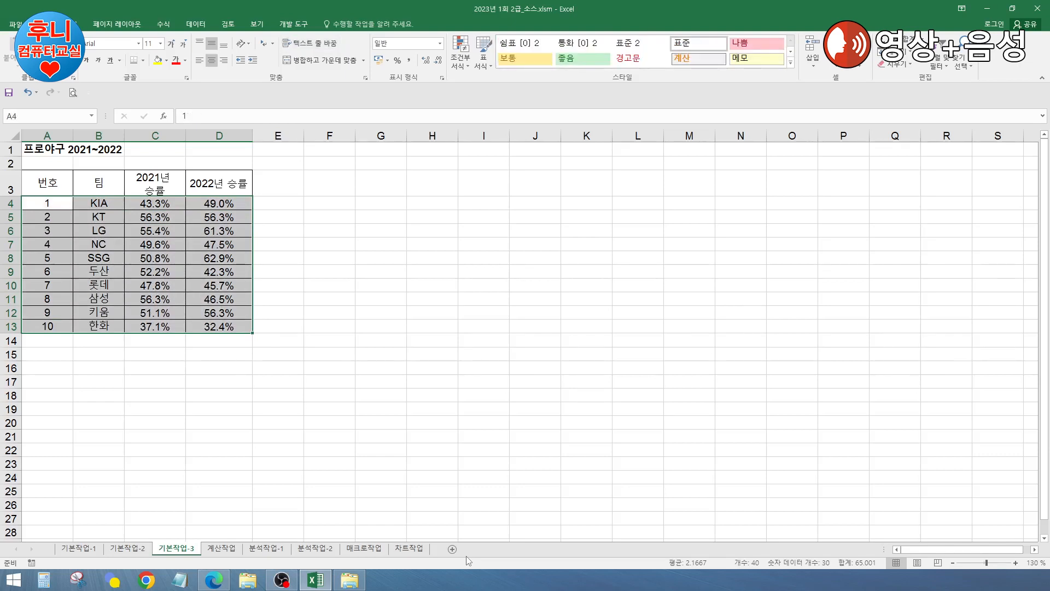
{"action": "key", "text": "Return"}
{"action": "key", "text": "Return"}
{"action": "key", "text": "Return"}
{"action": "key", "text": "Return"}
{"action": "key", "text": "Return"}
{"action": "key", "text": "Return"}
{"action": "key", "text": "Return"}
{"action": "key", "text": "Return"}
{"action": "key", "text": "Return"}
{"action": "key", "text": "Return"}
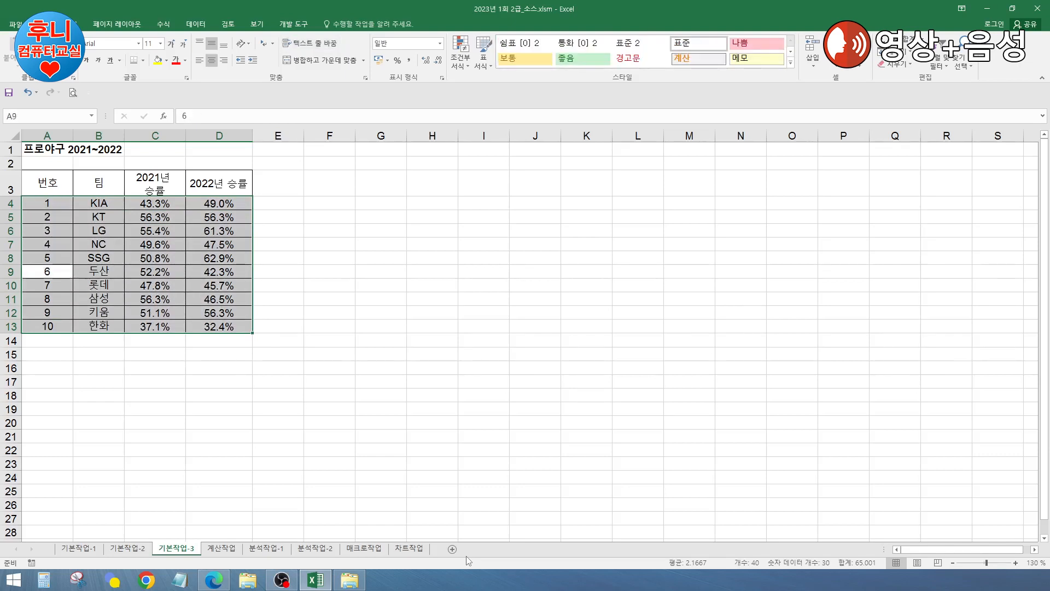
{"action": "key", "text": "Return"}
{"action": "key", "text": "Return"}
{"action": "key", "text": "Return"}
{"action": "key", "text": "Return"}
{"action": "key", "text": "Return"}
{"action": "key", "text": "Return"}
{"action": "key", "text": "Return"}
{"action": "key", "text": "Return"}
{"action": "key", "text": "Return"}
{"action": "key", "text": "Return"}
{"action": "key", "text": "Return"}
{"action": "key", "text": "Return"}
{"action": "key", "text": "Return"}
{"action": "key", "text": "Return"}
{"action": "key", "text": "Return"}
{"action": "key", "text": "Return"}
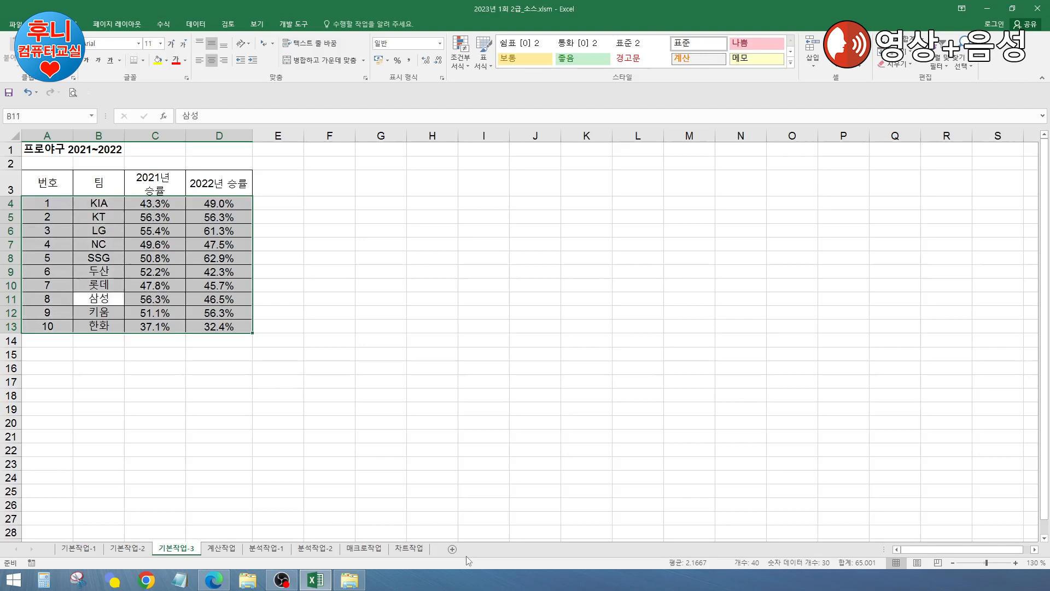
{"action": "key", "text": "Return"}
{"action": "key", "text": "Return"}
{"action": "key", "text": "Return"}
{"action": "key", "text": "Return"}
{"action": "key", "text": "Return"}
{"action": "key", "text": "Return"}
{"action": "key", "text": "Return"}
{"action": "key", "text": "Return"}
{"action": "key", "text": "Return"}
{"action": "key", "text": "Return"}
{"action": "key", "text": "Return"}
{"action": "key", "text": "Return"}
{"action": "key", "text": "Return"}
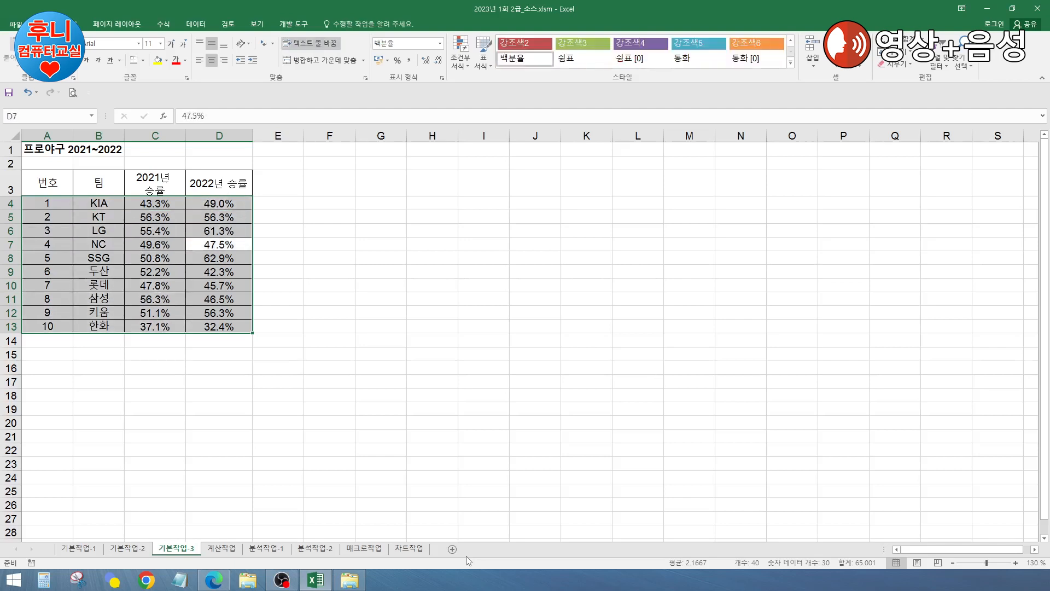
{"action": "key", "text": "Return"}
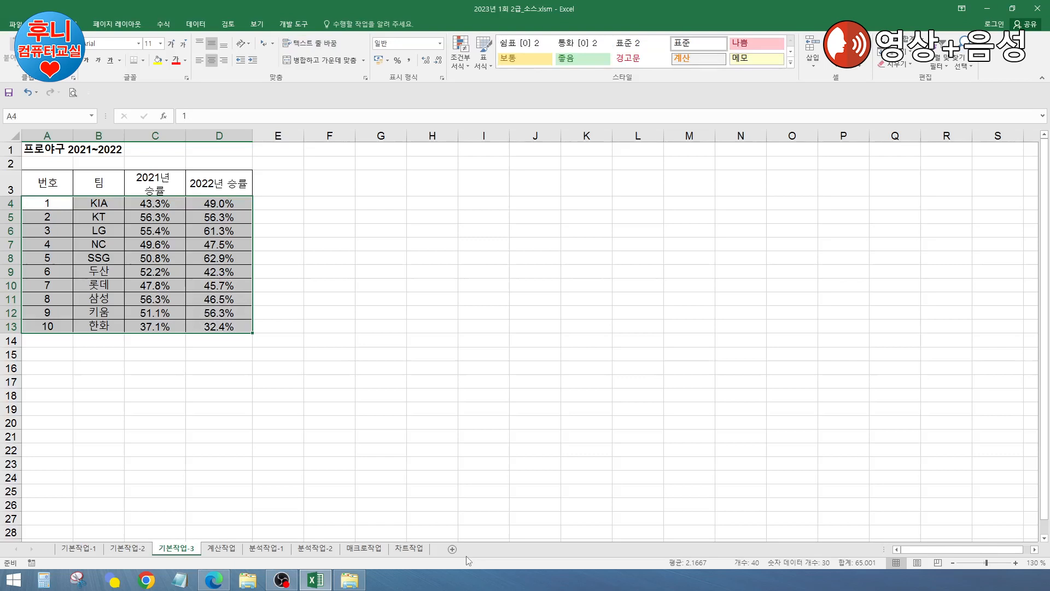
{"action": "key", "text": "Return"}
{"action": "key", "text": "Return"}
{"action": "key", "text": "Return"}
{"action": "key", "text": "Return"}
{"action": "key", "text": "Return"}
{"action": "key", "text": "Return"}
{"action": "key", "text": "Return"}
{"action": "key", "text": "Return"}
{"action": "key", "text": "Return"}
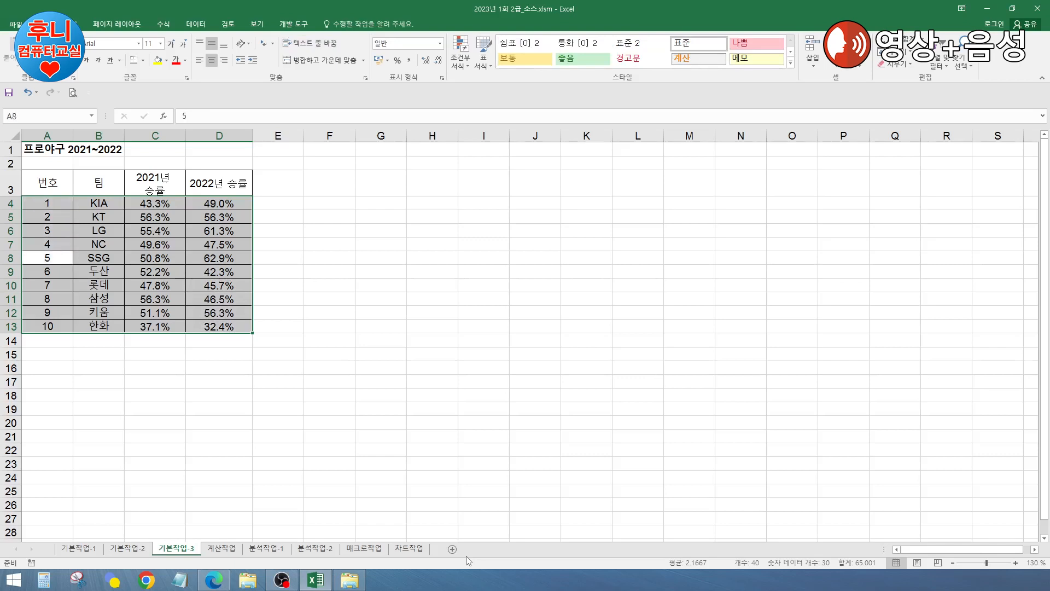
{"action": "key", "text": "Return"}
{"action": "key", "text": "Return"}
{"action": "key", "text": "Return"}
{"action": "key", "text": "Return"}
{"action": "key", "text": "Return"}
{"action": "key", "text": "Return"}
{"action": "key", "text": "Return"}
{"action": "key", "text": "Return"}
{"action": "key", "text": "Return"}
{"action": "key", "text": "Return"}
{"action": "key", "text": "Return"}
{"action": "key", "text": "Return"}
{"action": "key", "text": "Return"}
{"action": "key", "text": "Return"}
{"action": "key", "text": "Return"}
{"action": "key", "text": "Return"}
{"action": "key", "text": "Return"}
{"action": "key", "text": "Return"}
{"action": "key", "text": "Return"}
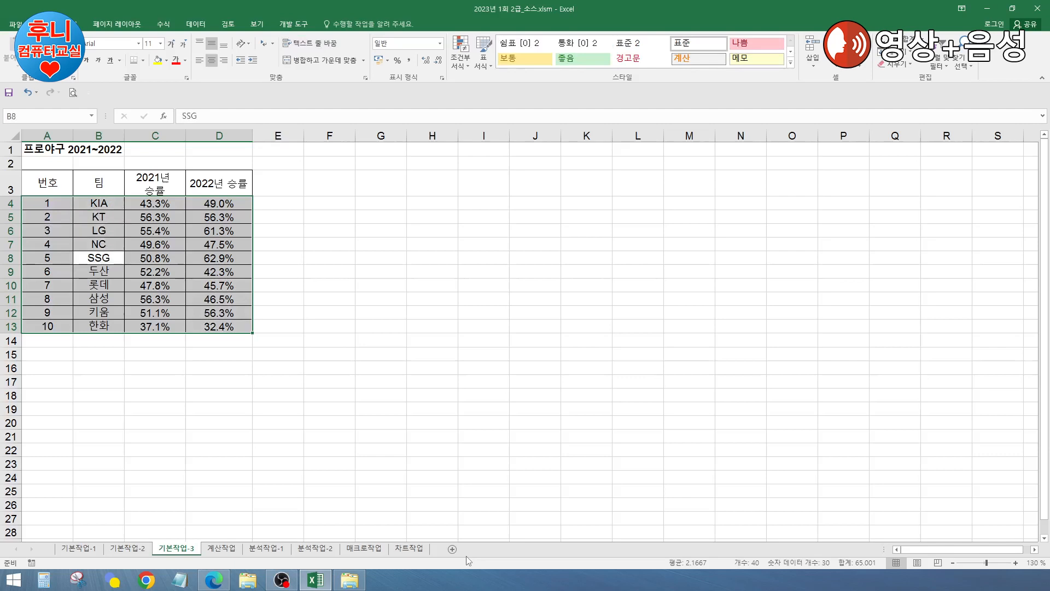
{"action": "key", "text": "Return"}
{"action": "key", "text": "Return"}
{"action": "key", "text": "Return"}
{"action": "key", "text": "Return"}
{"action": "key", "text": "Return"}
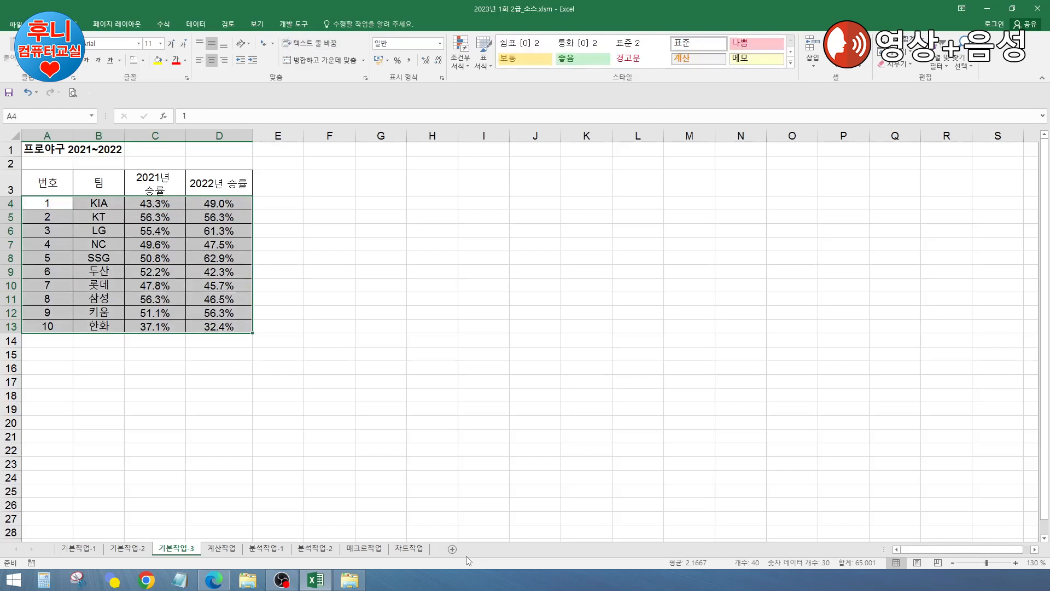
{"action": "key", "text": "Return"}
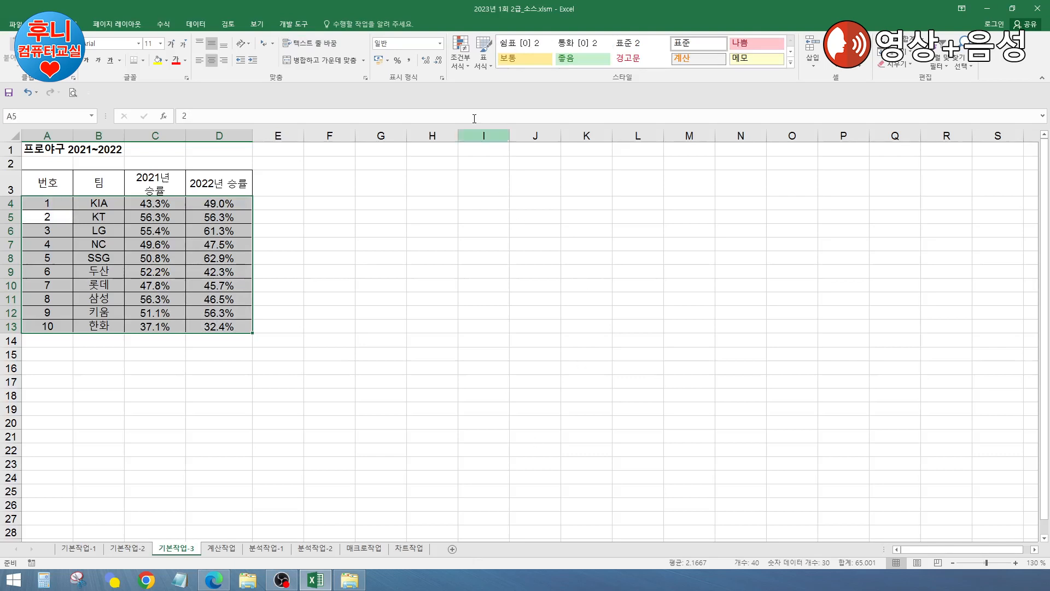
Step: Open a new conditional formatting rule and choose the formula-based rule type
{"action": "left_click", "coordinate": [460, 60]}
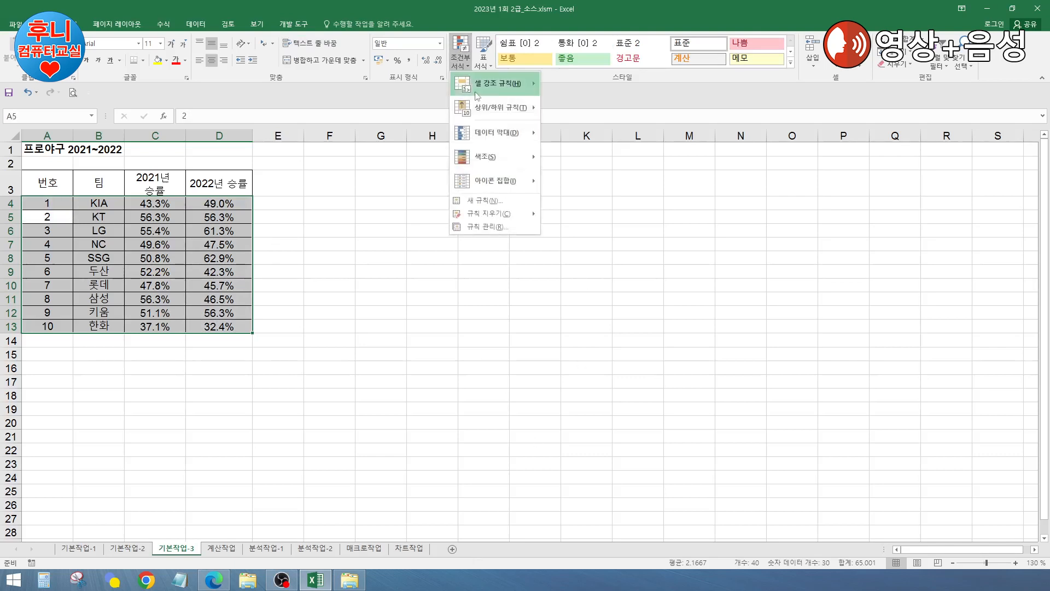
{"action": "left_click", "coordinate": [481, 200]}
{"action": "left_click_drag", "start_coordinate": [578, 191], "coordinate": [553, 182]}
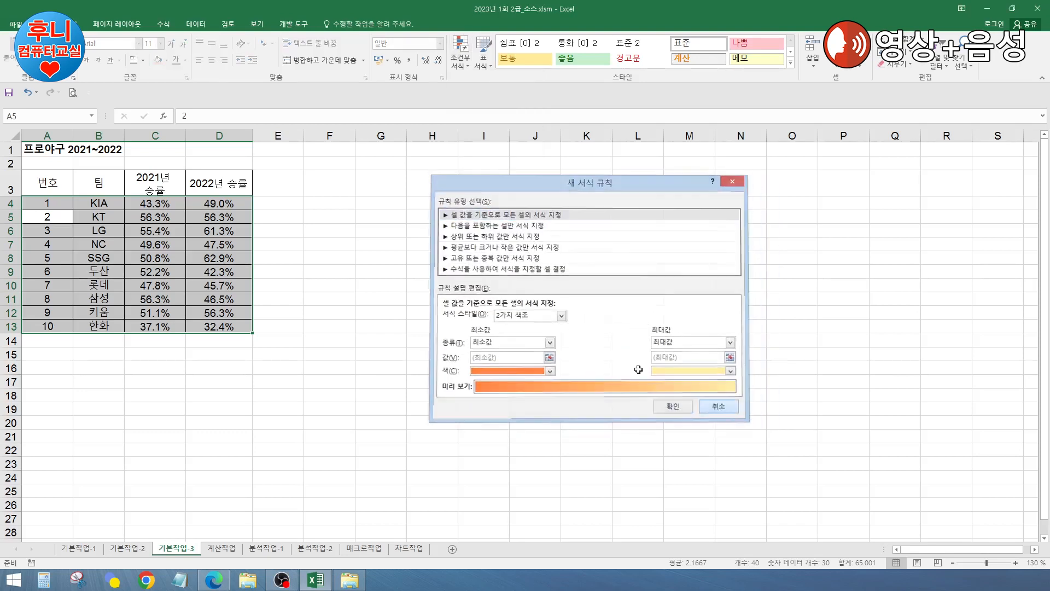
{"action": "left_click", "coordinate": [718, 408]}
{"action": "key", "text": "Return"}
{"action": "key", "text": "Return"}
{"action": "key", "text": "Return"}
{"action": "key", "text": "Return"}
{"action": "key", "text": "Return"}
{"action": "key", "text": "Return"}
{"action": "key", "text": "Return"}
{"action": "key", "text": "Return"}
{"action": "key", "text": "Return"}
{"action": "key", "text": "Return"}
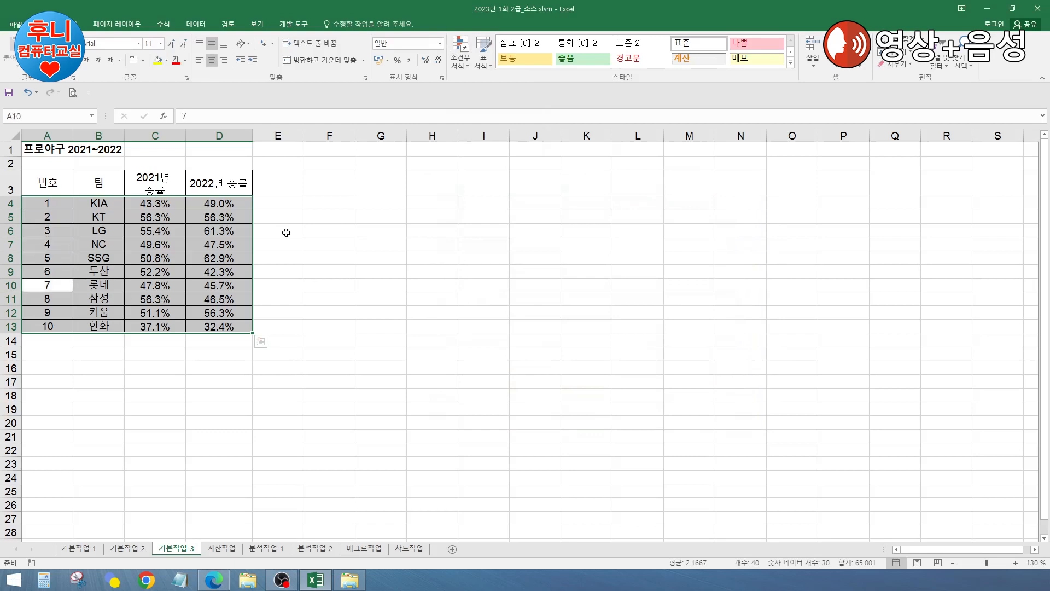
{"action": "key", "text": "Return"}
{"action": "key", "text": "Return"}
{"action": "key", "text": "Return"}
{"action": "key", "text": "Return"}
{"action": "key", "text": "Return"}
{"action": "key", "text": "Return"}
{"action": "key", "text": "Return"}
{"action": "key", "text": "Return"}
{"action": "key", "text": "Return"}
{"action": "key", "text": "Return"}
{"action": "key", "text": "Return"}
{"action": "key", "text": "Return"}
{"action": "key", "text": "Return"}
{"action": "key", "text": "Return"}
{"action": "key", "text": "Return"}
{"action": "key", "text": "Return"}
{"action": "key", "text": "Return"}
{"action": "key", "text": "Return"}
{"action": "key", "text": "Return"}
{"action": "key", "text": "Return"}
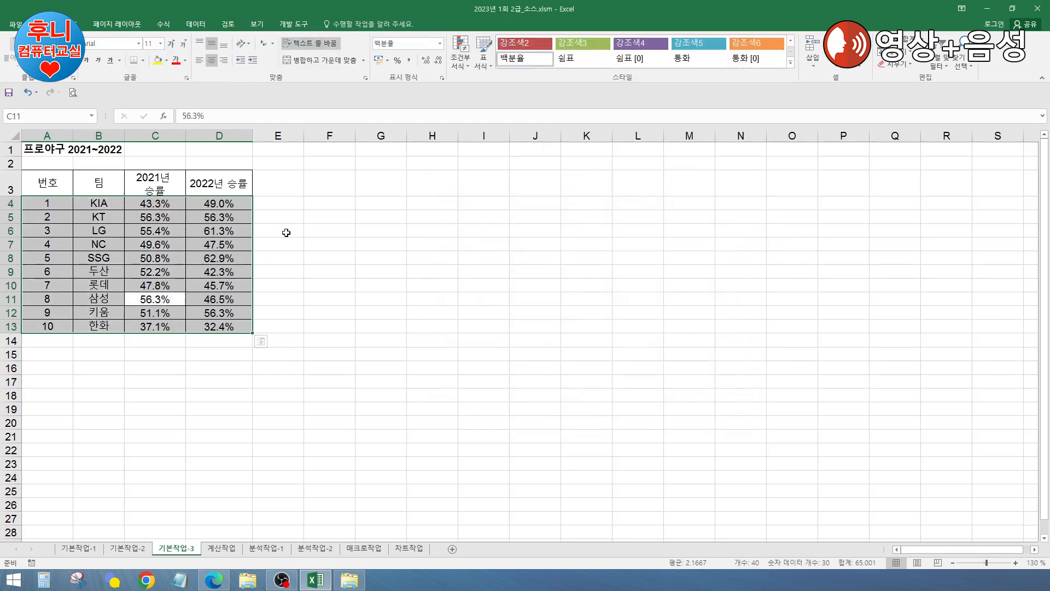
{"action": "key", "text": "Return"}
{"action": "key", "text": "Return"}
{"action": "key", "text": "Return"}
{"action": "key", "text": "Return"}
{"action": "key", "text": "Return"}
{"action": "key", "text": "Return"}
{"action": "key", "text": "Return"}
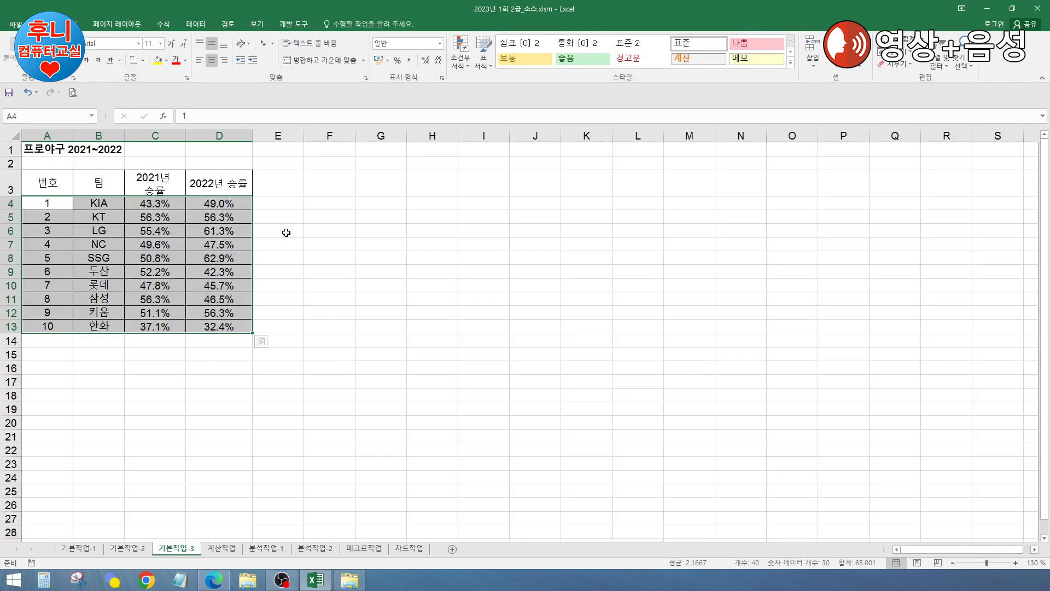
{"action": "left_click", "coordinate": [460, 60]}
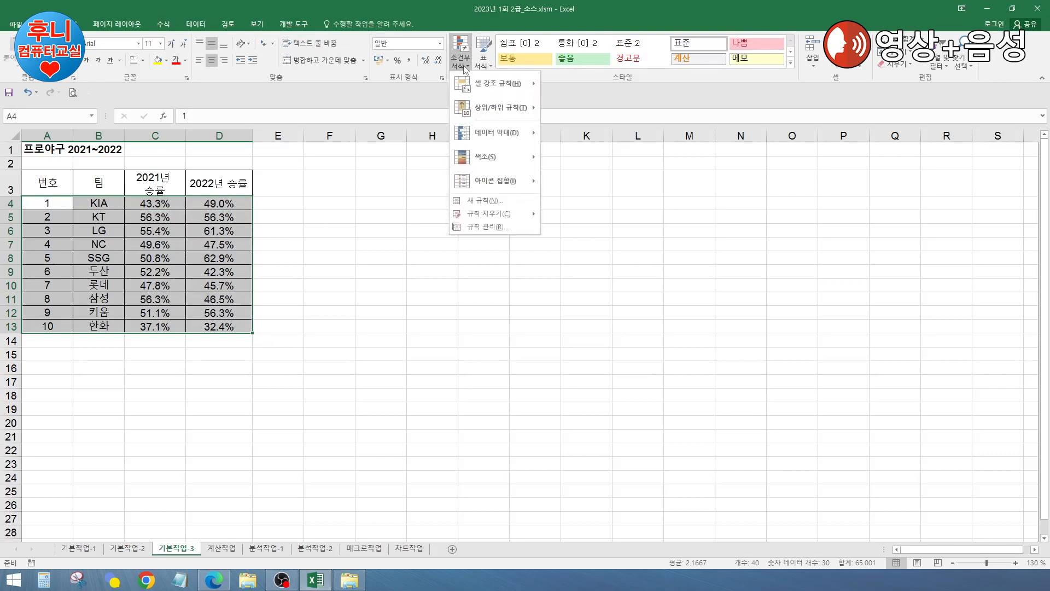
{"action": "left_click", "coordinate": [489, 200]}
{"action": "left_click", "coordinate": [501, 269]}
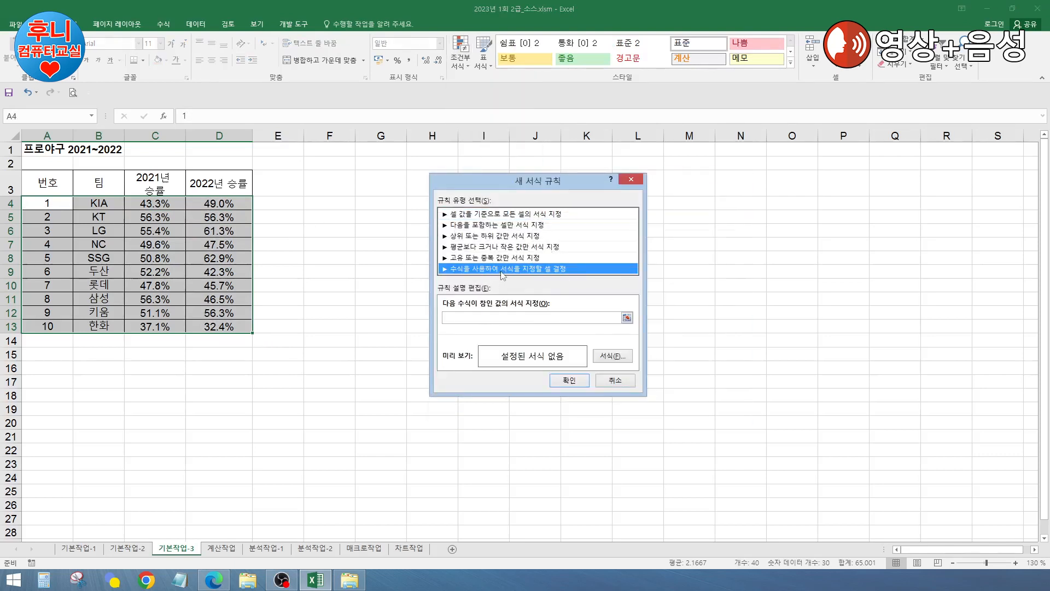
Step: Enter =and($C4>=50%,$D4>=50%) as the rule formula, with only columns C and D locked
{"action": "left_click", "coordinate": [496, 318]}
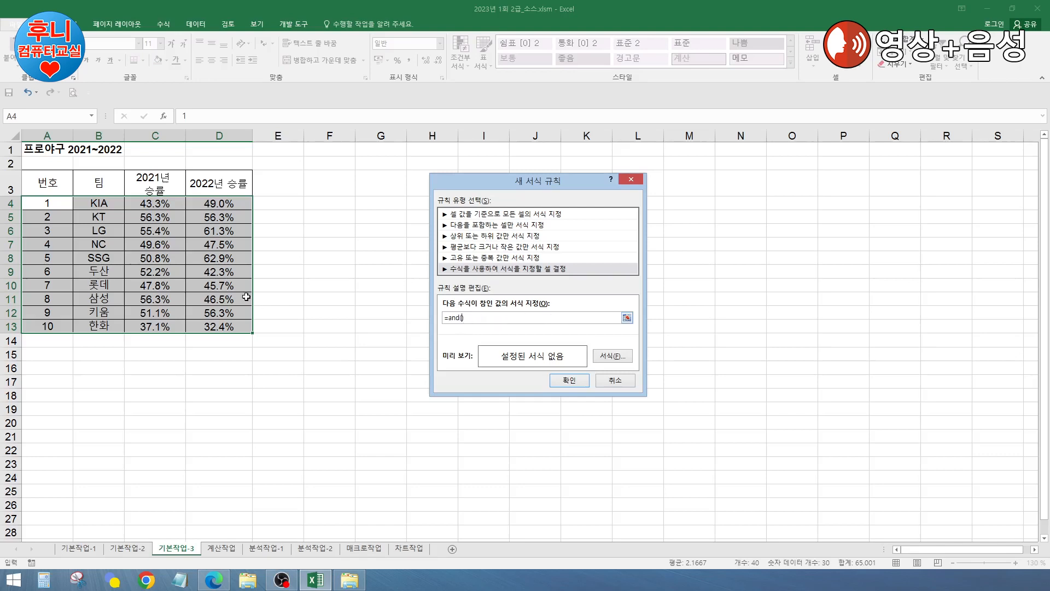
{"action": "left_click", "coordinate": [142, 201]}
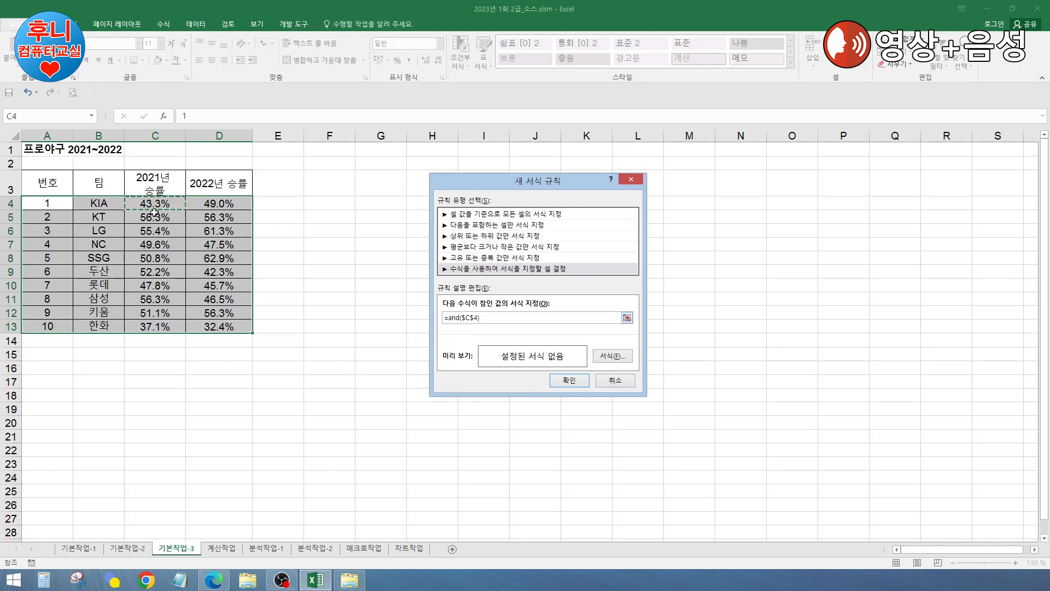
{"action": "key", "text": "F4"}
{"action": "left_click", "coordinate": [218, 203]}
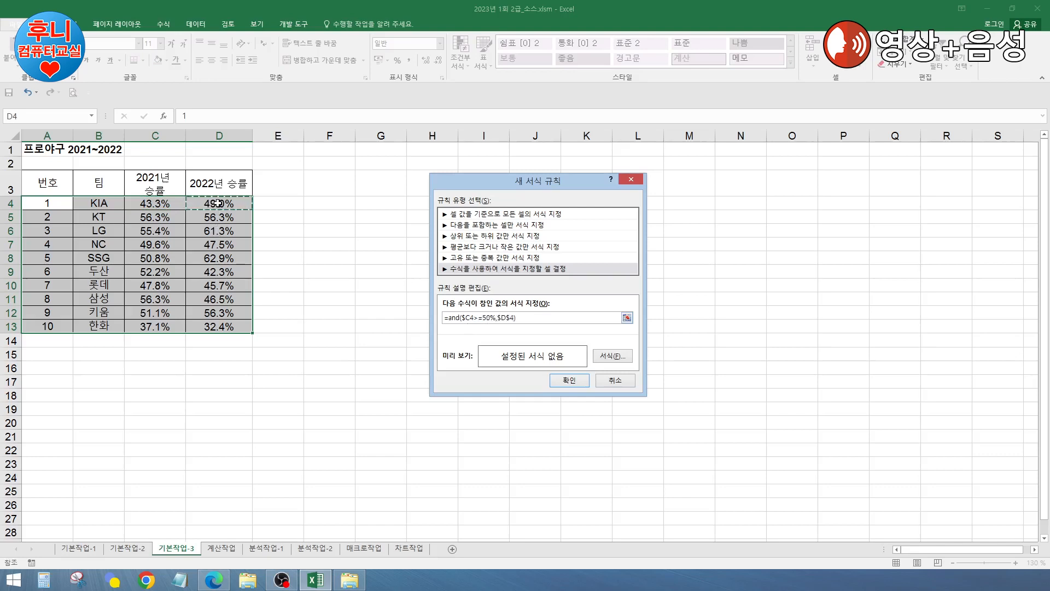
{"action": "key", "text": "F4"}
{"action": "key", "text": "F4"}
{"action": "type", "text": ">="}
{"action": "left_click", "coordinate": [613, 357]}
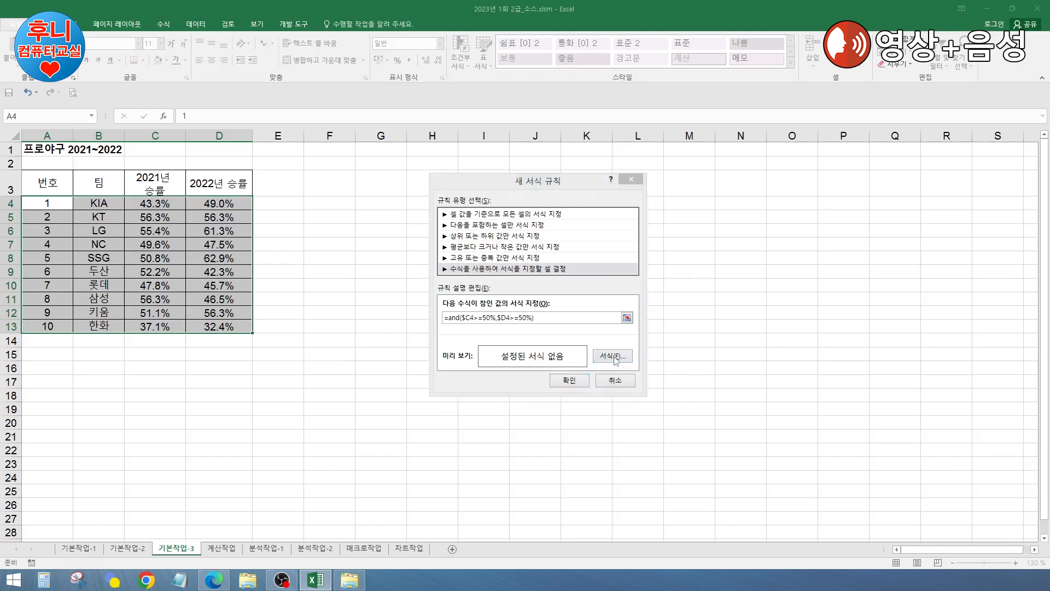
Step: Set the rule's font to bold italic in blue
{"action": "left_click", "coordinate": [639, 212]}
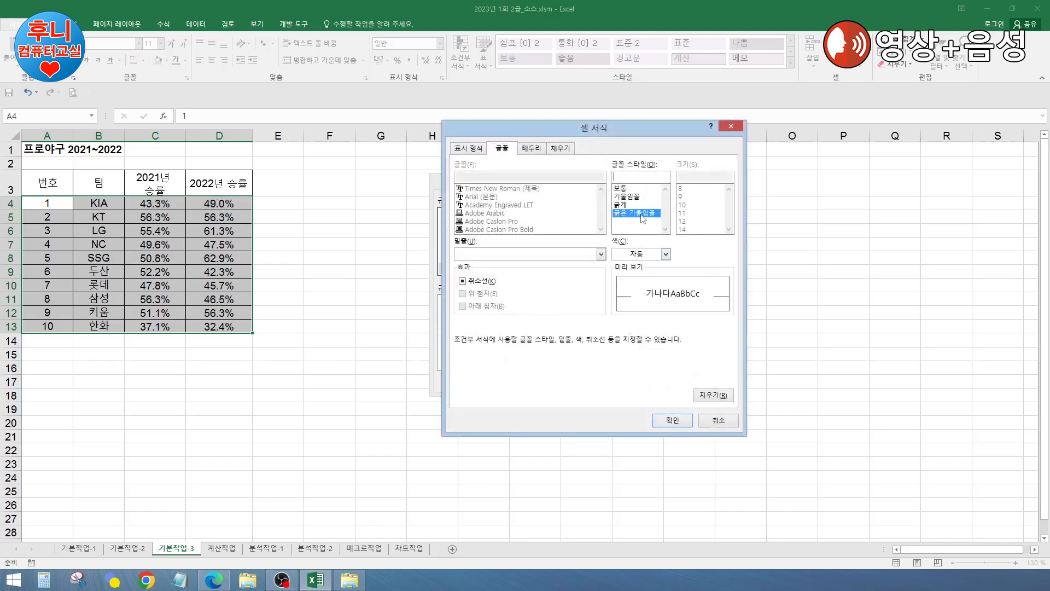
{"action": "left_click", "coordinate": [666, 254]}
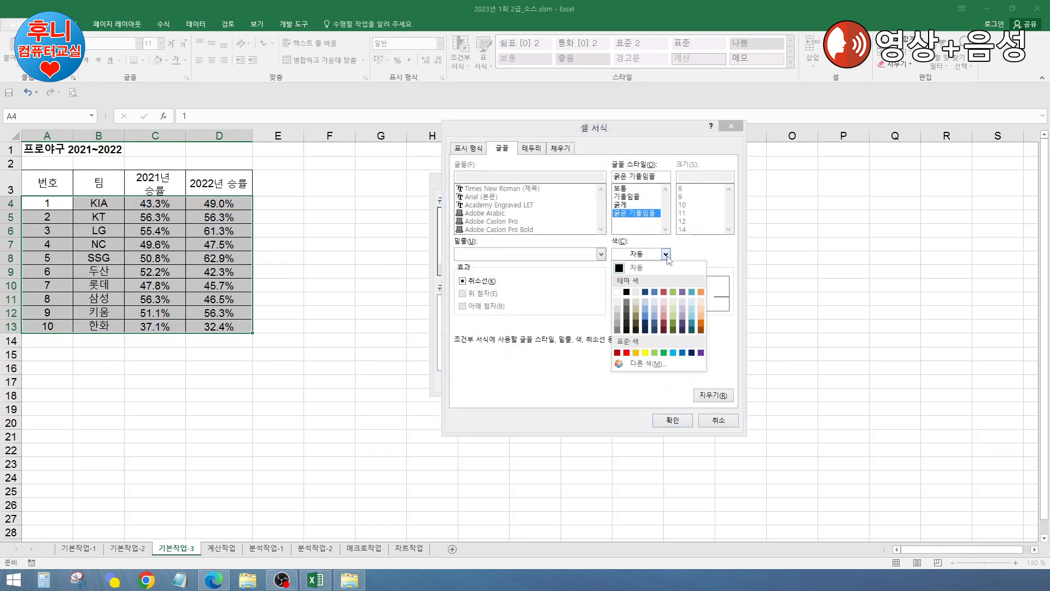
{"action": "left_click", "coordinate": [683, 354]}
{"action": "left_click", "coordinate": [676, 420]}
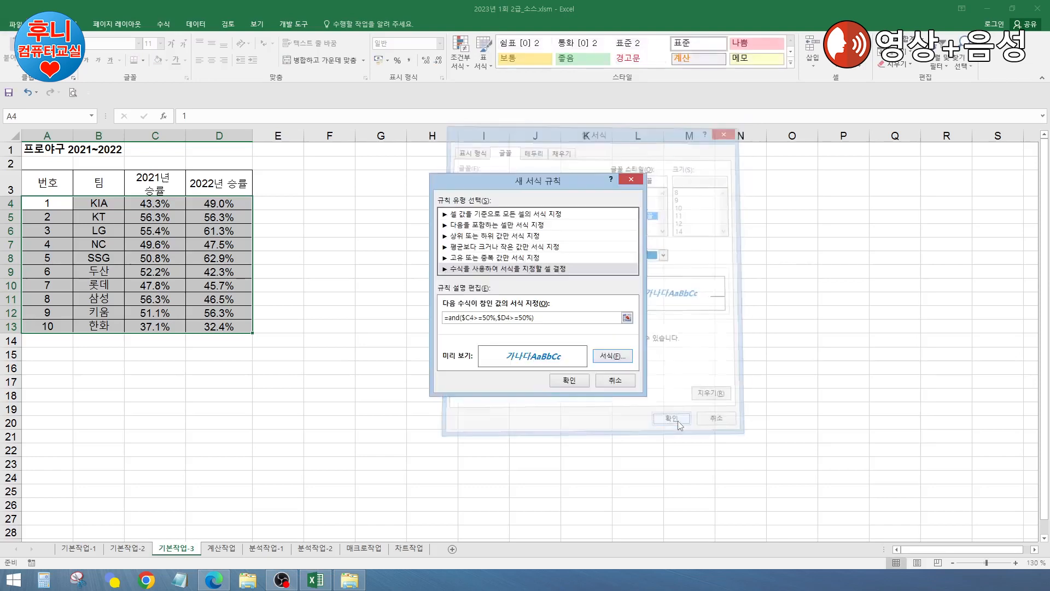
{"action": "left_click_drag", "start_coordinate": [553, 182], "coordinate": [443, 165]}
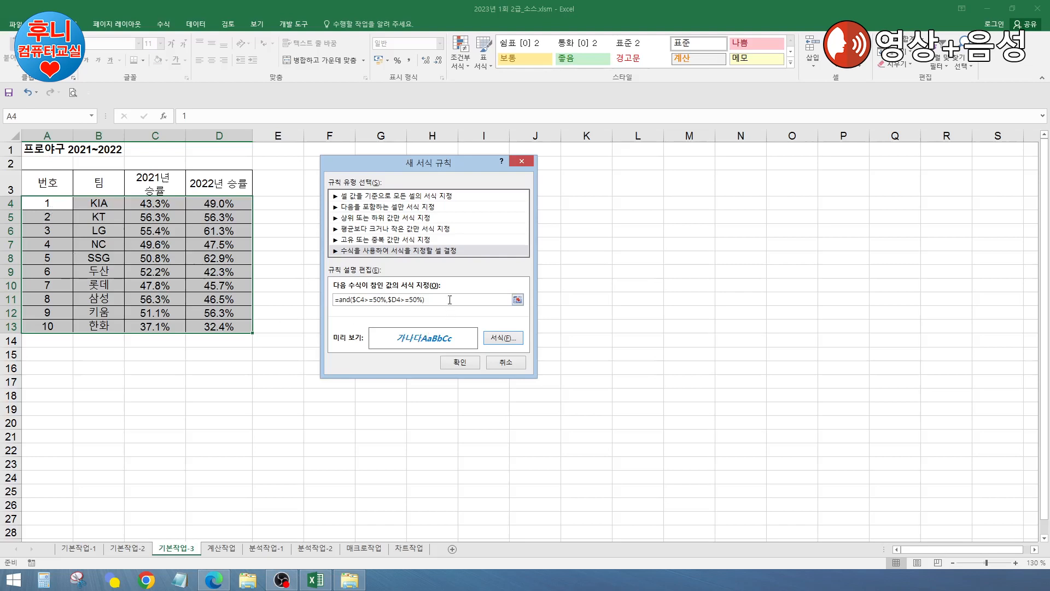
Step: Review the =and($C4>=50%,$D4>=50%) formula and apply the rule to A4:D13
{"action": "left_click", "coordinate": [351, 299]}
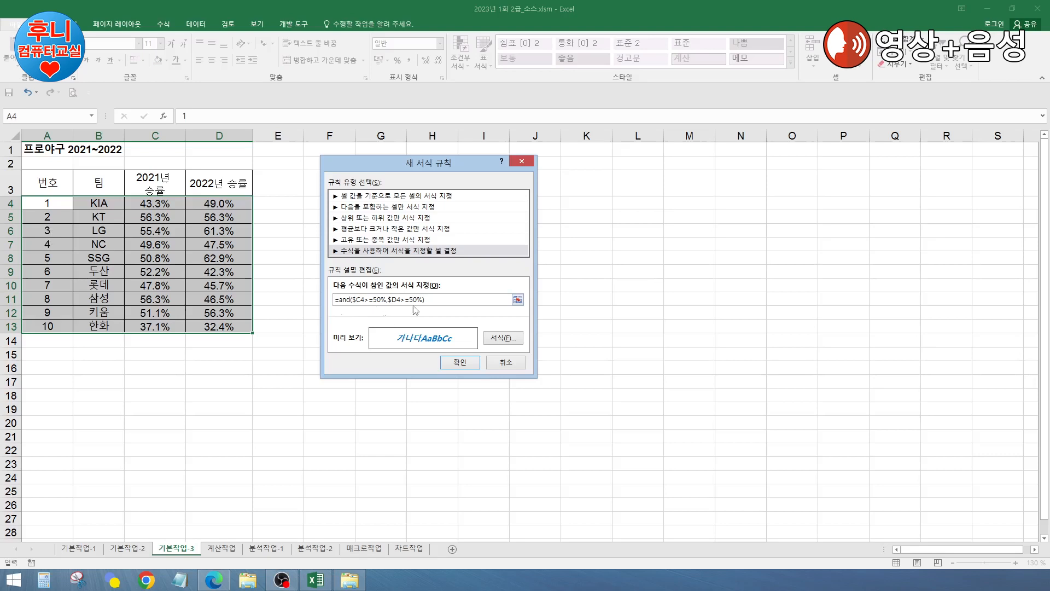
{"action": "left_click", "coordinate": [361, 299]}
{"action": "left_click_drag", "start_coordinate": [408, 164], "coordinate": [467, 168]}
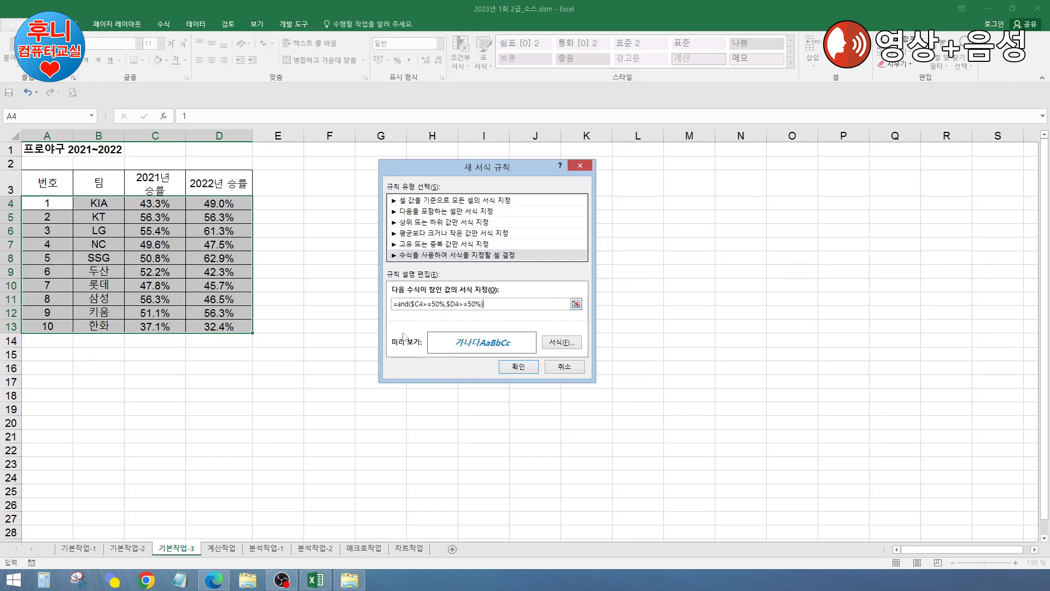
{"action": "left_click", "coordinate": [517, 367]}
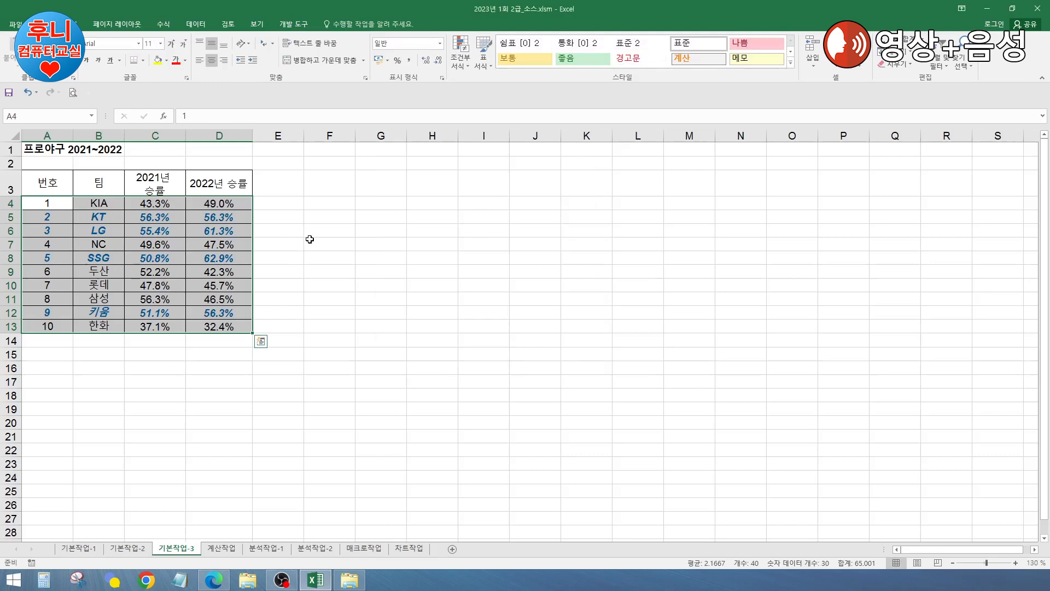
Step: Verify the formatting on the KT, LG and NC rows' win rates
{"action": "left_click_drag", "start_coordinate": [164, 216], "coordinate": [215, 216]}
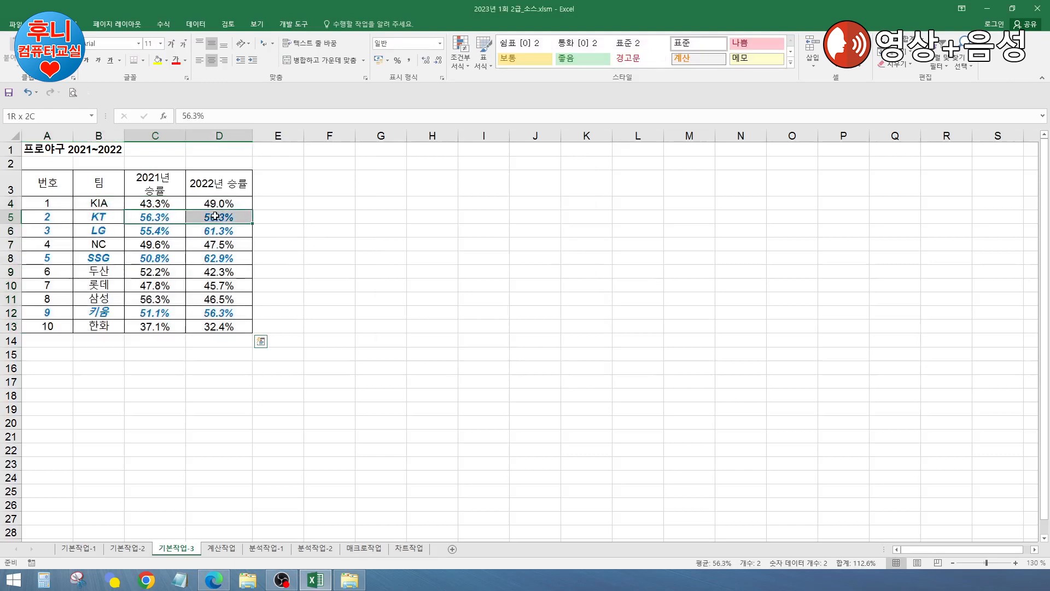
{"action": "left_click", "coordinate": [55, 217]}
{"action": "left_click", "coordinate": [58, 231]}
{"action": "left_click_drag", "start_coordinate": [152, 231], "coordinate": [216, 231]}
{"action": "left_click", "coordinate": [50, 231]}
{"action": "left_click", "coordinate": [52, 244]}
{"action": "left_click_drag", "start_coordinate": [156, 245], "coordinate": [216, 245]}
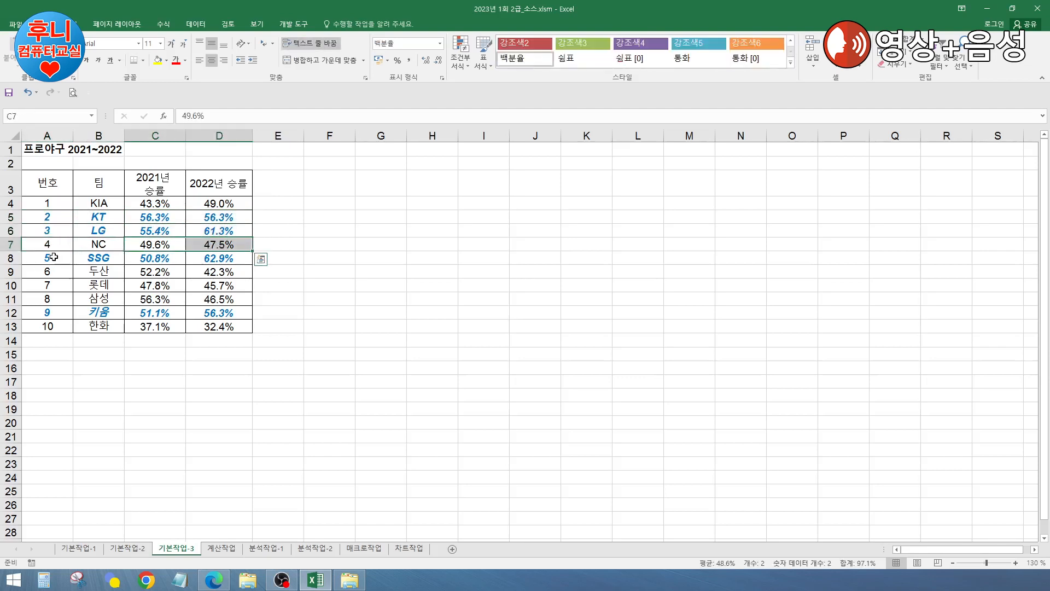
{"action": "left_click", "coordinate": [54, 257]}
Step: Recheck the KIA, KT, LG, NC, SSG and 두산 win-rate rows down to row 13
{"action": "left_click", "coordinate": [43, 311]}
{"action": "left_click", "coordinate": [87, 202]}
{"action": "left_click_drag", "start_coordinate": [153, 204], "coordinate": [216, 204]}
{"action": "left_click_drag", "start_coordinate": [142, 213], "coordinate": [218, 231]}
{"action": "left_click", "coordinate": [120, 231]}
{"action": "left_click", "coordinate": [99, 241]}
{"action": "left_click_drag", "start_coordinate": [153, 245], "coordinate": [219, 258]}
{"action": "left_click", "coordinate": [86, 259]}
{"action": "left_click", "coordinate": [98, 272]}
{"action": "left_click_drag", "start_coordinate": [156, 272], "coordinate": [219, 272]}
{"action": "left_click", "coordinate": [189, 323]}
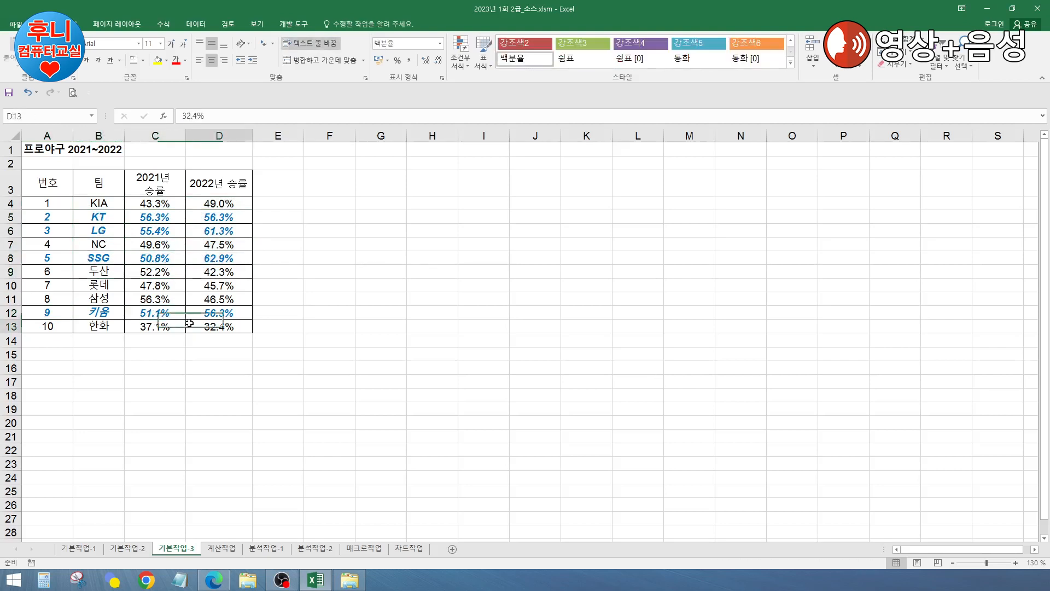
{"action": "left_click", "coordinate": [221, 244]}
{"action": "left_click", "coordinate": [345, 280]}
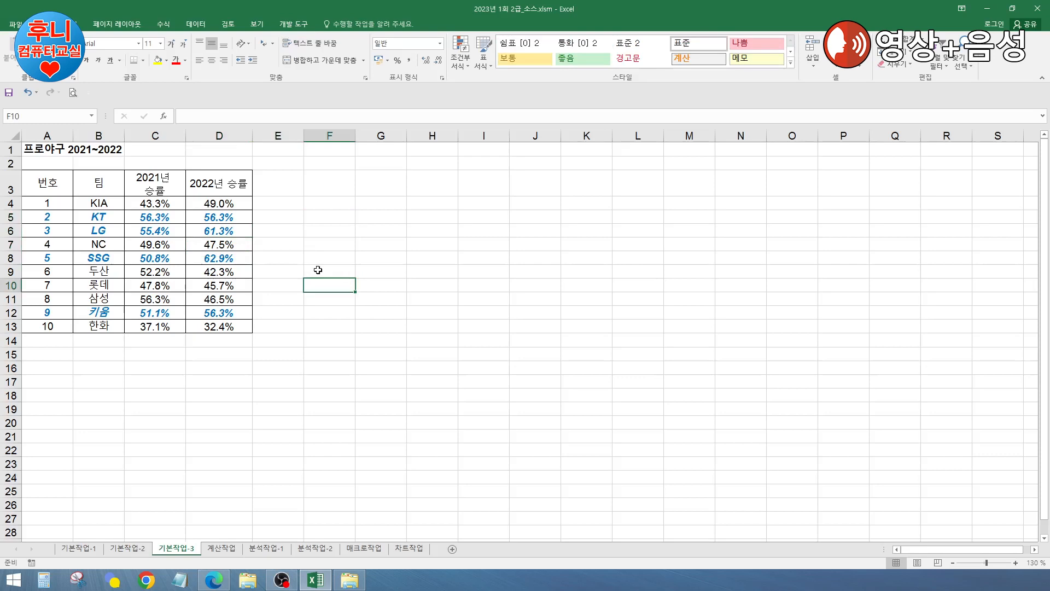
Step: Confirm KIA's unformatted row 4 win rates and leave the table
{"action": "left_click", "coordinate": [311, 246]}
{"action": "left_click", "coordinate": [313, 219]}
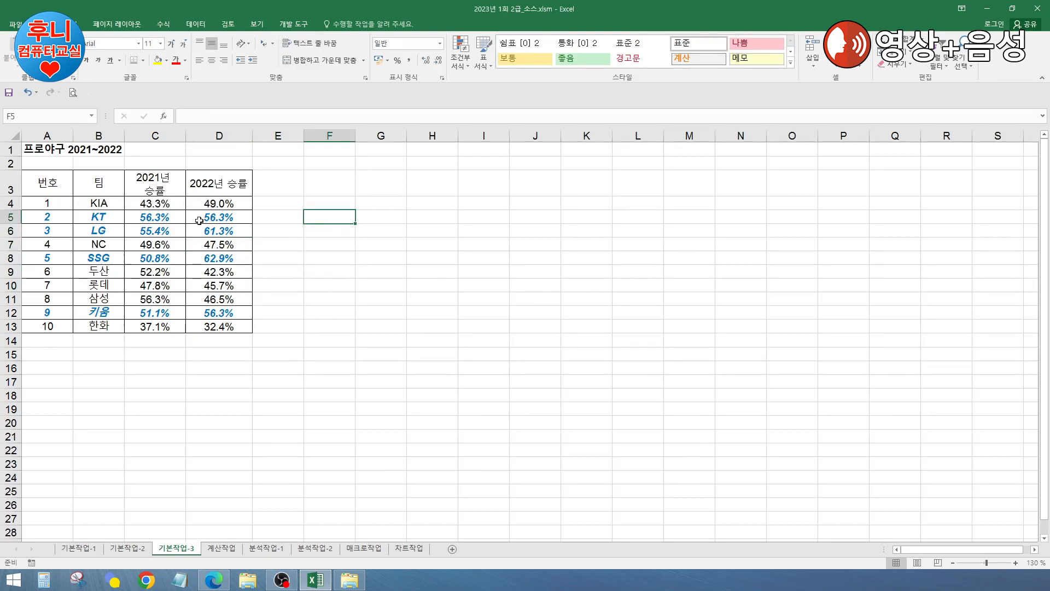
{"action": "left_click", "coordinate": [46, 216]}
{"action": "left_click", "coordinate": [47, 202]}
{"action": "left_click", "coordinate": [135, 202]}
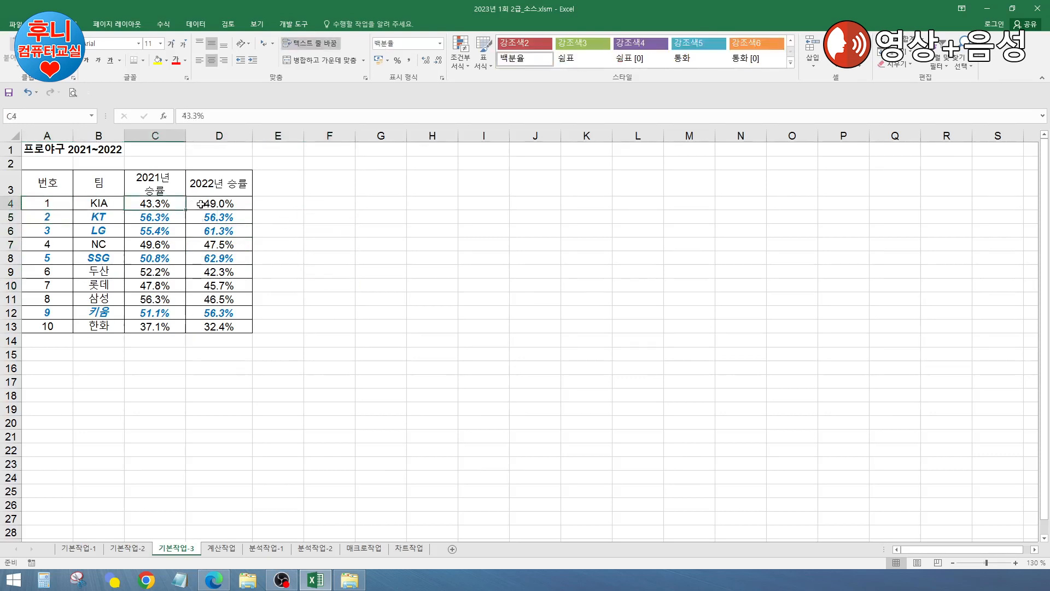
{"action": "left_click", "coordinate": [215, 203]}
{"action": "left_click", "coordinate": [67, 204]}
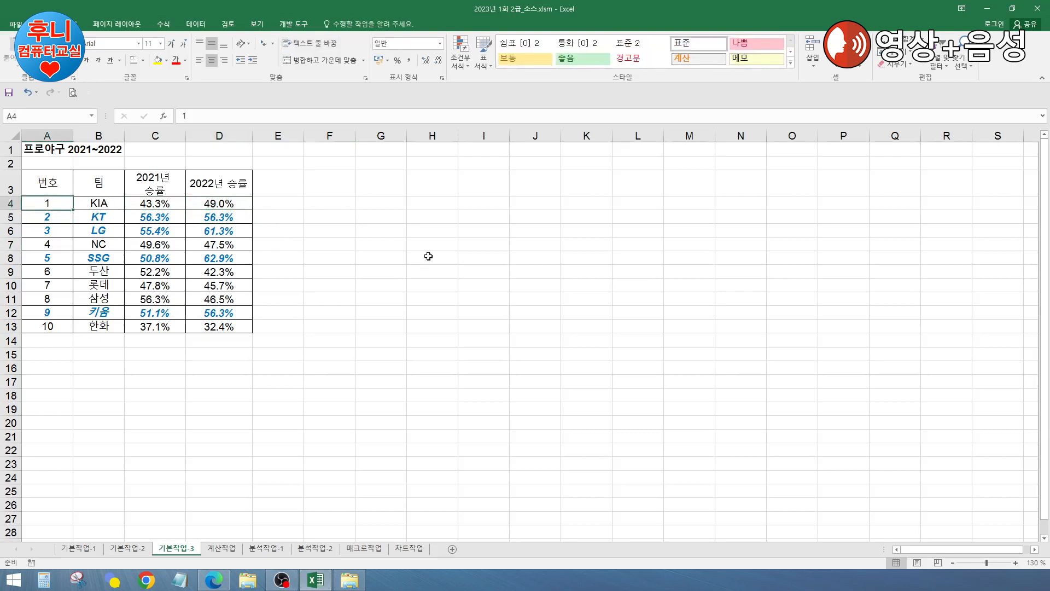
{"action": "left_click", "coordinate": [309, 275]}
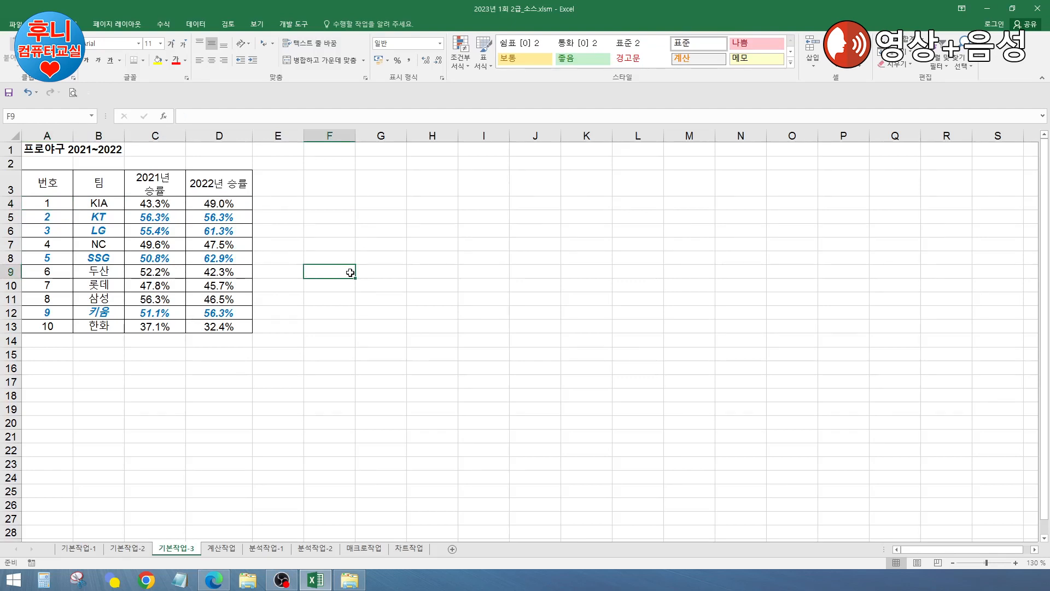
{"action": "left_click", "coordinate": [347, 230]}
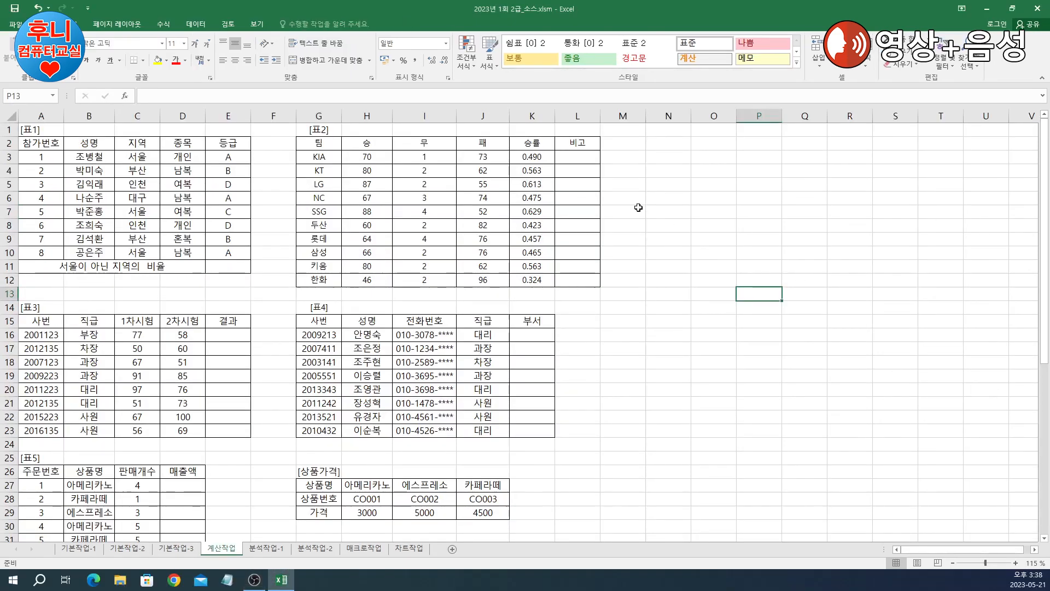
Step: Highlight non-Seoul cells C4:C6, C8 and C9 in yellow, then draft =5/8 in E11
{"action": "left_click", "coordinate": [639, 211]}
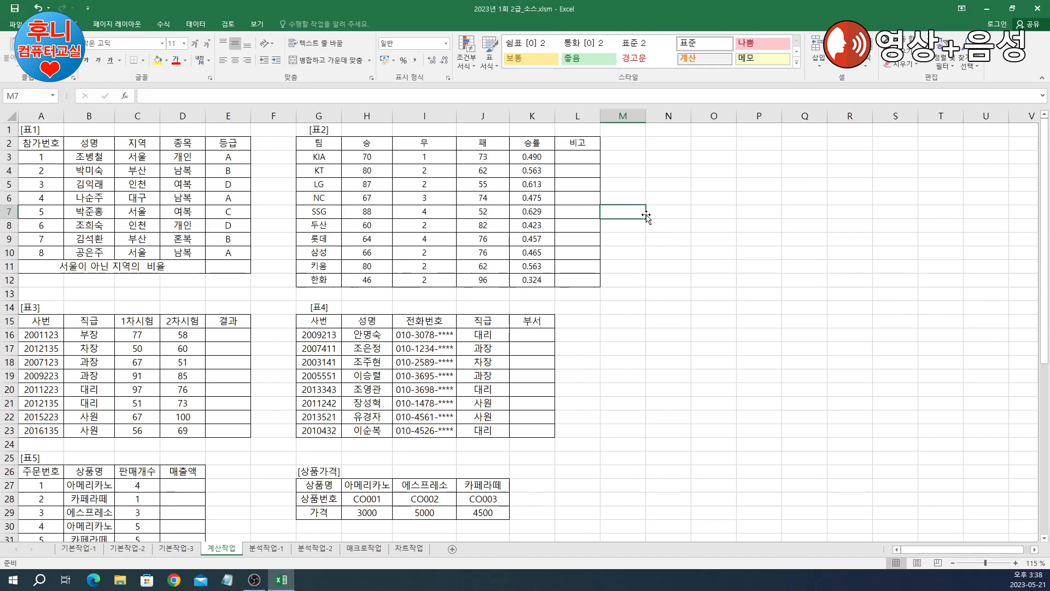
{"action": "left_click", "coordinate": [698, 187]}
{"action": "left_click", "coordinate": [301, 180]}
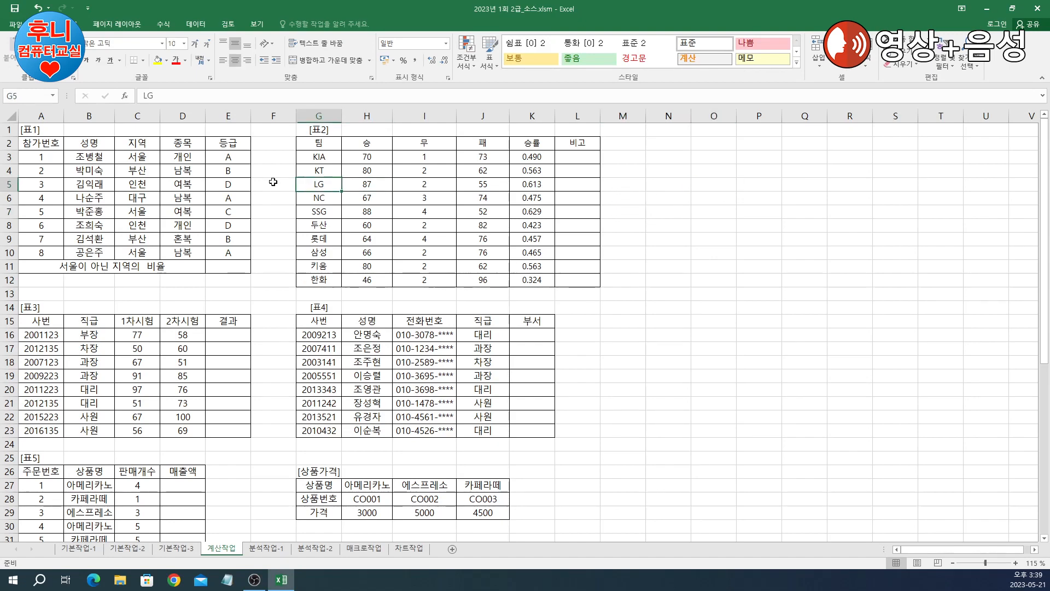
{"action": "left_click", "coordinate": [219, 267]}
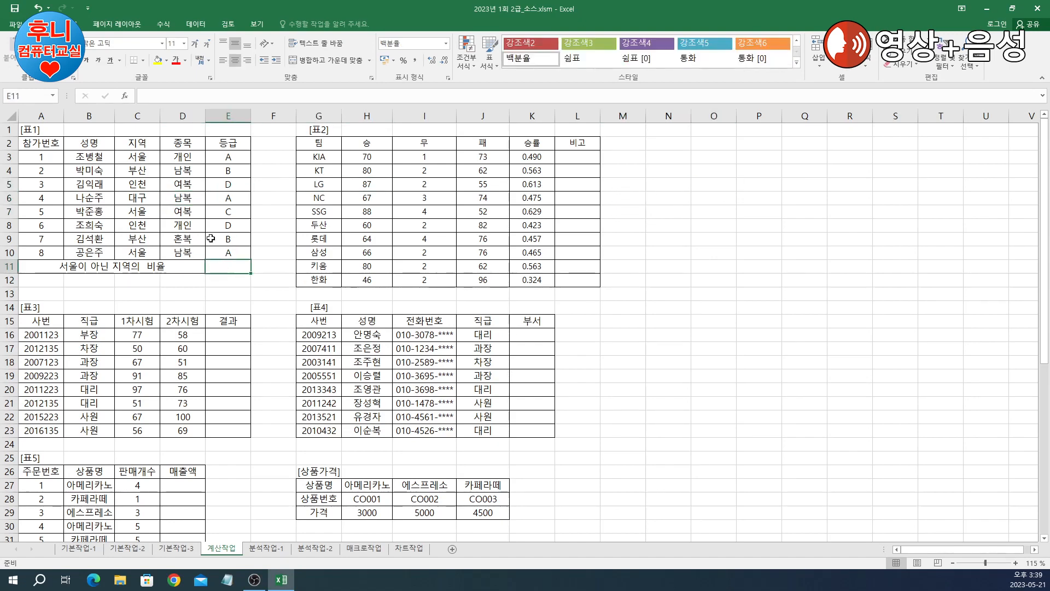
{"action": "left_click_drag", "start_coordinate": [141, 158], "coordinate": [141, 251]}
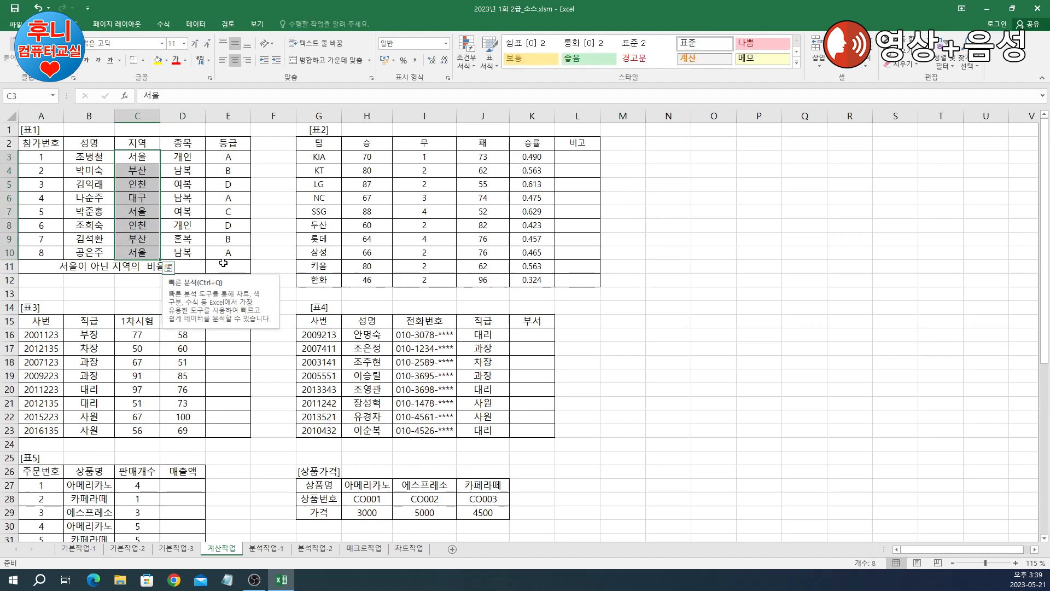
{"action": "left_click_drag", "start_coordinate": [146, 172], "coordinate": [141, 200]}
{"action": "left_click", "coordinate": [143, 225], "text": "ctrl"}
{"action": "left_click", "coordinate": [144, 239], "text": "ctrl"}
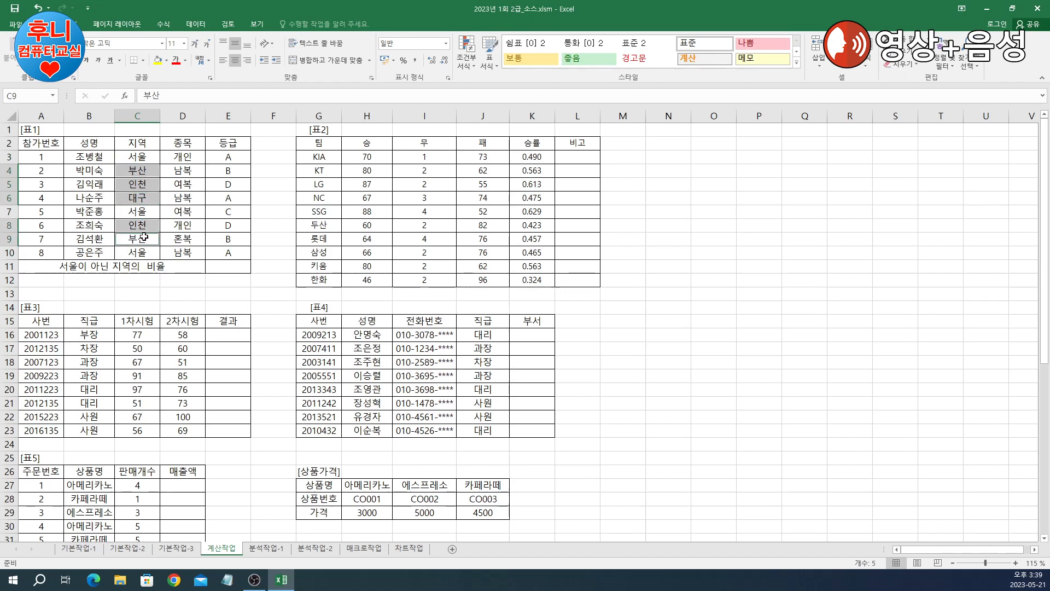
{"action": "left_click", "coordinate": [159, 63]}
{"action": "left_click", "coordinate": [225, 266]}
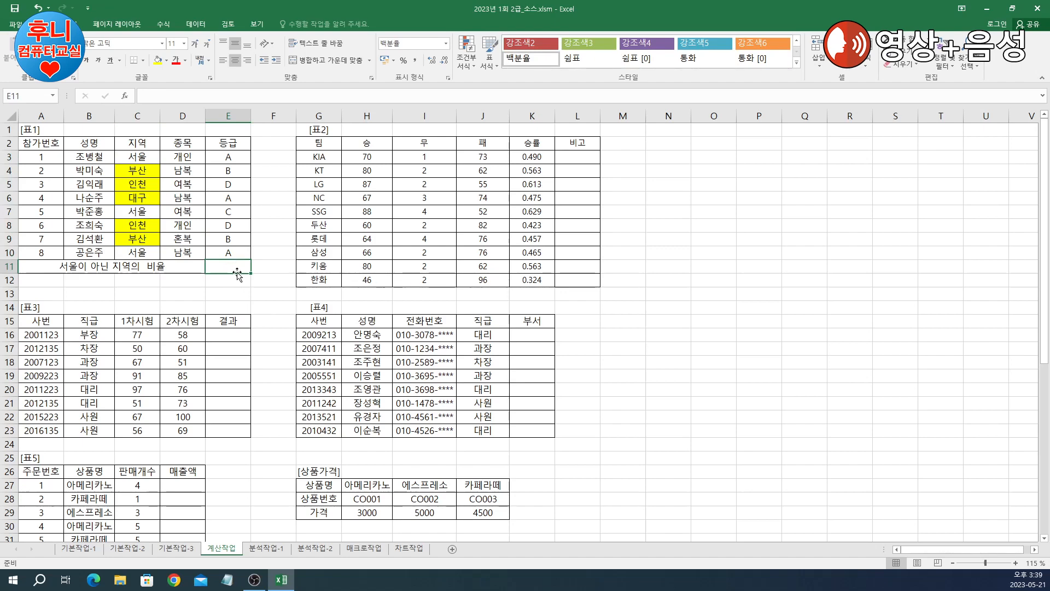
{"action": "type", "text": "=5/8"}
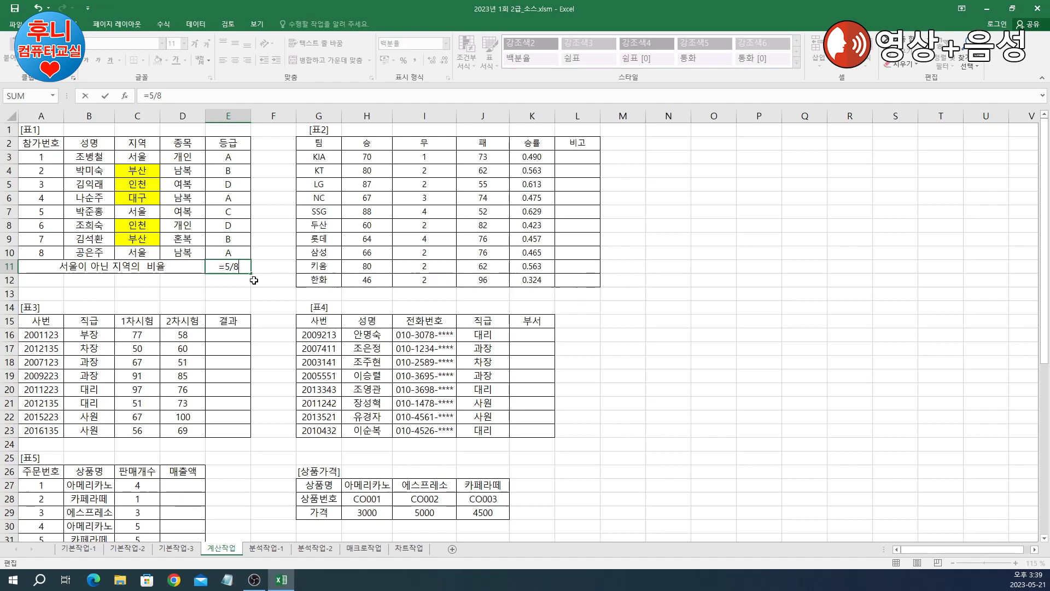
Step: Replace the E11 draft with COUNTIF(C3:C10,"<>서울") to count non-Seoul regions
{"action": "key", "text": "BackSpace"}
{"action": "key", "text": "BackSpace"}
{"action": "key", "text": "BackSpace"}
{"action": "key", "text": "BackSpace"}
{"action": "key", "text": "Return"}
{"action": "key", "text": "Up"}
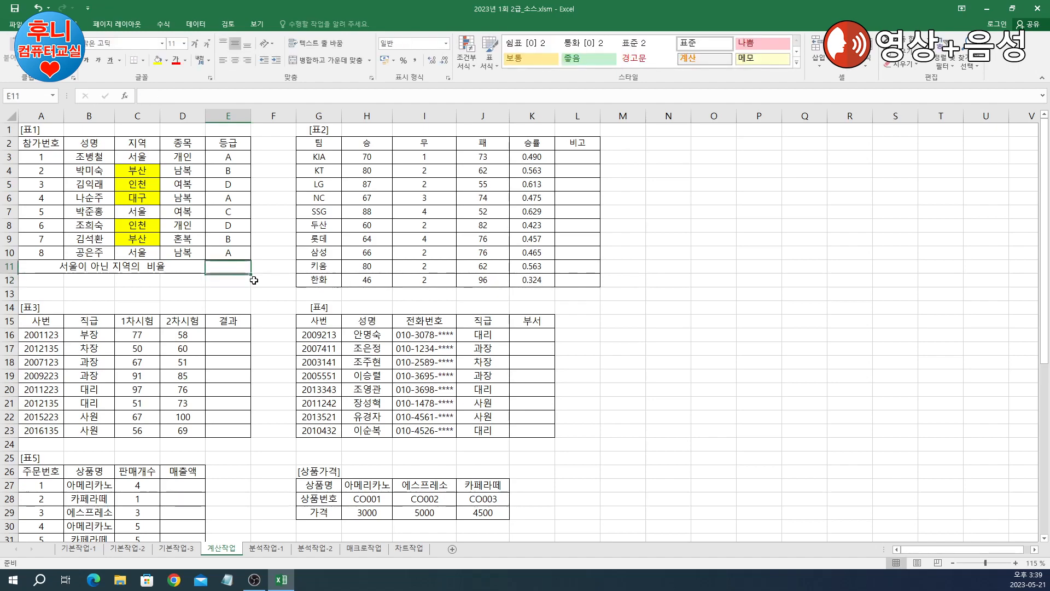
{"action": "type", "text": "=cou"}
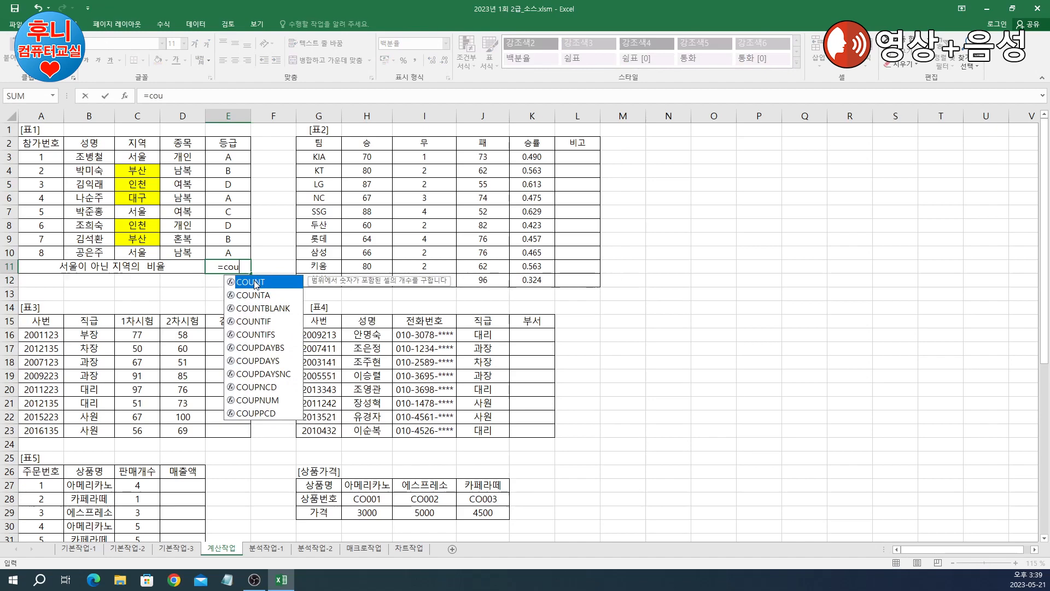
{"action": "double_click", "coordinate": [264, 323]}
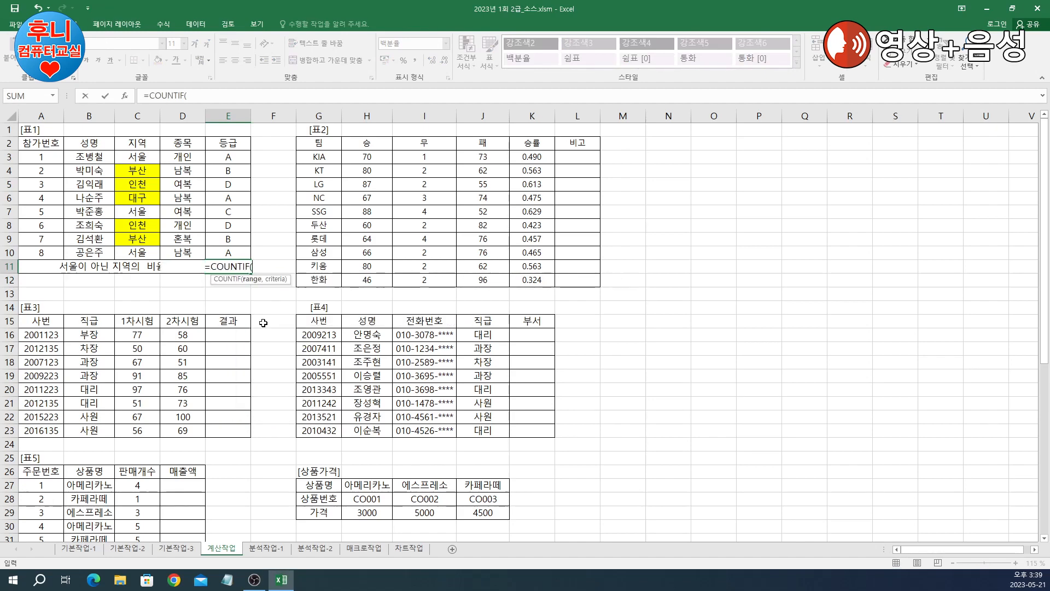
{"action": "left_click", "coordinate": [129, 97]}
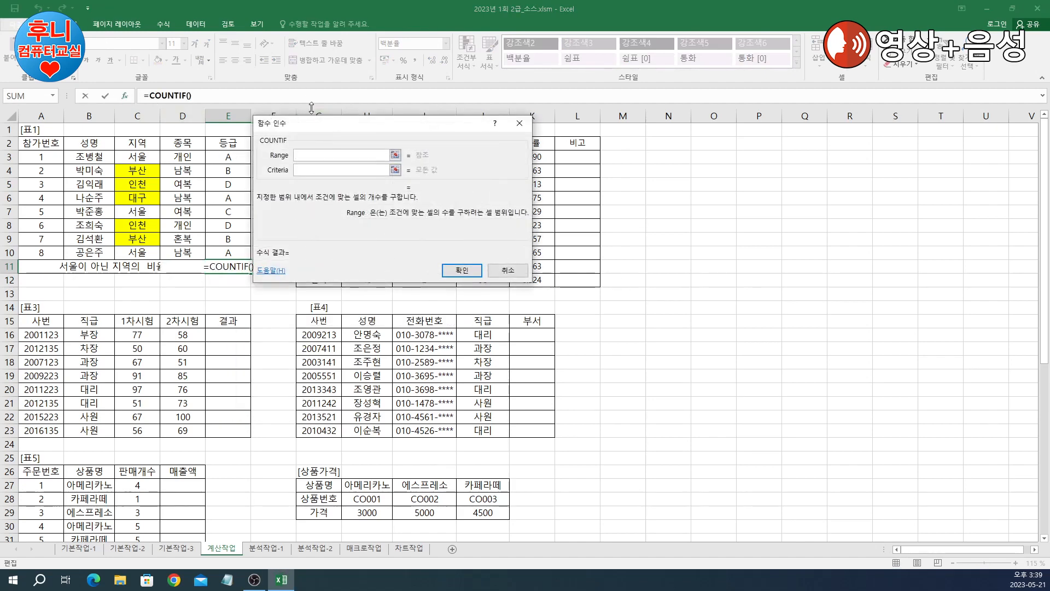
{"action": "left_click_drag", "start_coordinate": [138, 157], "coordinate": [140, 252]}
{"action": "left_click", "coordinate": [439, 200]}
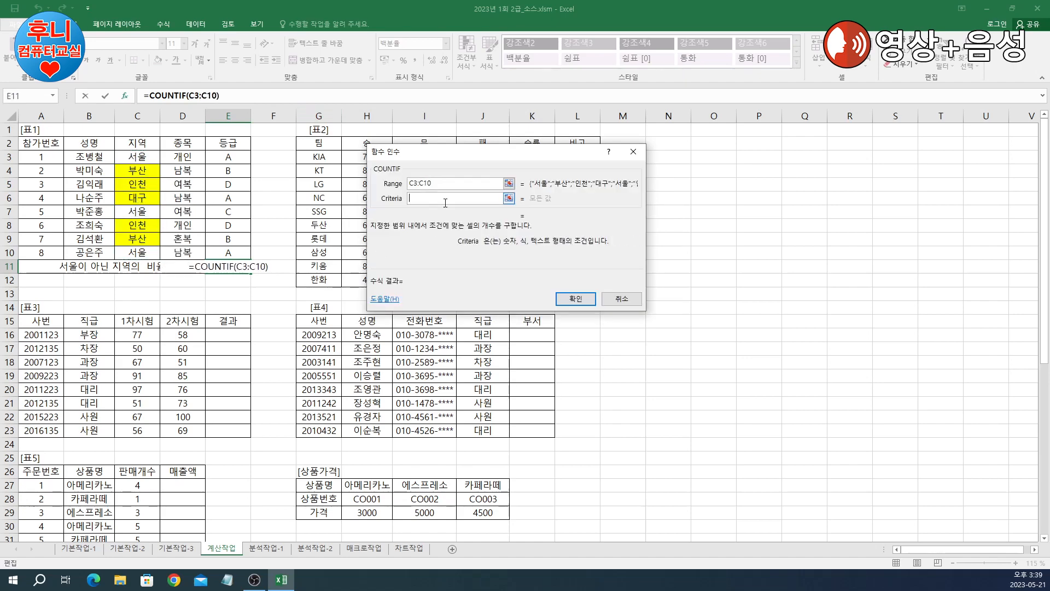
{"action": "type", "text": "<>서울"}
{"action": "key", "text": "Tab"}
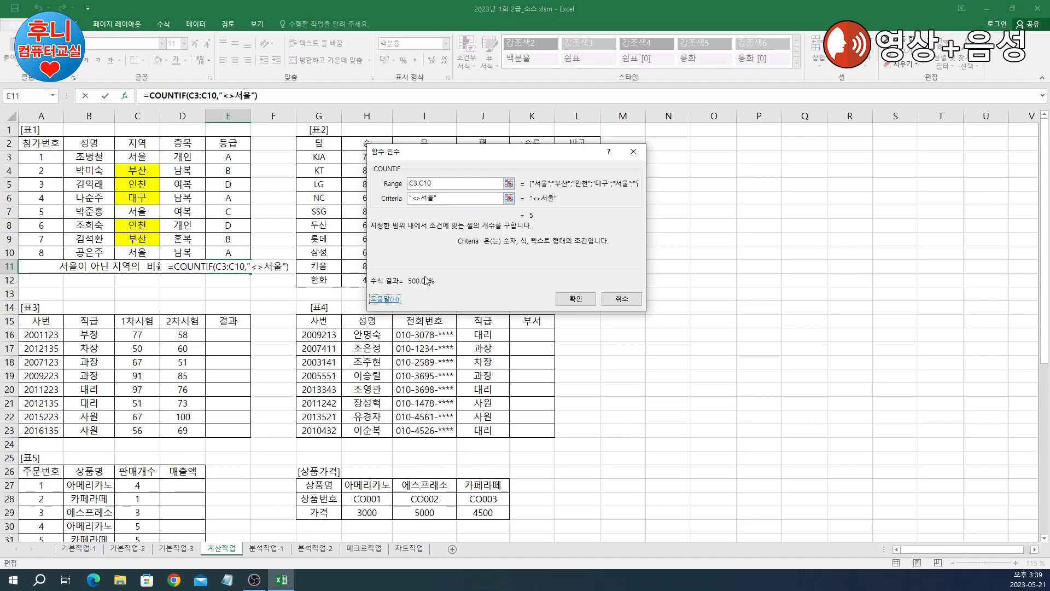
{"action": "left_click", "coordinate": [579, 300]}
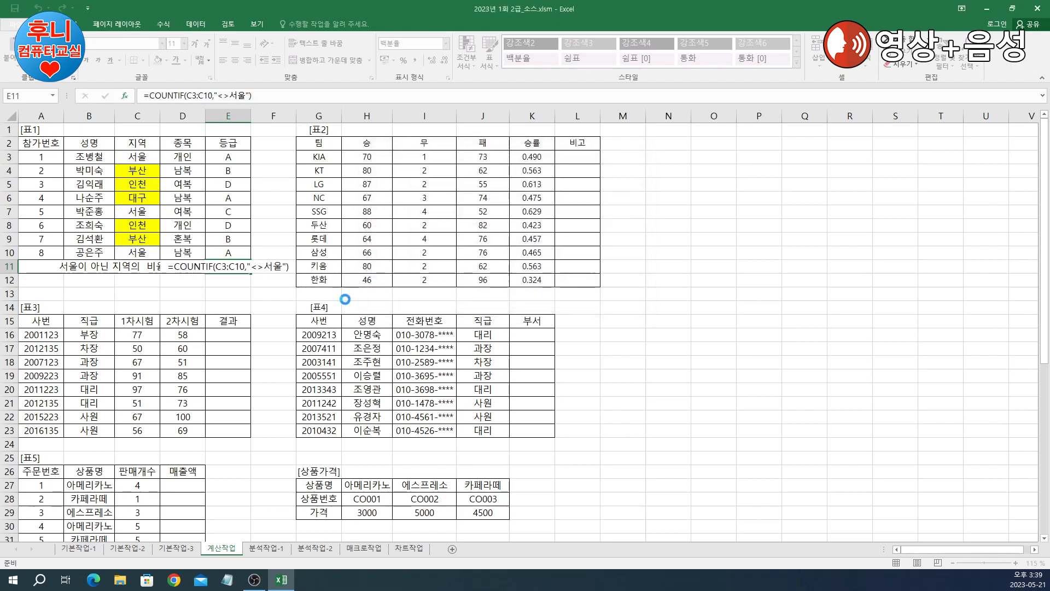
Step: Divide the count by COUNTA(C3:C10), so E11 shows 62.50%
{"action": "left_click", "coordinate": [273, 95]}
{"action": "type", "text": "/ㅊ"}
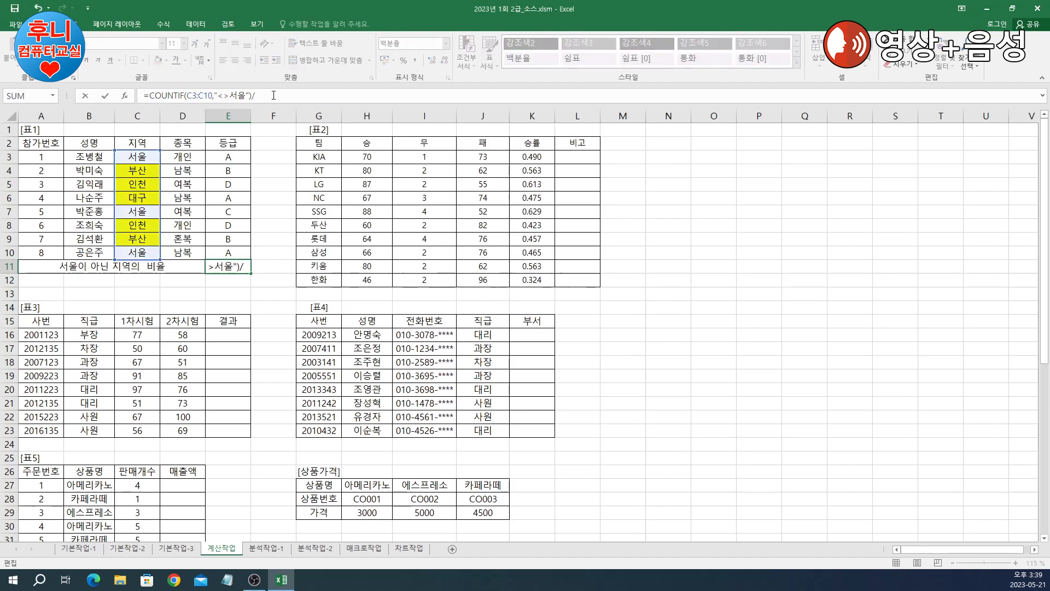
{"action": "key", "text": "BackSpace"}
{"action": "key", "text": "BackSpace"}
{"action": "type", "text": "/count"}
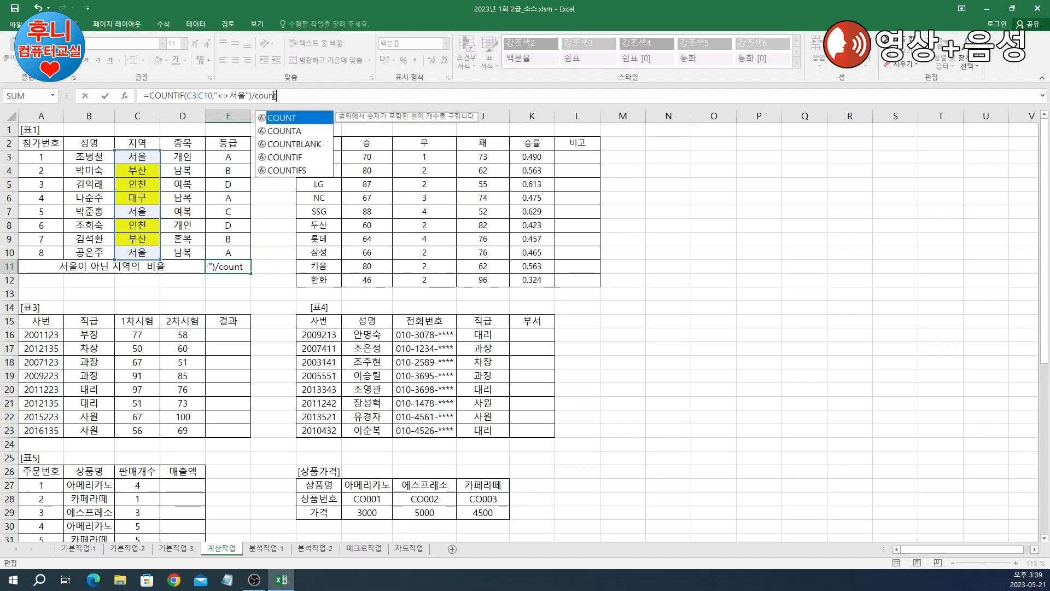
{"action": "double_click", "coordinate": [282, 131]}
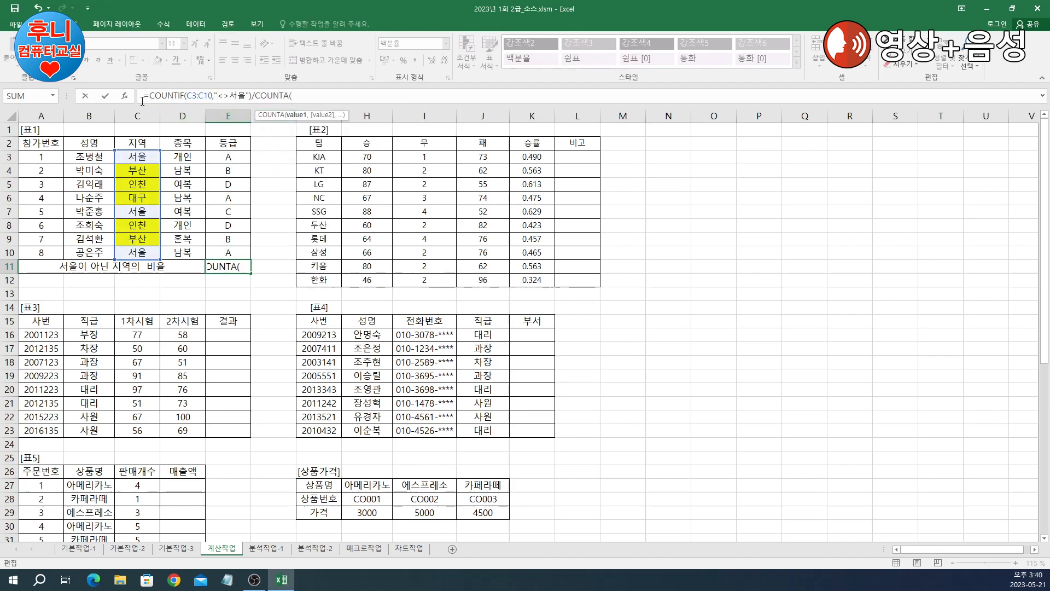
{"action": "left_click", "coordinate": [125, 97]}
{"action": "left_click_drag", "start_coordinate": [138, 159], "coordinate": [139, 253]}
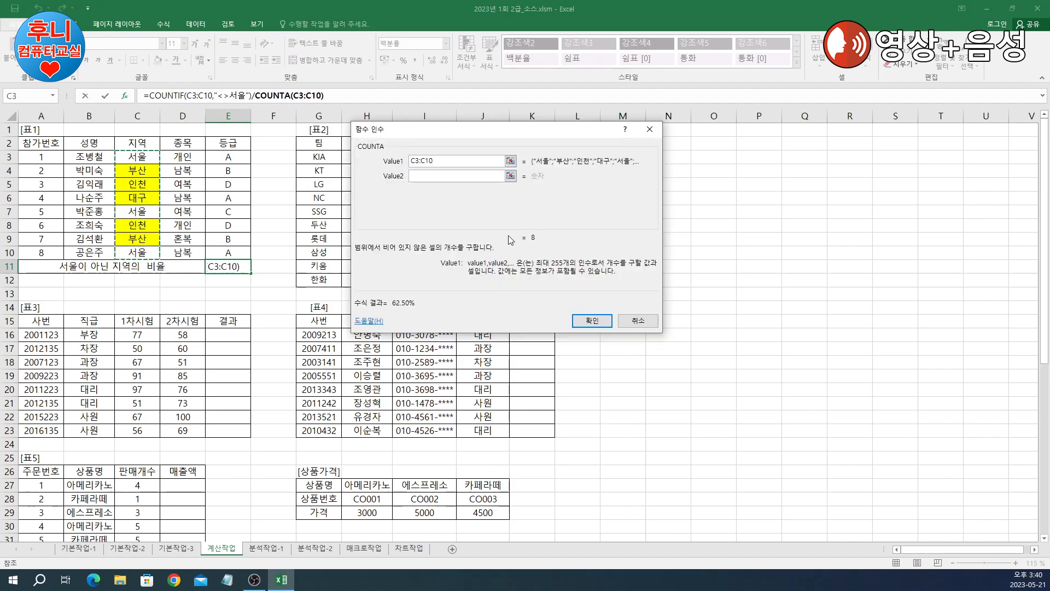
{"action": "left_click", "coordinate": [604, 325]}
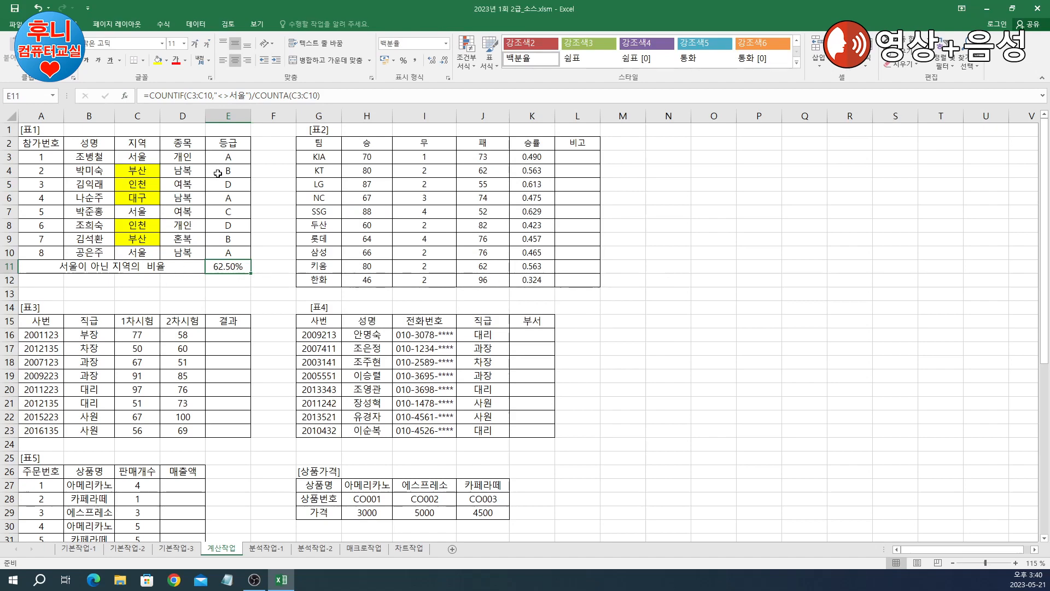
{"action": "left_click", "coordinate": [270, 214]}
{"action": "left_click", "coordinate": [233, 270]}
{"action": "left_click", "coordinate": [587, 187]}
{"action": "left_click", "coordinate": [582, 158]}
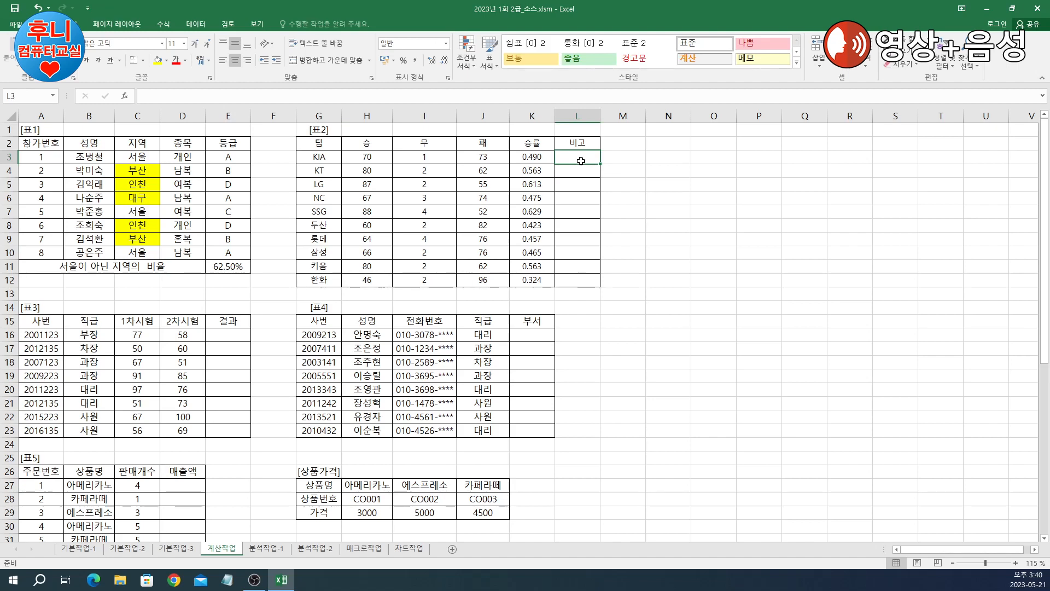
{"action": "left_click", "coordinate": [686, 196]}
{"action": "left_click", "coordinate": [668, 155]}
{"action": "left_click", "coordinate": [628, 157]}
{"action": "left_click", "coordinate": [583, 158]}
{"action": "left_click", "coordinate": [623, 159]}
{"action": "left_click", "coordinate": [582, 157]}
Step: Start an IF formula in L3 with its arguments dialog open
{"action": "type", "text": "=if"}
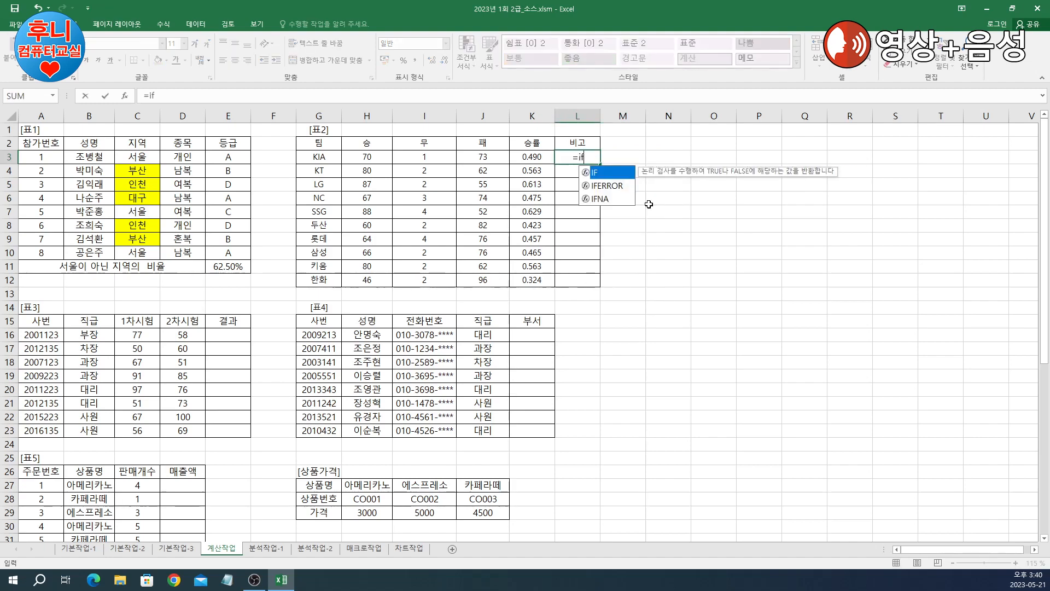
{"action": "type", "text": "()"}
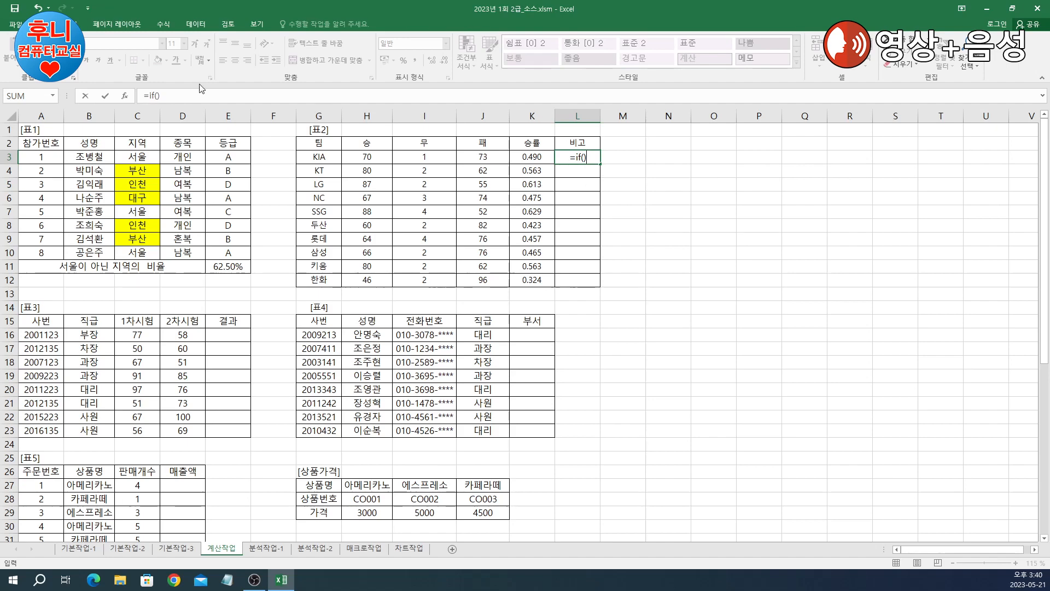
{"action": "left_click", "coordinate": [127, 95]}
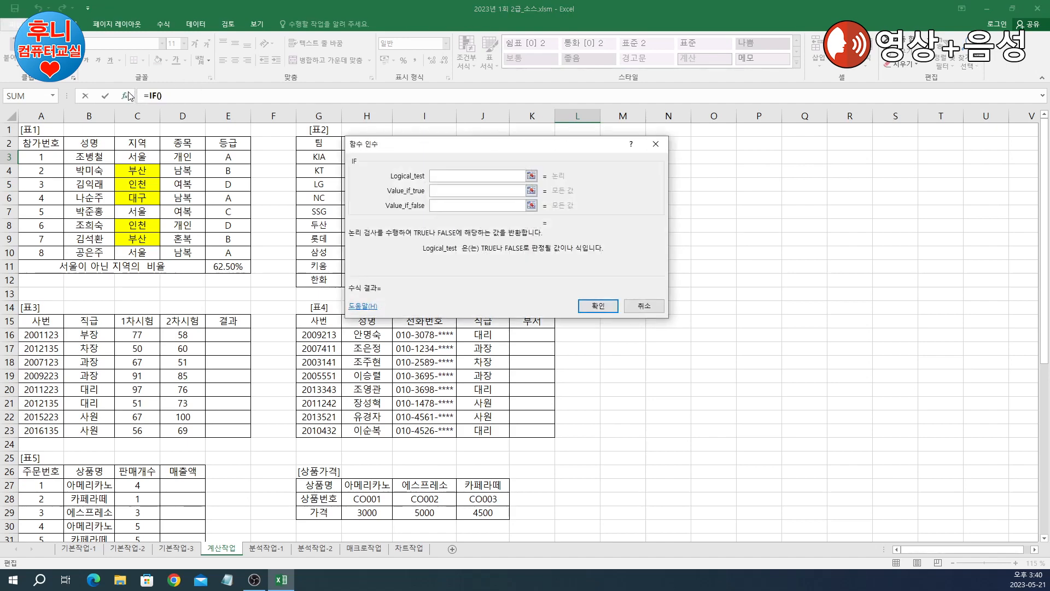
{"action": "left_click_drag", "start_coordinate": [557, 150], "coordinate": [796, 179]}
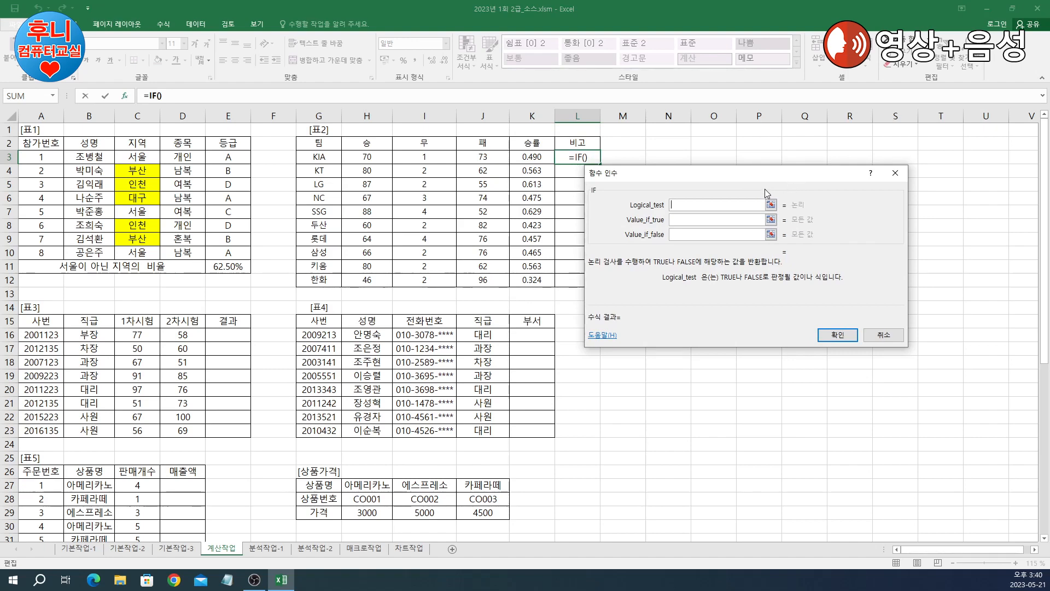
{"action": "left_click_drag", "start_coordinate": [776, 178], "coordinate": [828, 180]}
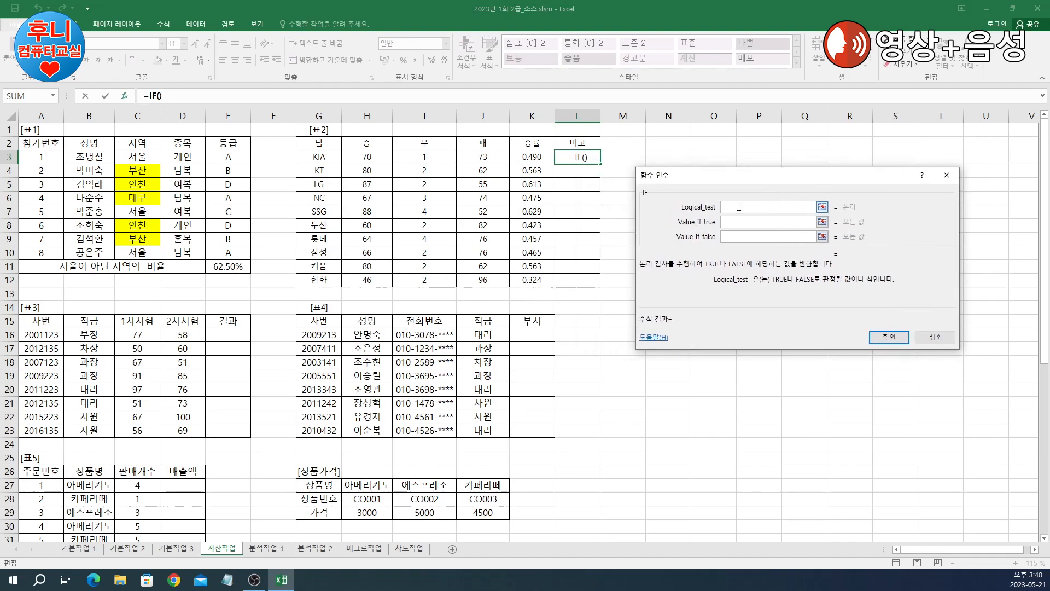
Step: Nest LARGE($K$3:$K$12,2), the second-highest win rate, as the IF condition
{"action": "type", "text": "large()"}
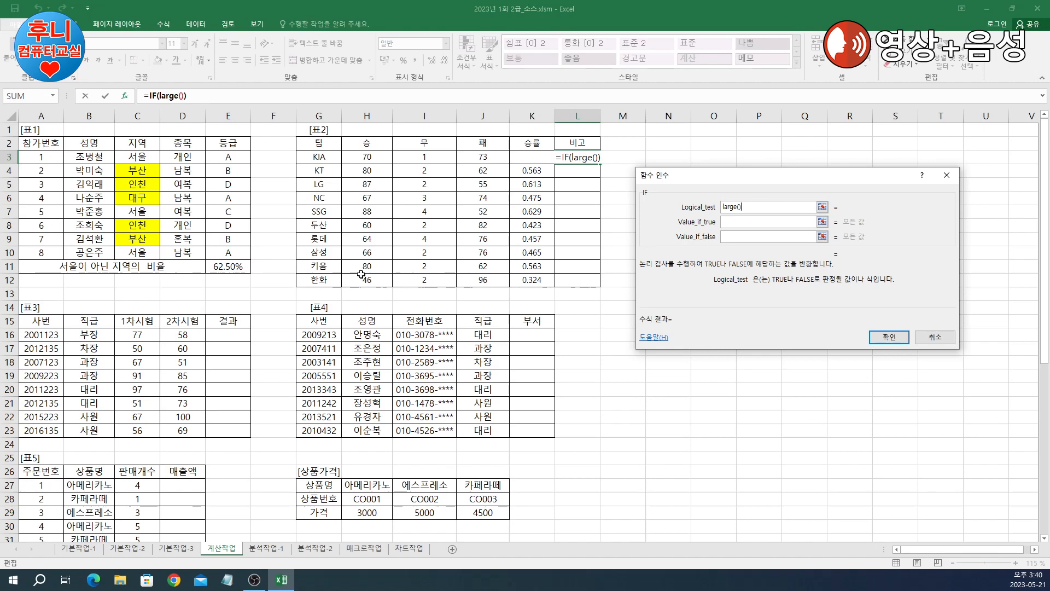
{"action": "left_click", "coordinate": [169, 95]}
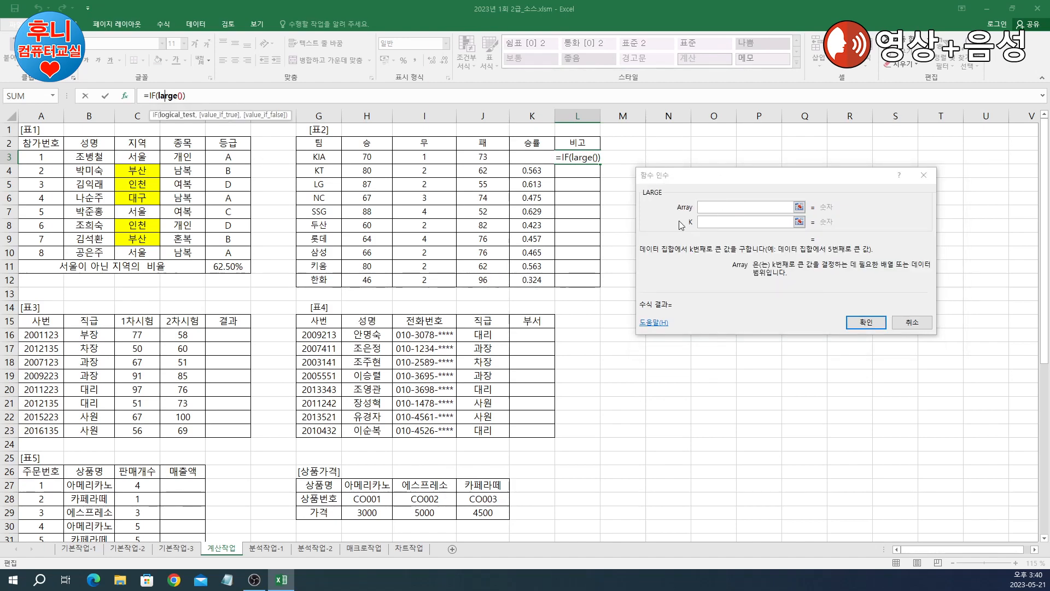
{"action": "left_click_drag", "start_coordinate": [519, 157], "coordinate": [548, 282]}
{"action": "left_click", "coordinate": [719, 222]}
{"action": "left_click", "coordinate": [716, 208]}
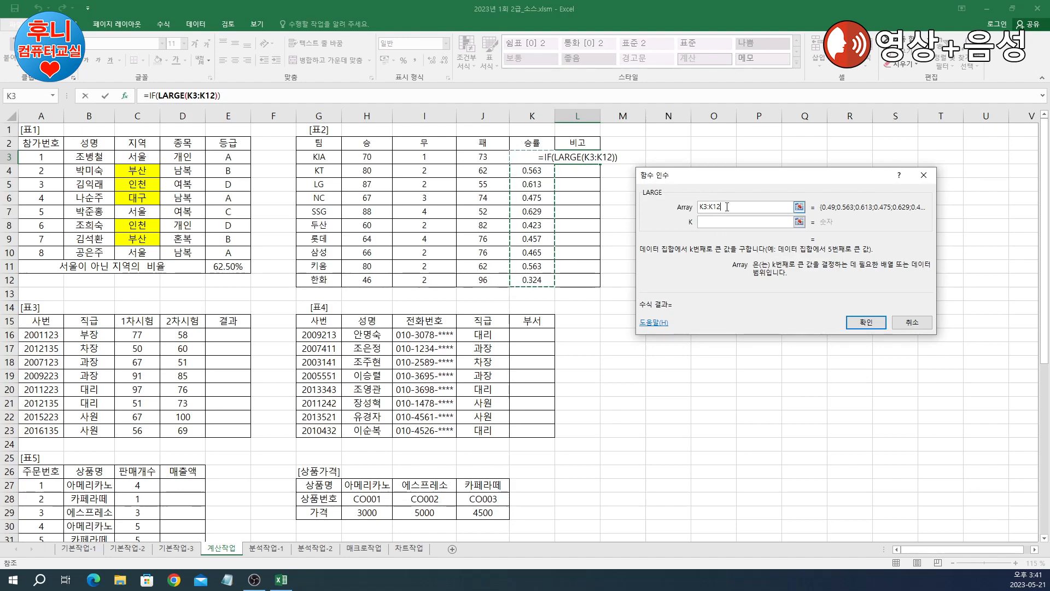
{"action": "key", "text": "F4"}
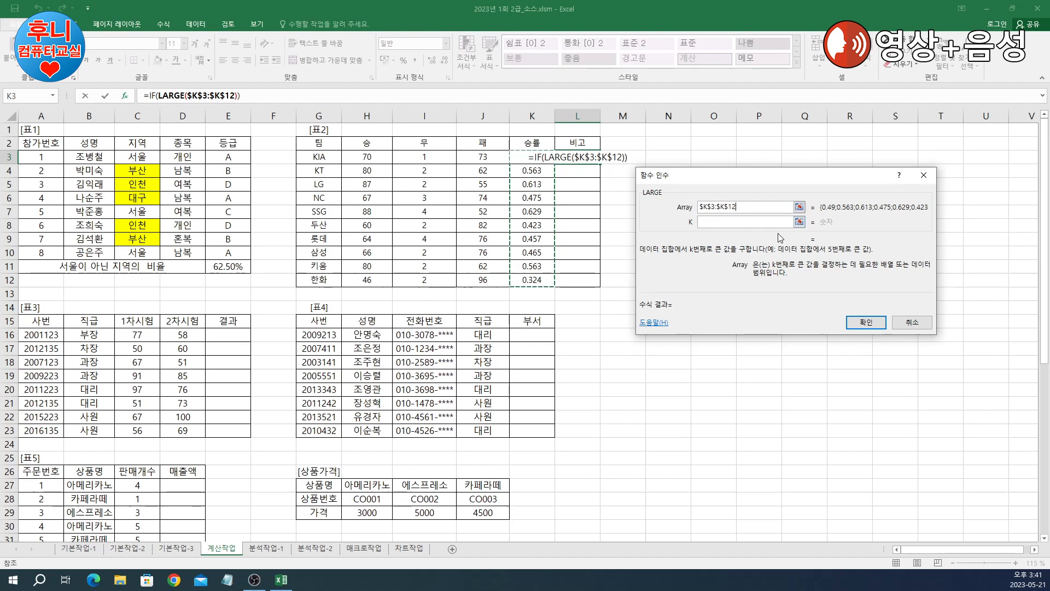
{"action": "left_click", "coordinate": [722, 224]}
{"action": "type", "text": "2"}
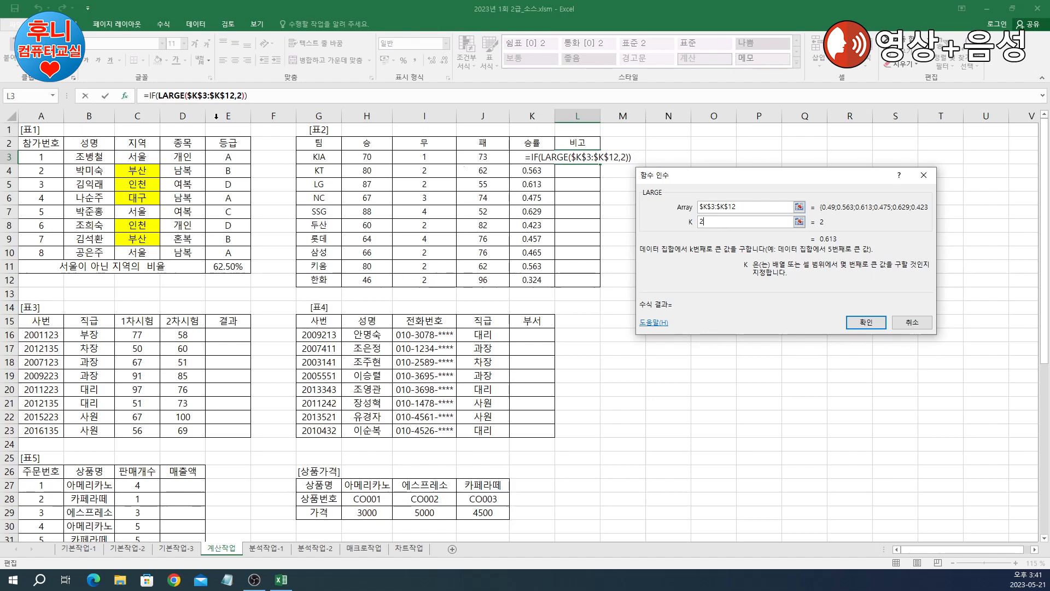
{"action": "left_click", "coordinate": [159, 100]}
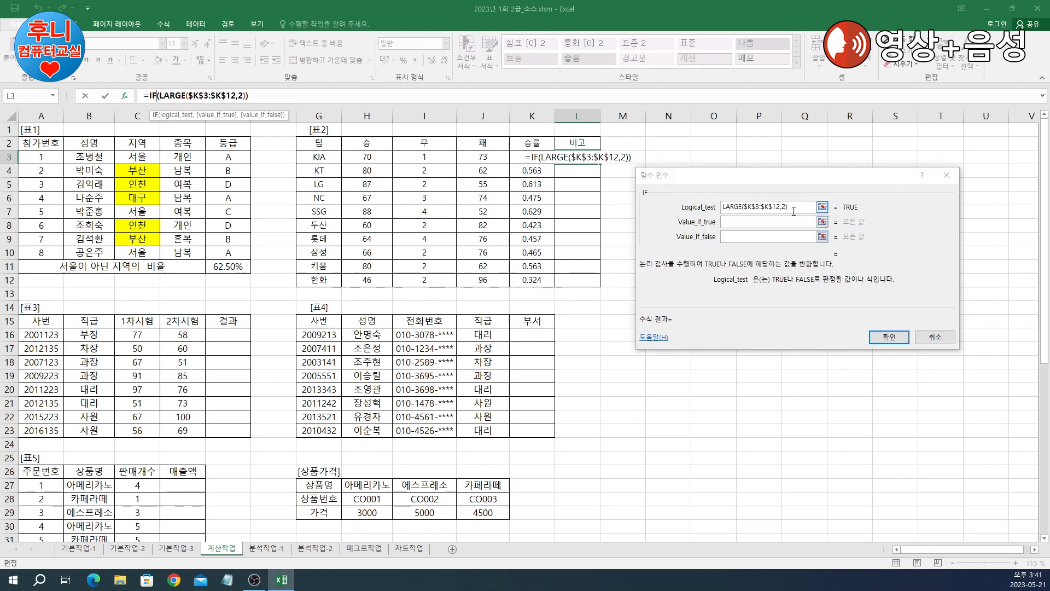
Step: Complete the IF test as LARGE($K$3:$K$12,2)<=K3
{"action": "left_click", "coordinate": [796, 206]}
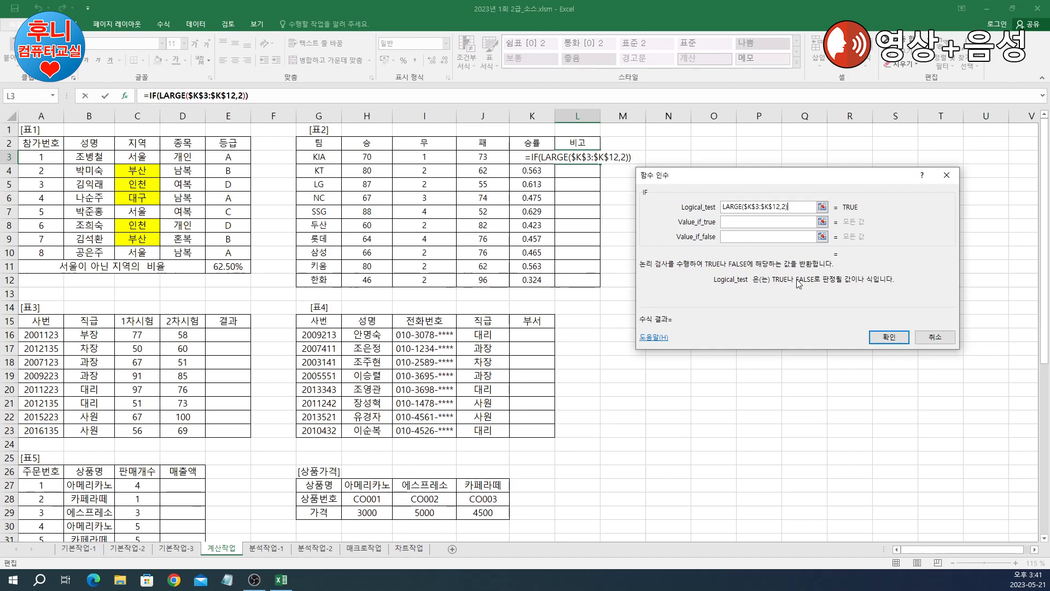
{"action": "type", "text": "<="}
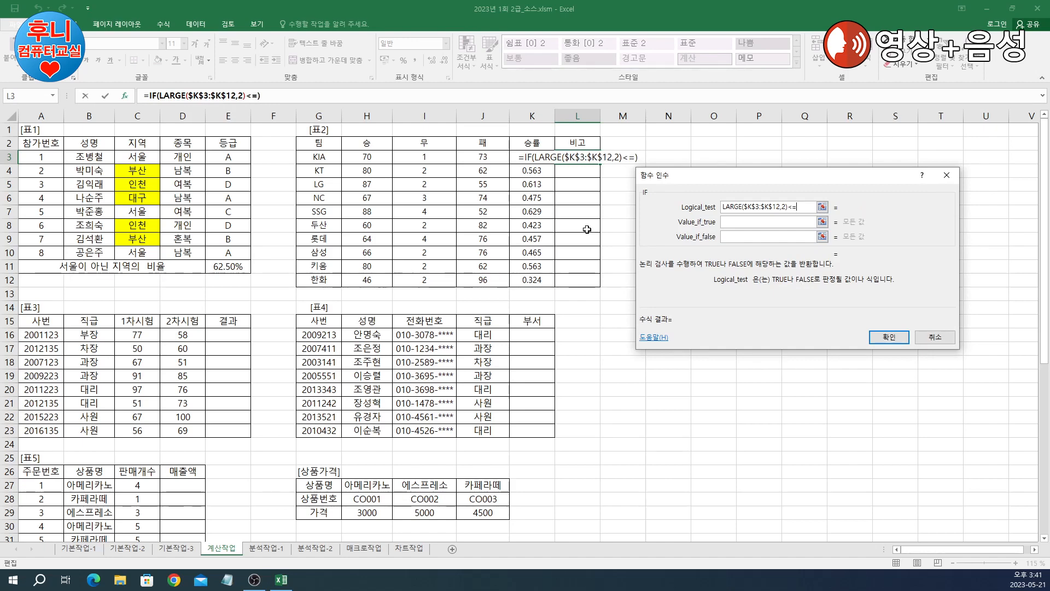
{"action": "left_click", "coordinate": [524, 157]}
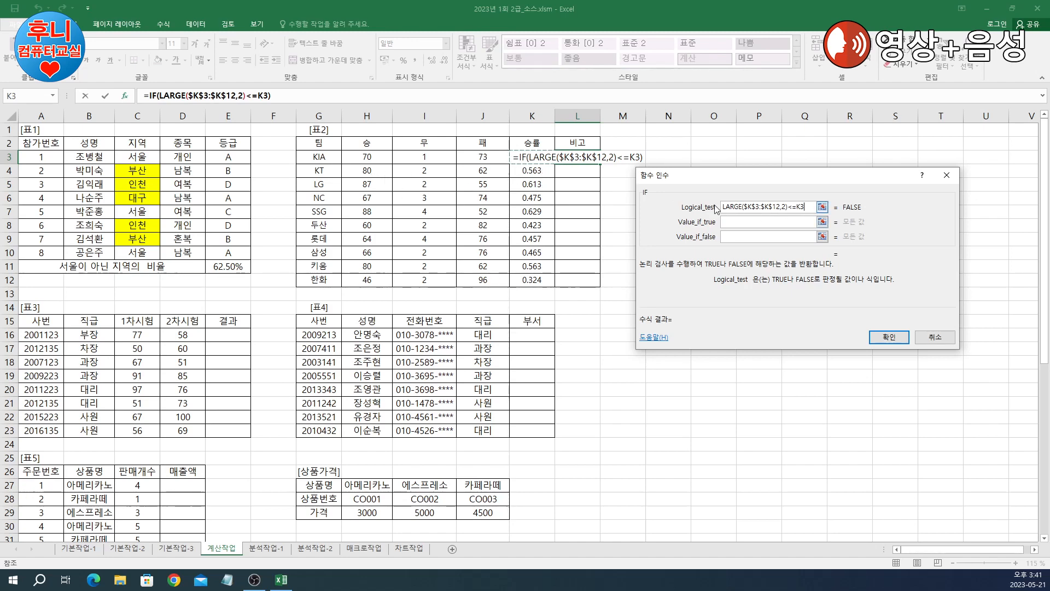
Step: Return ★ when true and start a nested if() for the false case
{"action": "left_click", "coordinate": [764, 222]}
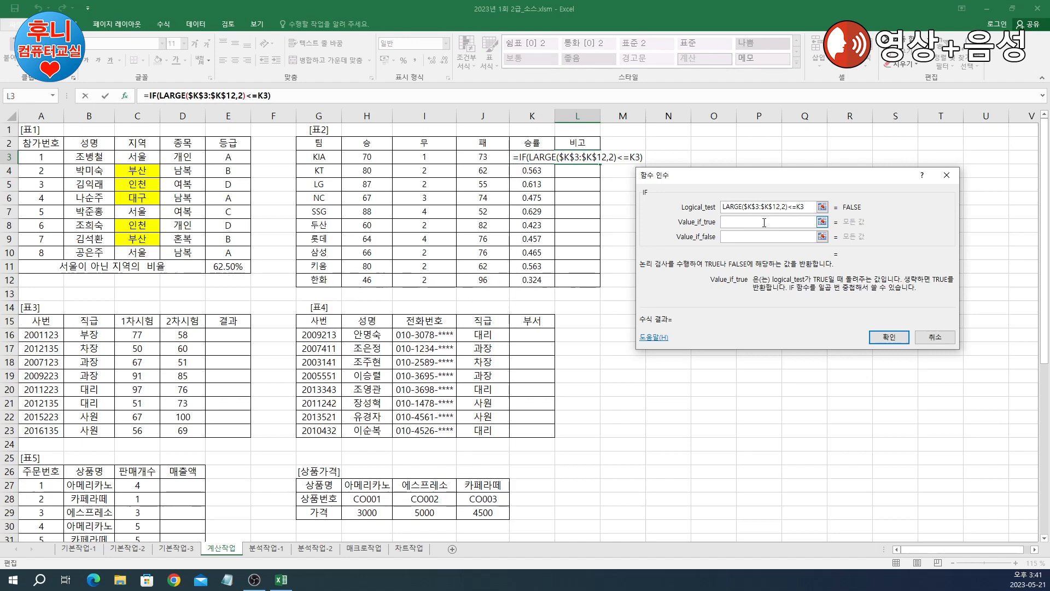
{"action": "type", "text": "a"}
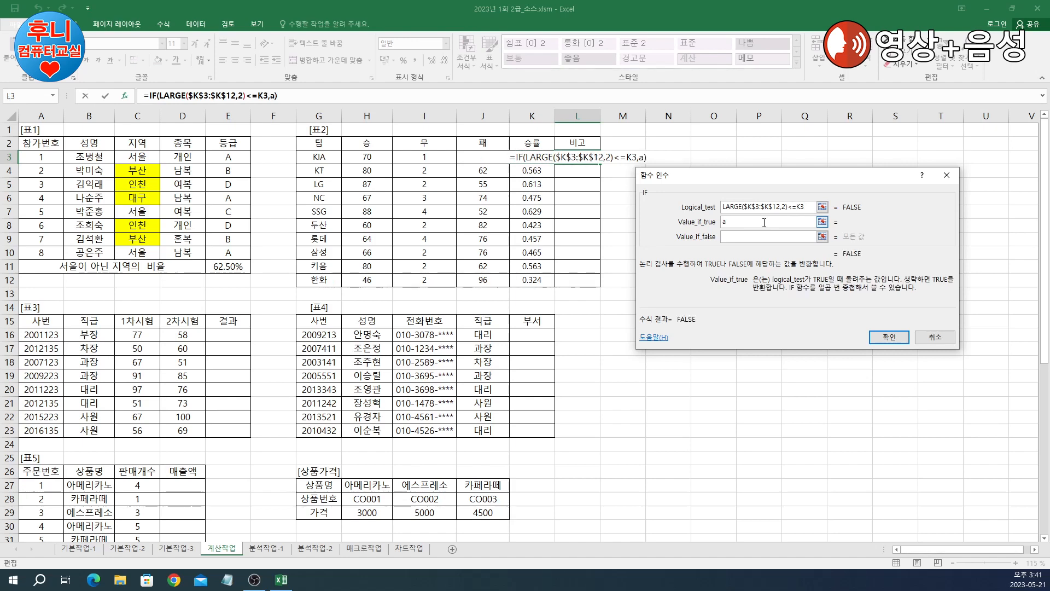
{"action": "key", "text": "BackSpace"}
{"action": "type", "text": "ㅁ"}
{"action": "key", "text": "Hangul_Hanja"}
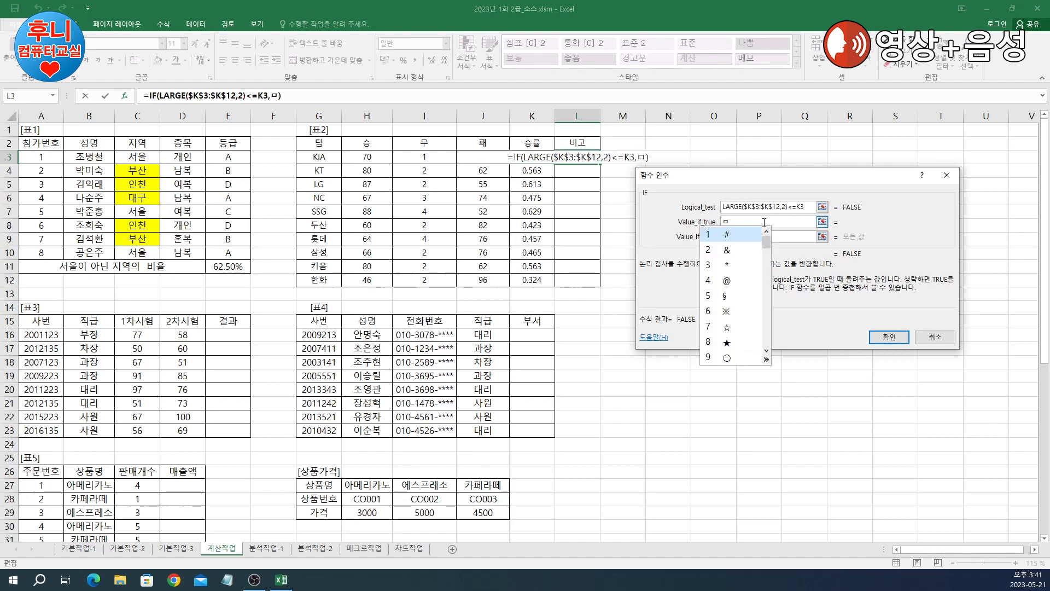
{"action": "key", "text": "8"}
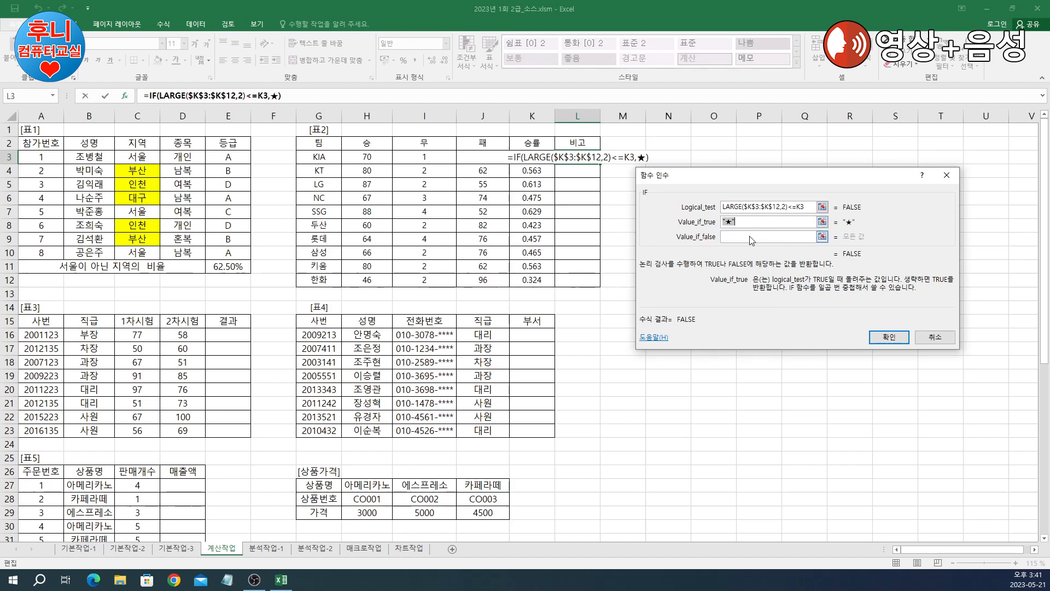
{"action": "left_click", "coordinate": [751, 237]}
{"action": "type", "text": "if()"}
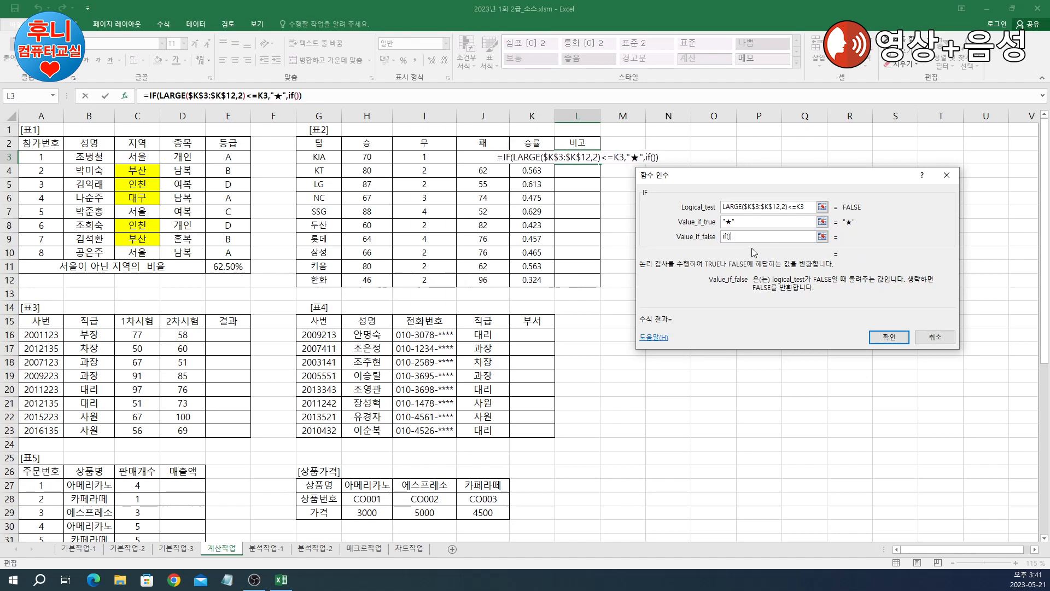
Step: Give the nested IF the test SMALL($K$3:$K$12,2)>=K3
{"action": "left_click", "coordinate": [293, 96]}
{"action": "type", "text": "small()"}
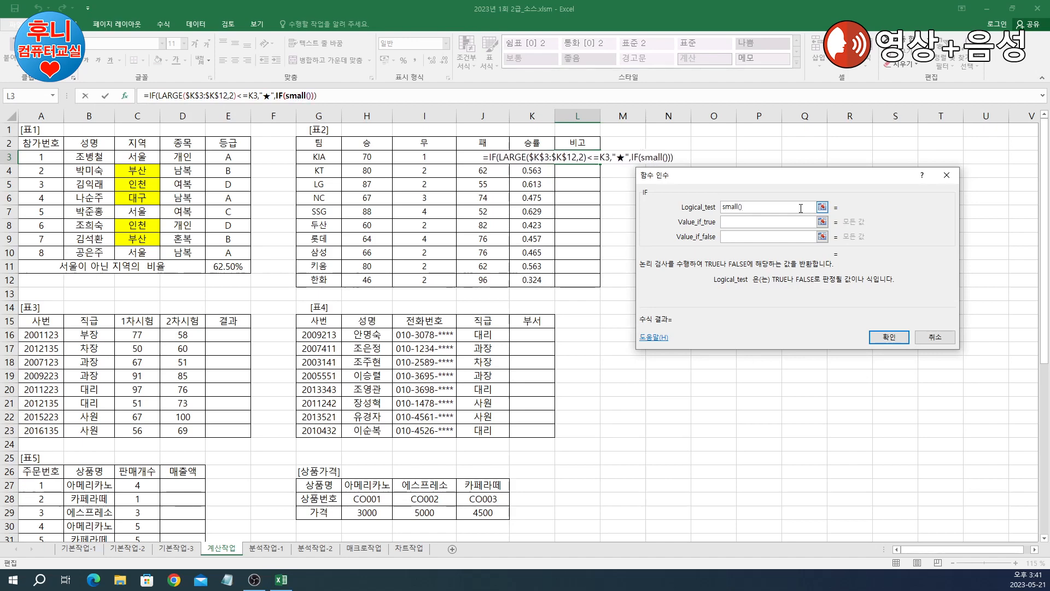
{"action": "left_click", "coordinate": [291, 96]}
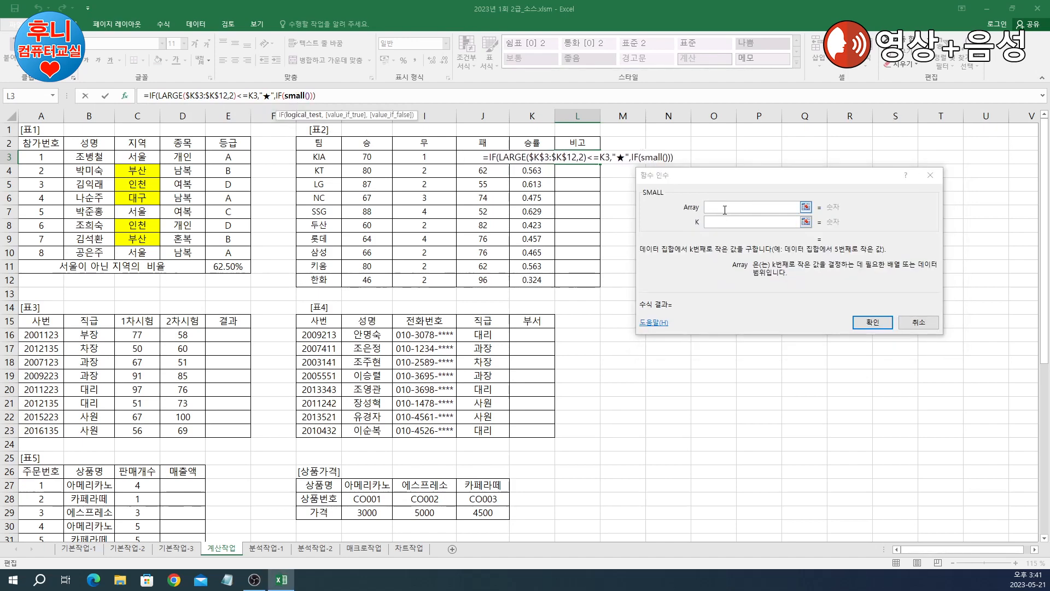
{"action": "left_click_drag", "start_coordinate": [530, 158], "coordinate": [528, 276]}
{"action": "key", "text": "F4"}
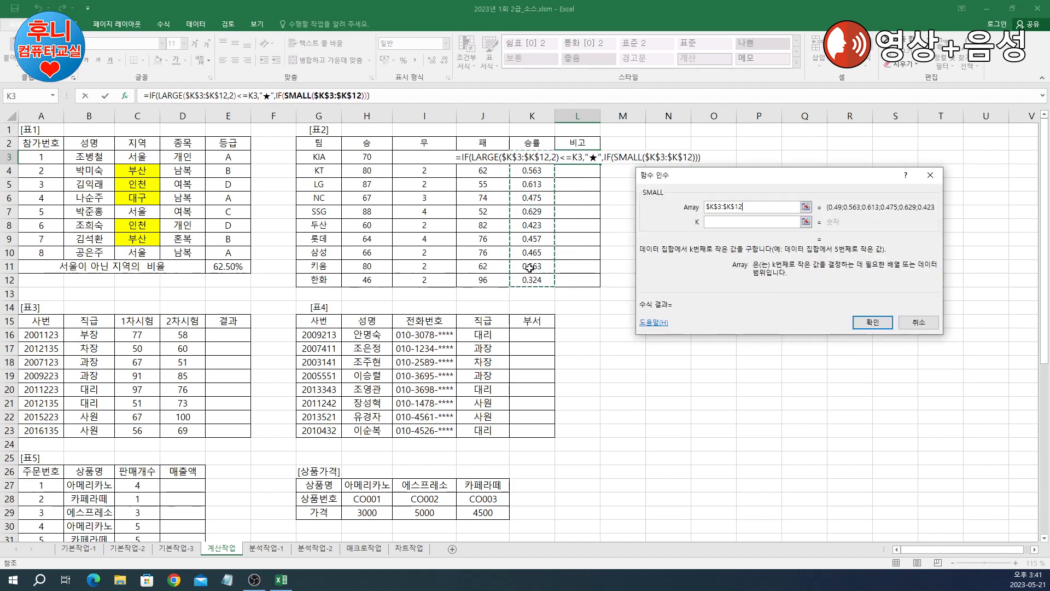
{"action": "left_click", "coordinate": [720, 222]}
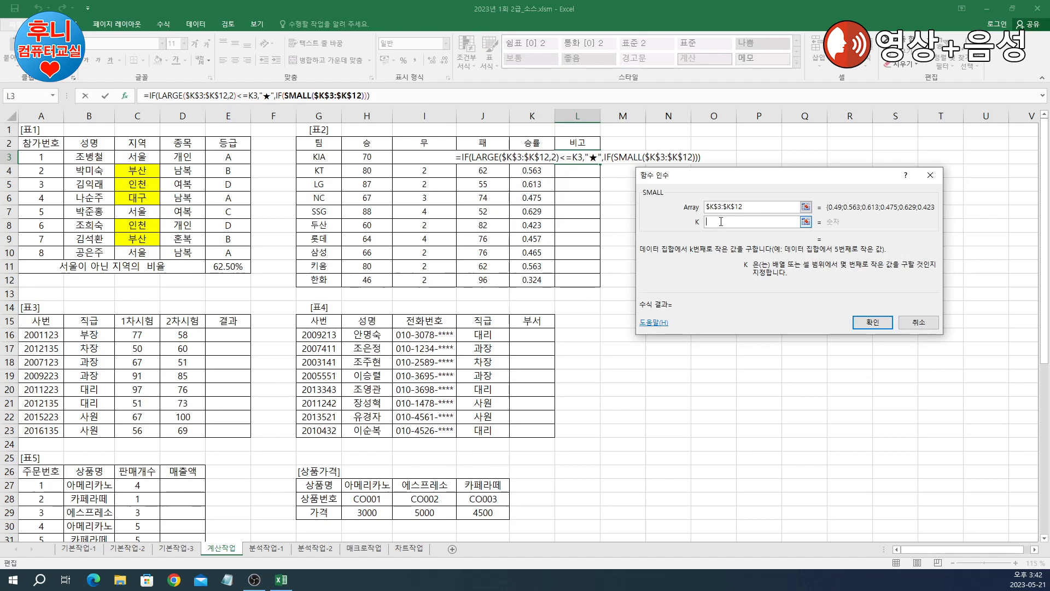
{"action": "type", "text": "2"}
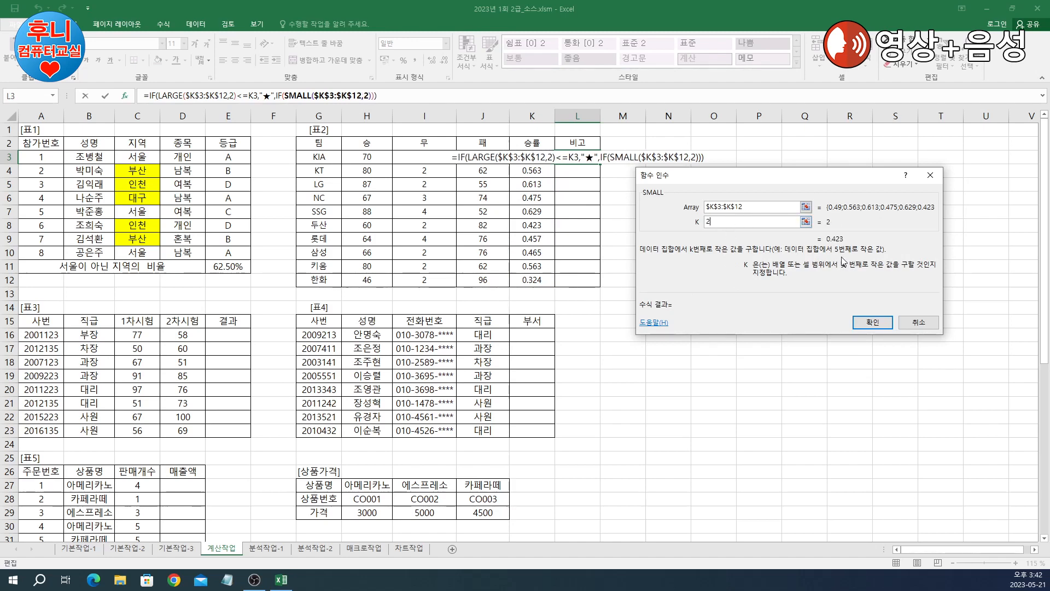
{"action": "left_click", "coordinate": [279, 96]}
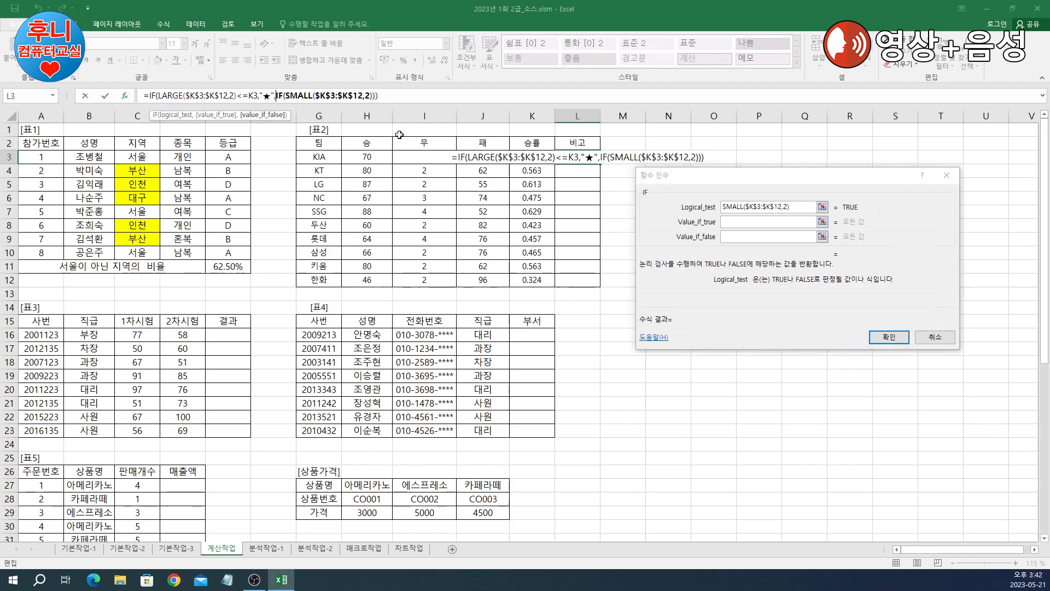
{"action": "left_click", "coordinate": [798, 206]}
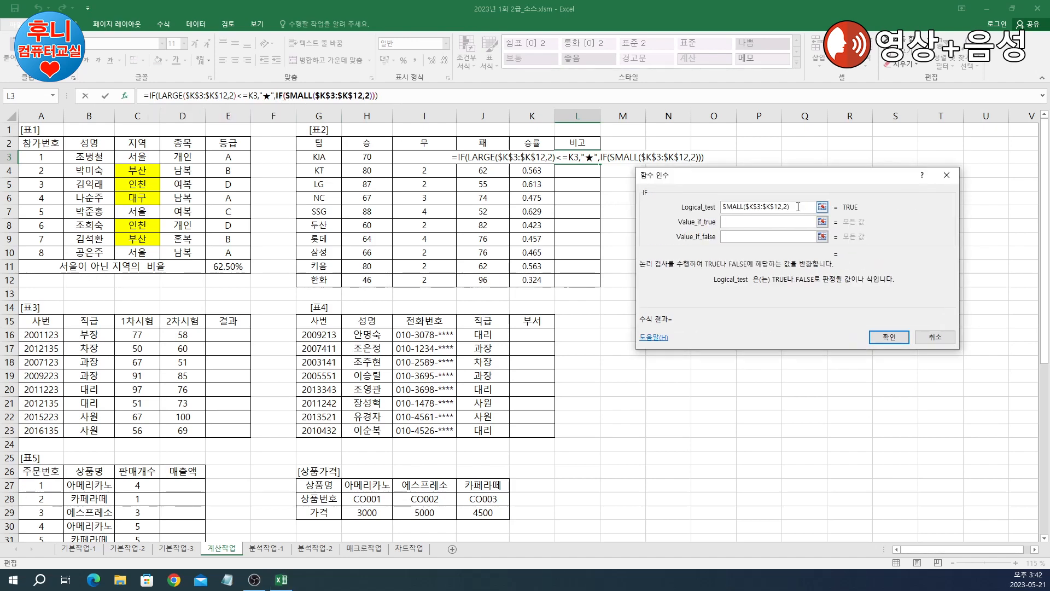
{"action": "type", "text": ">="}
{"action": "left_click", "coordinate": [794, 223]}
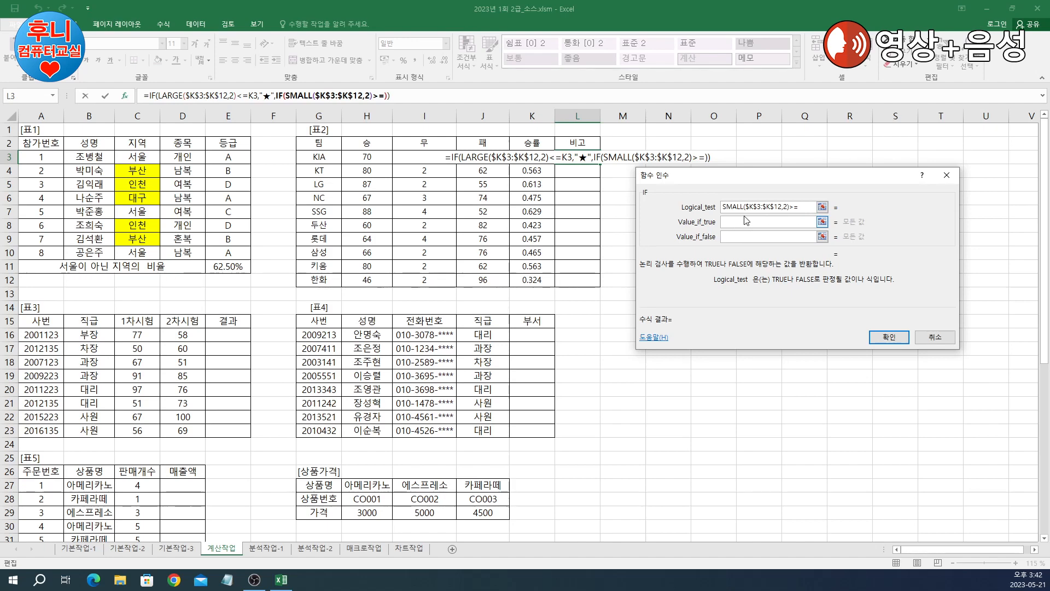
{"action": "left_click", "coordinate": [524, 156]}
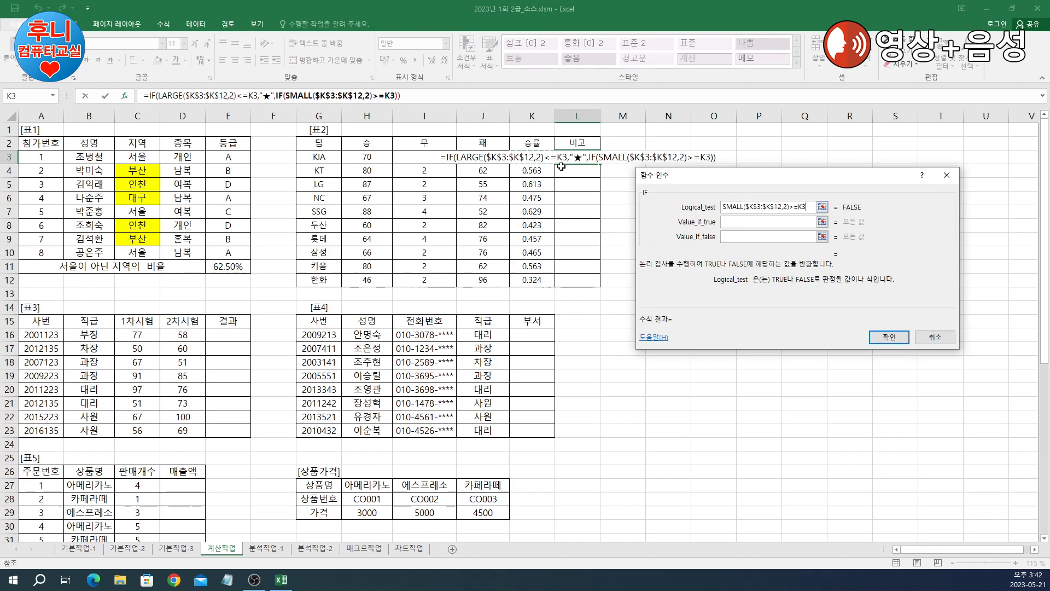
Step: Return ☆ when true and "" otherwise, then enter the finished L3 formula
{"action": "left_click", "coordinate": [753, 220]}
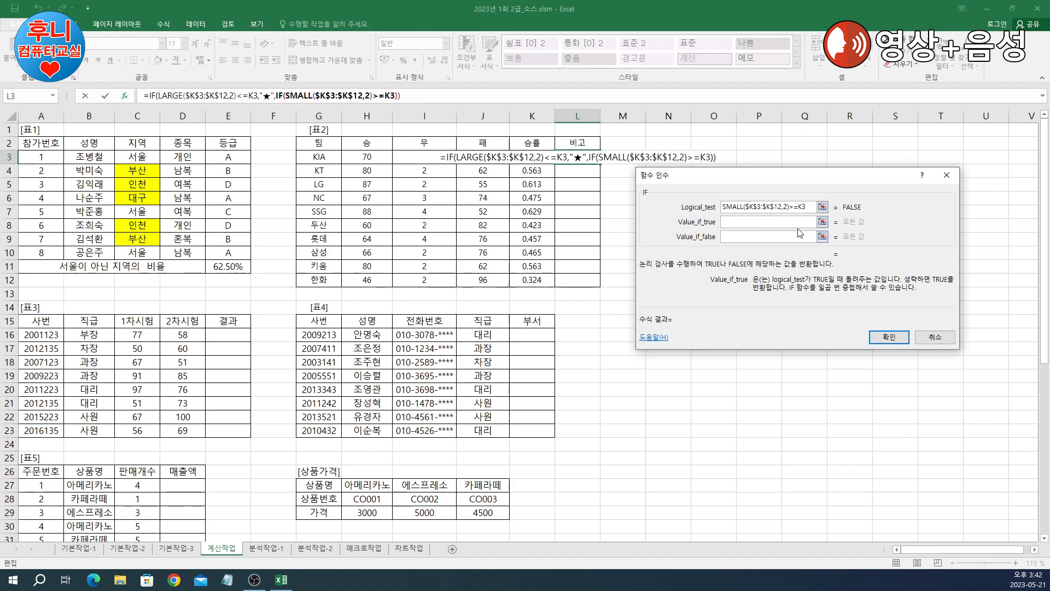
{"action": "type", "text": "ㅁ"}
{"action": "key", "text": "Hangul_Hanja"}
{"action": "left_click", "coordinate": [726, 332]}
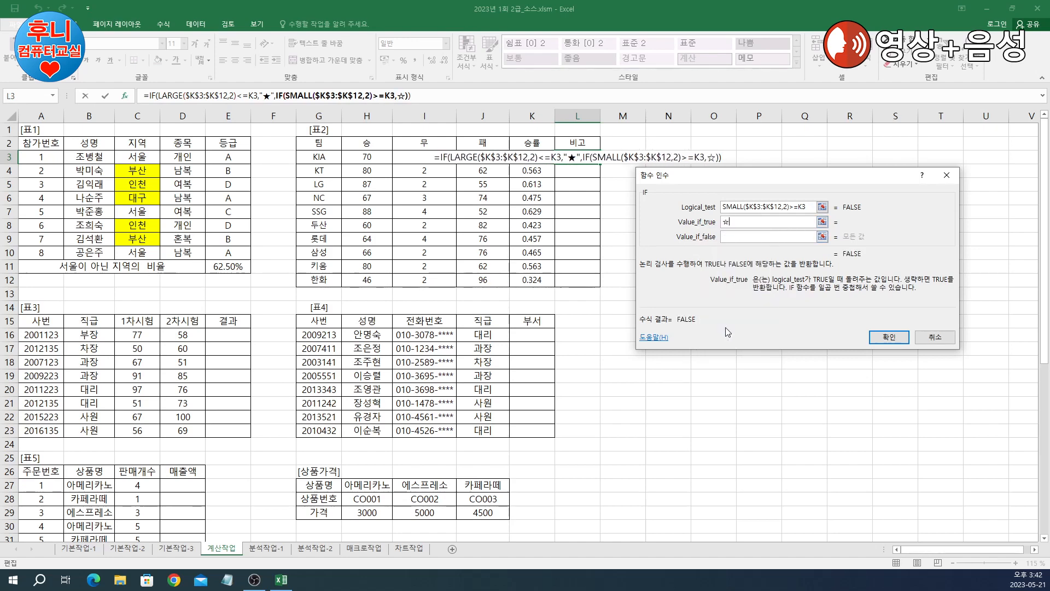
{"action": "left_click", "coordinate": [767, 237]}
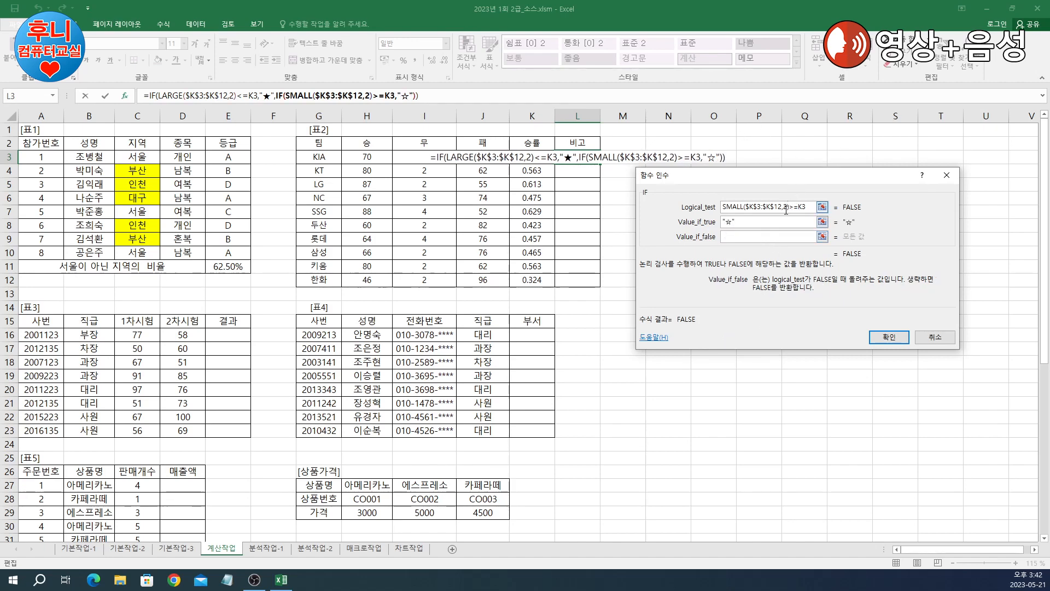
{"action": "type", "text": "\"\""}
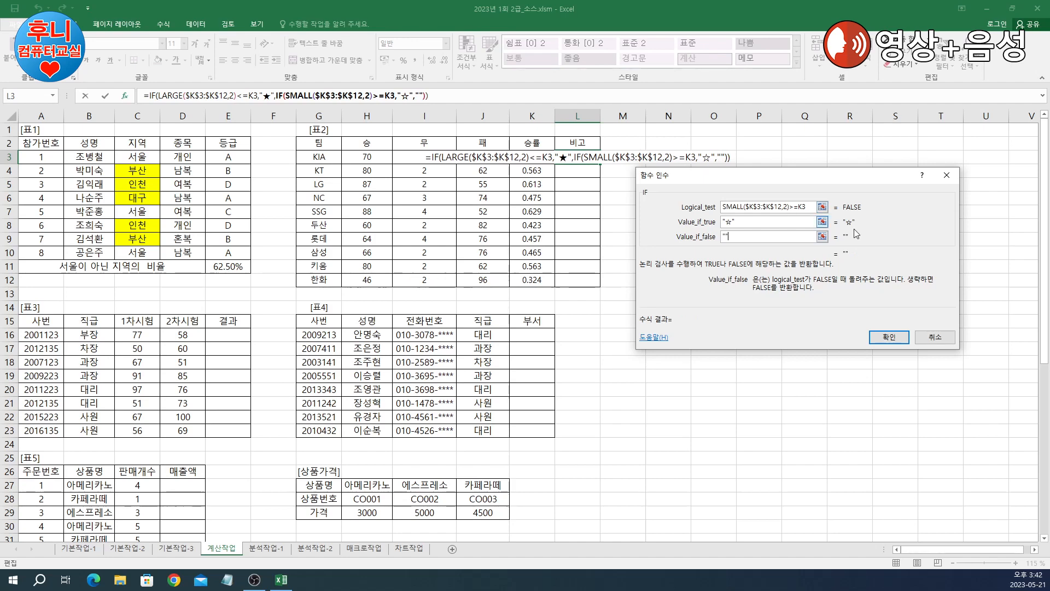
{"action": "left_click", "coordinate": [889, 337]}
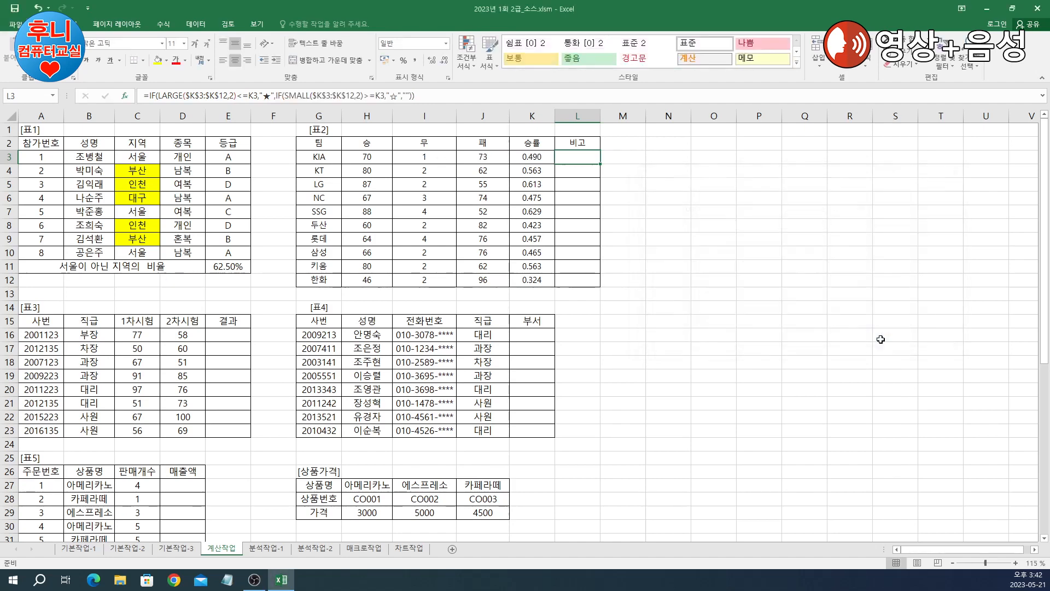
Step: Fill the L3 formula down to L12, starring LG and SSG (★) and 두산 and 한화 (☆)
{"action": "double_click", "coordinate": [601, 165]}
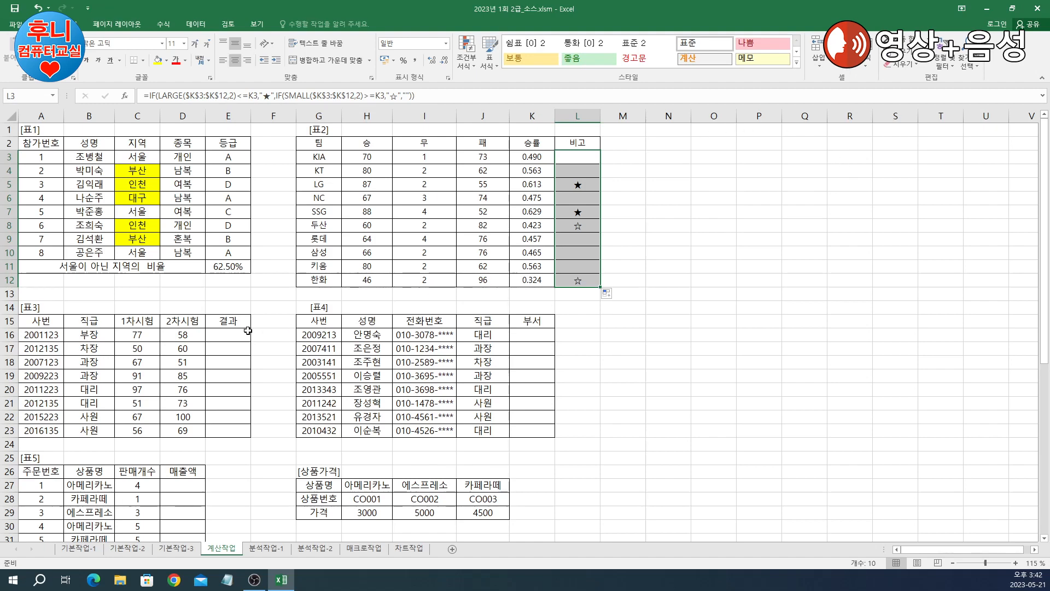
{"action": "left_click", "coordinate": [229, 333]}
{"action": "scroll", "coordinate": [272, 323], "scroll_direction": "down", "scroll_amount": 1}
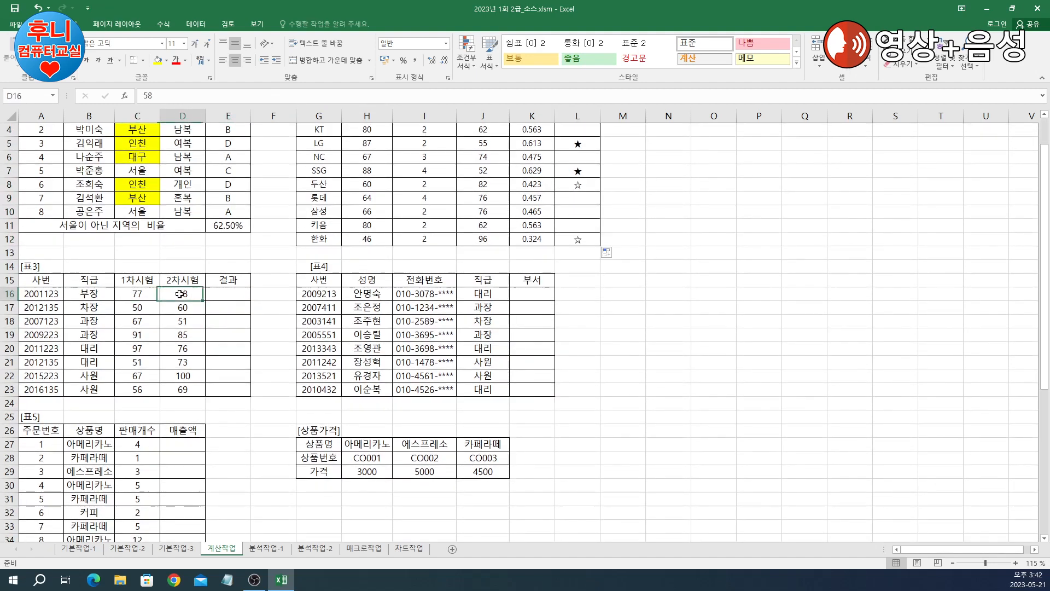
{"action": "left_click", "coordinate": [176, 294]}
{"action": "left_click", "coordinate": [227, 295]}
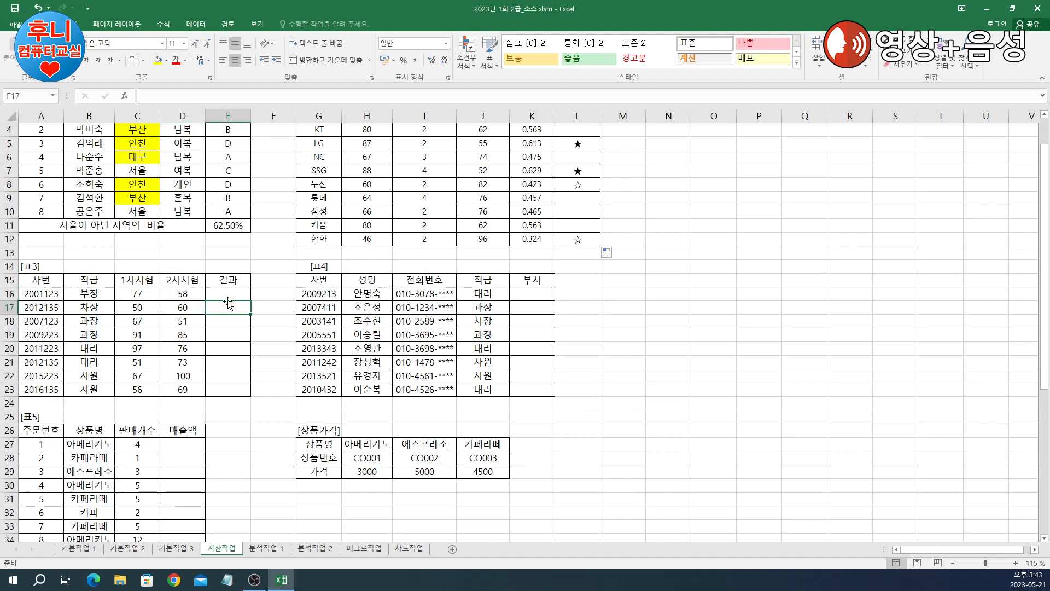
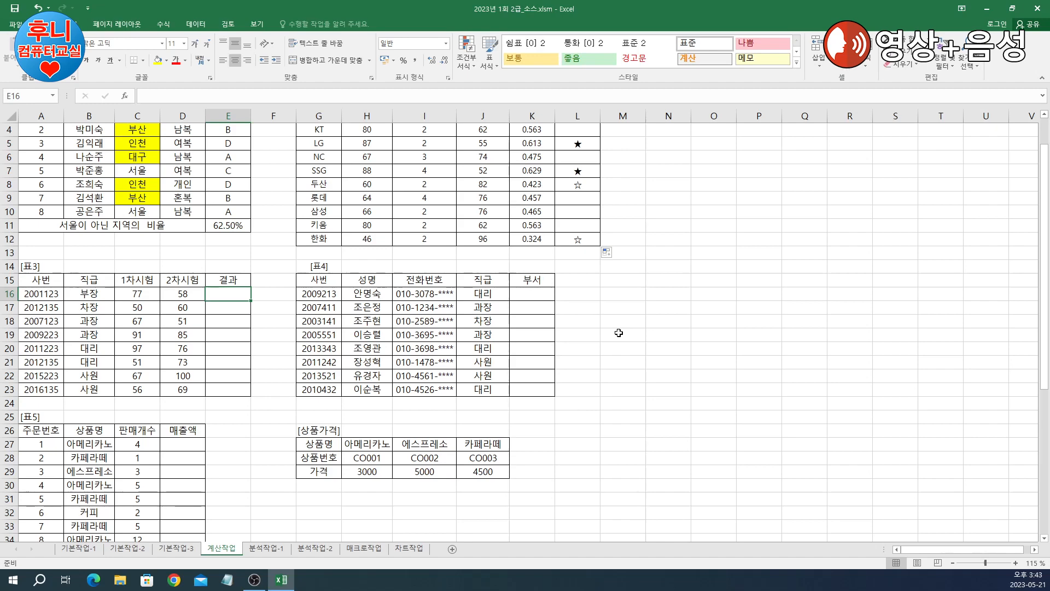
Step: Start an IF formula in E16 with OR as its logical test
{"action": "type", "text": "=if()"}
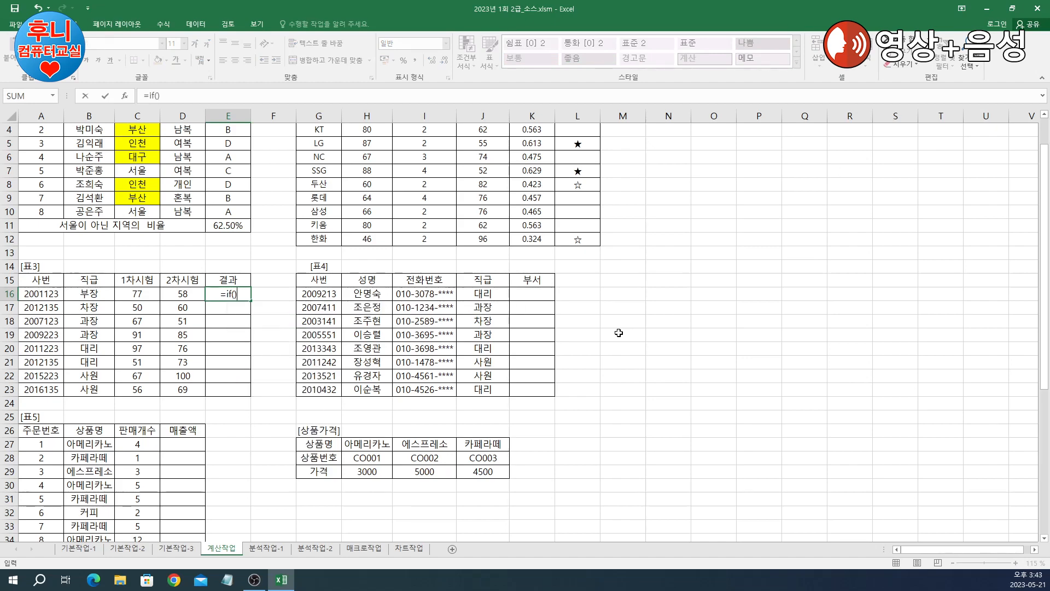
{"action": "left_click", "coordinate": [149, 96]}
{"action": "left_click", "coordinate": [125, 97]}
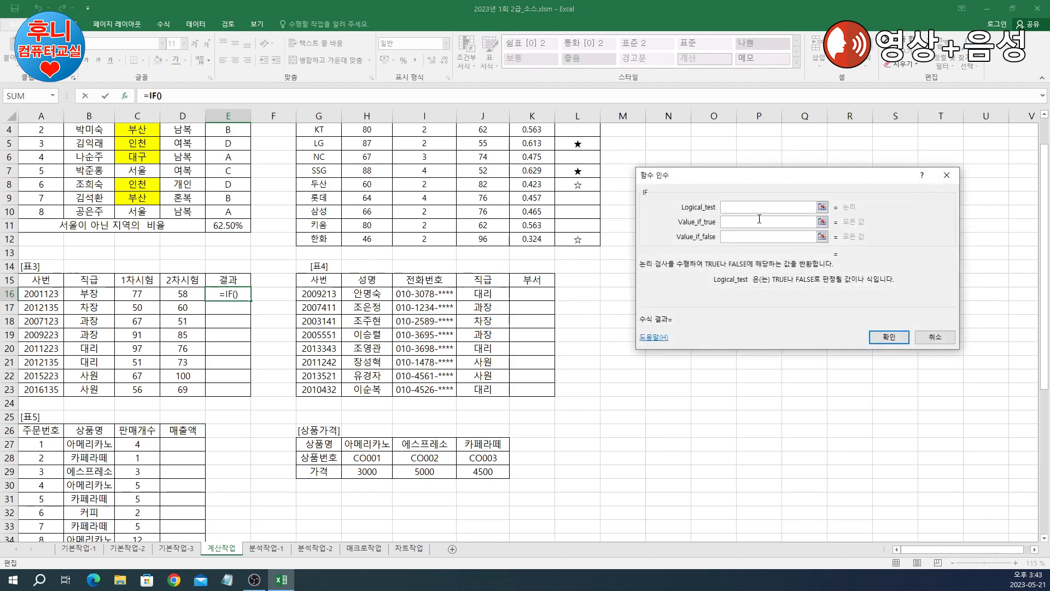
{"action": "type", "text": "or()"}
{"action": "left_click", "coordinate": [164, 96]}
{"action": "left_click_drag", "start_coordinate": [700, 182], "coordinate": [708, 235]}
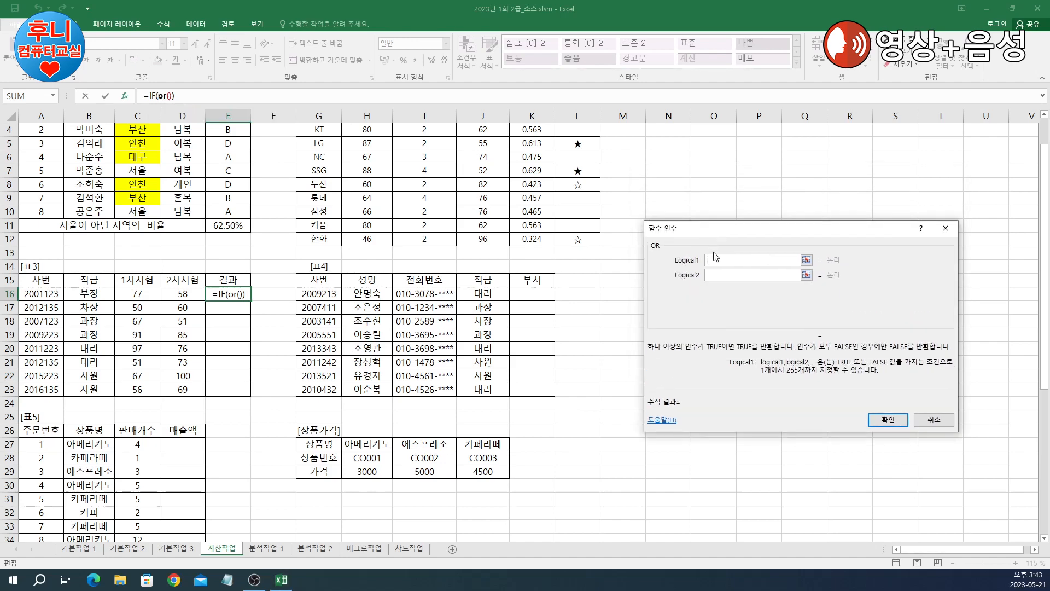
Step: Enter rank.eq() as OR's first condition, fixing the typo, and edit its arguments
{"action": "left_click", "coordinate": [720, 260]}
{"action": "type", "text": "rank.ez"}
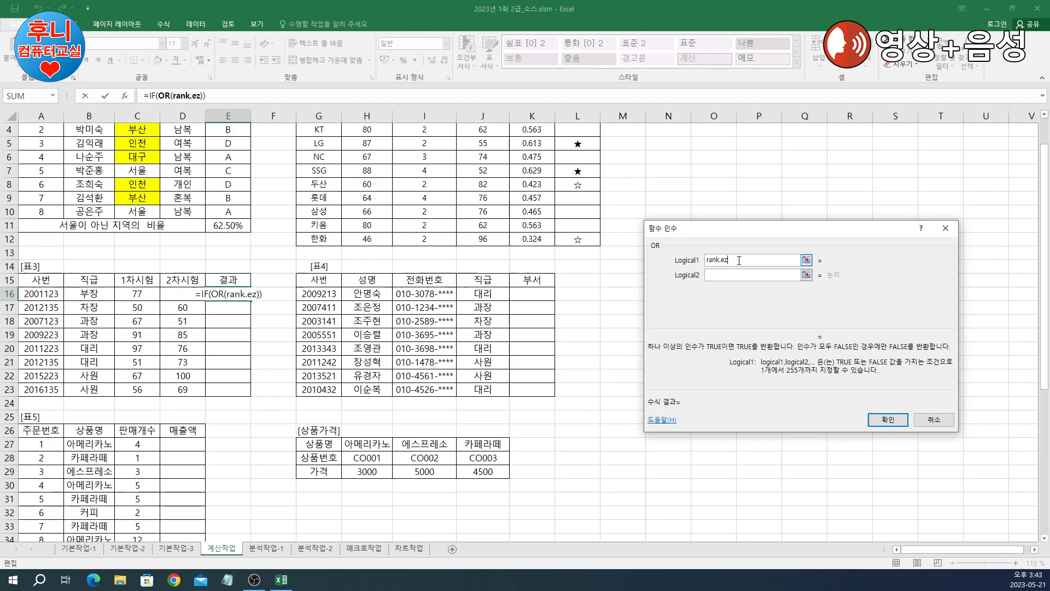
{"action": "key", "text": "BackSpace"}
{"action": "type", "text": "q90"}
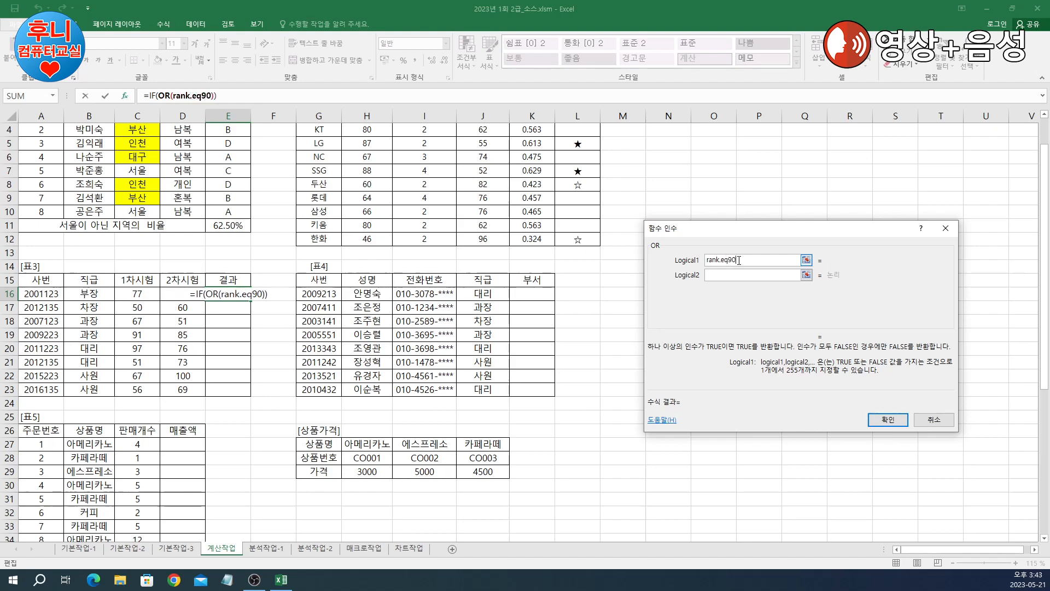
{"action": "key", "text": "BackSpace"}
{"action": "key", "text": "BackSpace"}
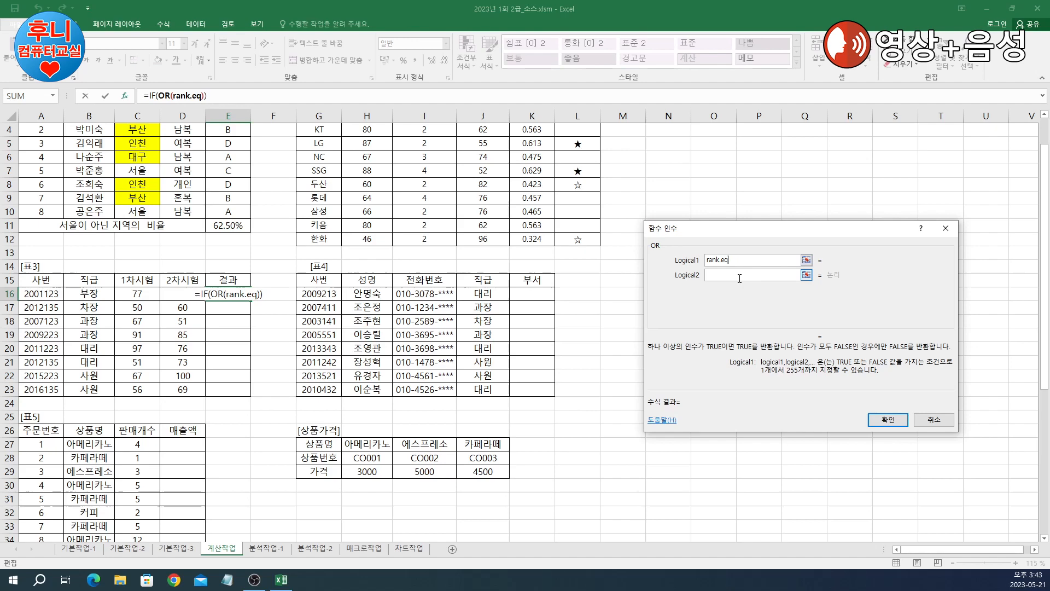
{"action": "left_click", "coordinate": [176, 96]}
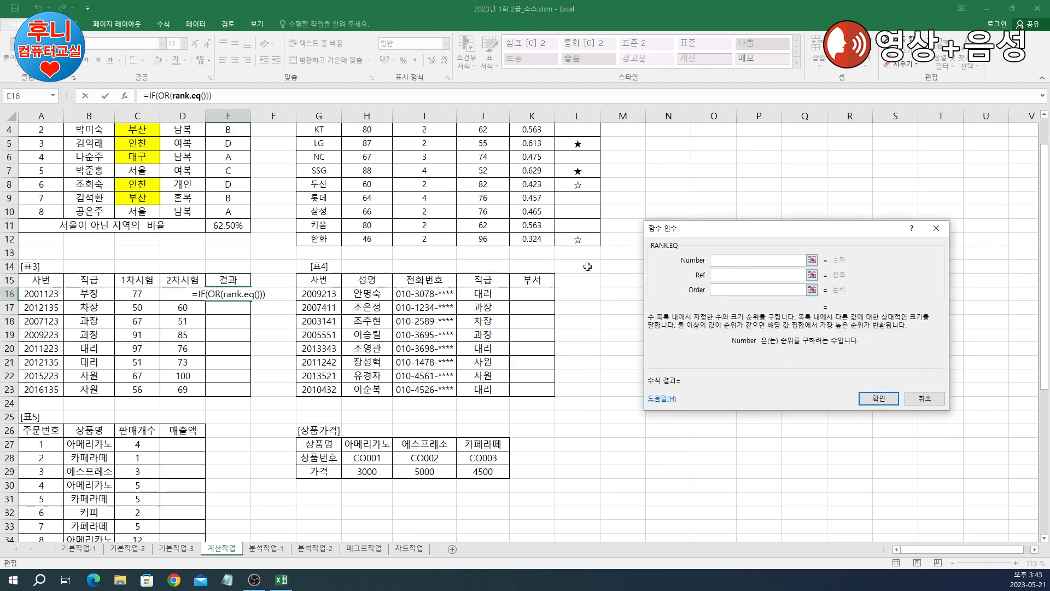
Step: Make OR's first condition RANK.EQ(C16,$C$16:$C$23)<=3
{"action": "left_click_drag", "start_coordinate": [146, 295], "coordinate": [170, 389]}
{"action": "left_click", "coordinate": [144, 293]}
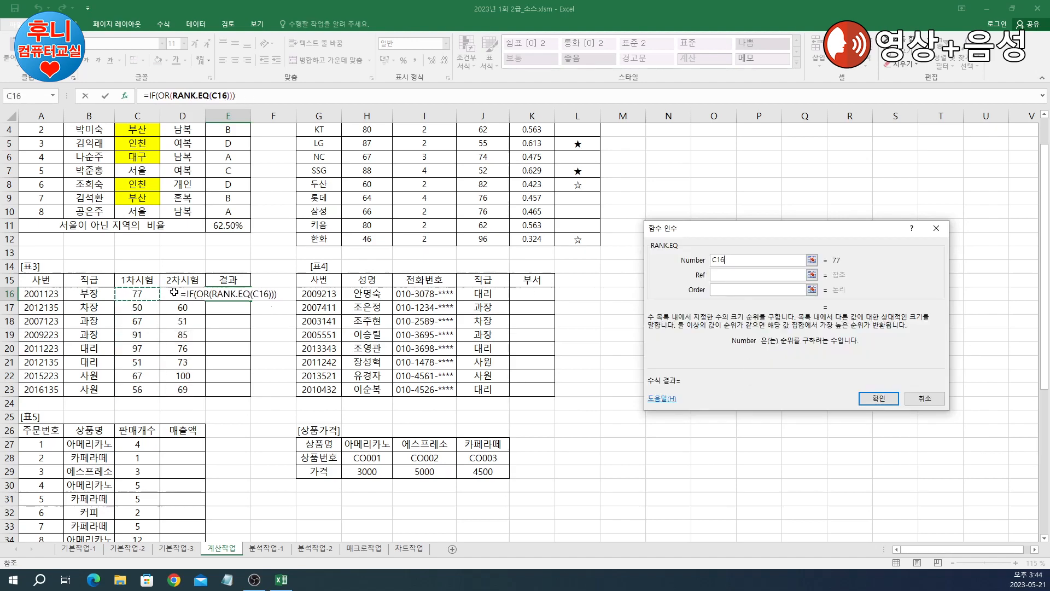
{"action": "left_click", "coordinate": [787, 274]}
{"action": "left_click_drag", "start_coordinate": [142, 293], "coordinate": [139, 394]}
{"action": "key", "text": "F4"}
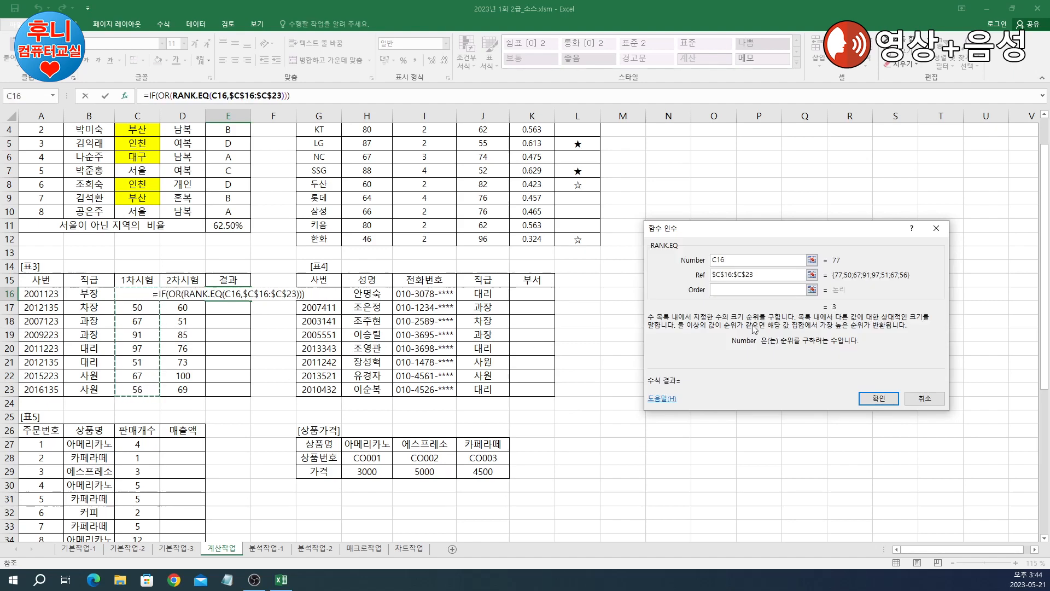
{"action": "left_click", "coordinate": [164, 96]}
{"action": "left_click", "coordinate": [796, 260]}
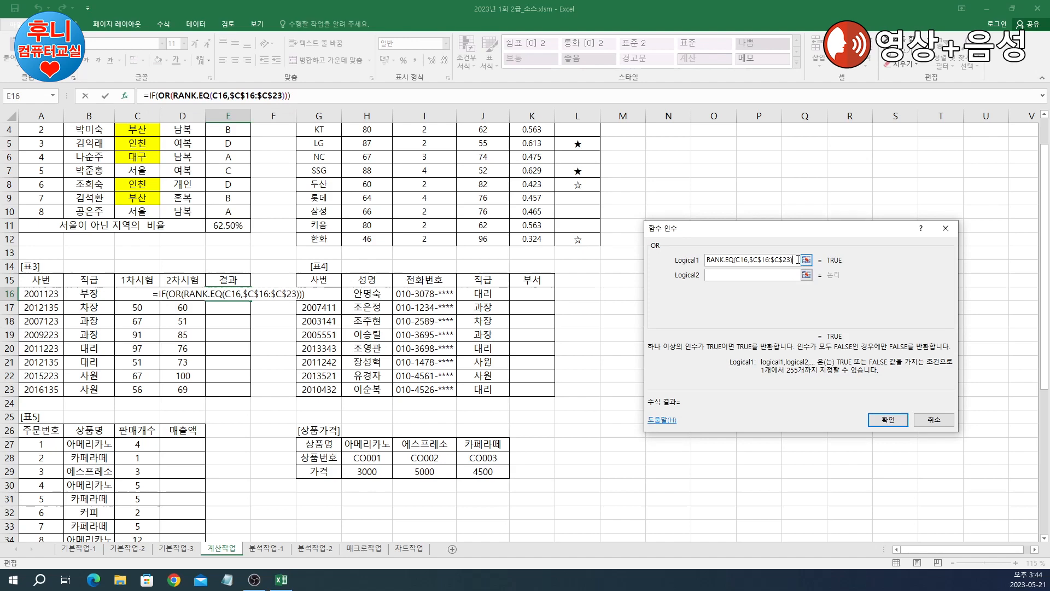
{"action": "type", "text": "<="}
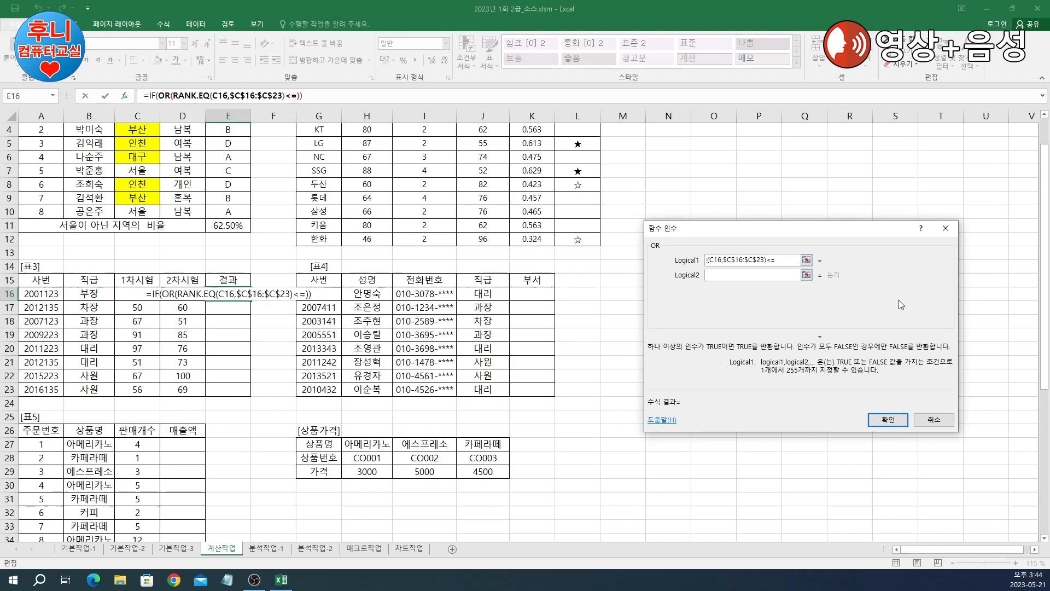
{"action": "type", "text": "3"}
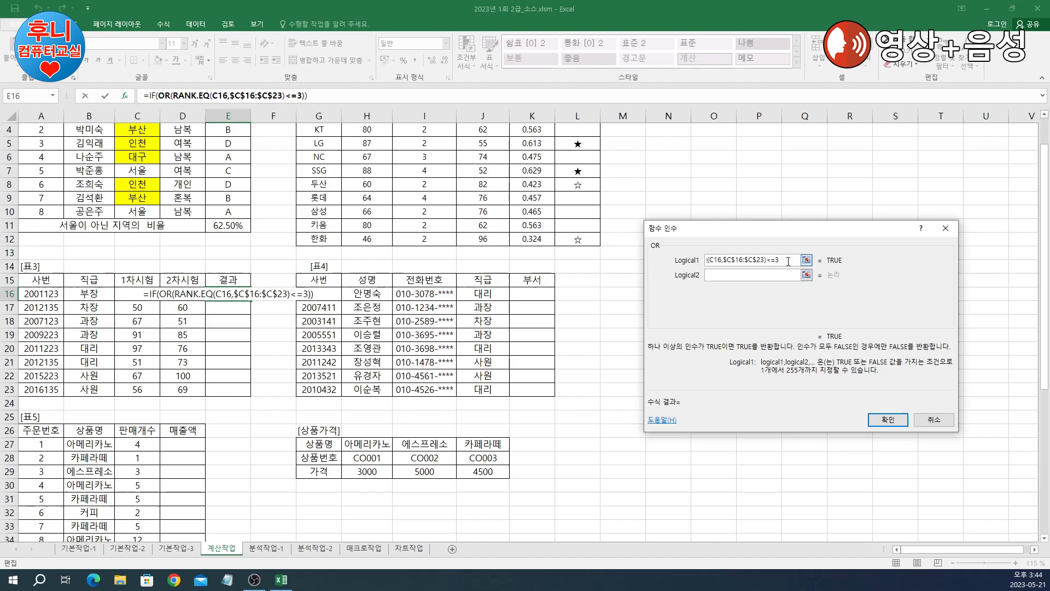
Step: Copy the condition into the second slot and change it to RANK.EQ(D16,$D$16:$D$23)<=3
{"action": "left_click_drag", "start_coordinate": [788, 261], "coordinate": [515, 260]}
{"action": "key", "text": "ctrl+c"}
{"action": "left_click", "coordinate": [730, 275]}
{"action": "key", "text": "ctrl+v"}
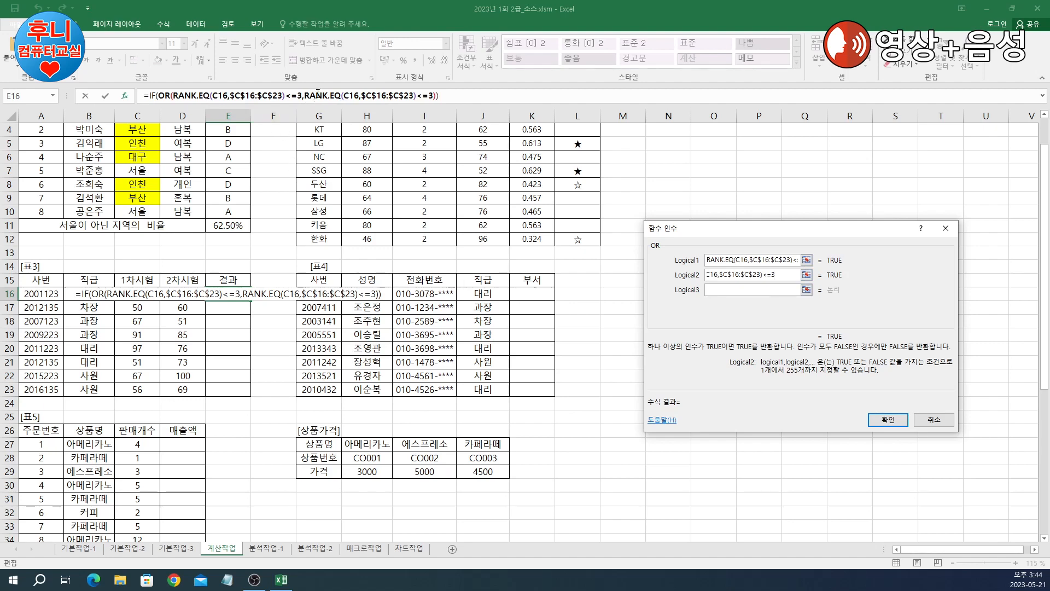
{"action": "left_click", "coordinate": [312, 95]}
{"action": "left_click", "coordinate": [657, 256]}
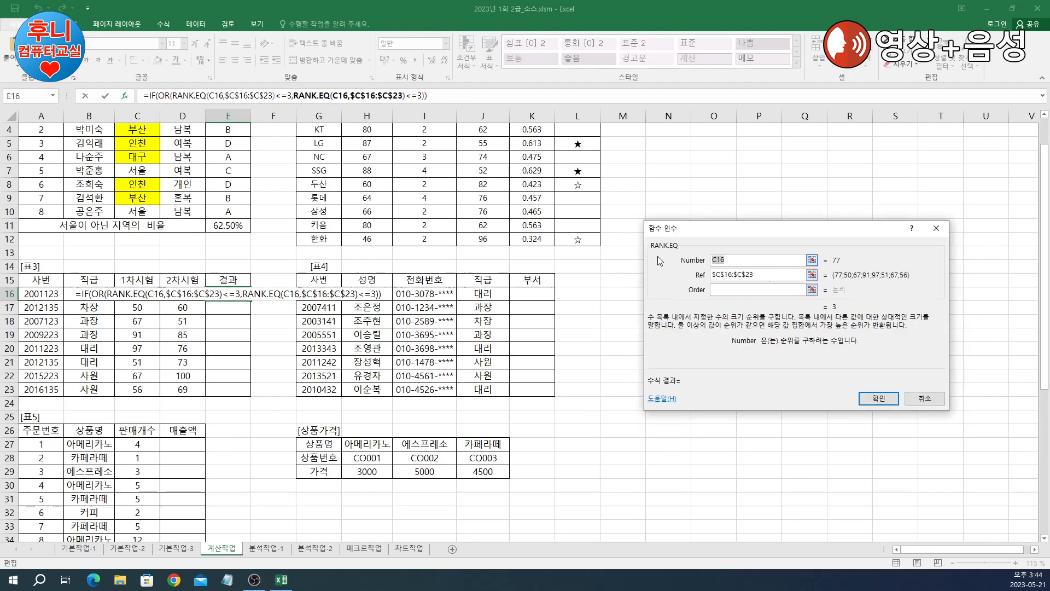
{"action": "left_click", "coordinate": [193, 293]}
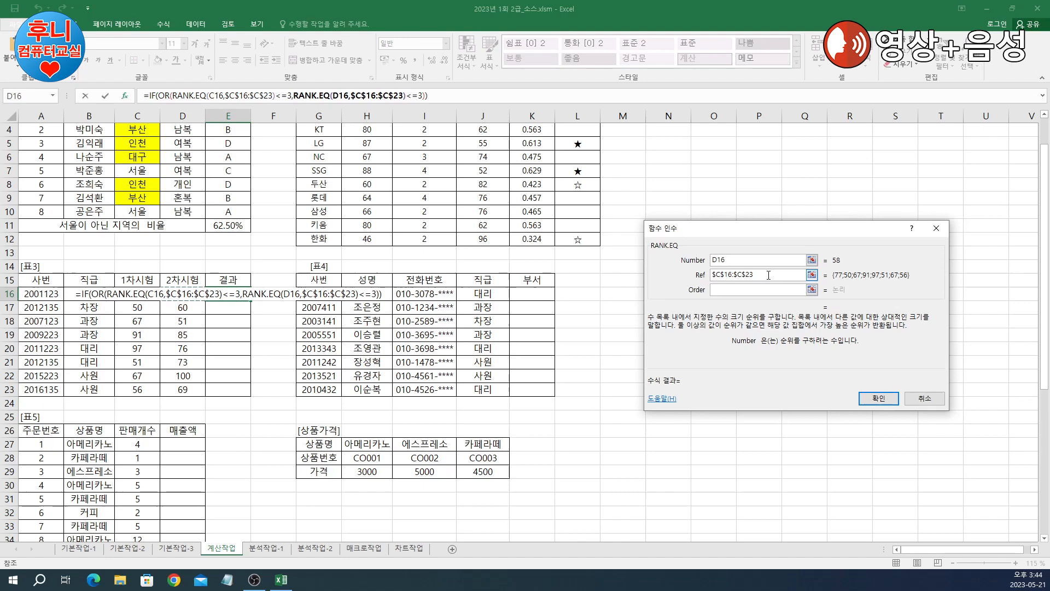
{"action": "key", "text": "Tab"}
{"action": "left_click_drag", "start_coordinate": [179, 291], "coordinate": [182, 389]}
{"action": "key", "text": "F4"}
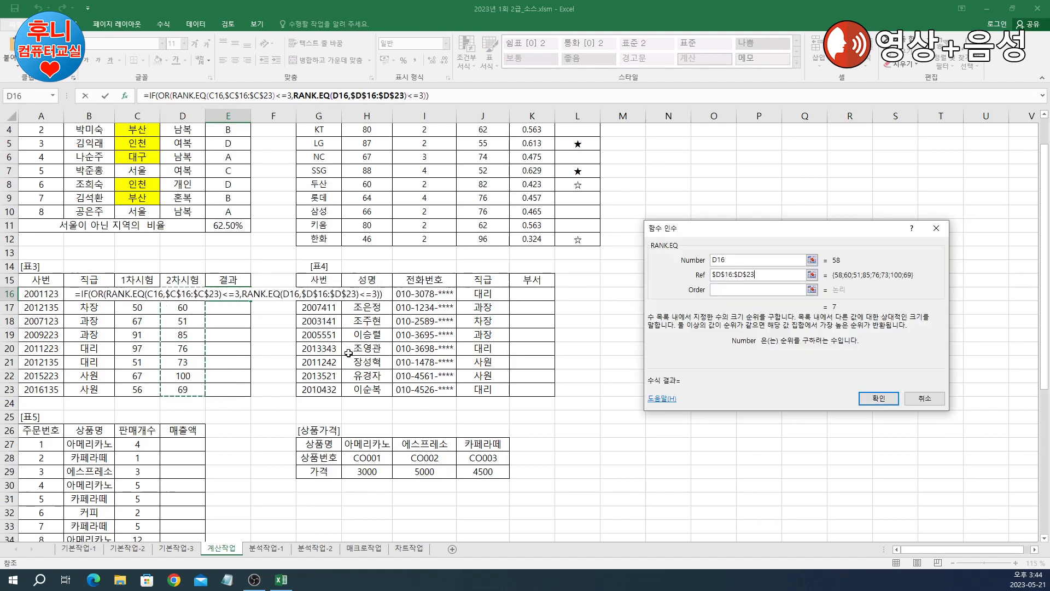
{"action": "left_click", "coordinate": [166, 97]}
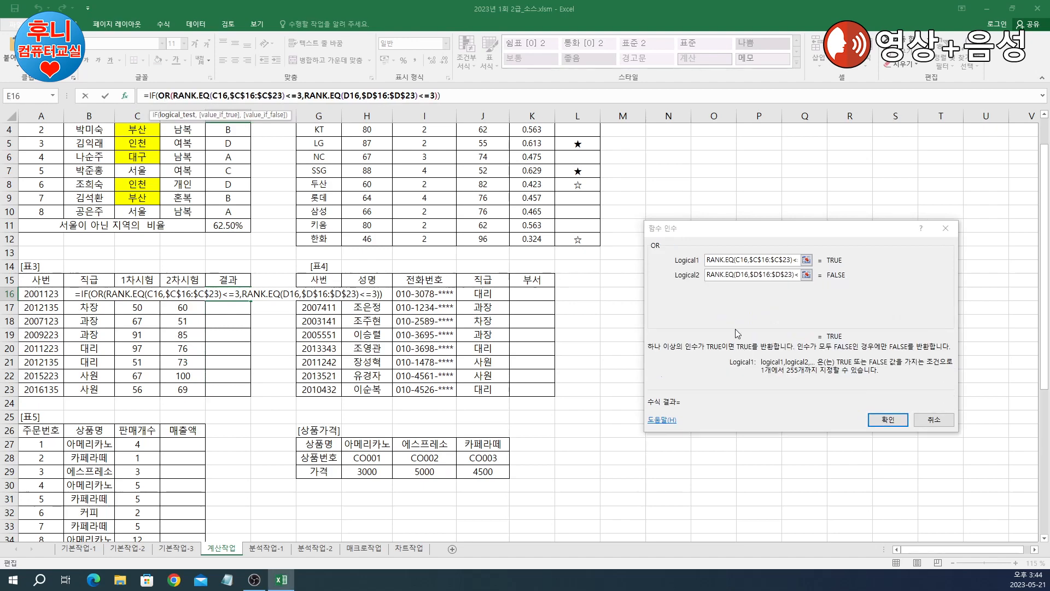
Step: Review both OR conditions in the Function Arguments dialog
{"action": "left_click", "coordinate": [745, 260]}
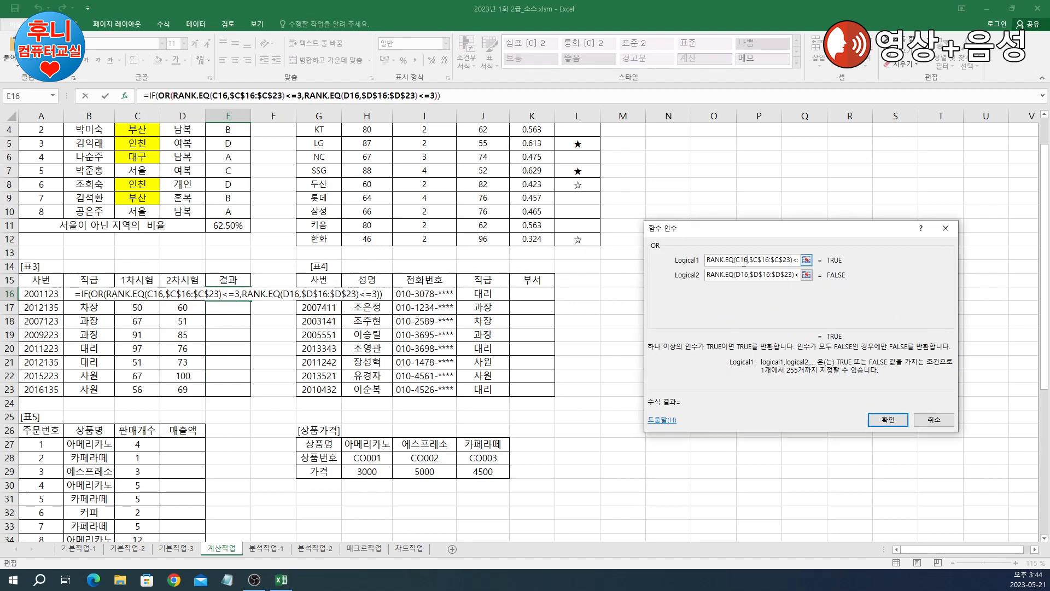
{"action": "left_click_drag", "start_coordinate": [791, 263], "coordinate": [807, 261]}
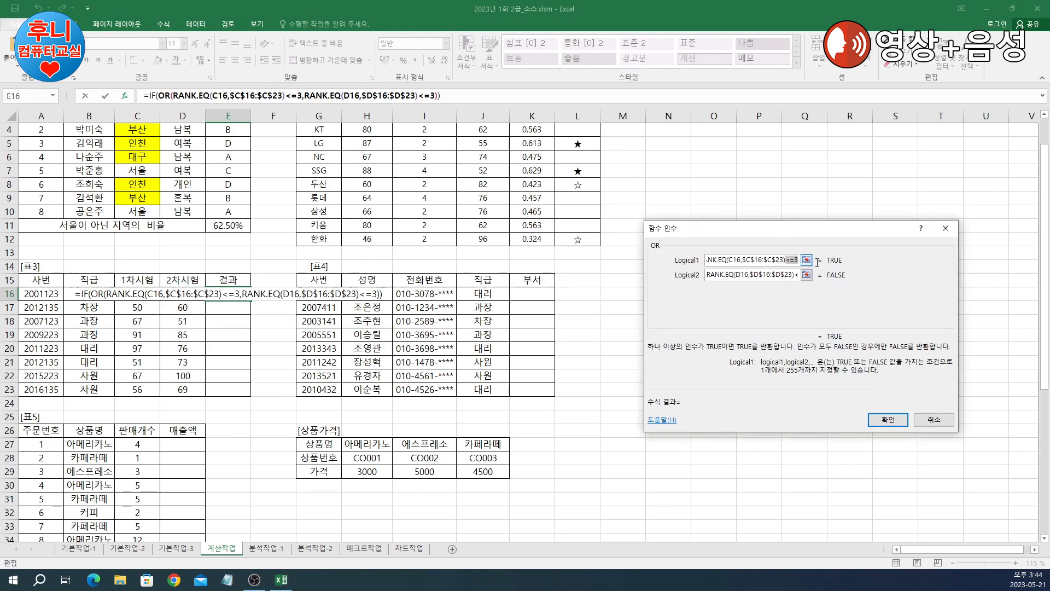
{"action": "left_click", "coordinate": [782, 261]}
{"action": "left_click", "coordinate": [759, 273]}
{"action": "left_click", "coordinate": [724, 275]}
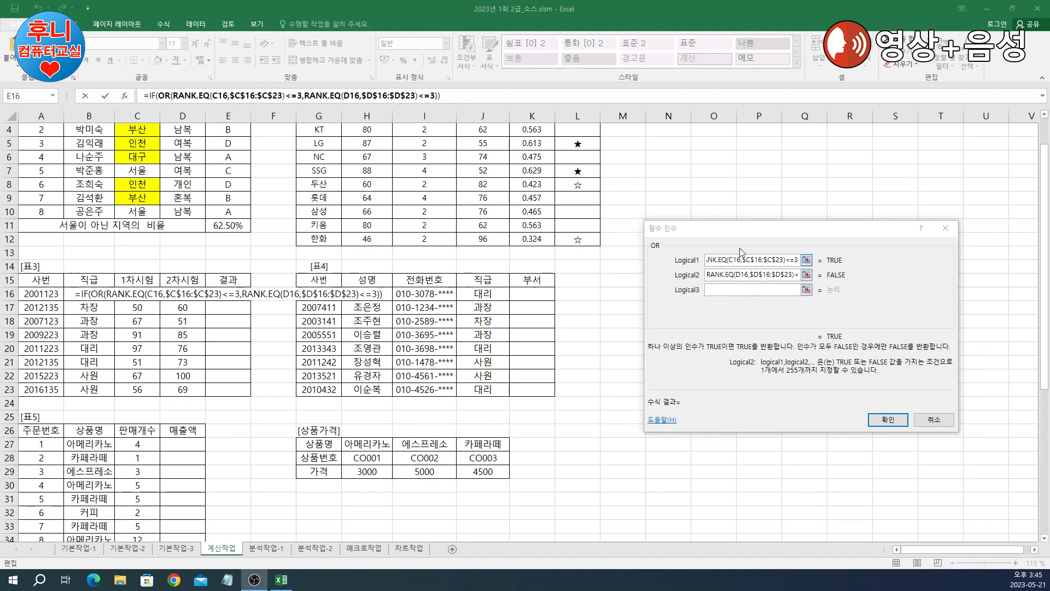
{"action": "left_click_drag", "start_coordinate": [744, 228], "coordinate": [714, 223]}
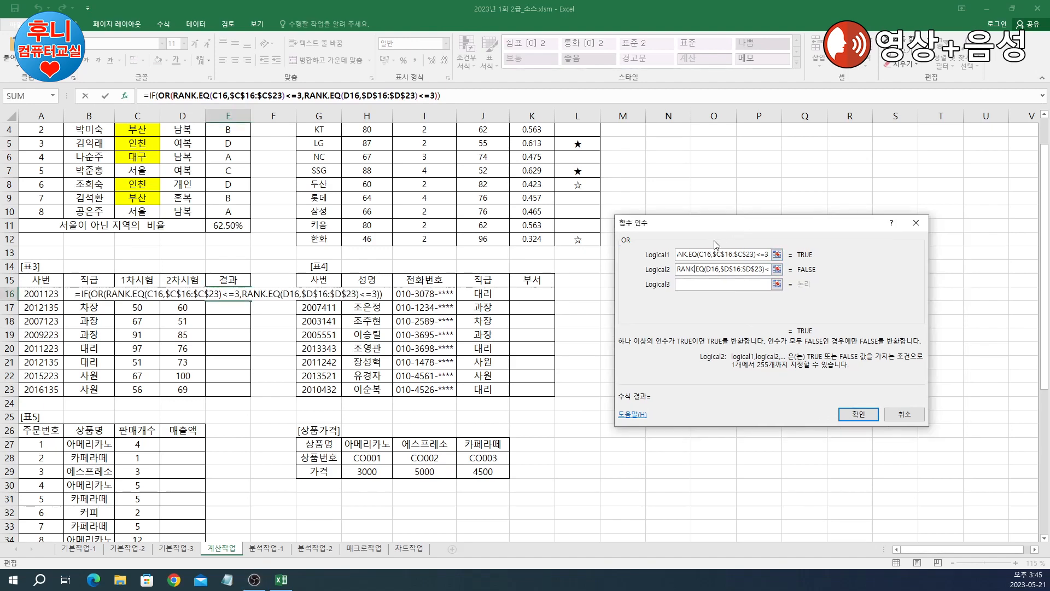
Step: Have IF return 통과 when true and "" otherwise, then fill E16 down to E23
{"action": "left_click", "coordinate": [156, 96]}
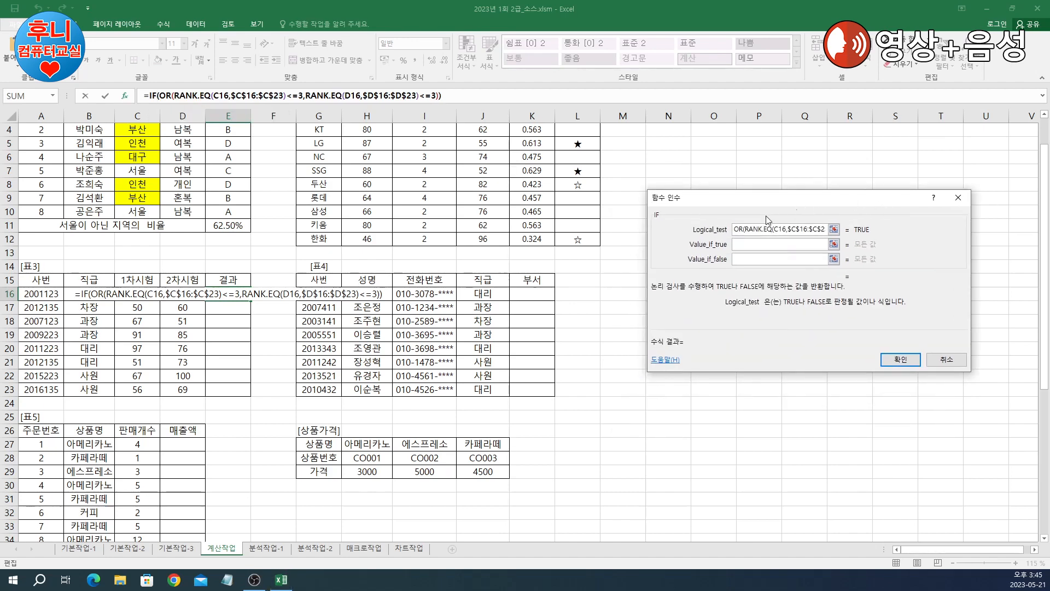
{"action": "left_click", "coordinate": [749, 245]}
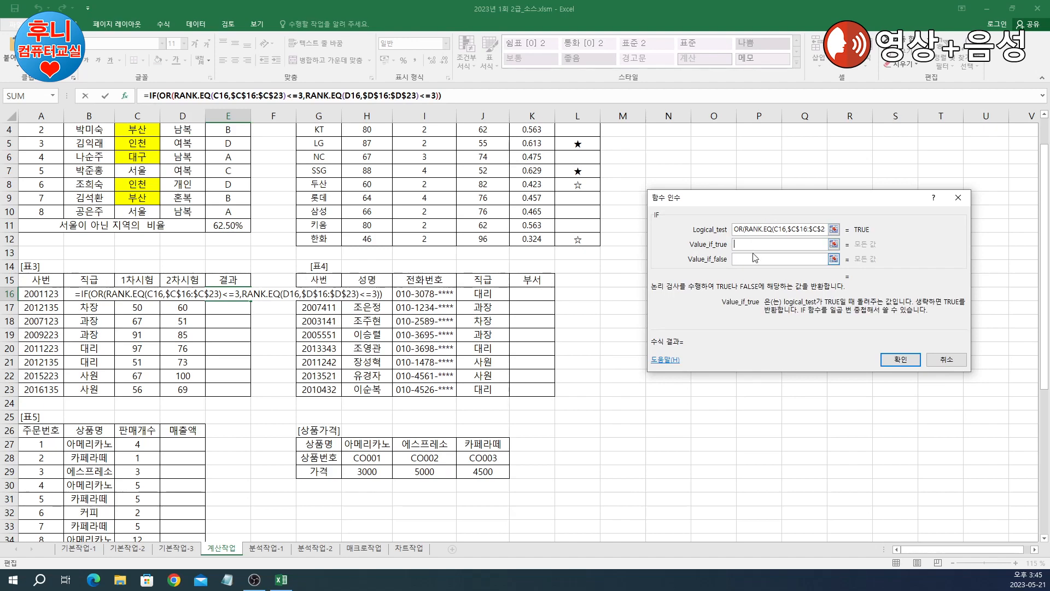
{"action": "type", "text": "통"}
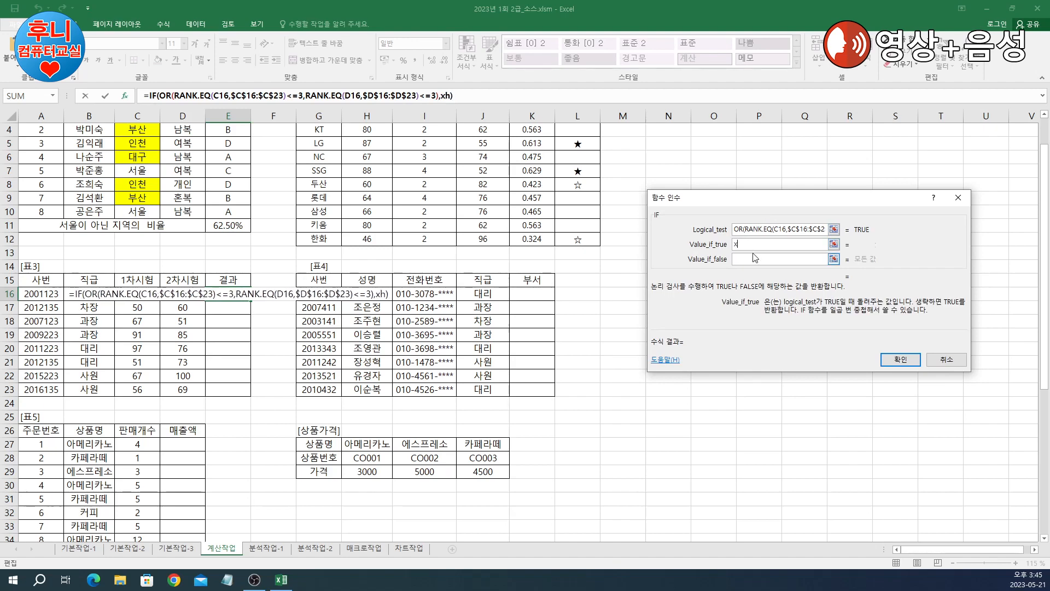
{"action": "type", "text": "과"}
{"action": "left_click", "coordinate": [755, 258]}
{"action": "type", "text": "\"\""}
{"action": "left_click", "coordinate": [898, 363]}
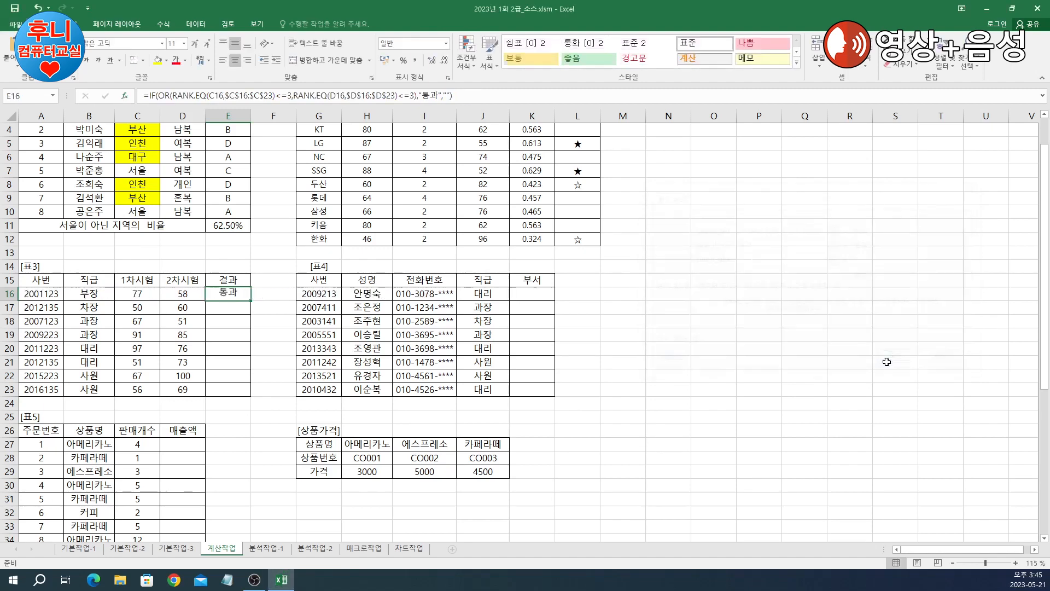
{"action": "double_click", "coordinate": [252, 301]}
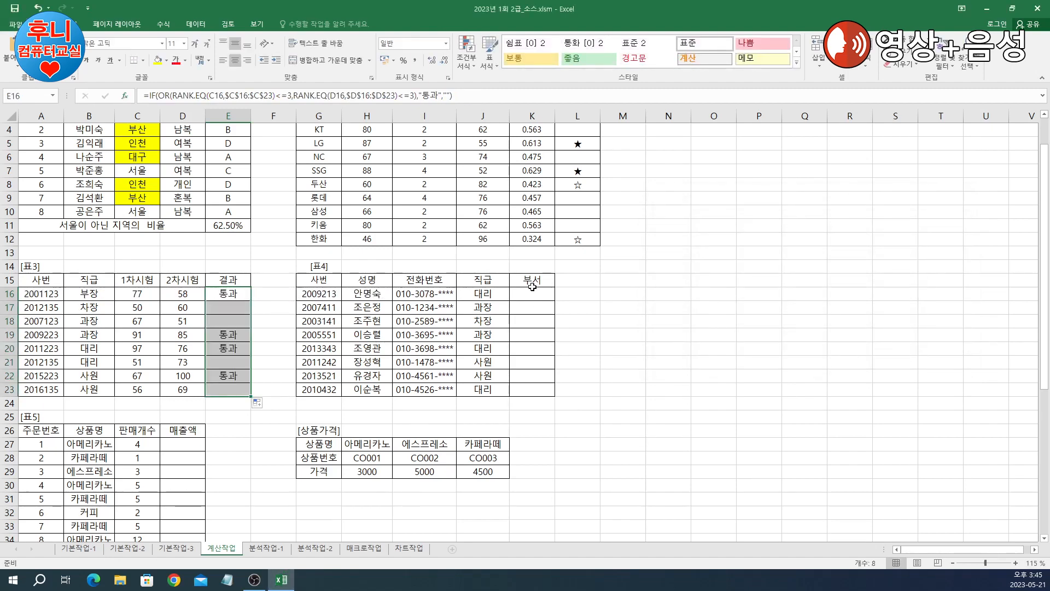
{"action": "left_click", "coordinate": [624, 335]}
{"action": "left_click", "coordinate": [527, 292]}
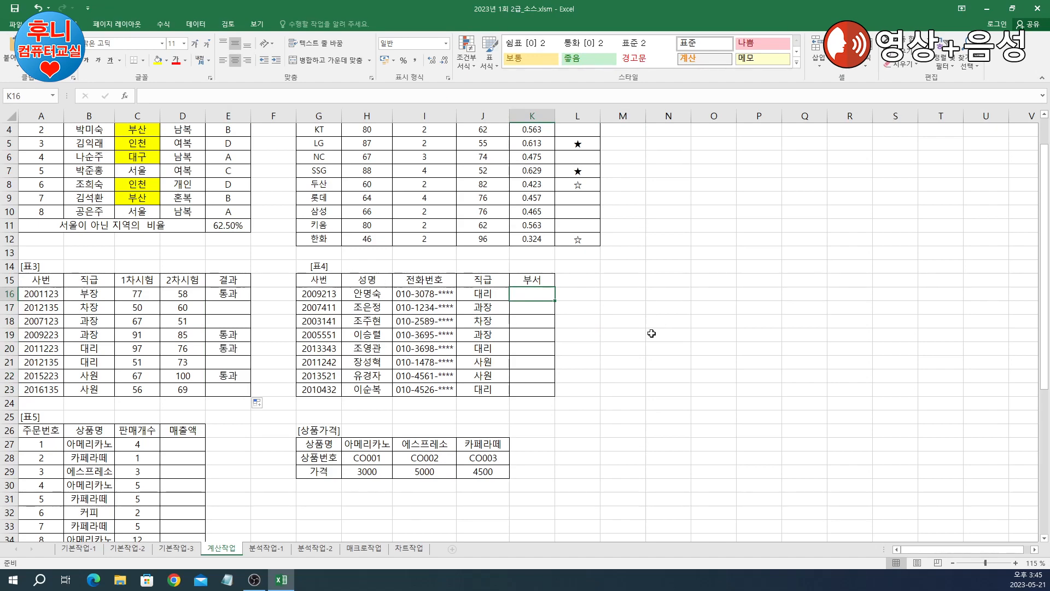
Step: Start K16's IF formula with RIGHT(G16,1) as the logical test
{"action": "type", "text": "="}
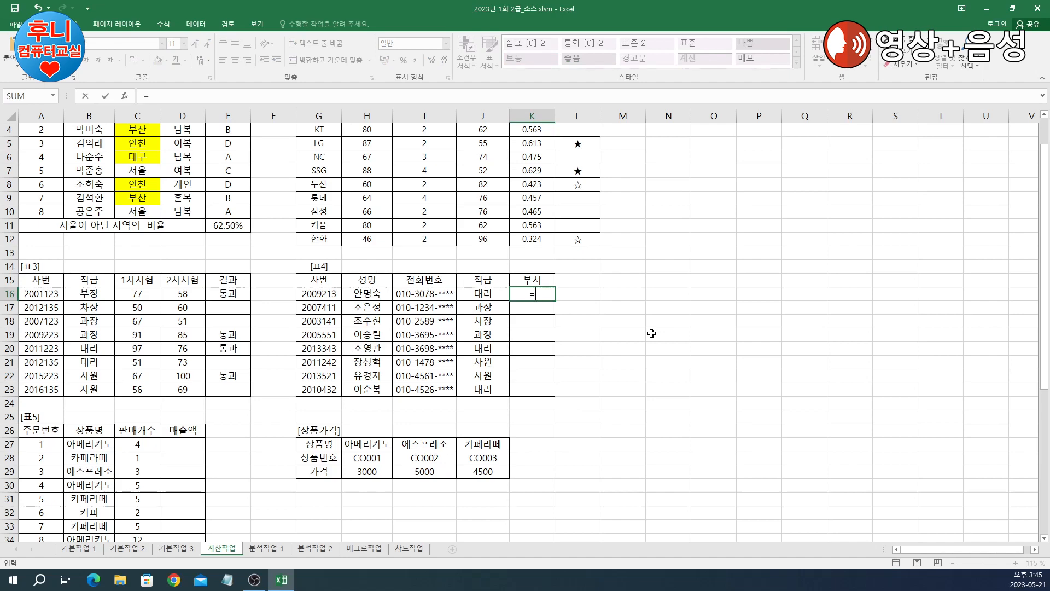
{"action": "type", "text": "ㅏif()"}
{"action": "left_click", "coordinate": [125, 96]}
{"action": "left_click_drag", "start_coordinate": [769, 205], "coordinate": [784, 263]}
{"action": "type", "text": "right()"}
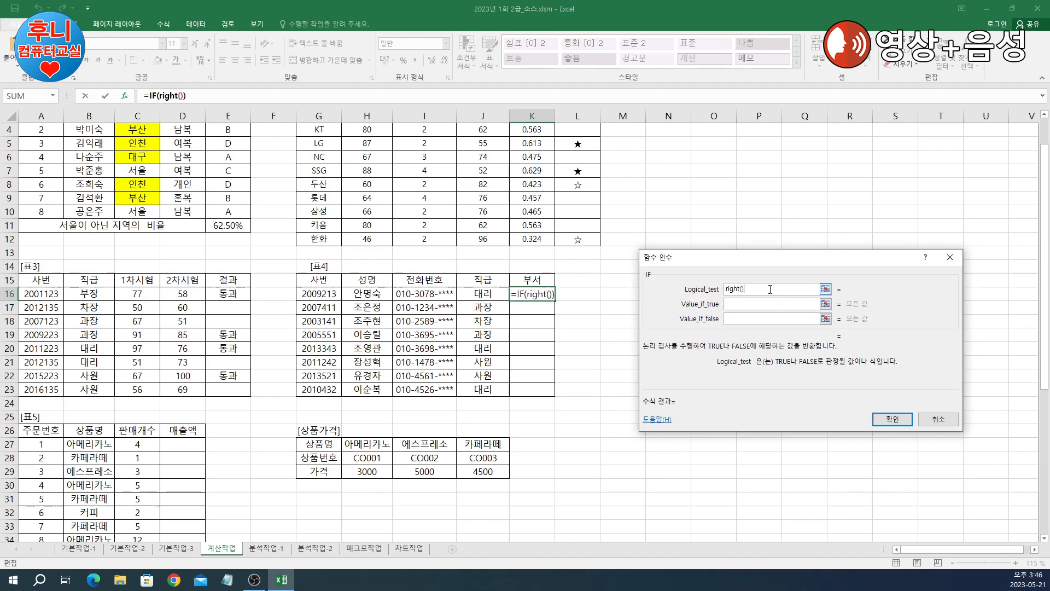
{"action": "left_click", "coordinate": [168, 96]}
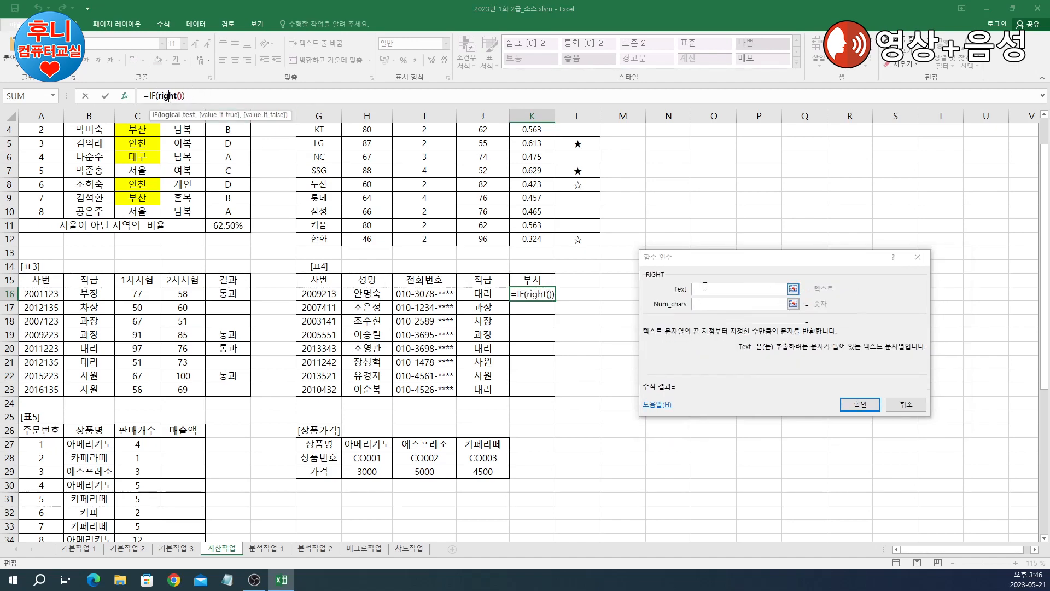
{"action": "left_click", "coordinate": [327, 296]}
{"action": "left_click", "coordinate": [760, 305]}
{"action": "type", "text": "1"}
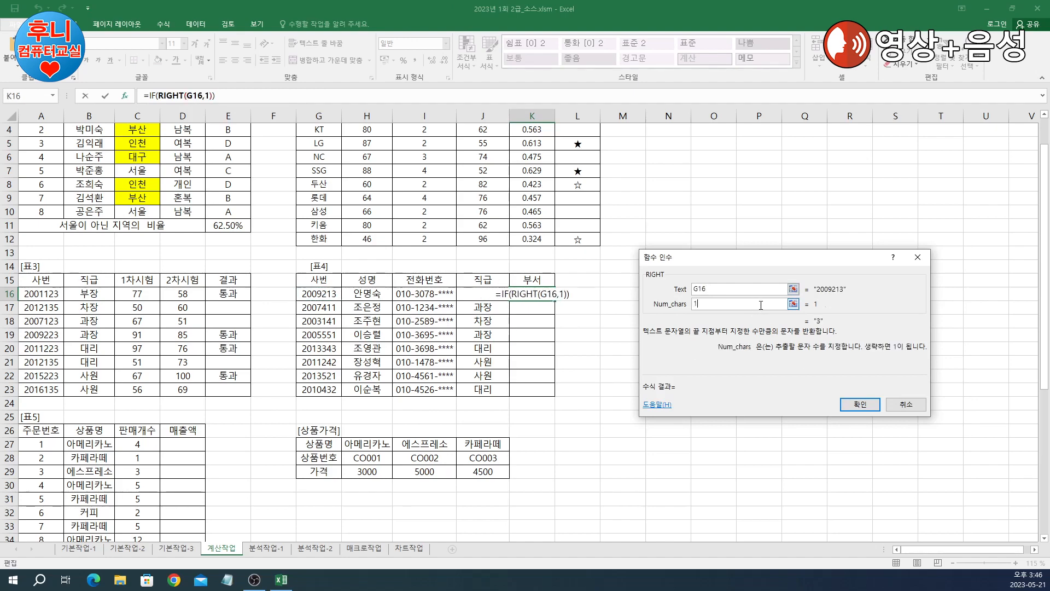
{"action": "left_click", "coordinate": [157, 97]}
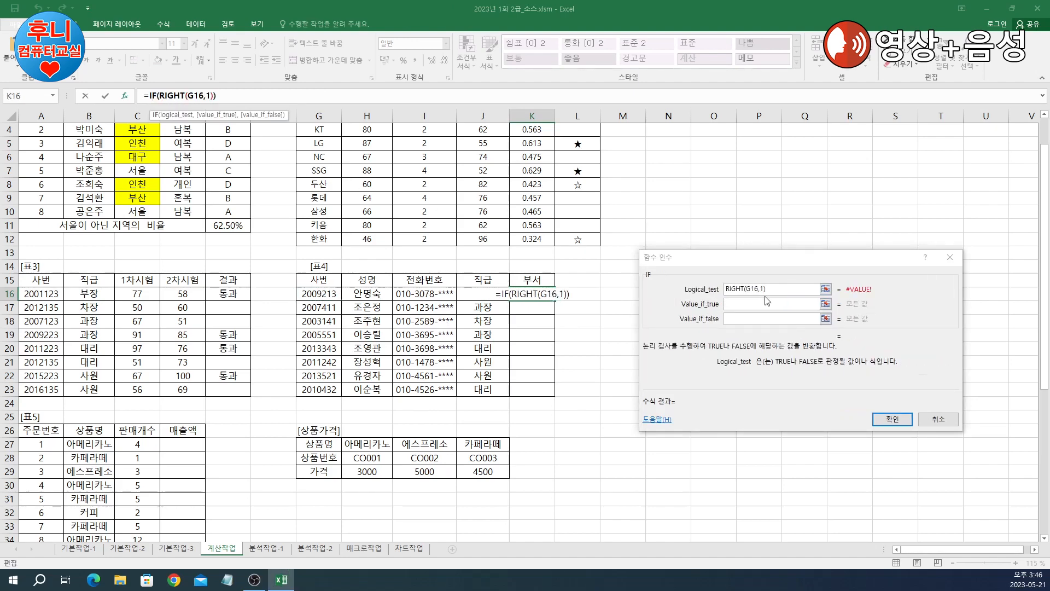
Step: Complete the test as RIGHT(G16,1)="1" and return 재무부 when true
{"action": "type", "text": "=\"\""}
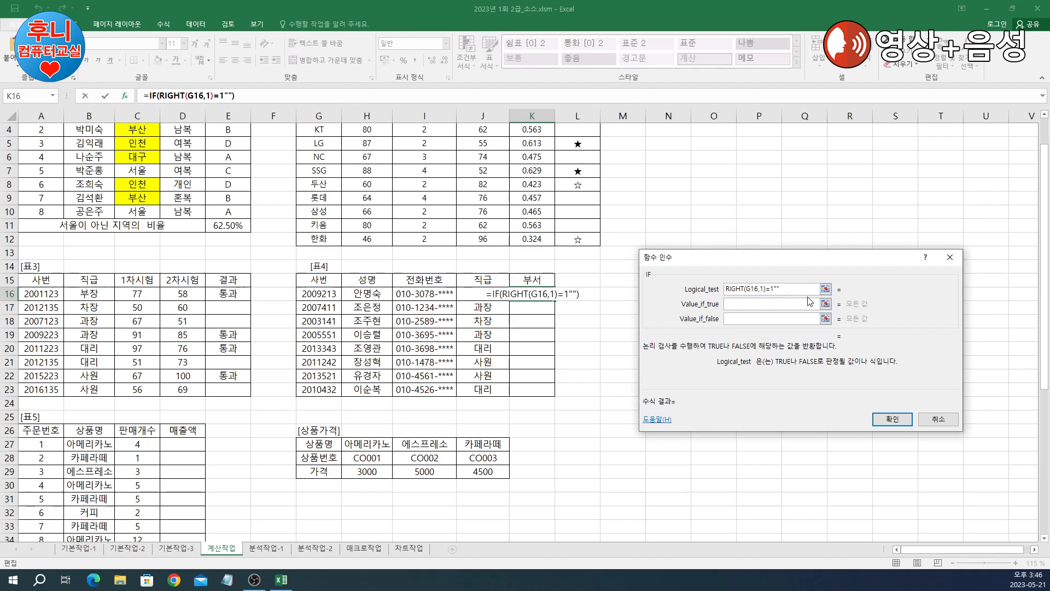
{"action": "key", "text": "Delete"}
{"action": "type", "text": "1\""}
{"action": "left_click_drag", "start_coordinate": [829, 259], "coordinate": [835, 222]}
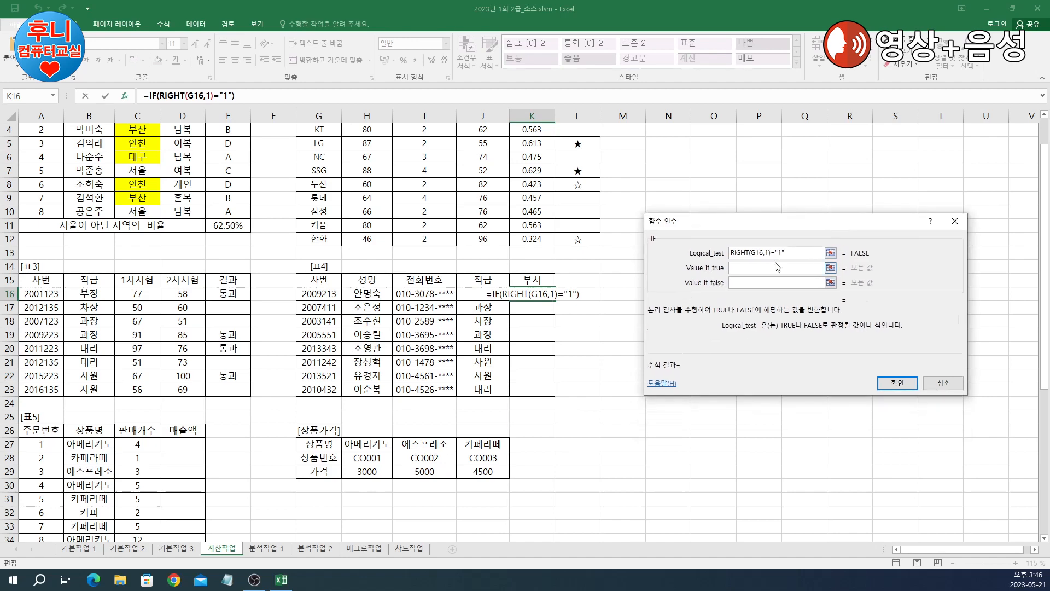
{"action": "left_click", "coordinate": [768, 267]}
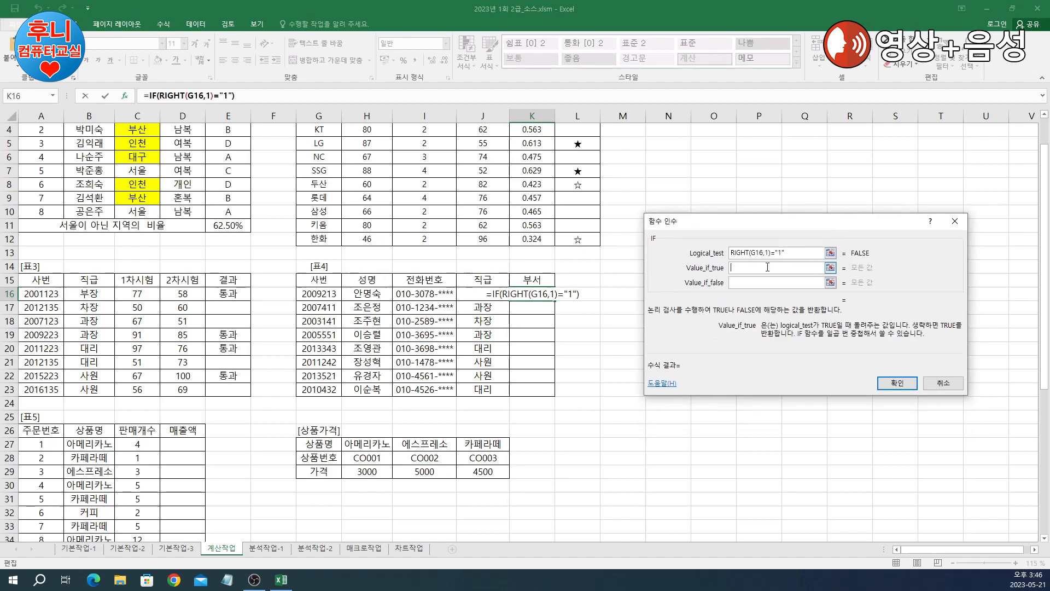
{"action": "type", "text": "재ㅜㅁ"}
{"action": "key", "text": "BackSpace"}
{"action": "key", "text": "BackSpace"}
{"action": "type", "text": "뮤ㅜ"}
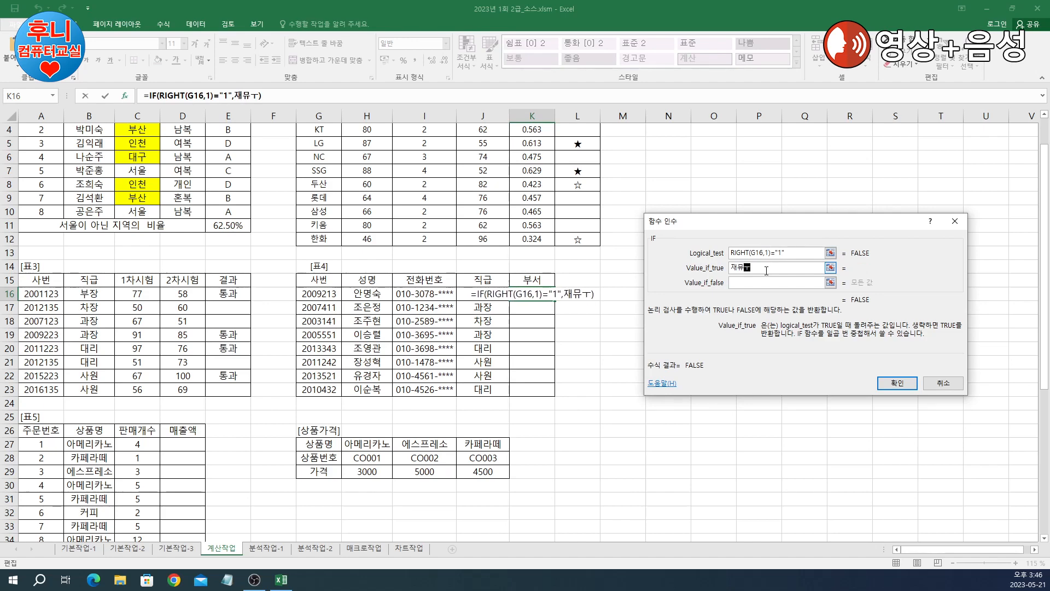
{"action": "key", "text": "BackSpace"}
{"action": "key", "text": "BackSpace"}
{"action": "type", "text": "무부"}
{"action": "key", "text": "Tab"}
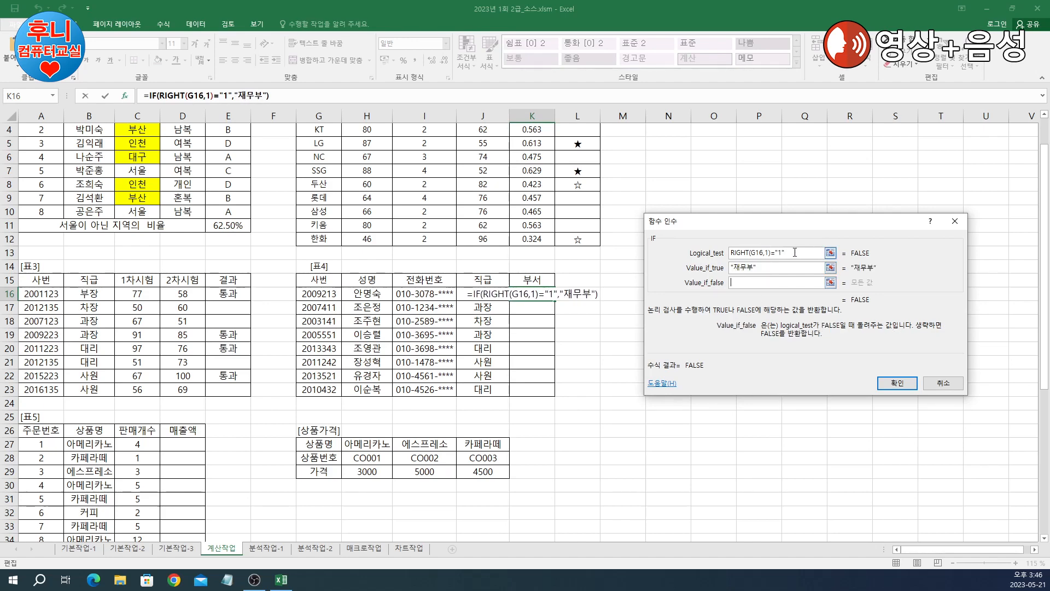
Step: Enter a nested IF as the false result, removing the wrongly quoted entry
{"action": "left_click", "coordinate": [796, 258]}
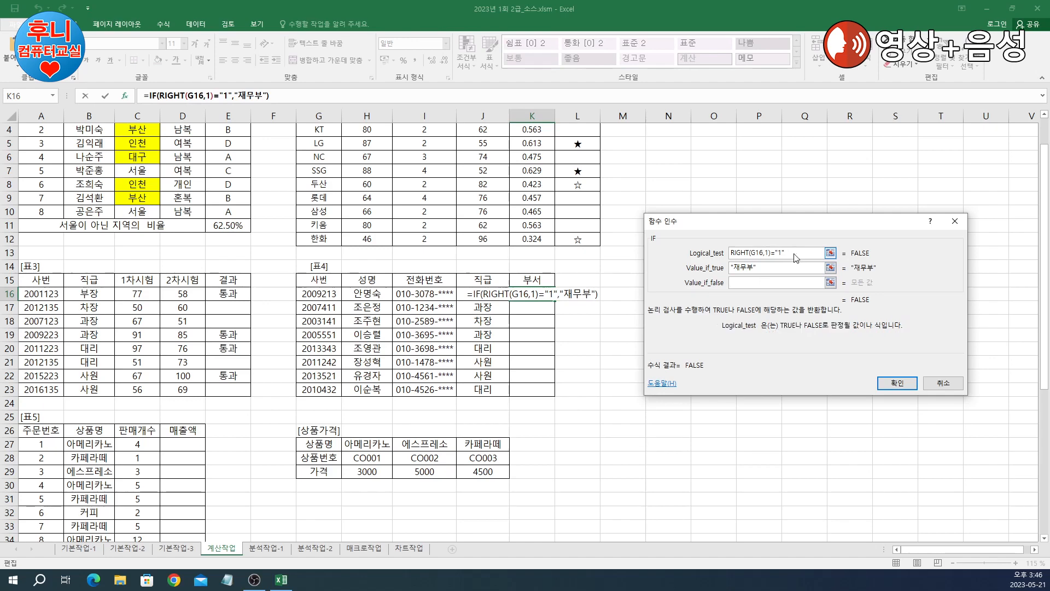
{"action": "left_click", "coordinate": [760, 282]}
{"action": "type", "text": "if"}
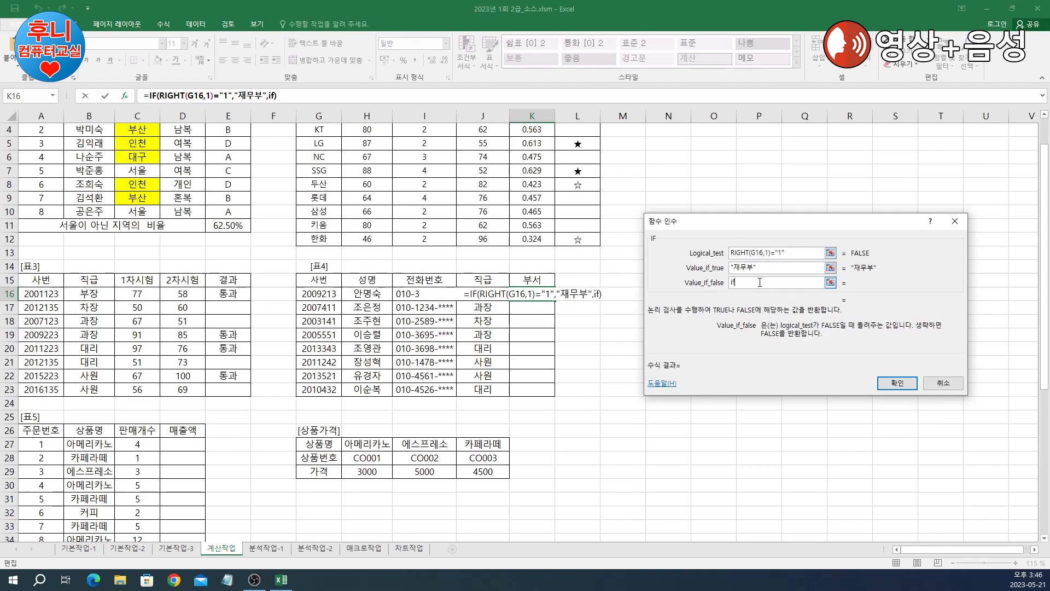
{"action": "type", "text": "()"}
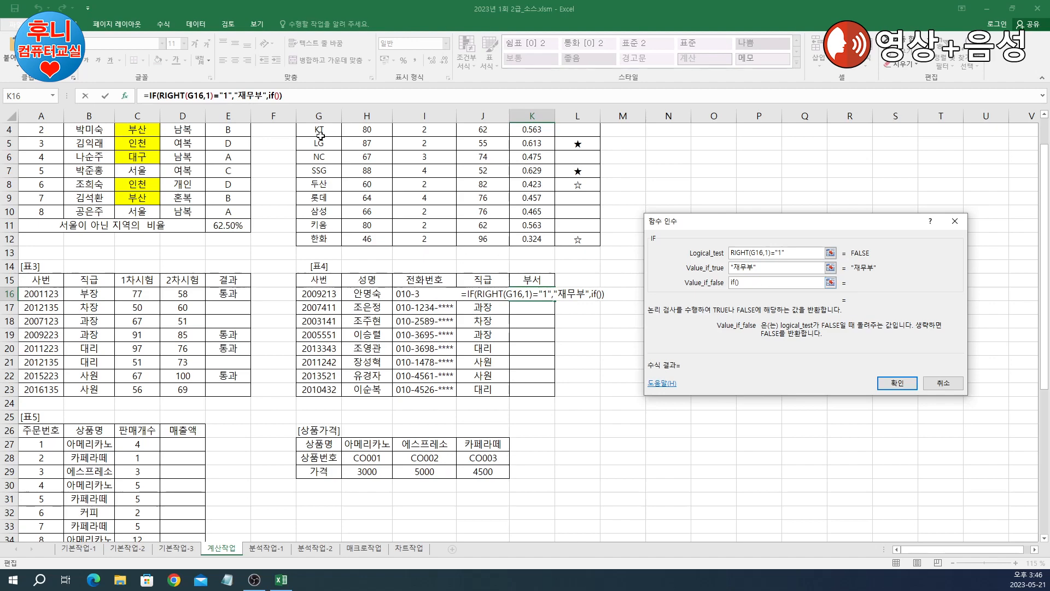
{"action": "key", "text": "Tab"}
{"action": "key", "text": "ctrl+c"}
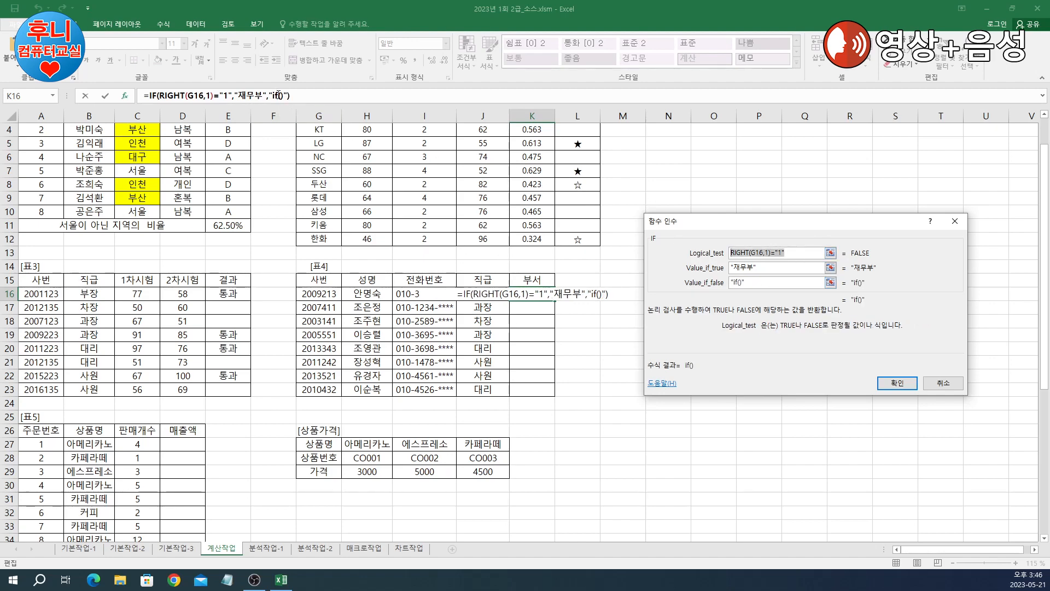
{"action": "left_click_drag", "start_coordinate": [768, 283], "coordinate": [651, 282]}
{"action": "key", "text": "BackSpace"}
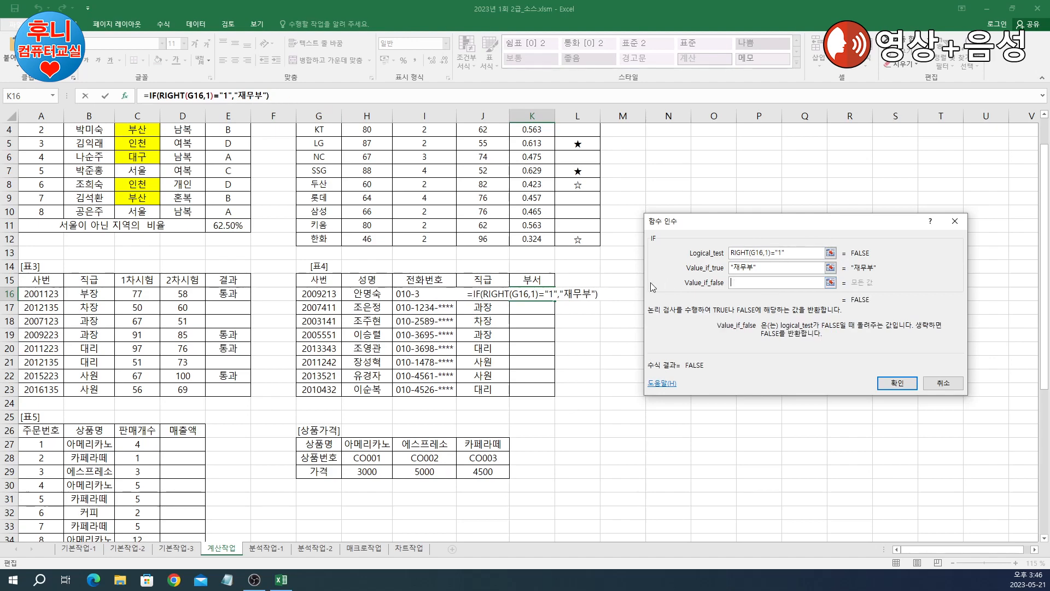
{"action": "type", "text": "if()"}
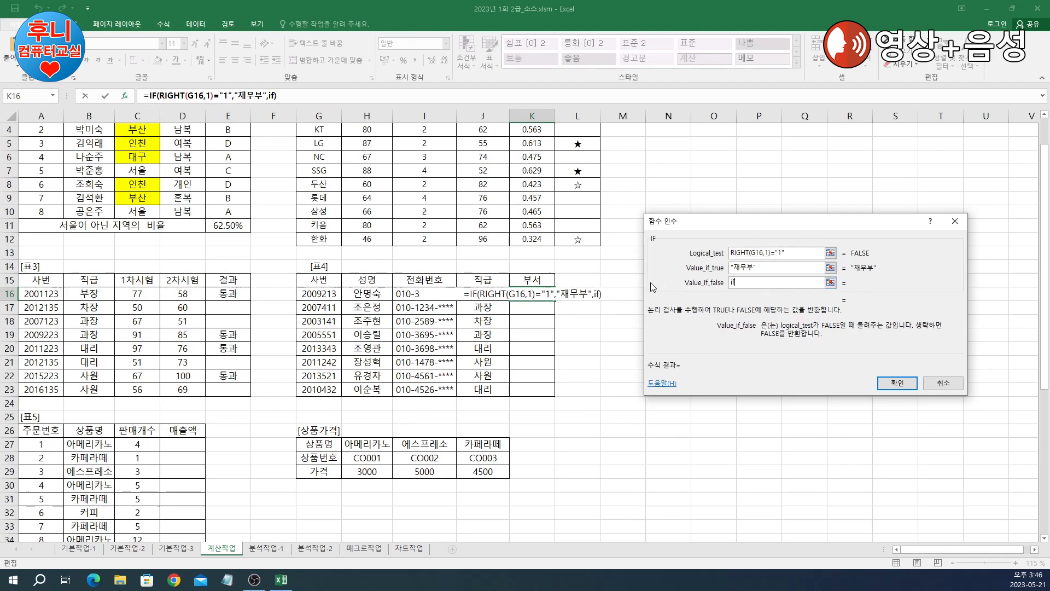
Step: Have the nested IF return 경리부 for "2", otherwise 회계부, then fill K16 down to K23
{"action": "left_click", "coordinate": [273, 98]}
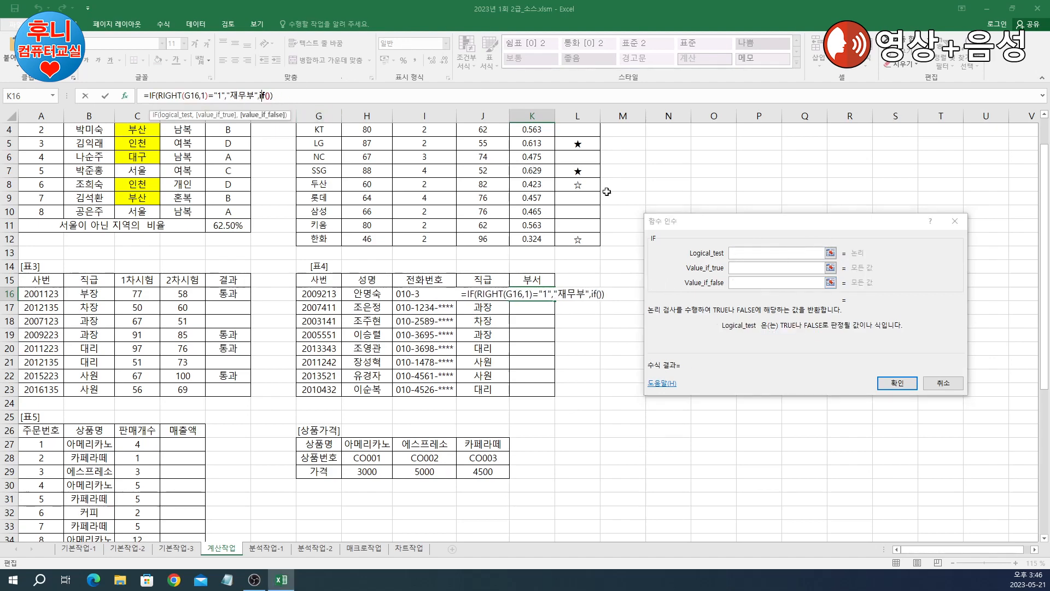
{"action": "key", "text": "ctrl+v"}
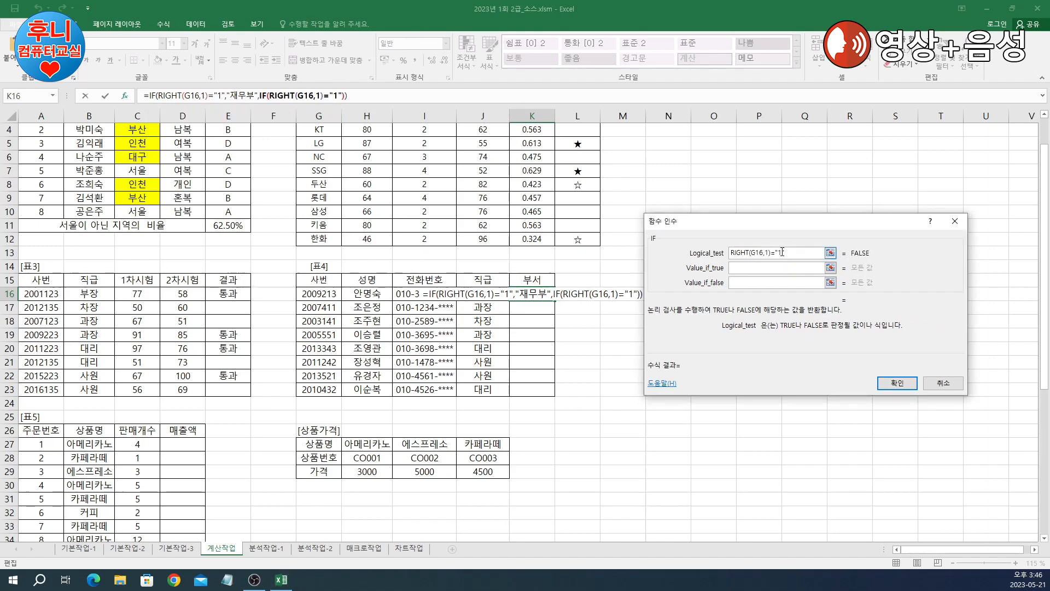
{"action": "key", "text": "BackSpace"}
{"action": "key", "text": "BackSpace"}
{"action": "type", "text": "2\""}
{"action": "left_click", "coordinate": [801, 266]}
{"action": "type", "text": "경"}
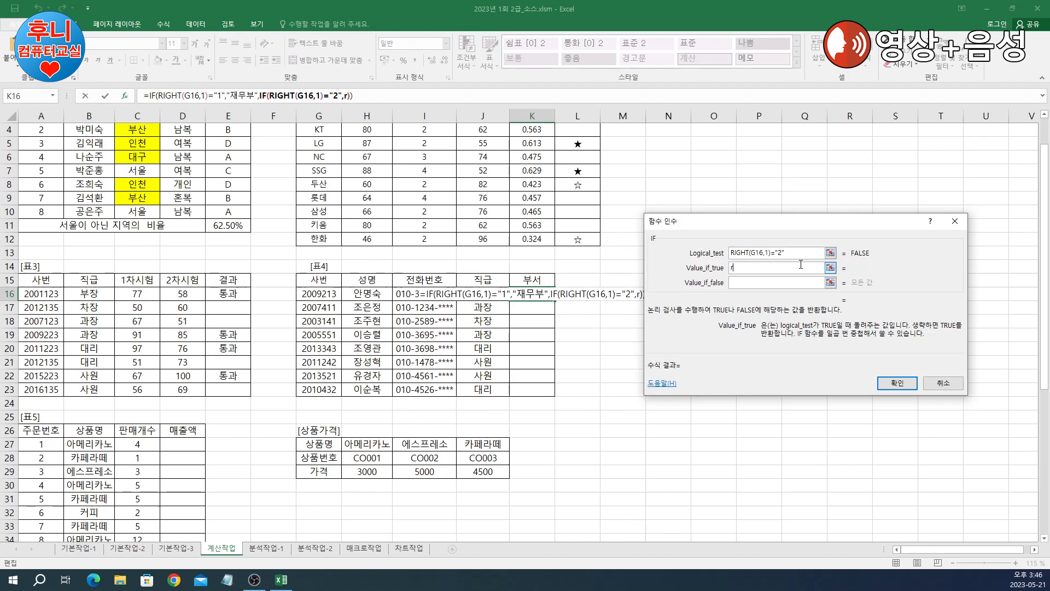
{"action": "type", "text": "리부"}
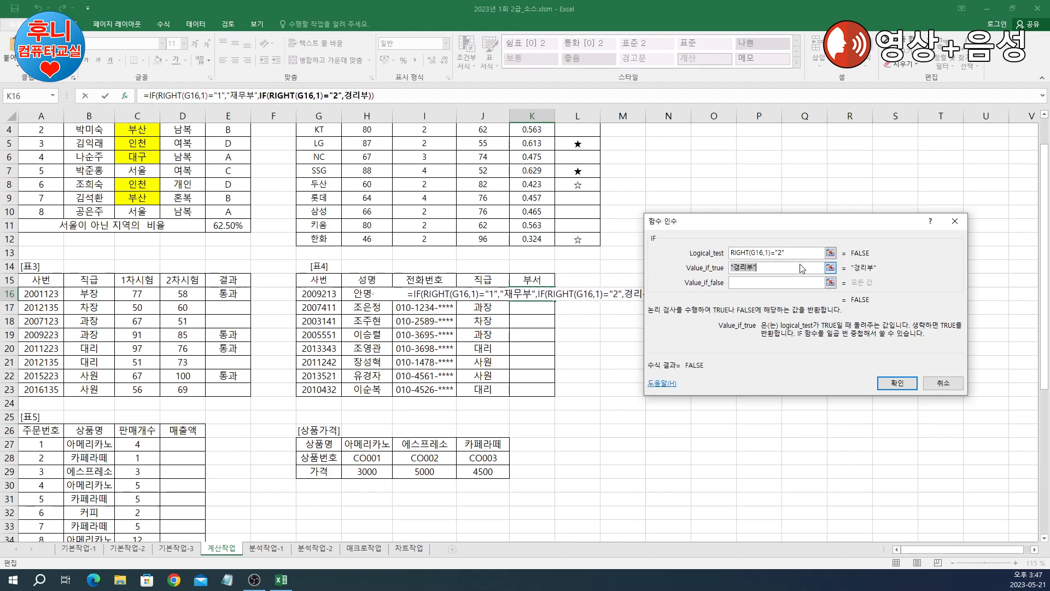
{"action": "key", "text": "Tab"}
{"action": "type", "text": "회계"}
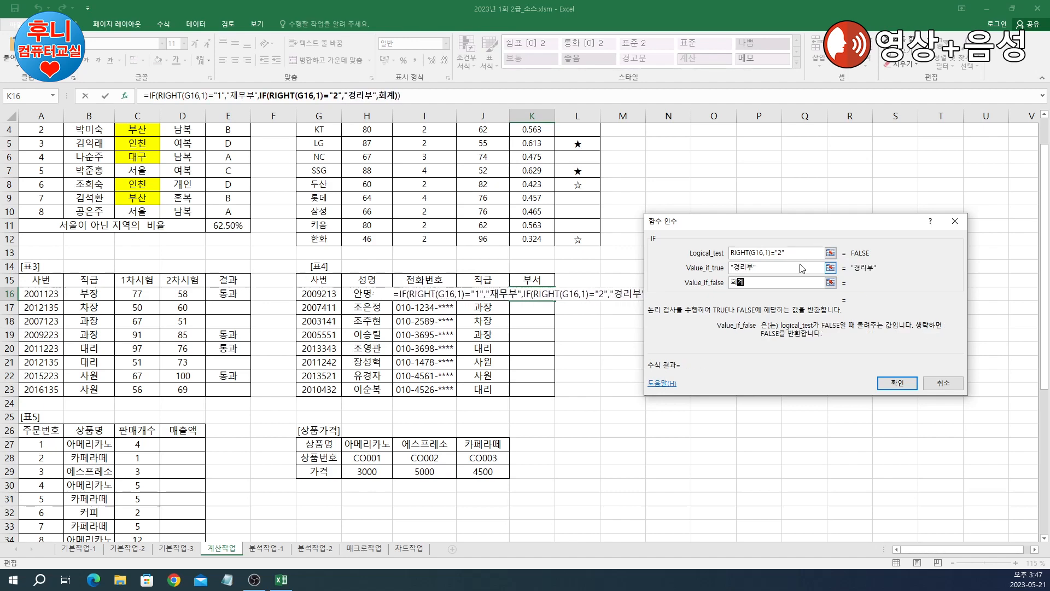
{"action": "type", "text": "부"}
{"action": "key", "text": "Tab"}
{"action": "left_click", "coordinate": [898, 383]}
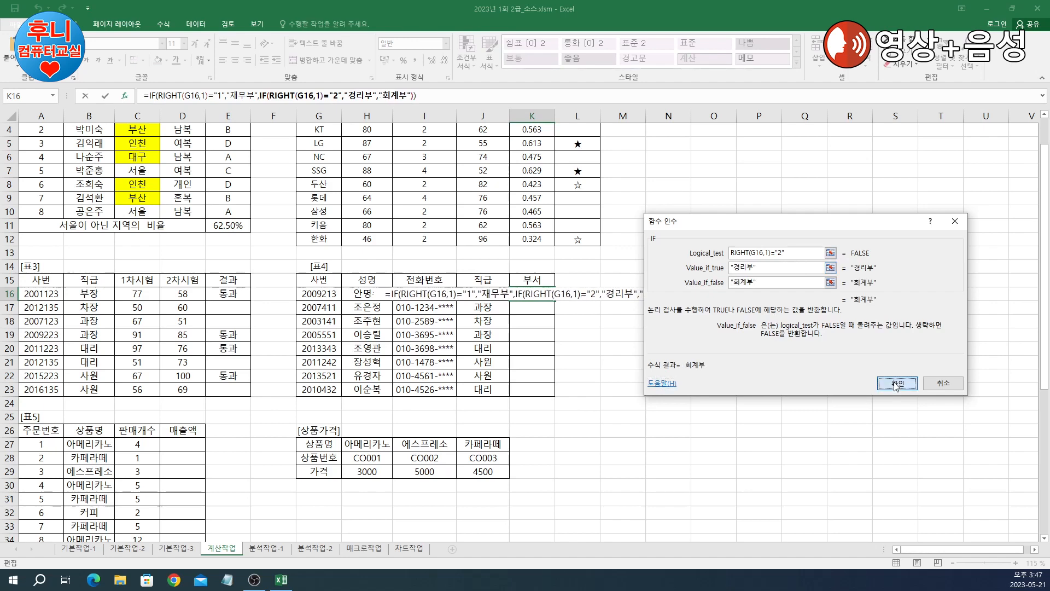
{"action": "double_click", "coordinate": [557, 301]}
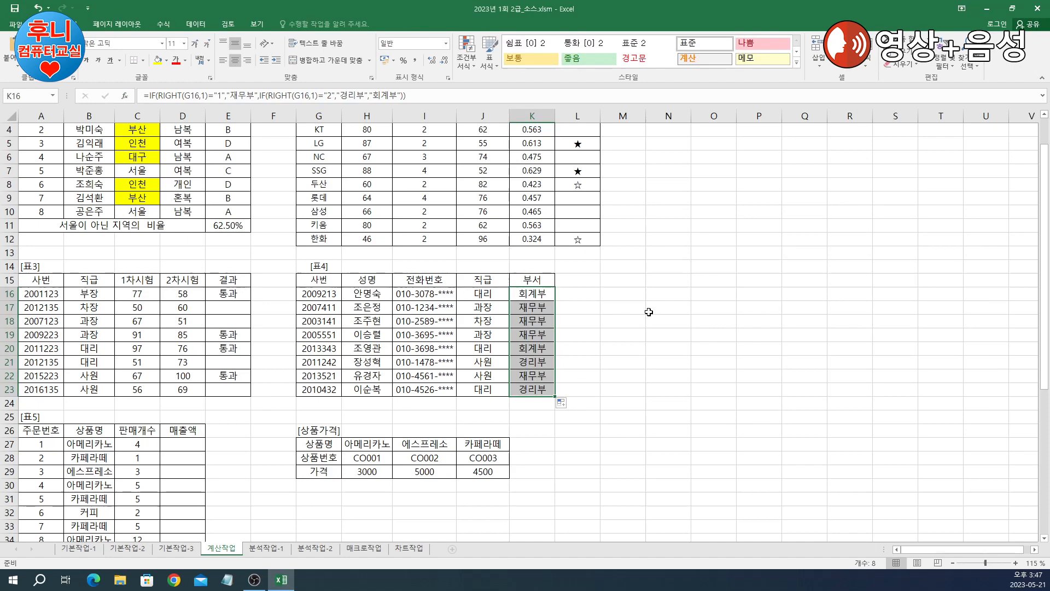
{"action": "scroll", "coordinate": [629, 310], "scroll_direction": "down", "scroll_amount": 3}
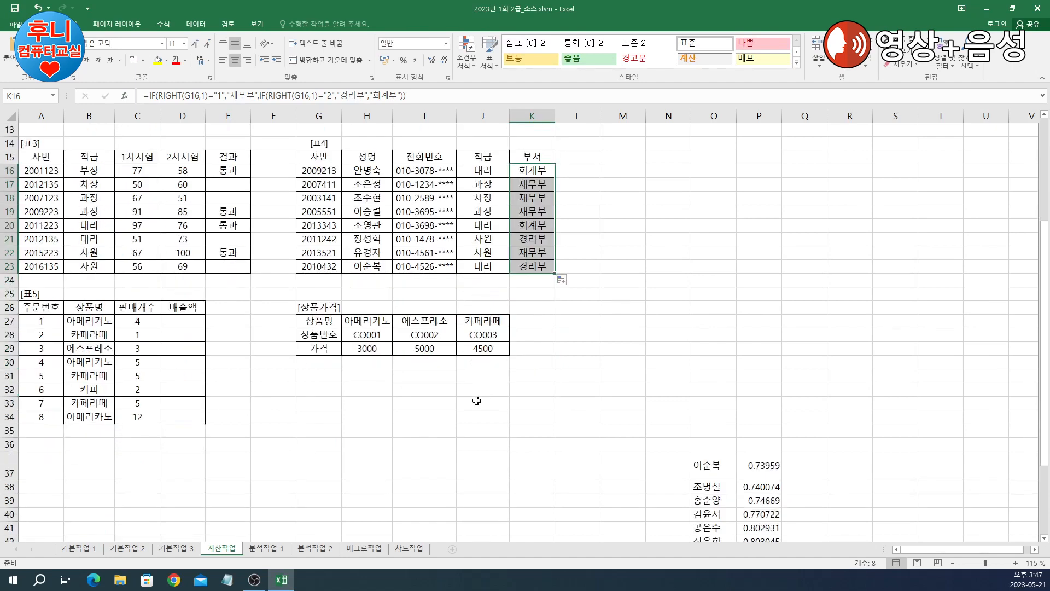
{"action": "left_click", "coordinate": [483, 403]}
{"action": "left_click", "coordinate": [189, 325]}
{"action": "scroll", "coordinate": [189, 325], "scroll_direction": "down", "scroll_amount": 1}
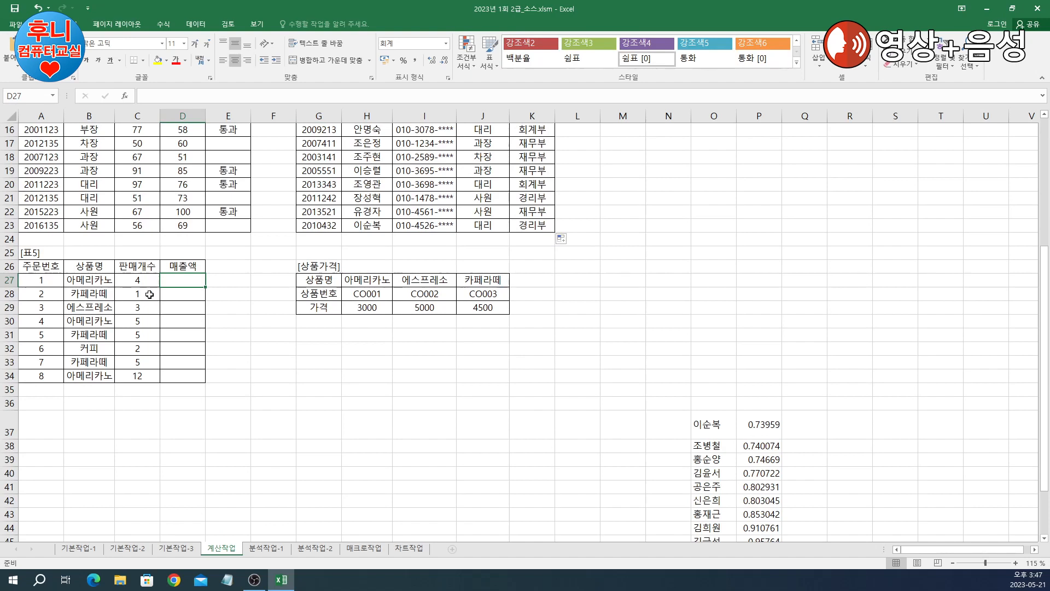
{"action": "left_click_drag", "start_coordinate": [362, 281], "coordinate": [469, 306]}
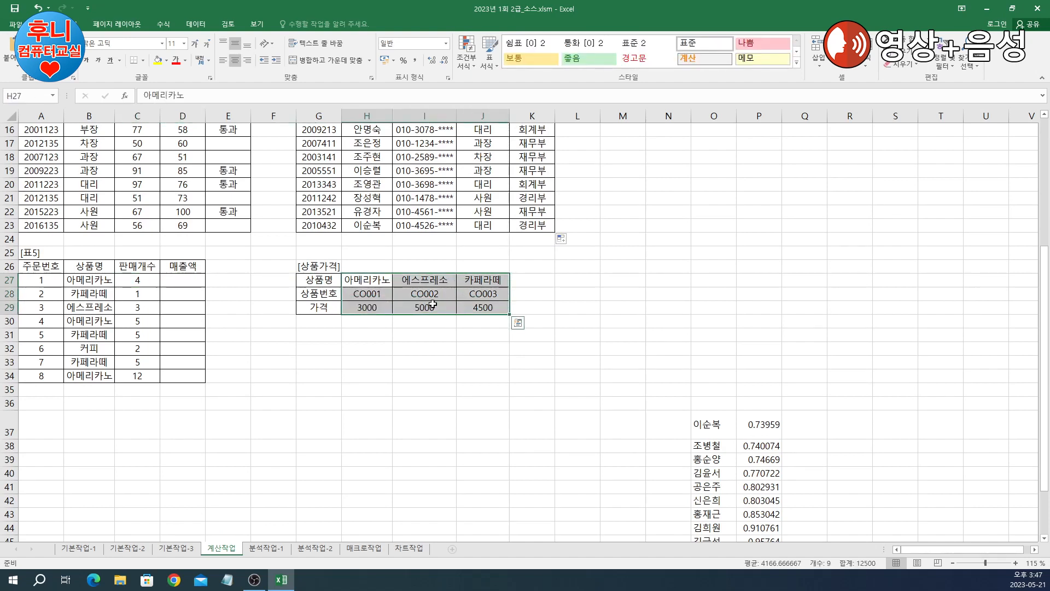
{"action": "left_click", "coordinate": [363, 307]}
{"action": "left_click", "coordinate": [422, 308]}
{"action": "left_click", "coordinate": [475, 307]}
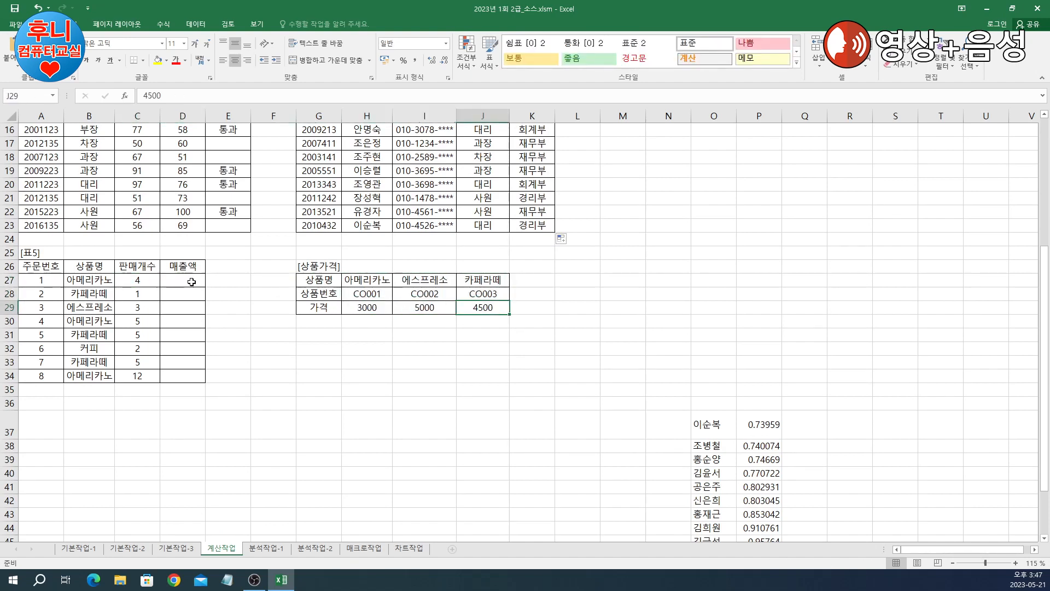
{"action": "left_click", "coordinate": [190, 281]}
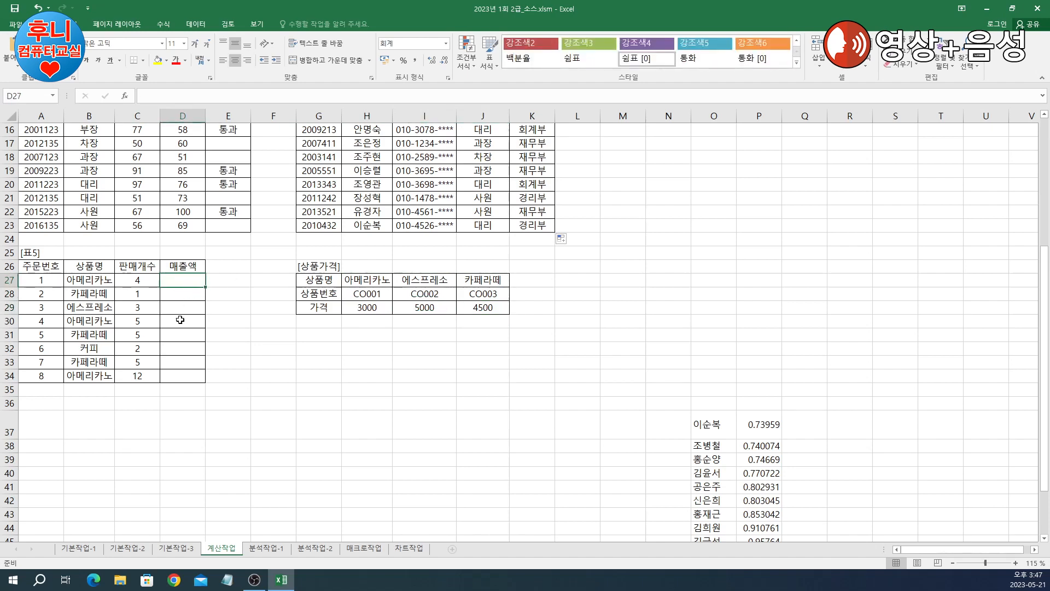
{"action": "left_click_drag", "start_coordinate": [364, 281], "coordinate": [474, 304]}
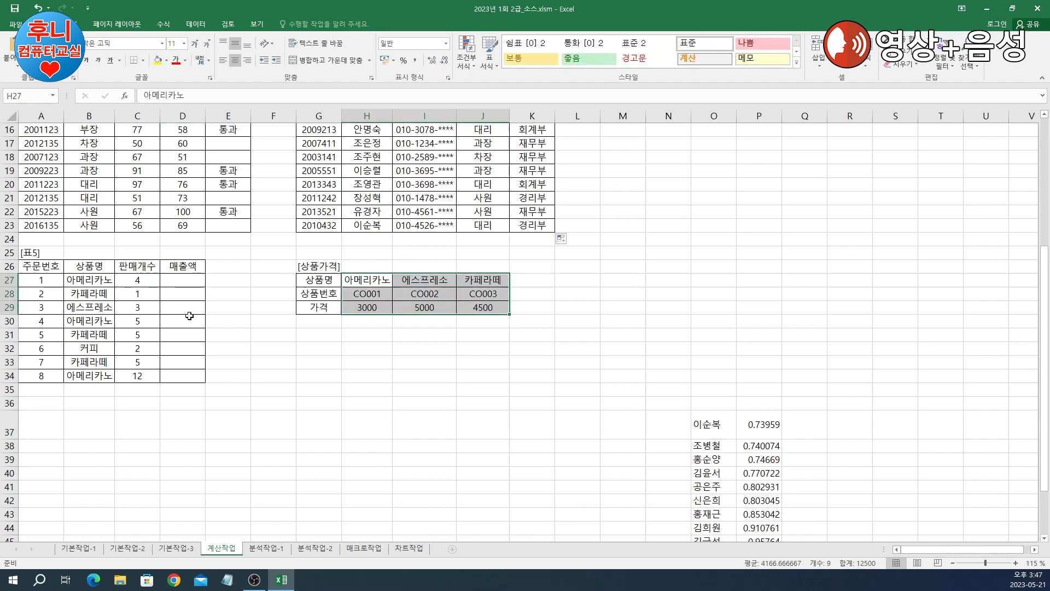
{"action": "left_click", "coordinate": [87, 285]}
{"action": "left_click_drag", "start_coordinate": [369, 284], "coordinate": [375, 311]}
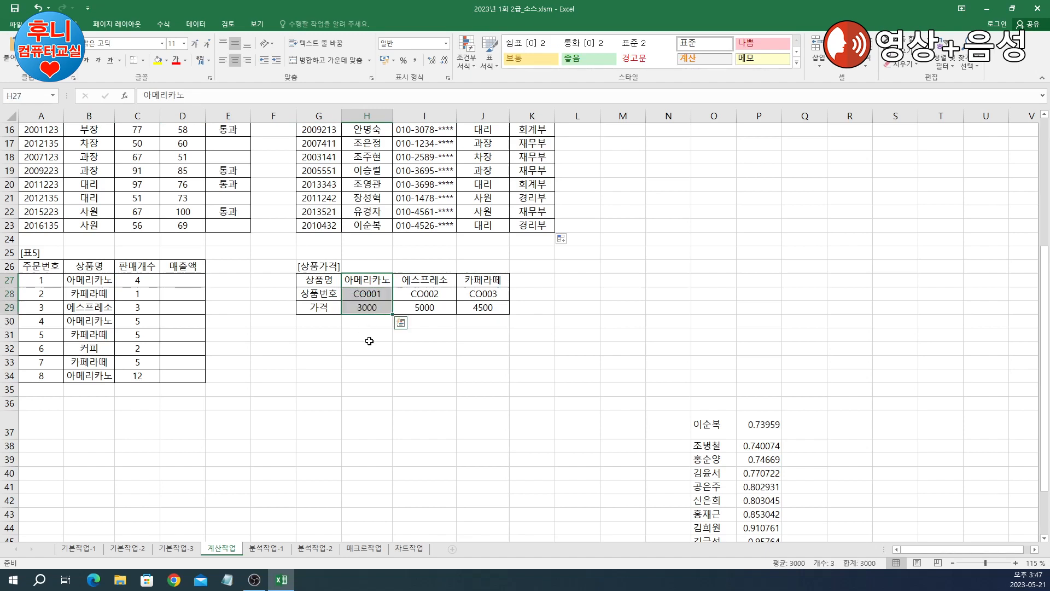
{"action": "left_click", "coordinate": [368, 334]}
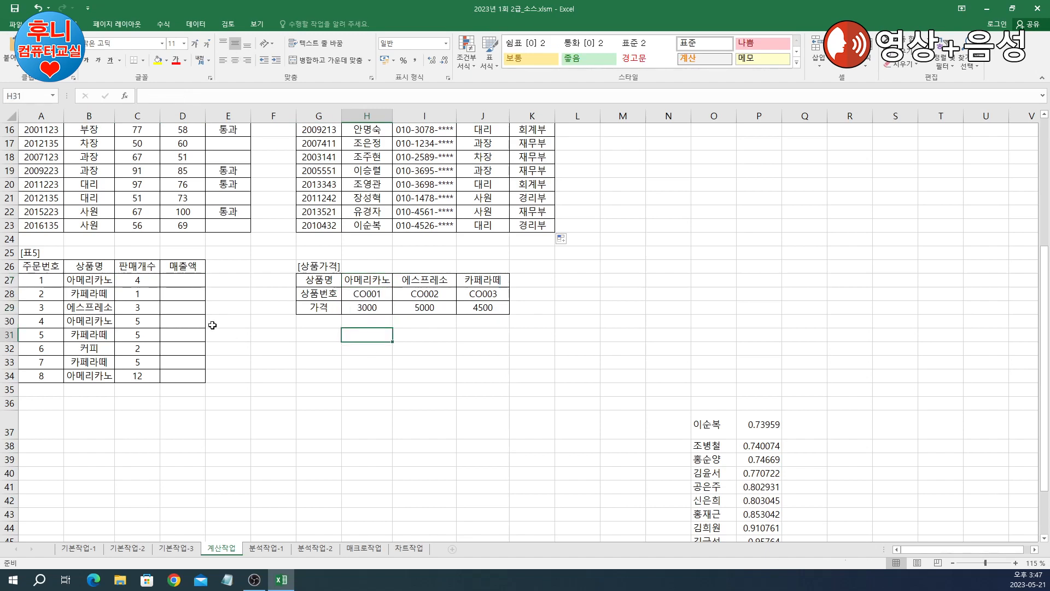
{"action": "left_click", "coordinate": [190, 279]}
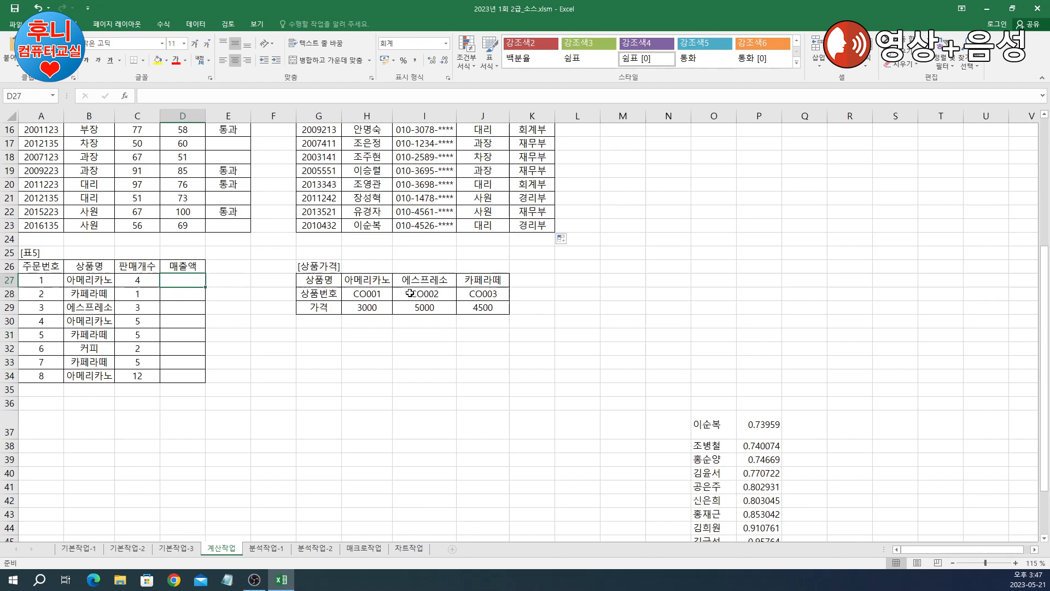
{"action": "left_click", "coordinate": [426, 295]}
{"action": "left_click", "coordinate": [480, 295]}
{"action": "left_click", "coordinate": [479, 307]}
{"action": "left_click", "coordinate": [358, 294]}
{"action": "left_click", "coordinate": [363, 307]}
{"action": "left_click", "coordinate": [416, 308]}
{"action": "left_click", "coordinate": [452, 295]}
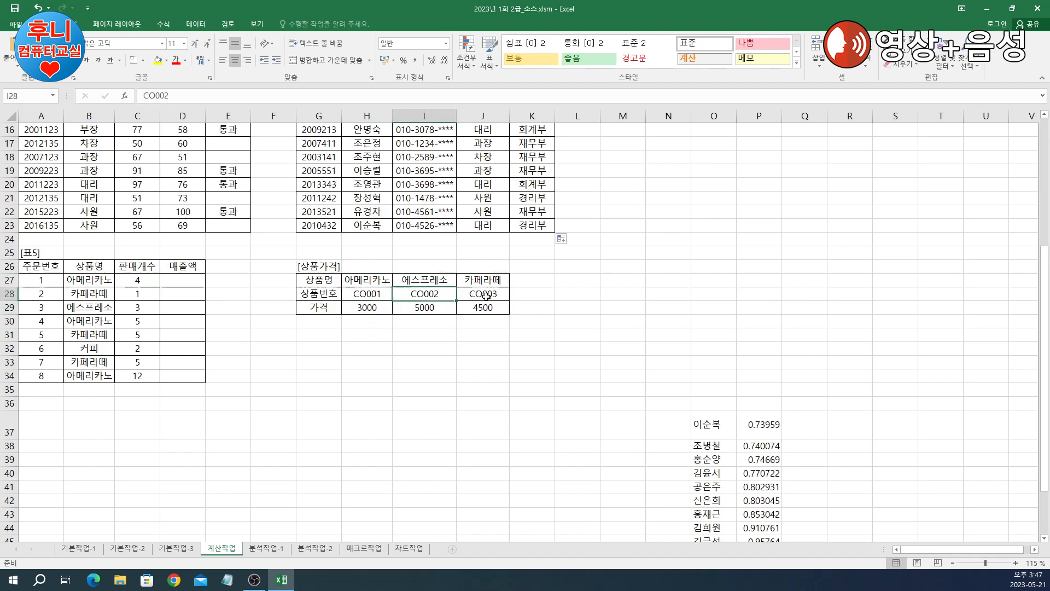
{"action": "left_click", "coordinate": [481, 294]}
{"action": "left_click", "coordinate": [180, 285]}
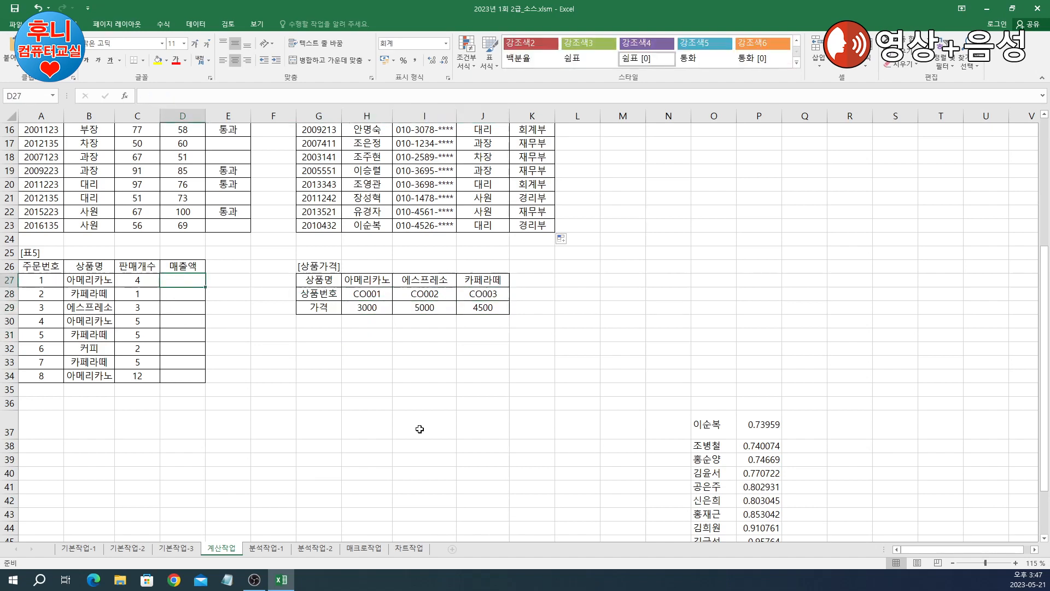
Step: Start D27 as =C27*HLOOKUP with lookup value B27 and table $H$27:$J$29
{"action": "type", "text": "="}
{"action": "left_click", "coordinate": [136, 278]}
{"action": "type", "text": "*"}
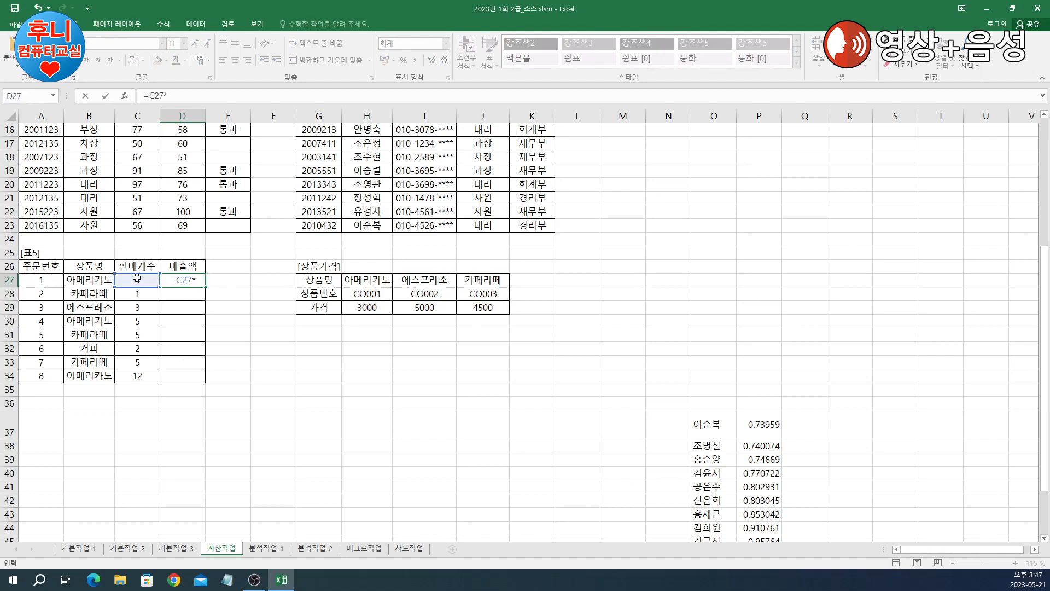
{"action": "type", "text": "hl"}
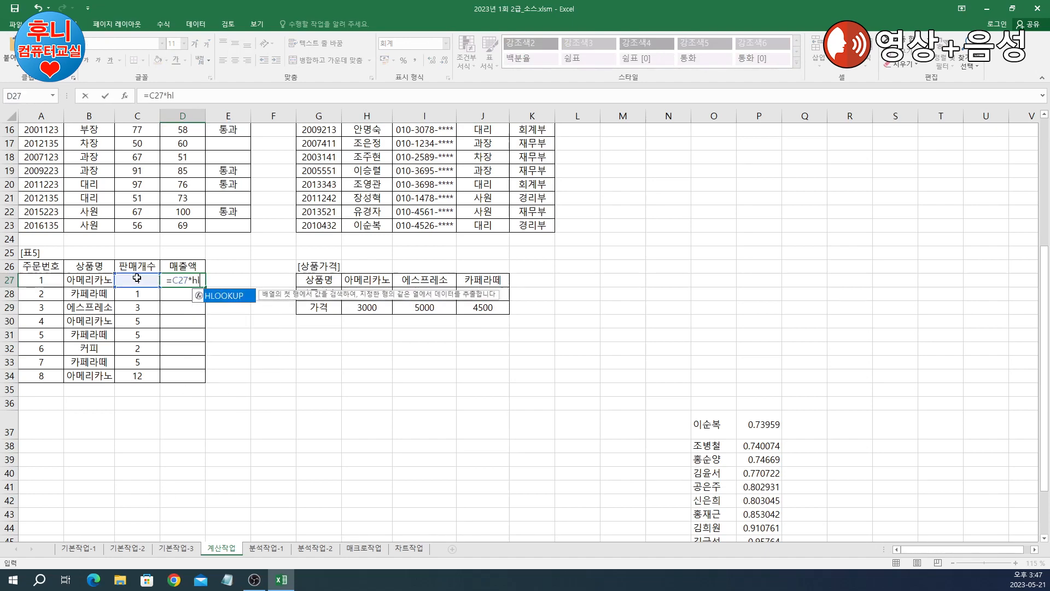
{"action": "double_click", "coordinate": [229, 296]}
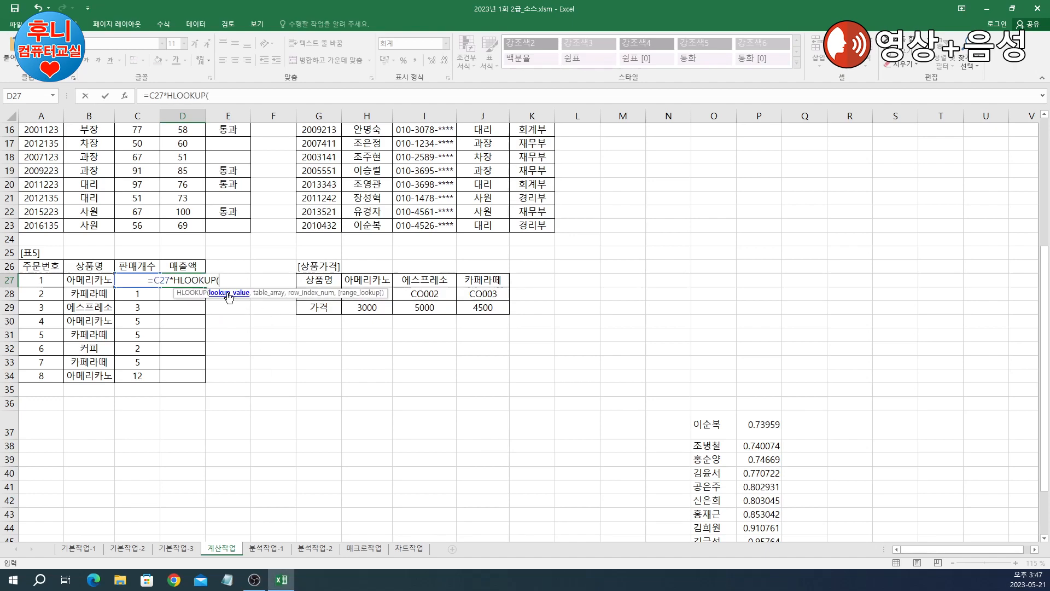
{"action": "left_click", "coordinate": [125, 95]}
{"action": "left_click_drag", "start_coordinate": [746, 226], "coordinate": [444, 288]}
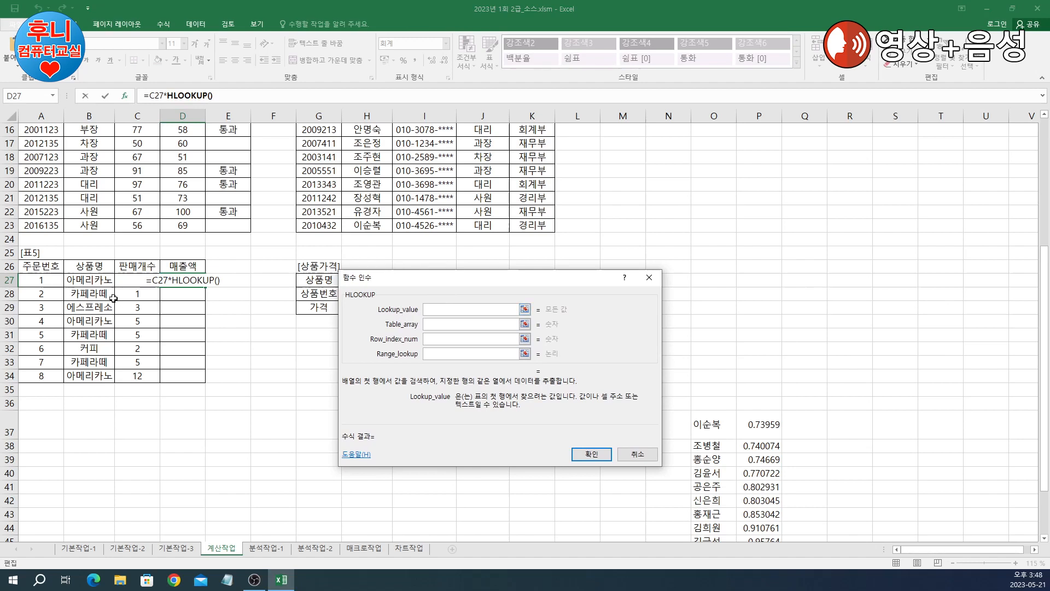
{"action": "left_click", "coordinate": [89, 281]}
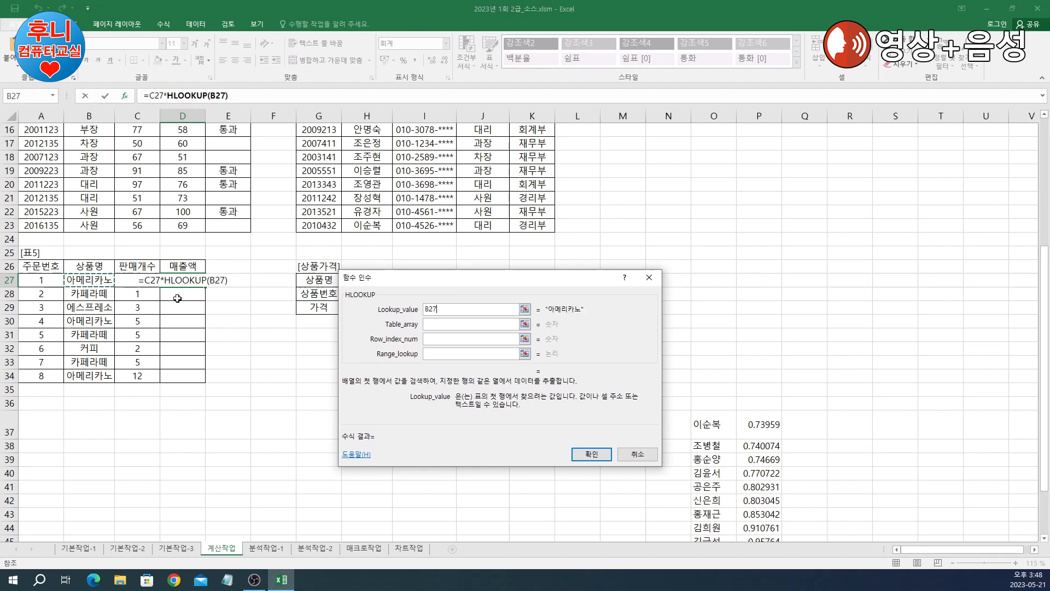
{"action": "left_click", "coordinate": [511, 324]}
{"action": "left_click_drag", "start_coordinate": [537, 282], "coordinate": [745, 309]}
{"action": "left_click_drag", "start_coordinate": [368, 280], "coordinate": [476, 307]}
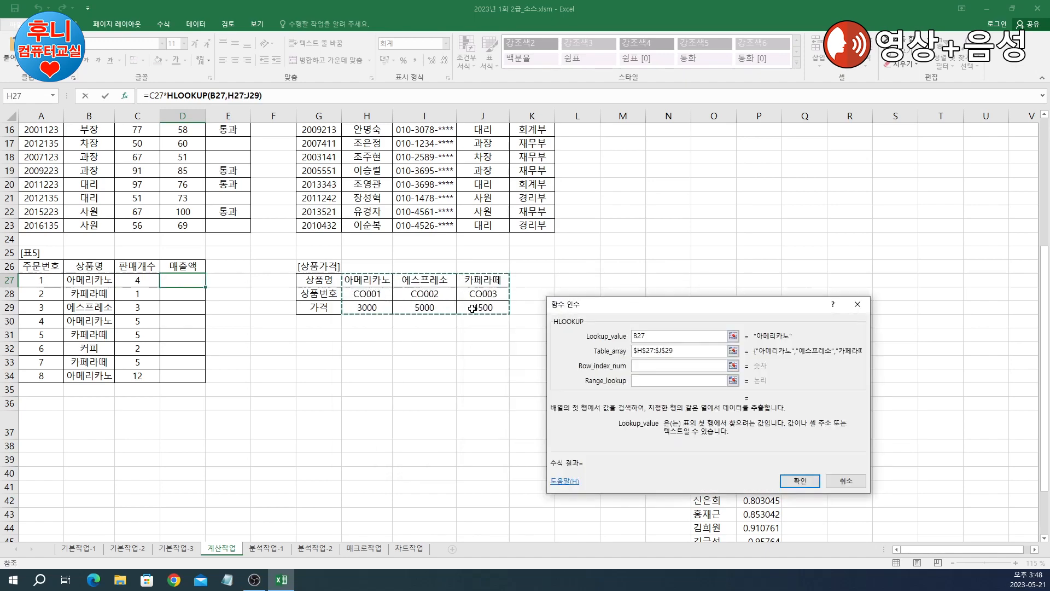
{"action": "key", "text": "F4"}
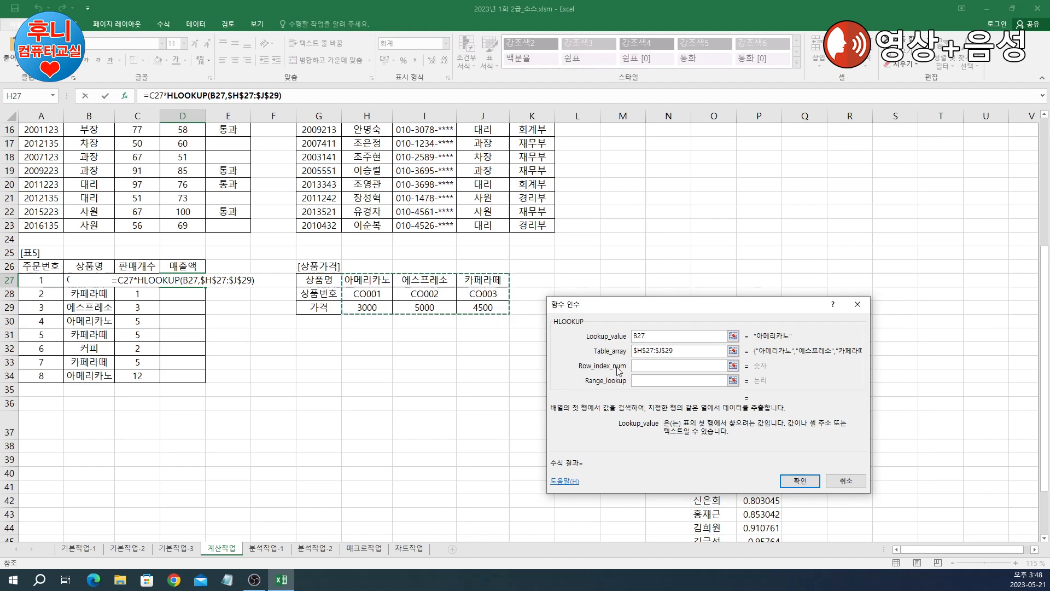
Step: Set row index 3 and match type 0, then fill the formula down to D34
{"action": "left_click", "coordinate": [661, 367]}
{"action": "type", "text": "3"}
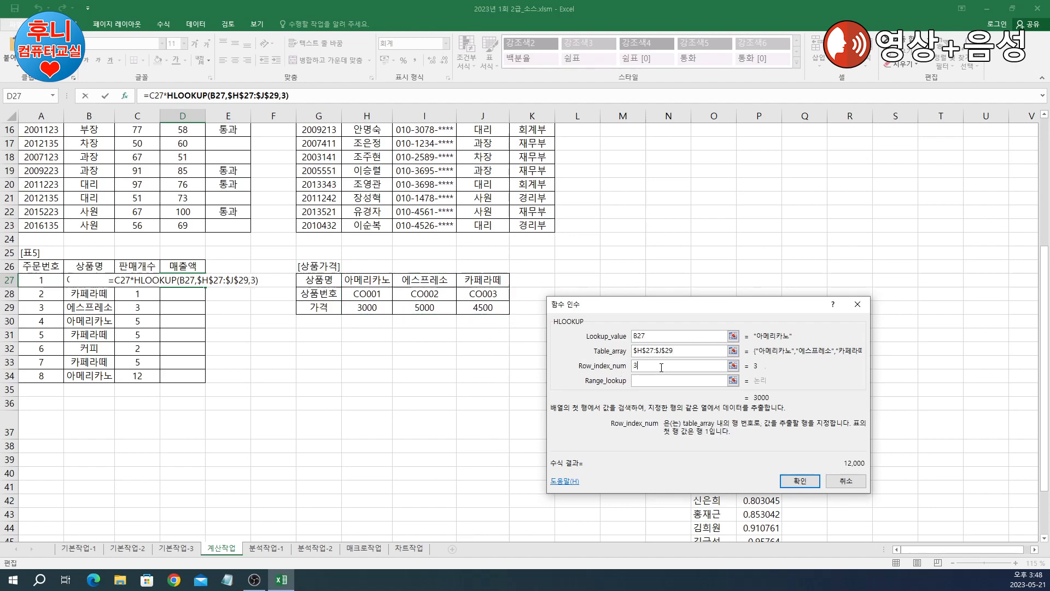
{"action": "left_click", "coordinate": [642, 381]}
{"action": "type", "text": "0"}
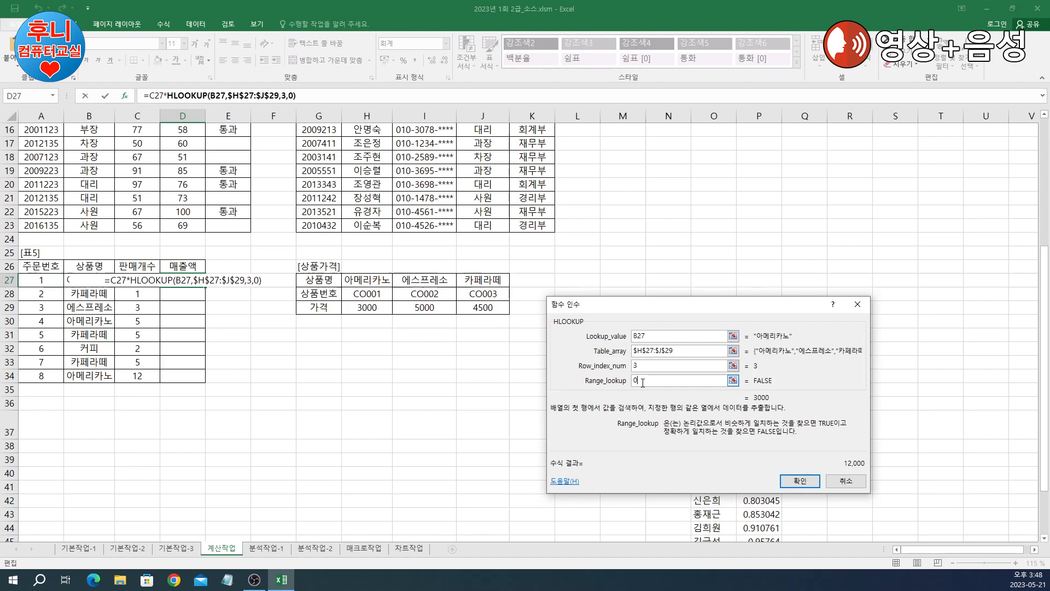
{"action": "left_click_drag", "start_coordinate": [715, 310], "coordinate": [701, 270]}
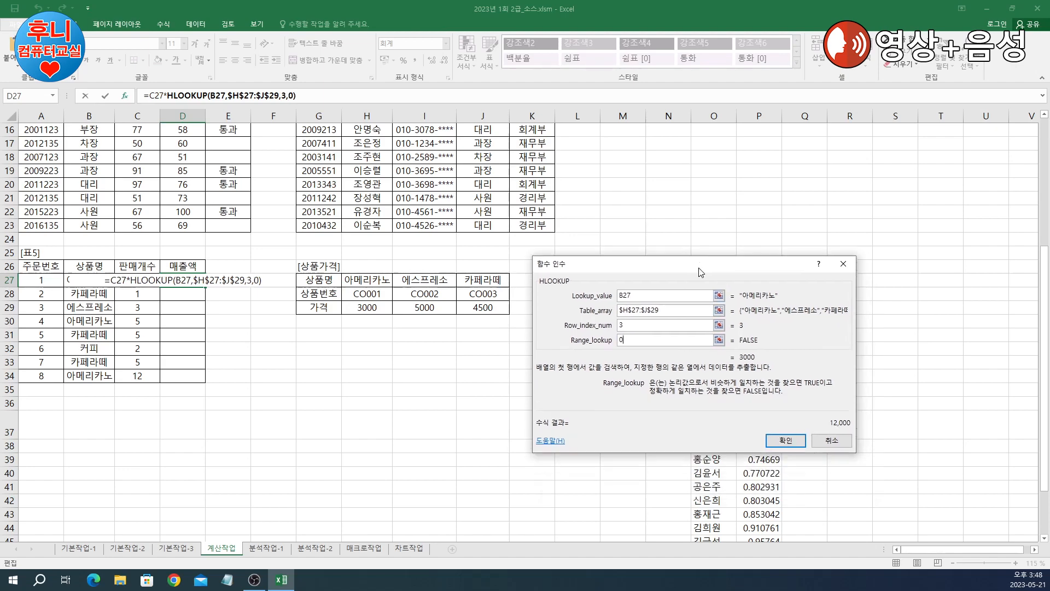
{"action": "left_click", "coordinate": [786, 440]}
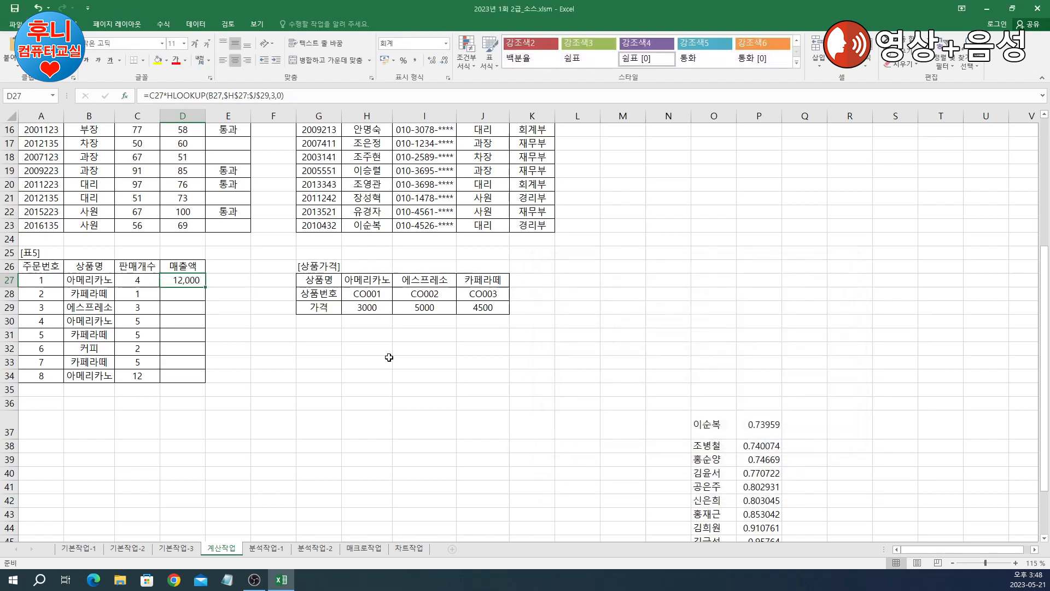
{"action": "left_click_drag", "start_coordinate": [207, 287], "coordinate": [206, 381]}
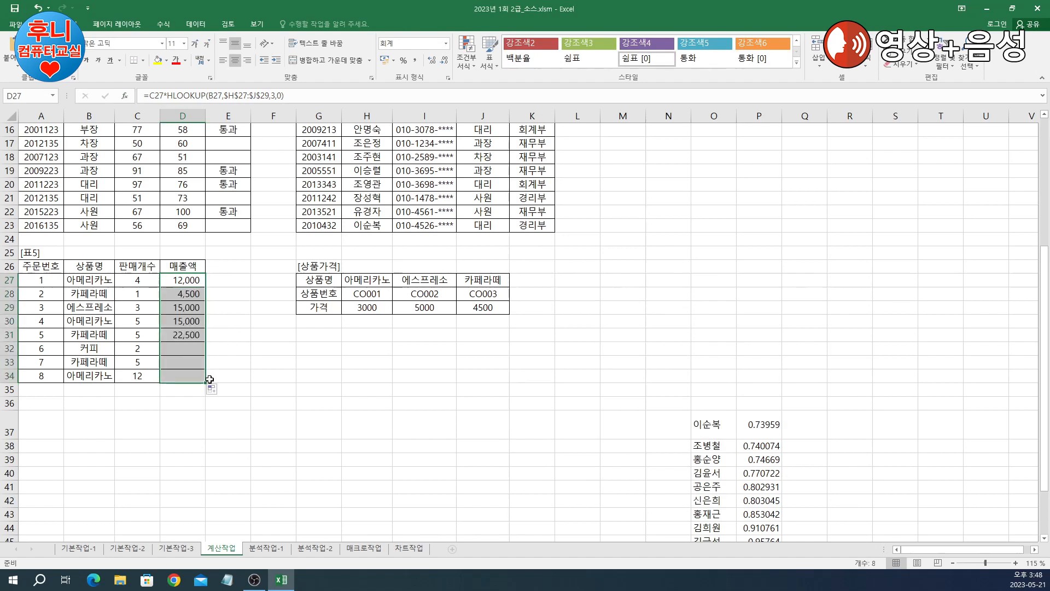
Step: Inspect the #N/A result for 커피 in D32 against the price table
{"action": "left_click", "coordinate": [105, 348]}
{"action": "left_click", "coordinate": [182, 348]}
{"action": "left_click_drag", "start_coordinate": [375, 284], "coordinate": [472, 307]}
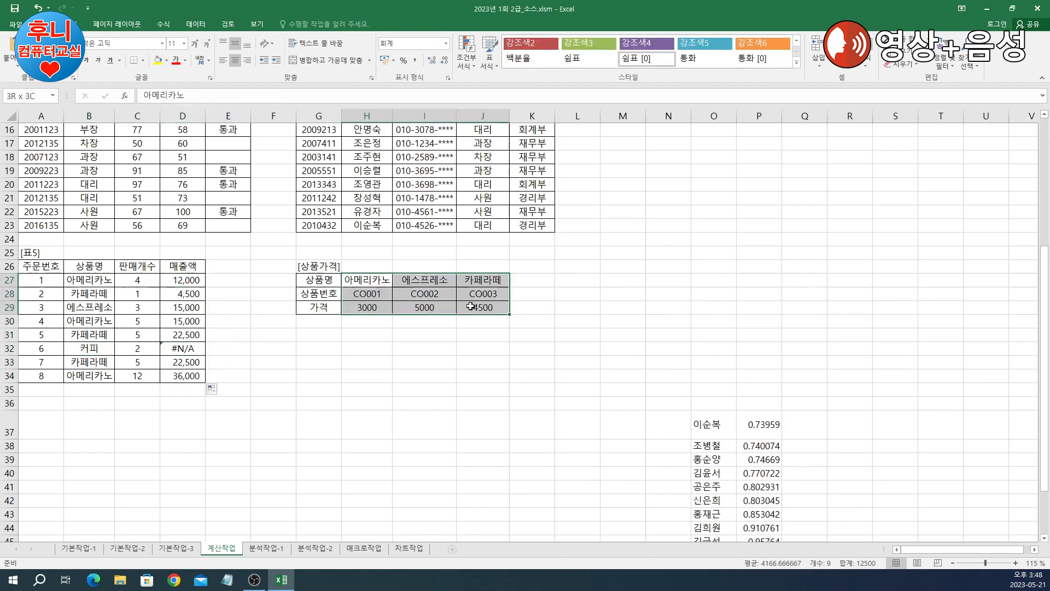
{"action": "left_click", "coordinate": [183, 350]}
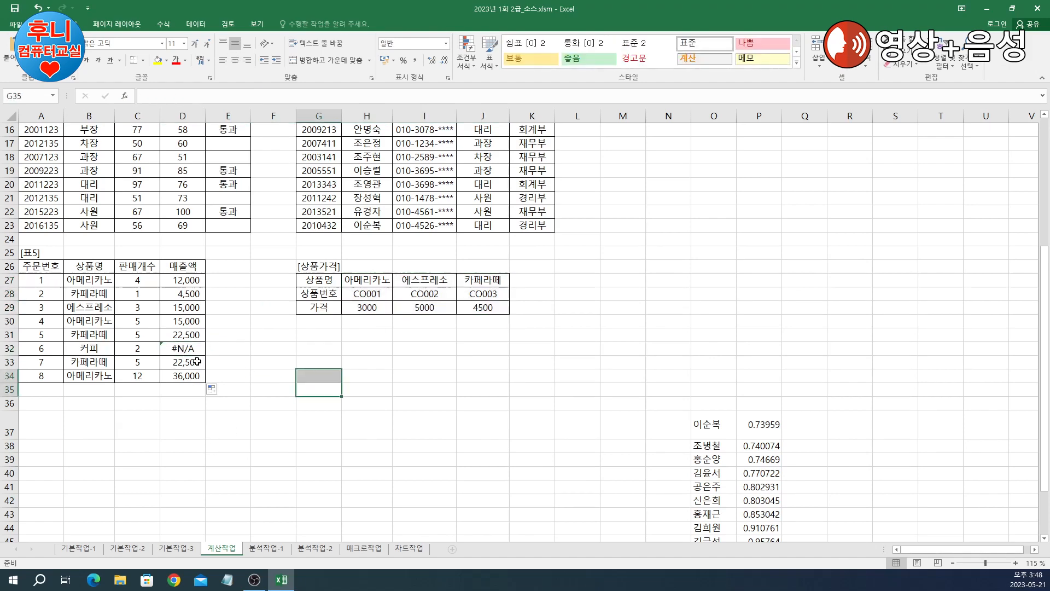
{"action": "left_click", "coordinate": [186, 280]}
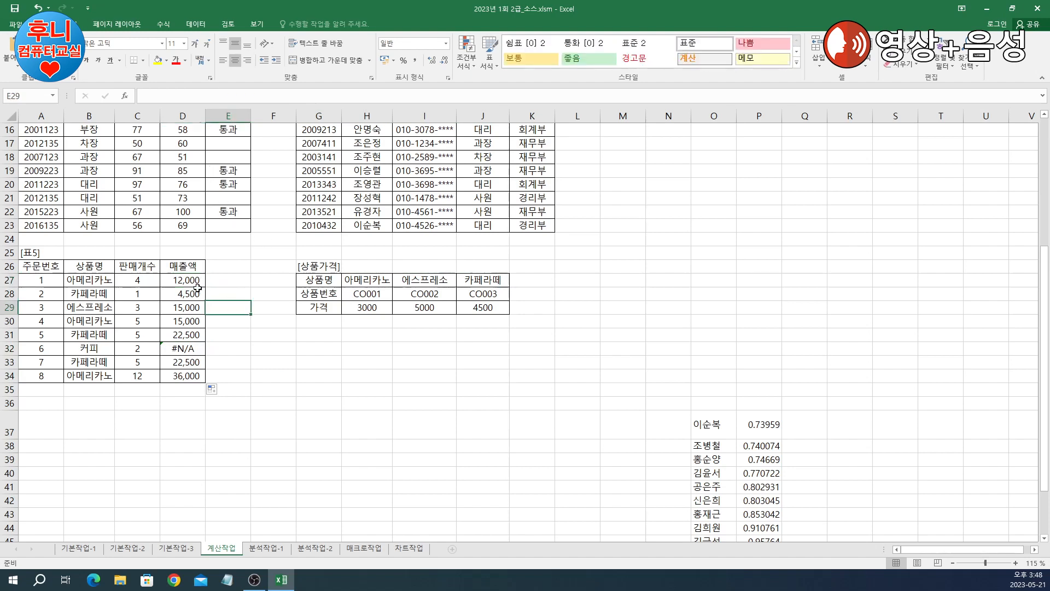
Step: Replace D27's formula with IFERROR wrapping the original C27*HLOOKUP expression
{"action": "left_click_drag", "start_coordinate": [151, 95], "coordinate": [285, 96]}
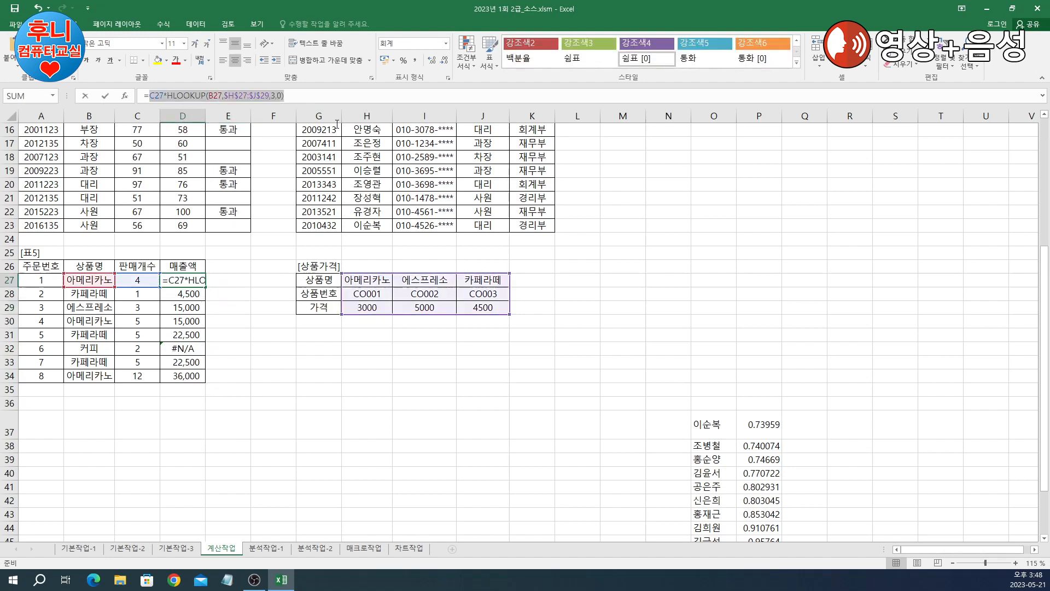
{"action": "key", "text": "Delete"}
{"action": "type", "text": "if"}
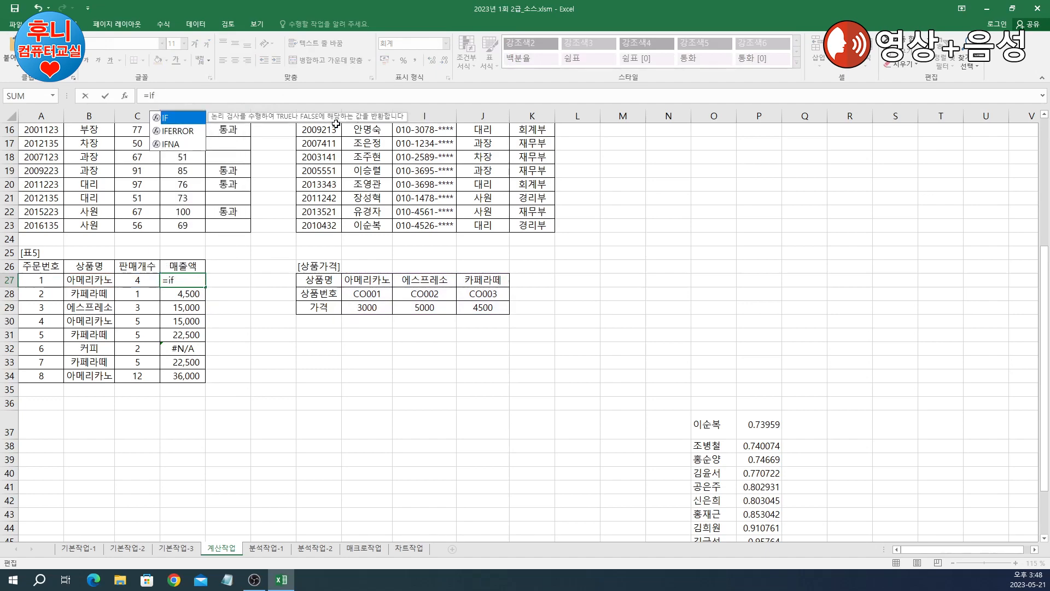
{"action": "double_click", "coordinate": [185, 131]}
{"action": "left_click", "coordinate": [125, 96]}
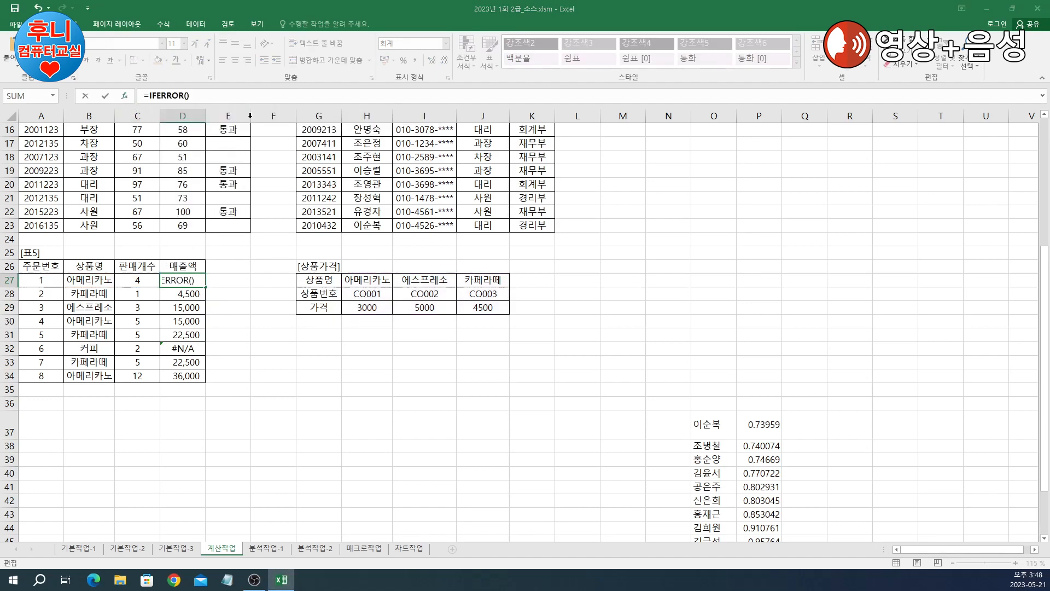
{"action": "key", "text": "ctrl+v"}
{"action": "left_click_drag", "start_coordinate": [725, 277], "coordinate": [764, 203]}
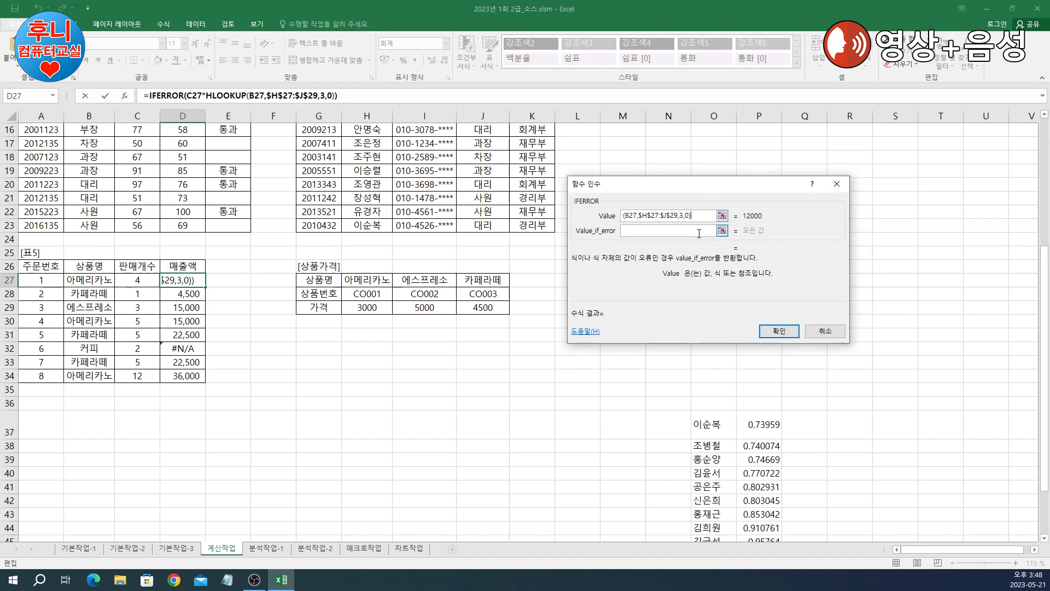
Step: Set 표시오류 as the error value and fill the formula down to D34
{"action": "left_click", "coordinate": [653, 231]}
{"action": "type", "text": "ㅍㅛ싱"}
{"action": "key", "text": "Tab"}
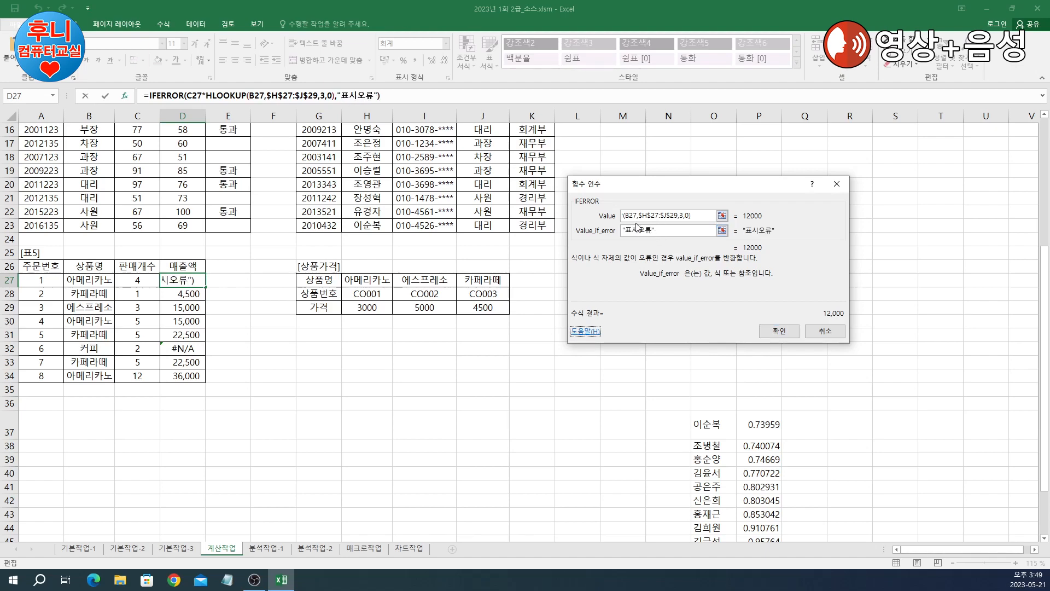
{"action": "left_click", "coordinate": [779, 330]}
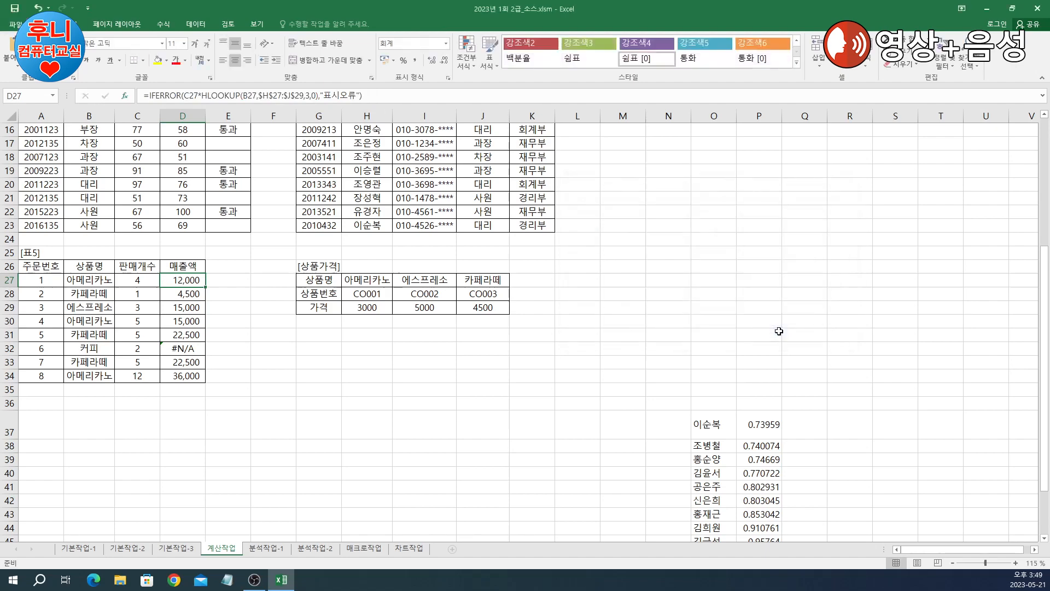
{"action": "double_click", "coordinate": [206, 287]}
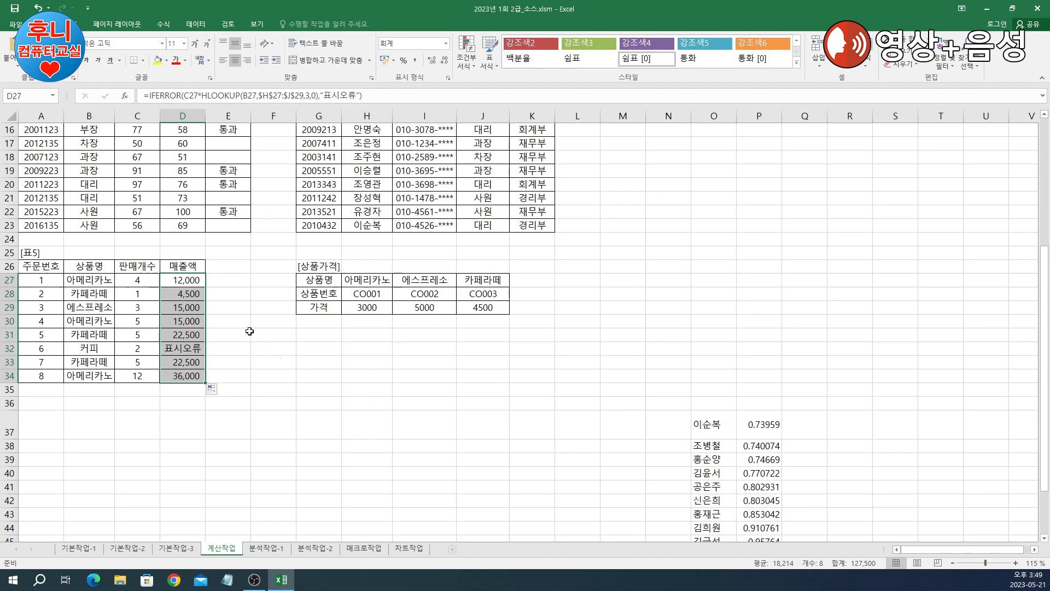
{"action": "left_click", "coordinate": [284, 353]}
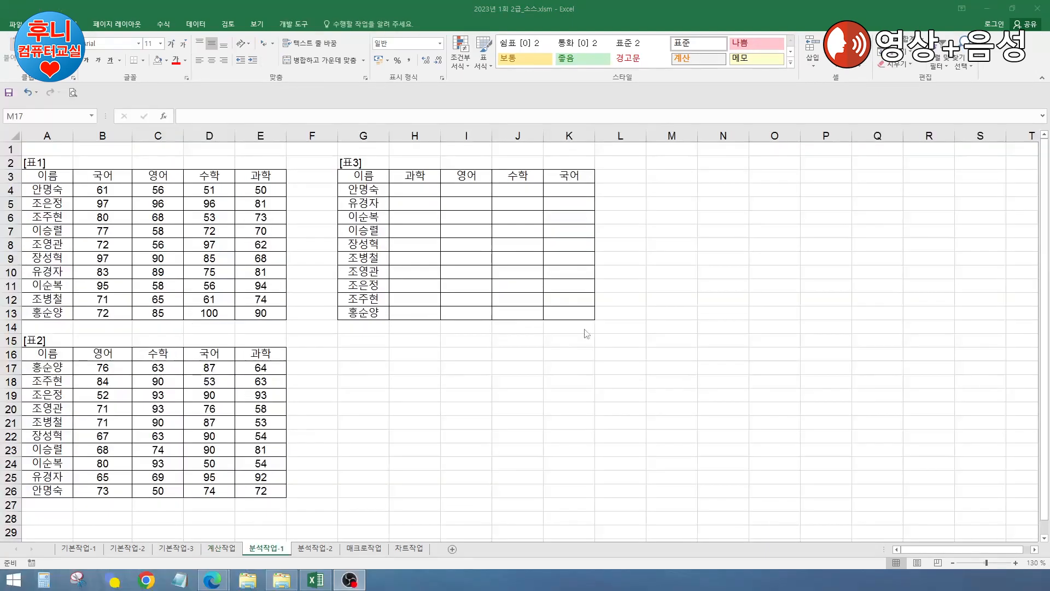
{"action": "left_click", "coordinate": [576, 371]}
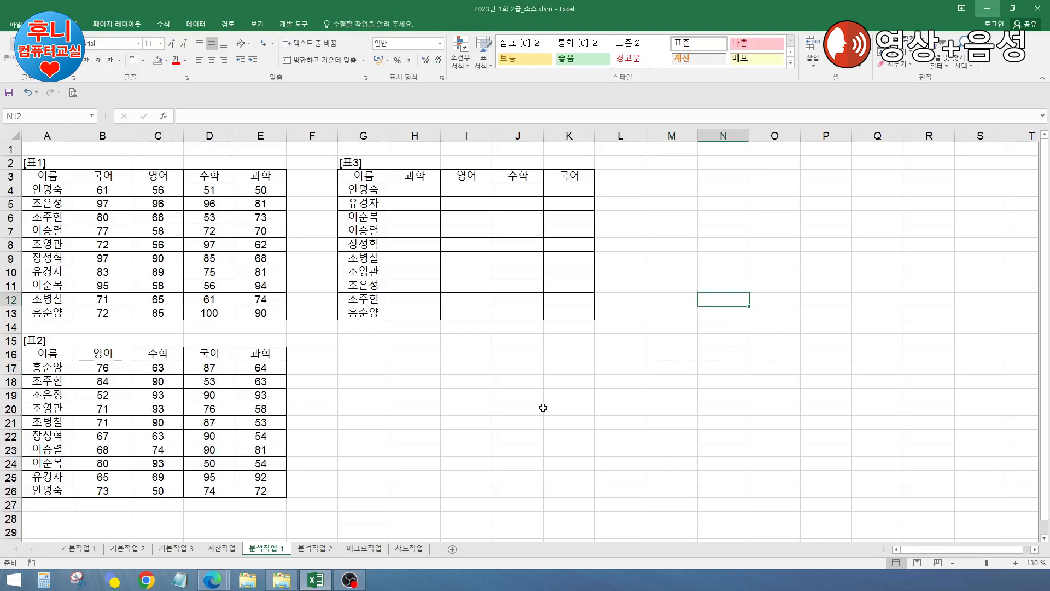
{"action": "left_click", "coordinate": [525, 408]}
{"action": "left_click", "coordinate": [459, 371]}
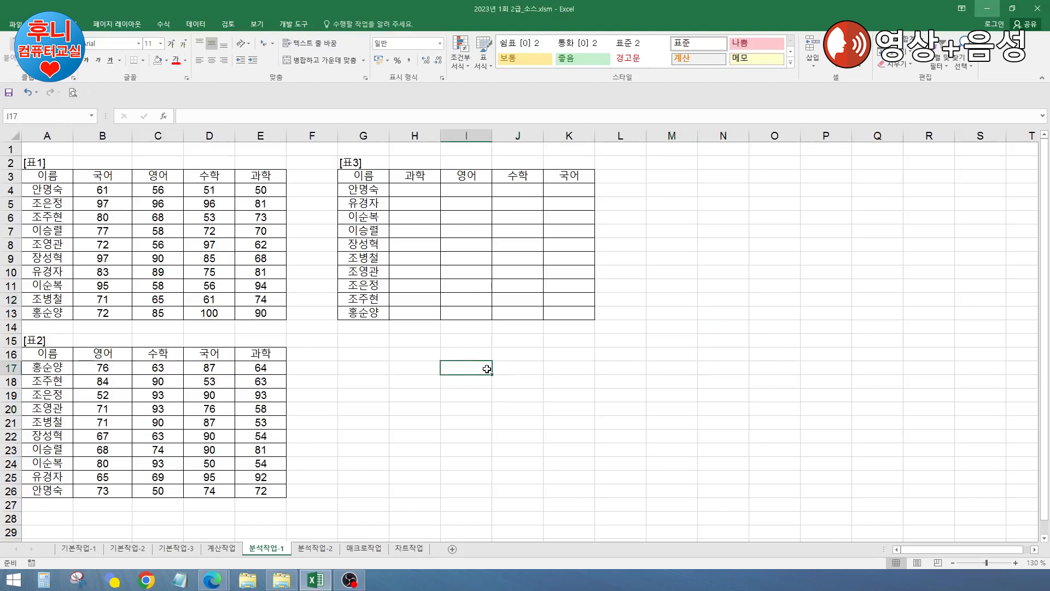
{"action": "left_click", "coordinate": [672, 368]}
{"action": "left_click", "coordinate": [429, 393]}
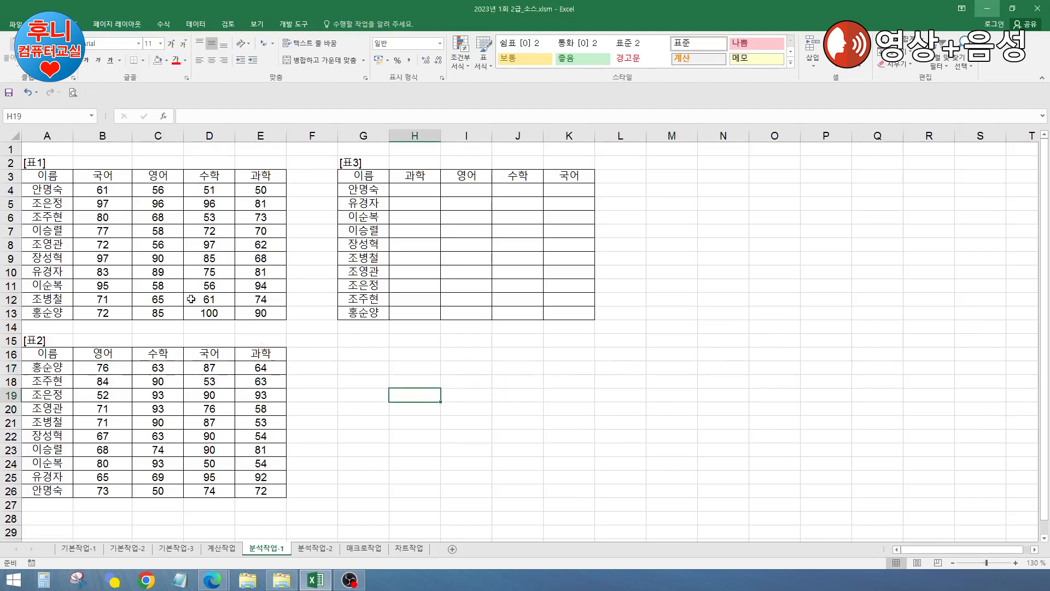
{"action": "left_click", "coordinate": [136, 260]}
{"action": "left_click", "coordinate": [133, 390]}
{"action": "left_click", "coordinate": [468, 302]}
{"action": "left_click", "coordinate": [458, 233]}
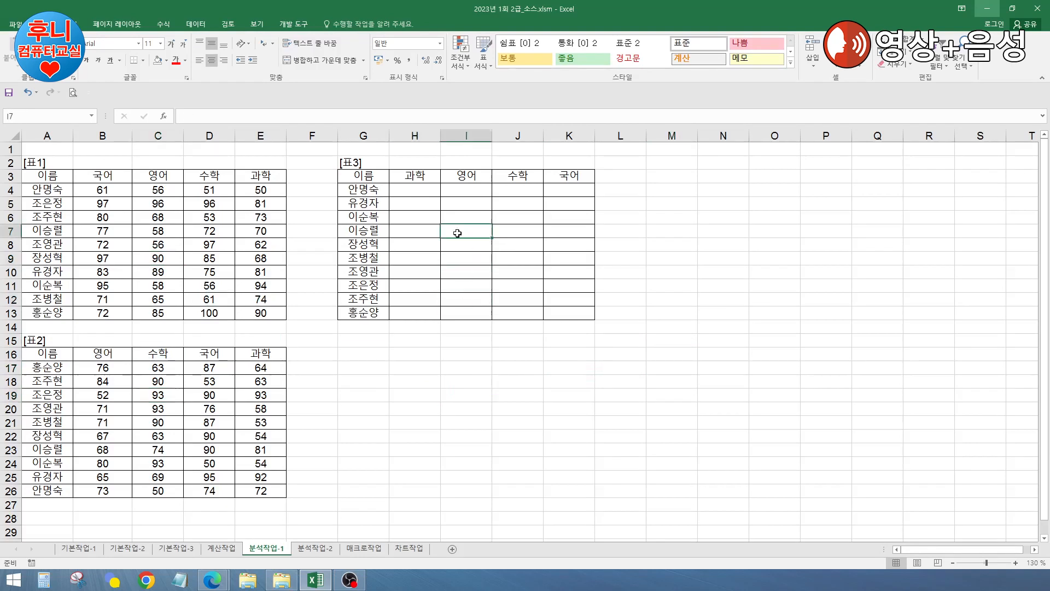
{"action": "left_click", "coordinate": [363, 192]}
{"action": "left_click", "coordinate": [420, 206]}
{"action": "left_click", "coordinate": [550, 244]}
{"action": "left_click", "coordinate": [711, 245]}
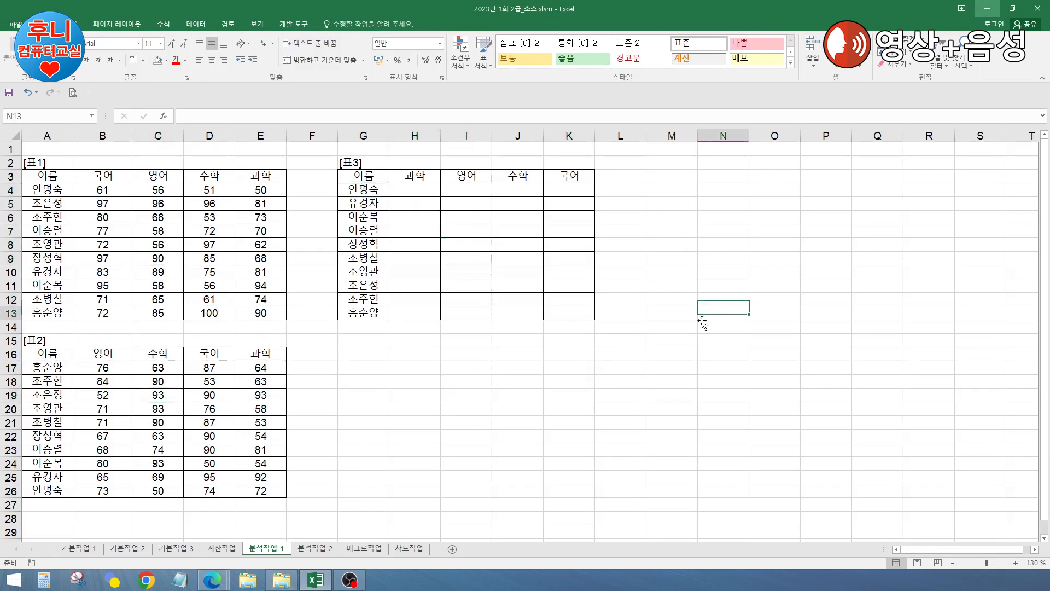
{"action": "left_click", "coordinate": [702, 316]}
{"action": "left_click", "coordinate": [472, 413]}
Step: Select G3:K13 as the target and clear the Consolidate dialog's leftover references and label options
{"action": "left_click_drag", "start_coordinate": [358, 178], "coordinate": [562, 307]}
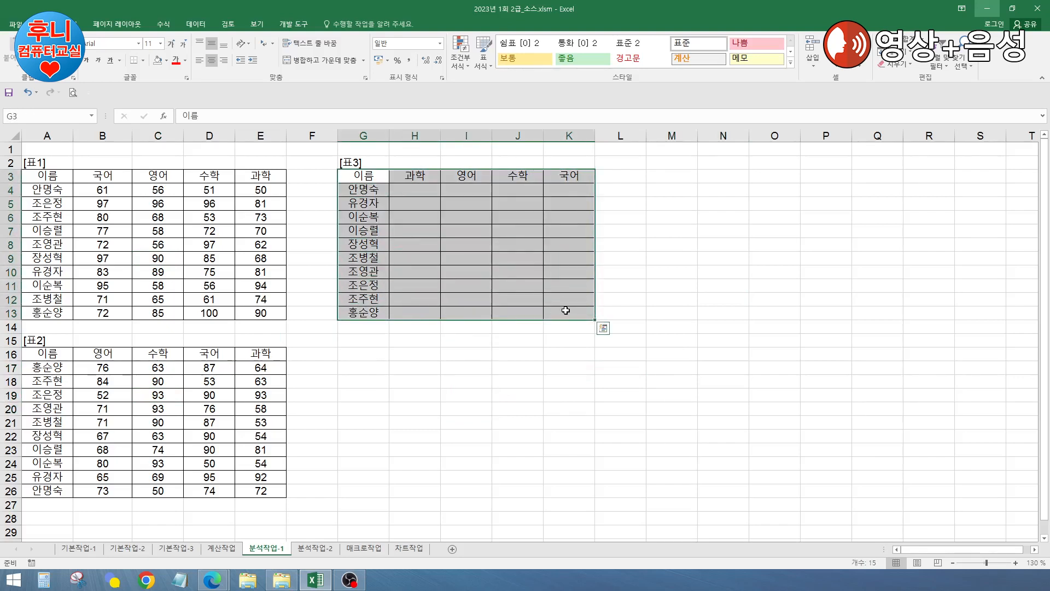
{"action": "left_click", "coordinate": [195, 24]}
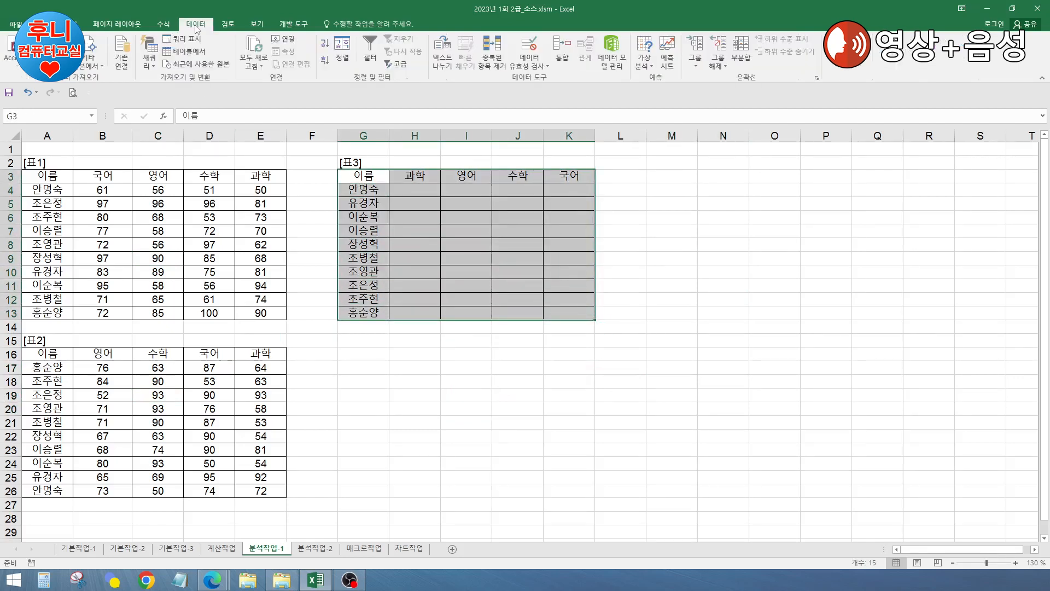
{"action": "left_click", "coordinate": [562, 54]}
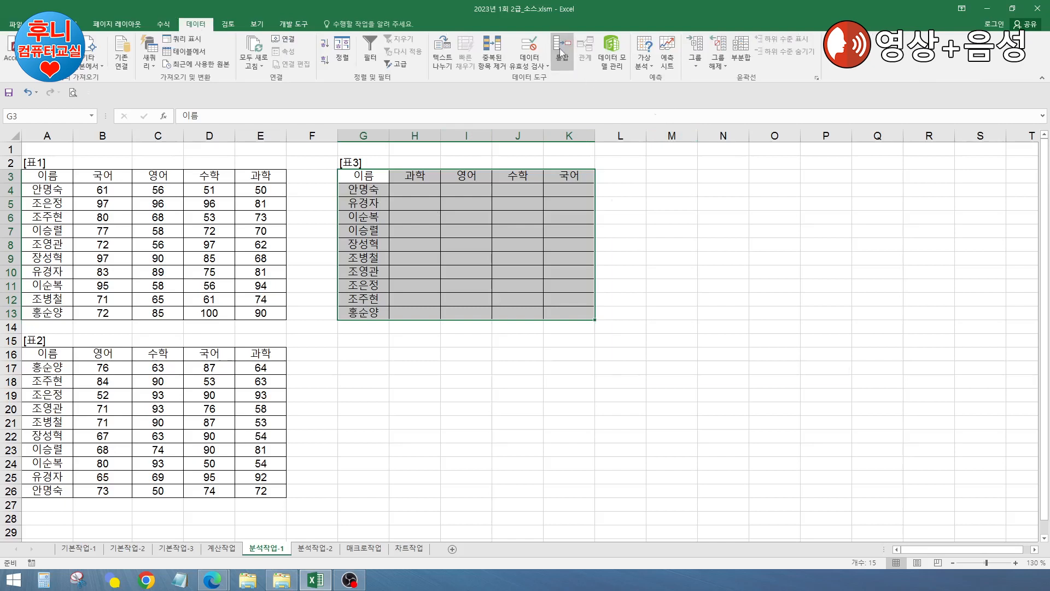
{"action": "left_click_drag", "start_coordinate": [720, 206], "coordinate": [767, 199]}
{"action": "left_click", "coordinate": [727, 282]}
{"action": "left_click", "coordinate": [869, 301]}
{"action": "left_click", "coordinate": [711, 282]}
{"action": "left_click", "coordinate": [864, 303]}
{"action": "left_click", "coordinate": [671, 332]}
{"action": "left_click", "coordinate": [679, 345]}
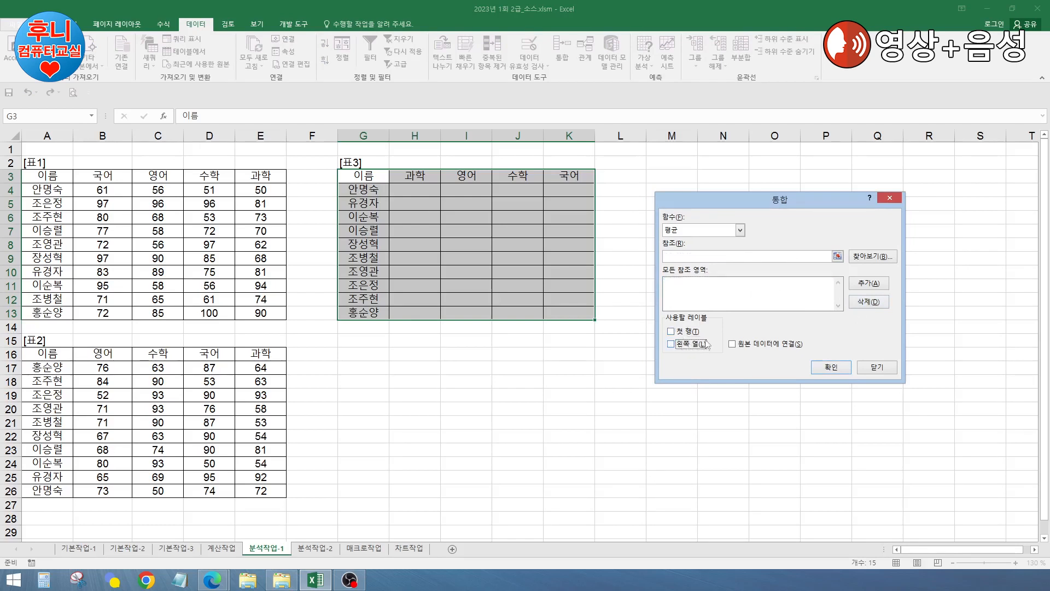
Step: Add 표1 (A3:E13) and 표2 (A16:E26) as consolidation source references
{"action": "left_click", "coordinate": [710, 258]}
{"action": "left_click_drag", "start_coordinate": [48, 178], "coordinate": [258, 313]}
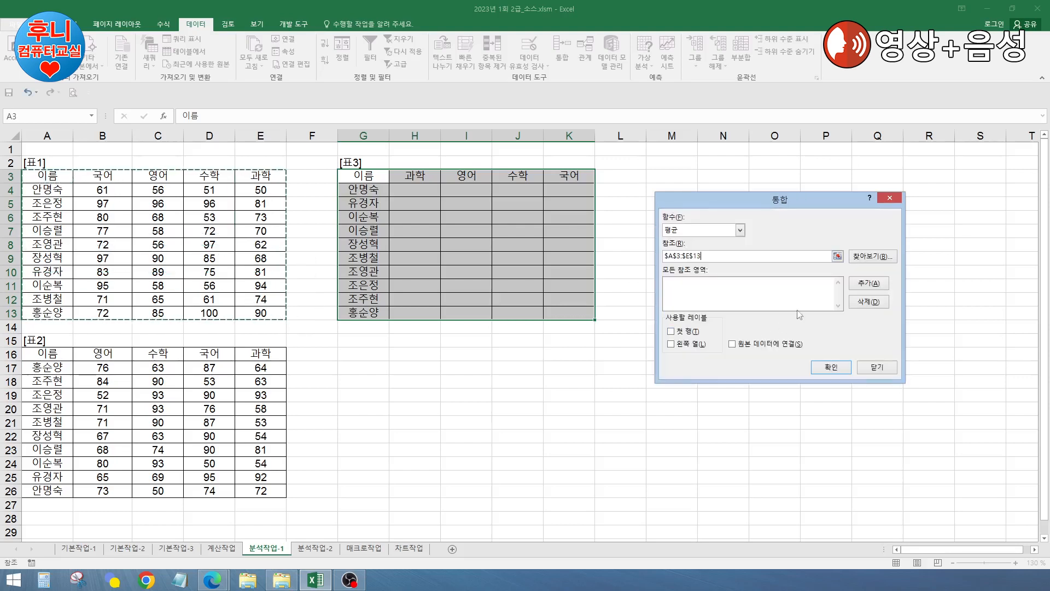
{"action": "left_click", "coordinate": [864, 285]}
{"action": "left_click_drag", "start_coordinate": [48, 353], "coordinate": [276, 492]}
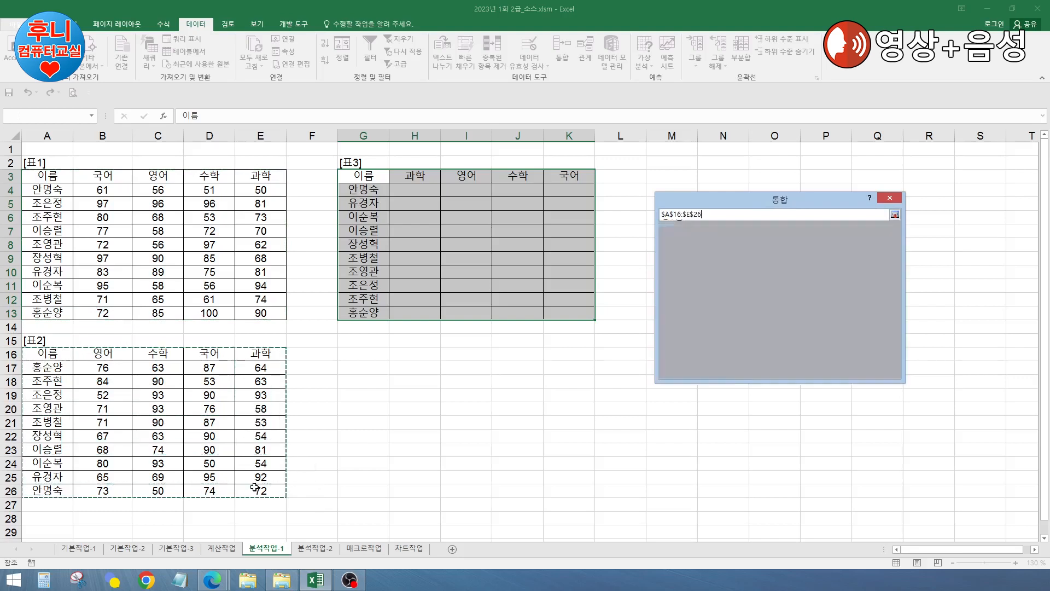
{"action": "left_click", "coordinate": [867, 284]}
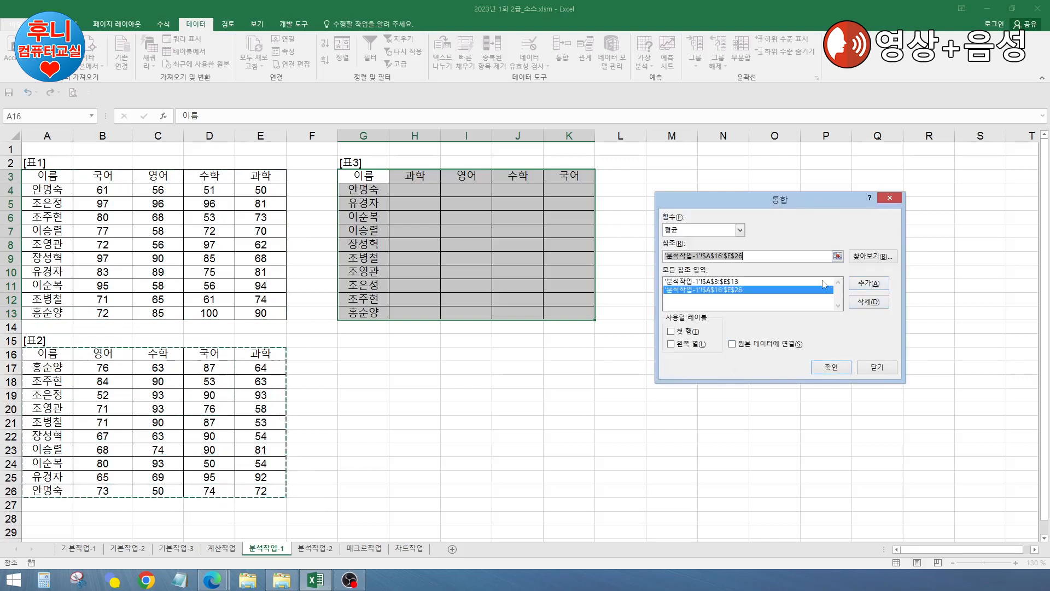
{"action": "left_click_drag", "start_coordinate": [810, 201], "coordinate": [823, 181]}
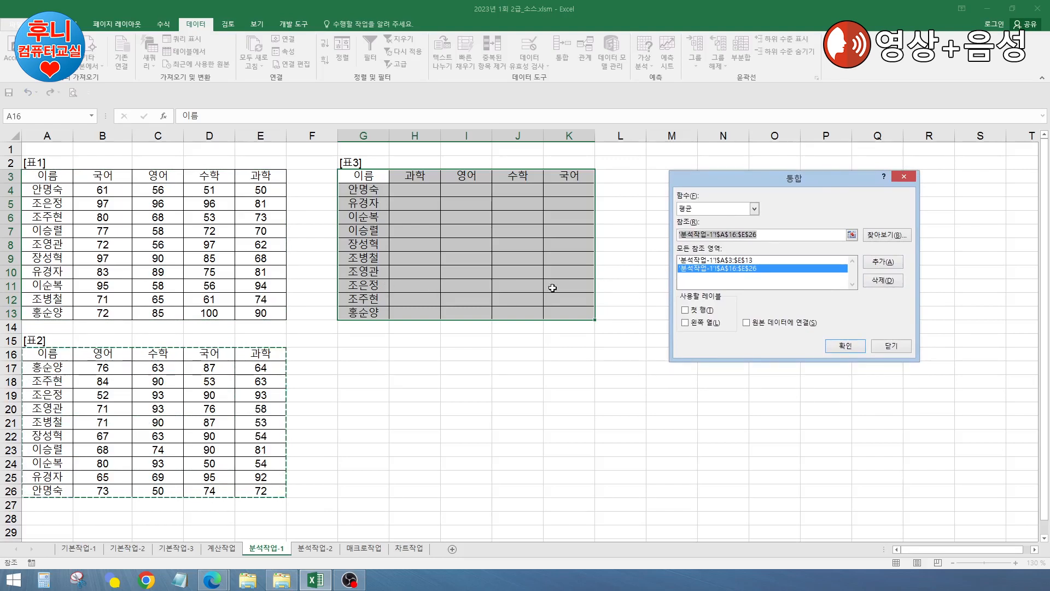
Step: Tick 첫 행 and 왼쪽 열, set the function to 평균, and run the consolidation
{"action": "left_click", "coordinate": [691, 311]}
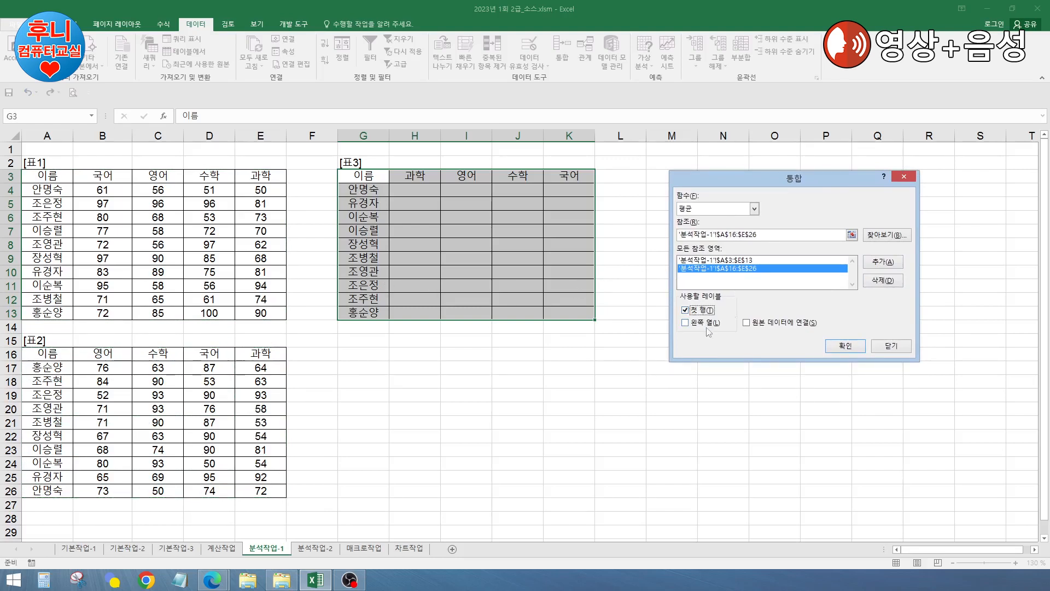
{"action": "left_click", "coordinate": [694, 326]}
{"action": "left_click_drag", "start_coordinate": [800, 182], "coordinate": [769, 176]}
{"action": "left_click", "coordinate": [725, 203]}
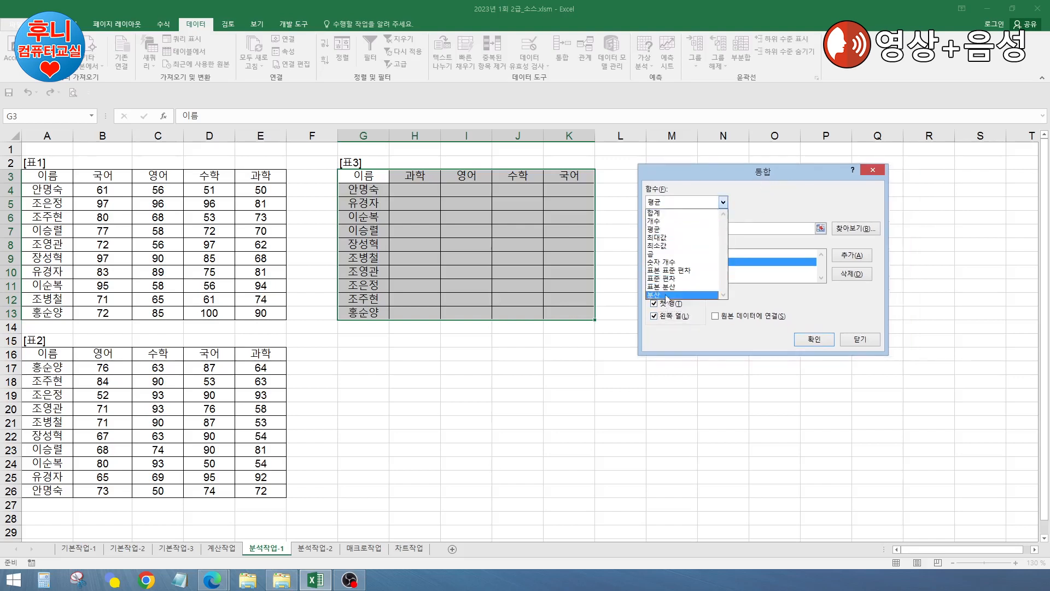
{"action": "left_click", "coordinate": [662, 230]}
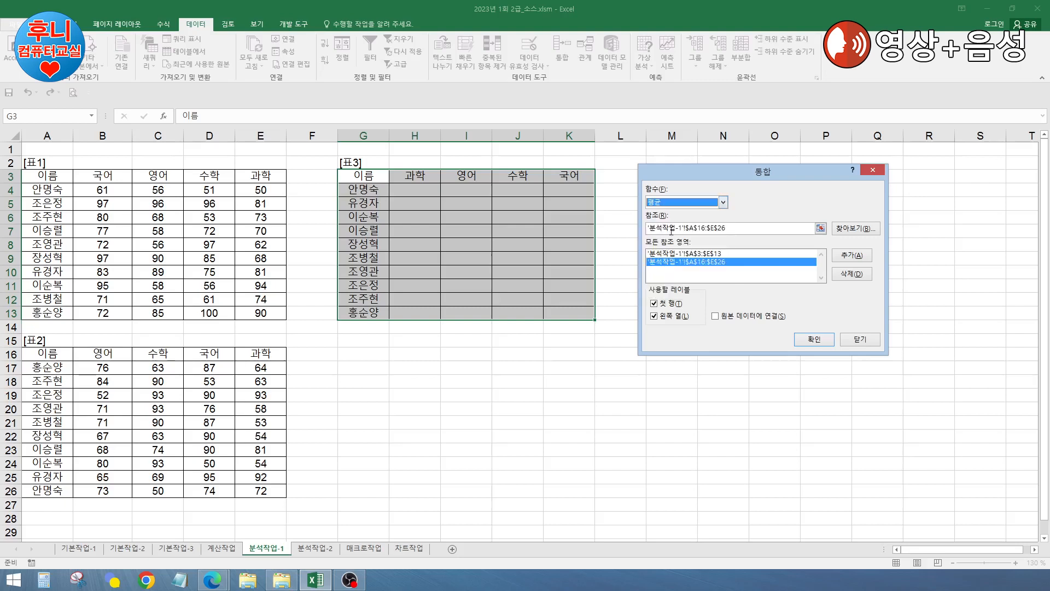
{"action": "left_click_drag", "start_coordinate": [783, 175], "coordinate": [764, 166]}
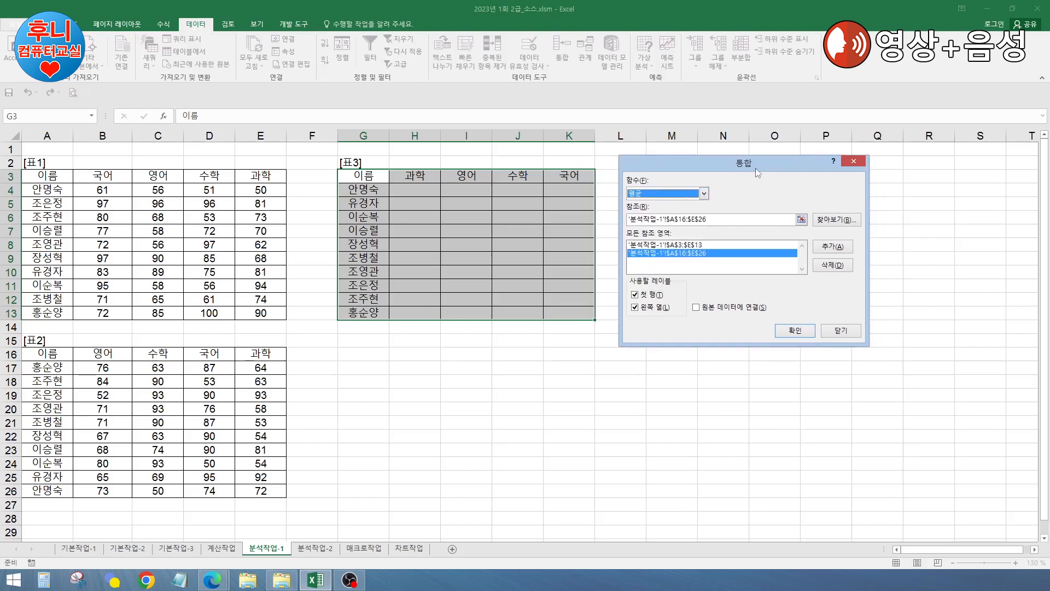
{"action": "left_click_drag", "start_coordinate": [756, 165], "coordinate": [777, 162]}
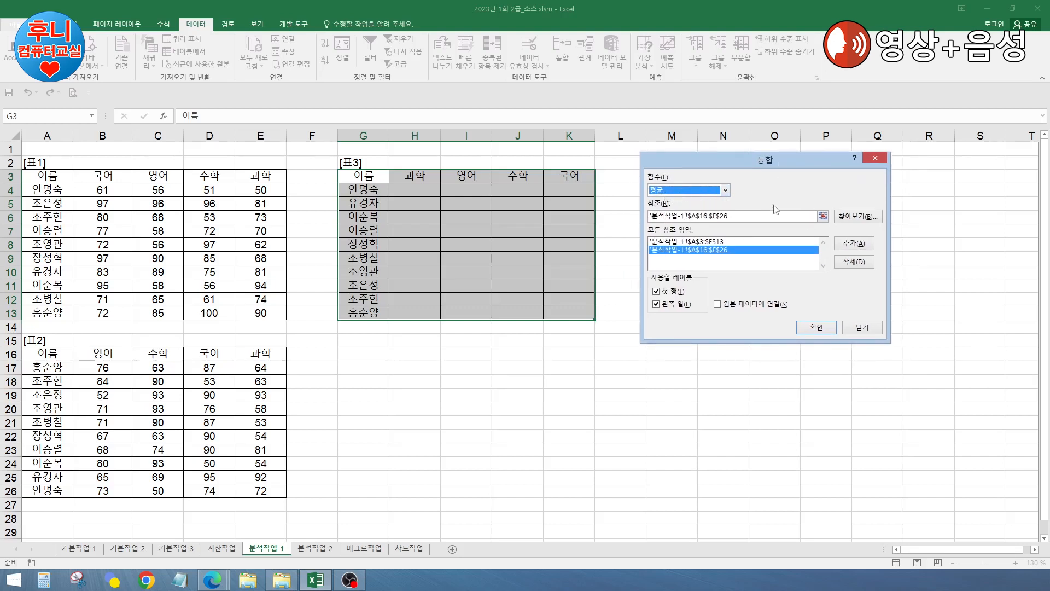
{"action": "left_click", "coordinate": [815, 328]}
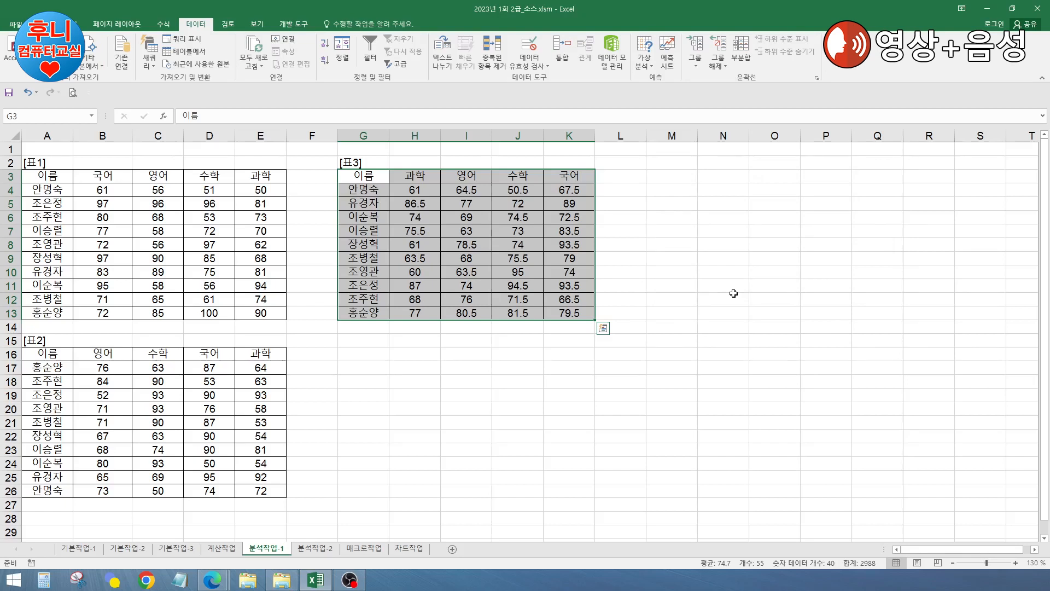
{"action": "left_click", "coordinate": [734, 293]}
{"action": "left_click", "coordinate": [365, 194]}
{"action": "left_click", "coordinate": [426, 174]}
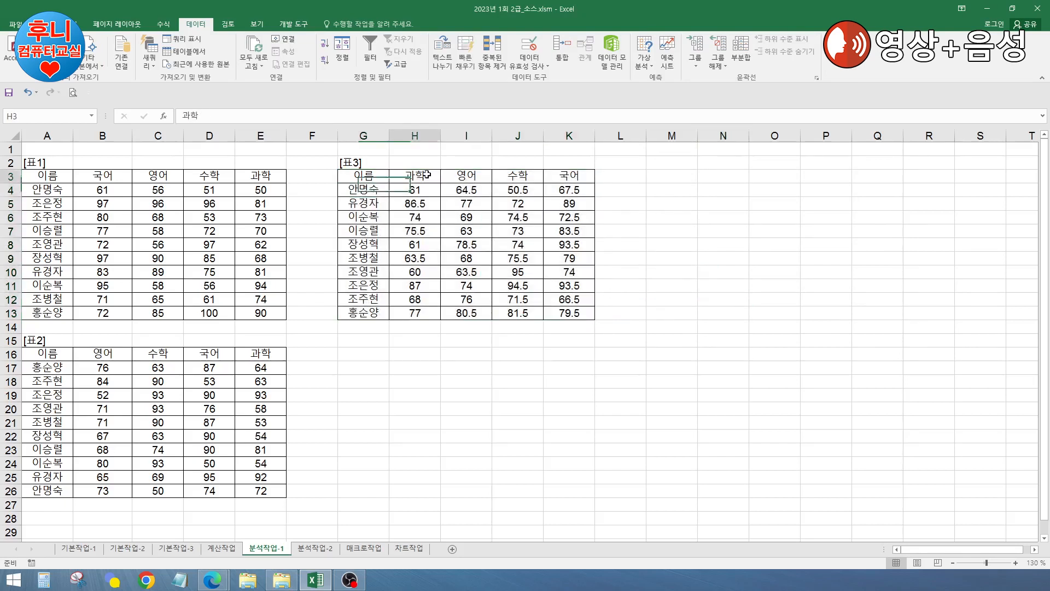
{"action": "left_click", "coordinate": [422, 220]}
{"action": "left_click", "coordinate": [670, 244]}
{"action": "left_click", "coordinate": [466, 339]}
{"action": "left_click", "coordinate": [162, 233]}
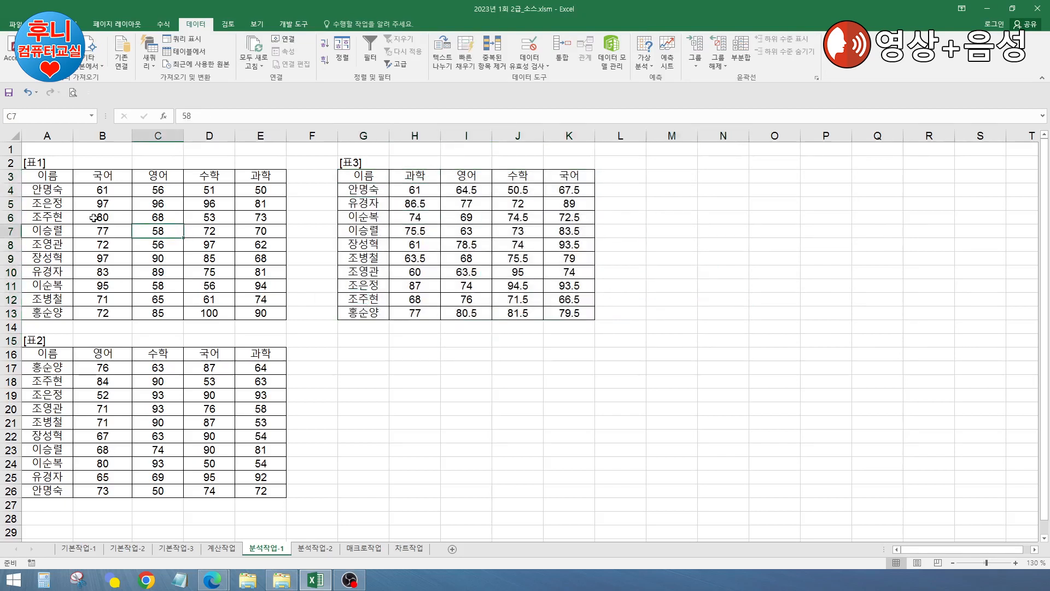
{"action": "left_click", "coordinate": [365, 199]}
{"action": "left_click", "coordinate": [55, 191]}
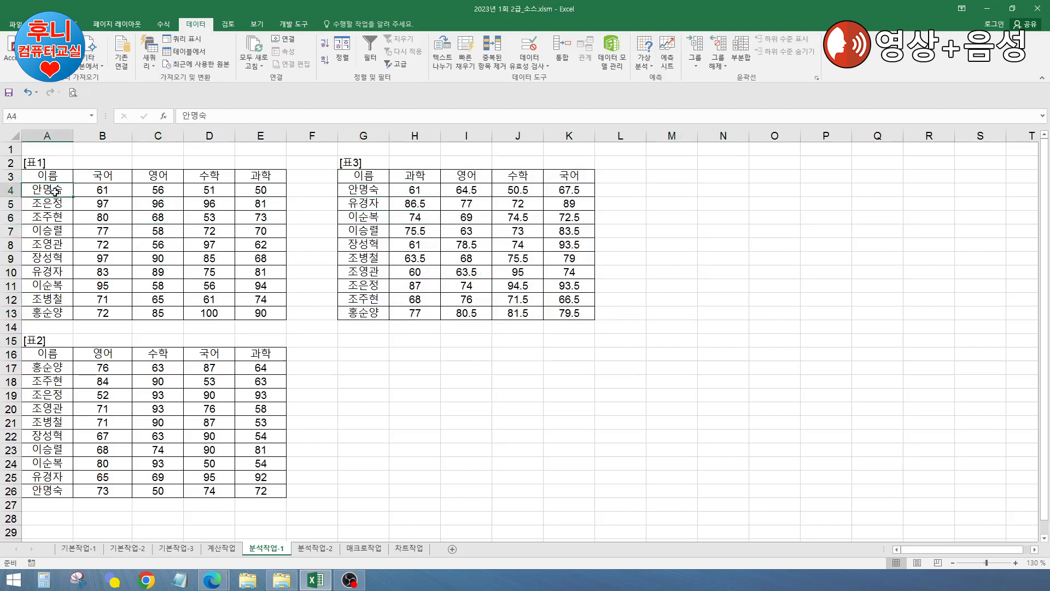
{"action": "left_click", "coordinate": [54, 492], "text": "ctrl"}
{"action": "left_click", "coordinate": [48, 24]}
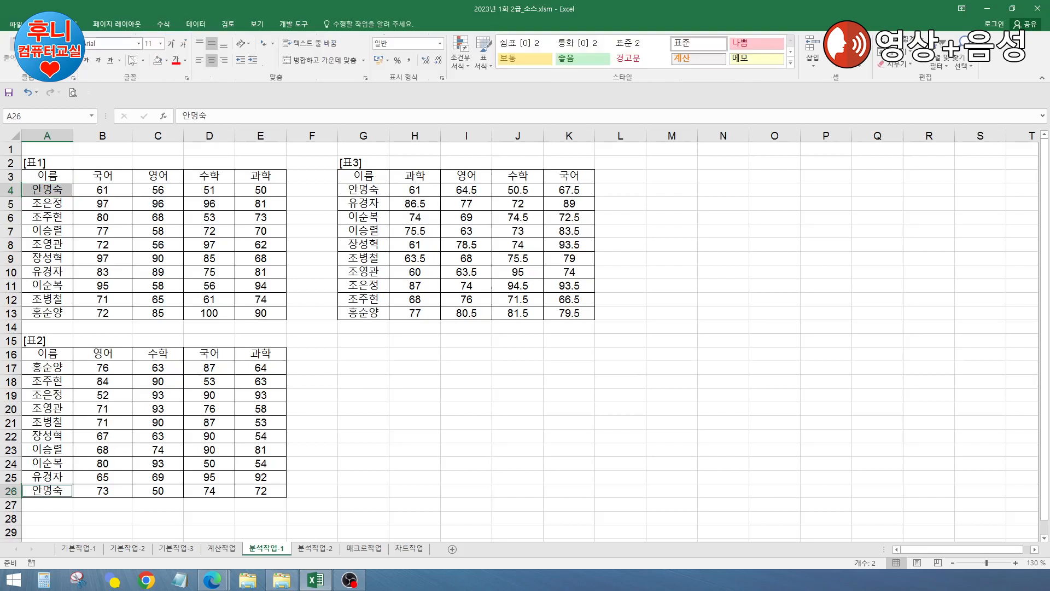
{"action": "left_click", "coordinate": [166, 60]}
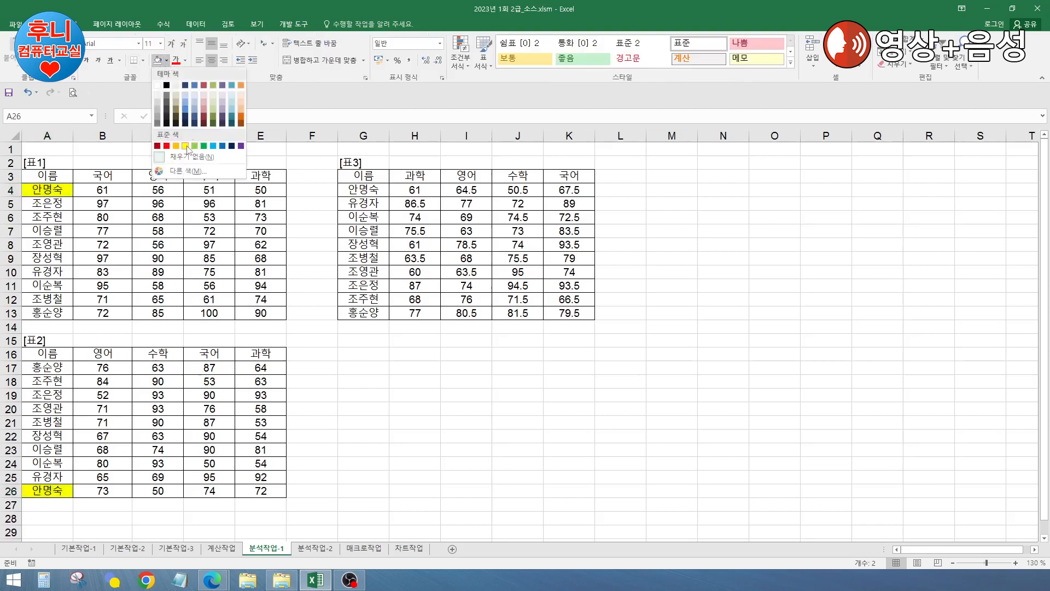
{"action": "left_click", "coordinate": [186, 147]}
{"action": "left_click", "coordinate": [106, 189]}
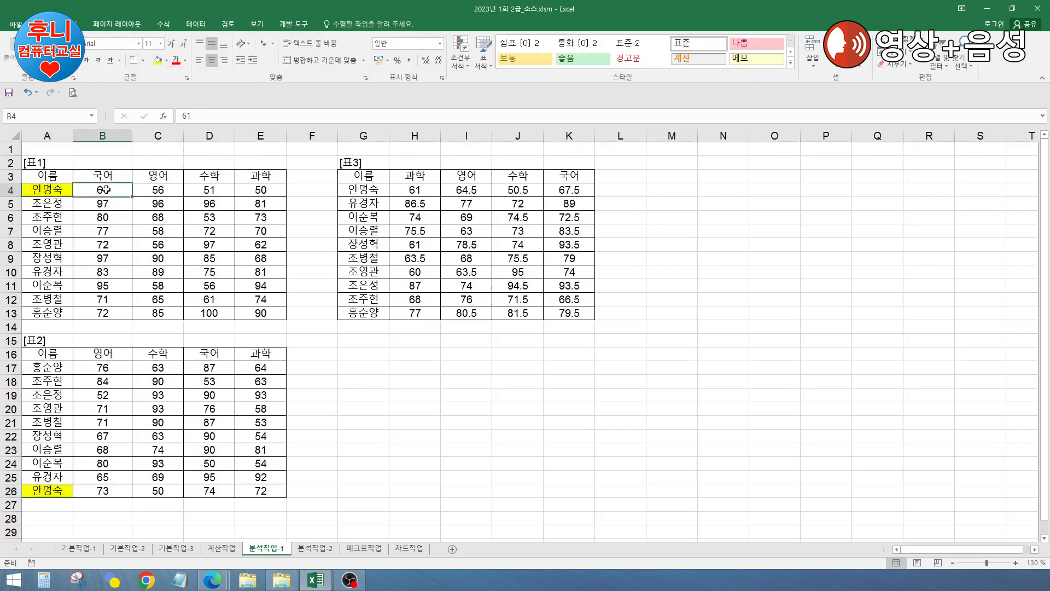
{"action": "left_click", "coordinate": [212, 492], "text": "ctrl"}
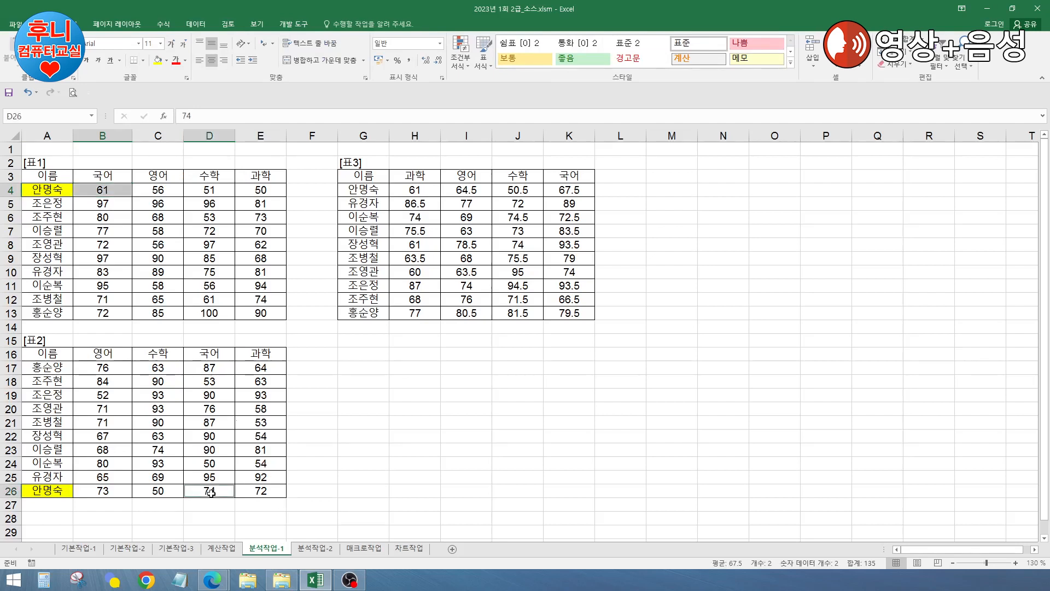
{"action": "left_click", "coordinate": [158, 60]}
{"action": "left_click", "coordinate": [454, 433]}
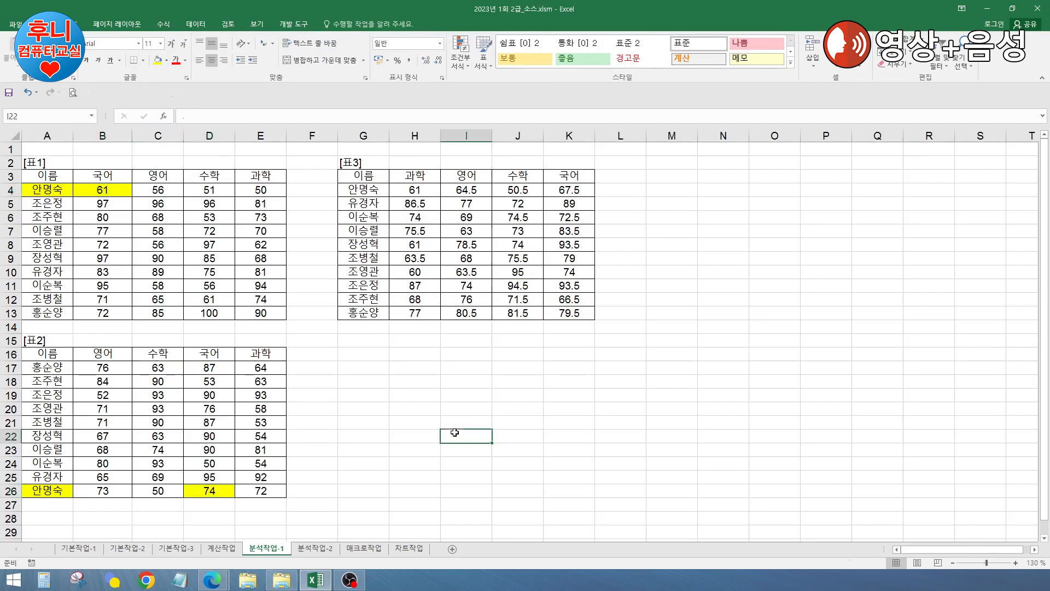
{"action": "left_click", "coordinate": [104, 190]}
{"action": "left_click", "coordinate": [215, 491], "text": "ctrl"}
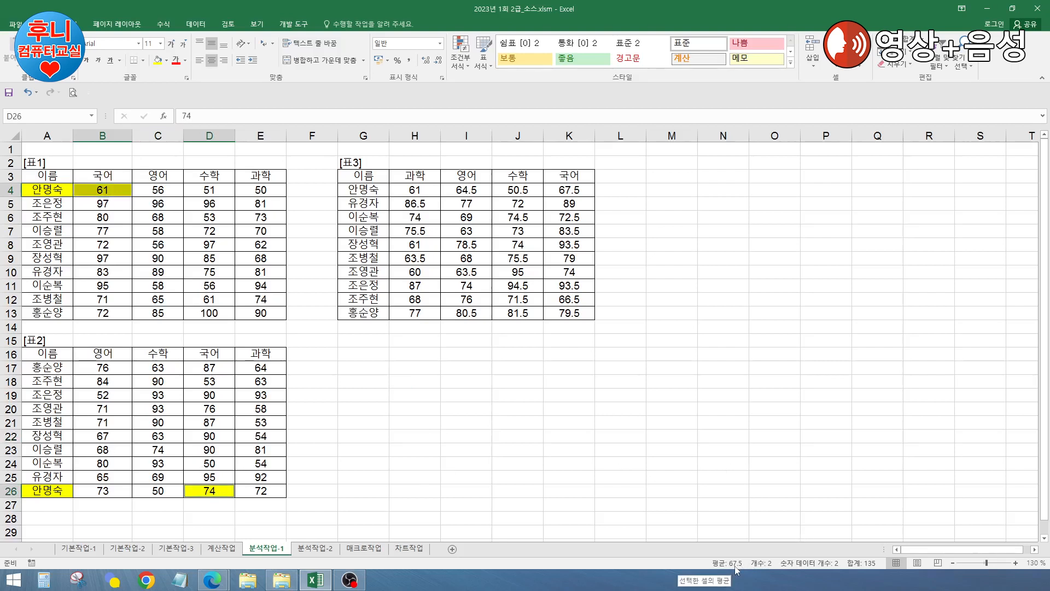
{"action": "left_click", "coordinate": [660, 350]}
{"action": "left_click", "coordinate": [372, 191]}
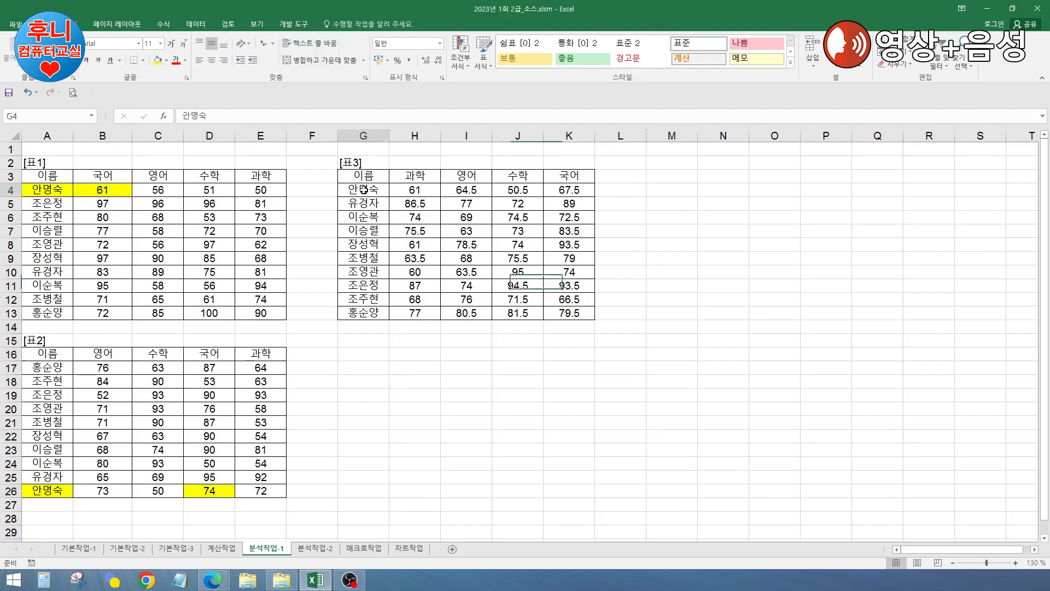
{"action": "left_click", "coordinate": [558, 191], "text": "ctrl"}
{"action": "left_click", "coordinate": [157, 60]}
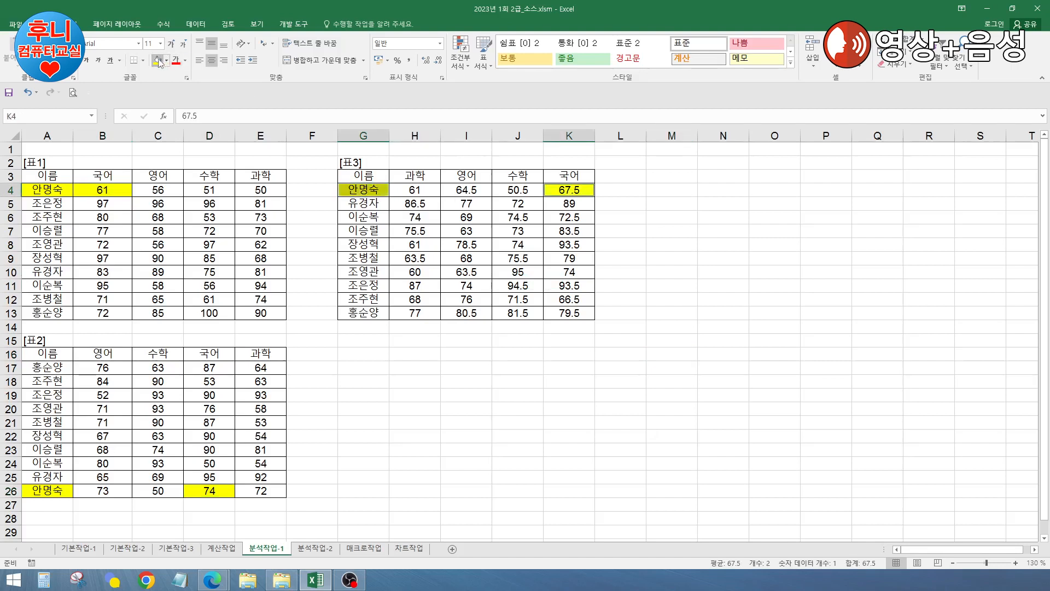
{"action": "left_click", "coordinate": [659, 344]}
{"action": "left_click", "coordinate": [566, 192]}
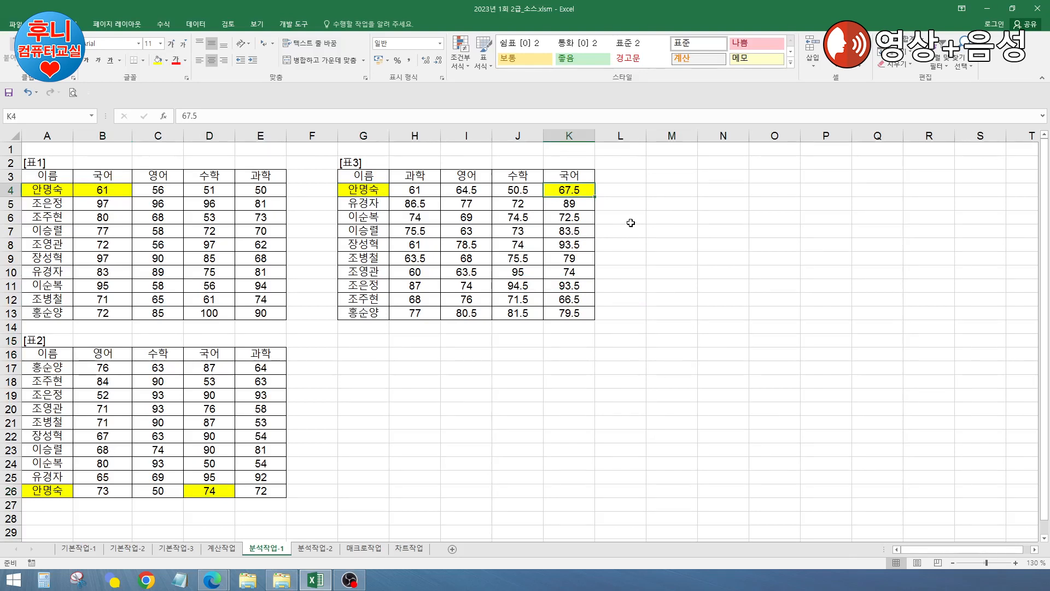
{"action": "left_click", "coordinate": [679, 241]}
{"action": "left_click", "coordinate": [537, 382]}
{"action": "left_click", "coordinate": [669, 353]}
{"action": "left_click", "coordinate": [678, 274]}
{"action": "left_click", "coordinate": [629, 355]}
{"action": "left_click", "coordinate": [686, 299]}
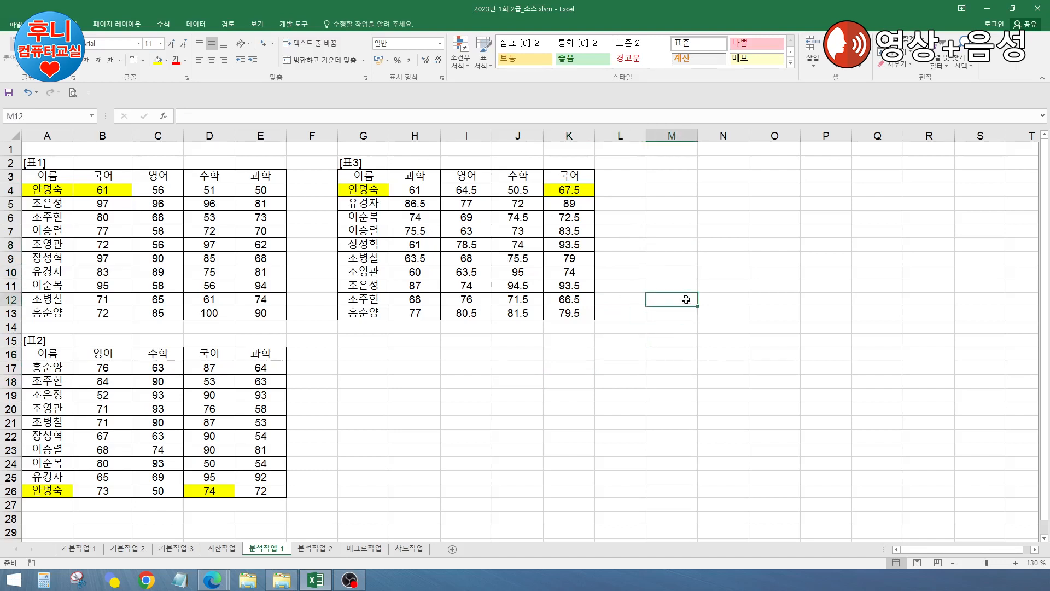
{"action": "left_click", "coordinate": [635, 352]}
{"action": "left_click", "coordinate": [628, 282]}
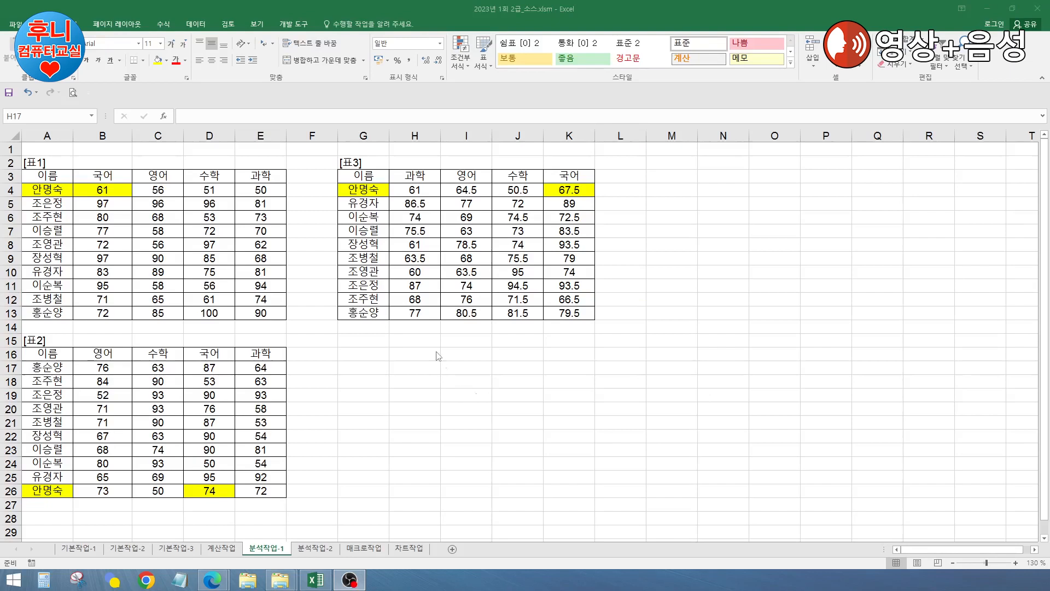
{"action": "left_click", "coordinate": [416, 366]}
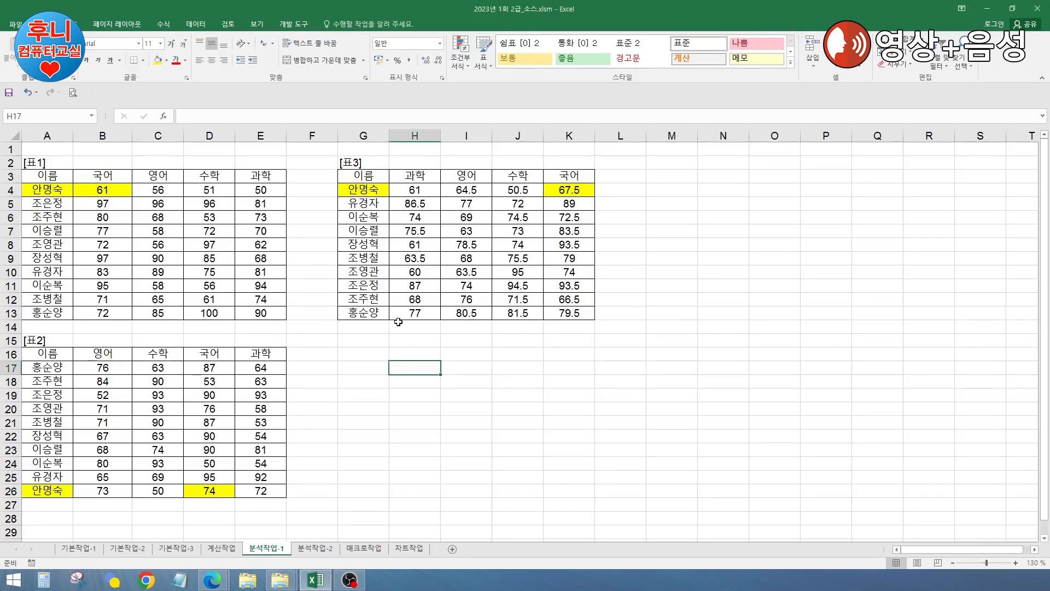
{"action": "left_click", "coordinate": [416, 378]}
{"action": "left_click", "coordinate": [418, 358]}
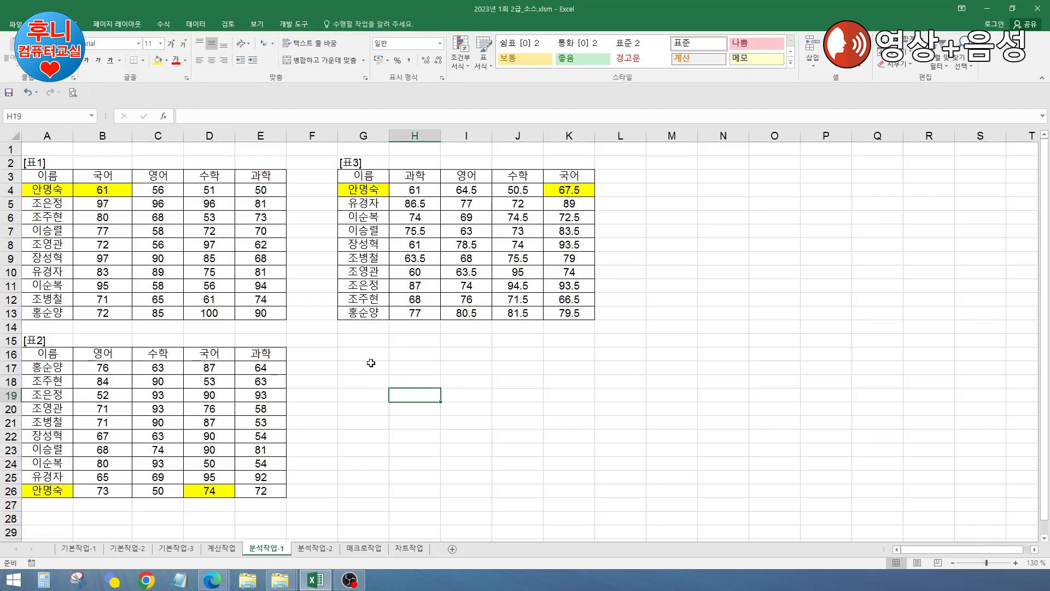
Step: Copy the 과학/영어/수학/국어 headers from H3:K3 to H16:K16
{"action": "left_click_drag", "start_coordinate": [417, 176], "coordinate": [588, 176]}
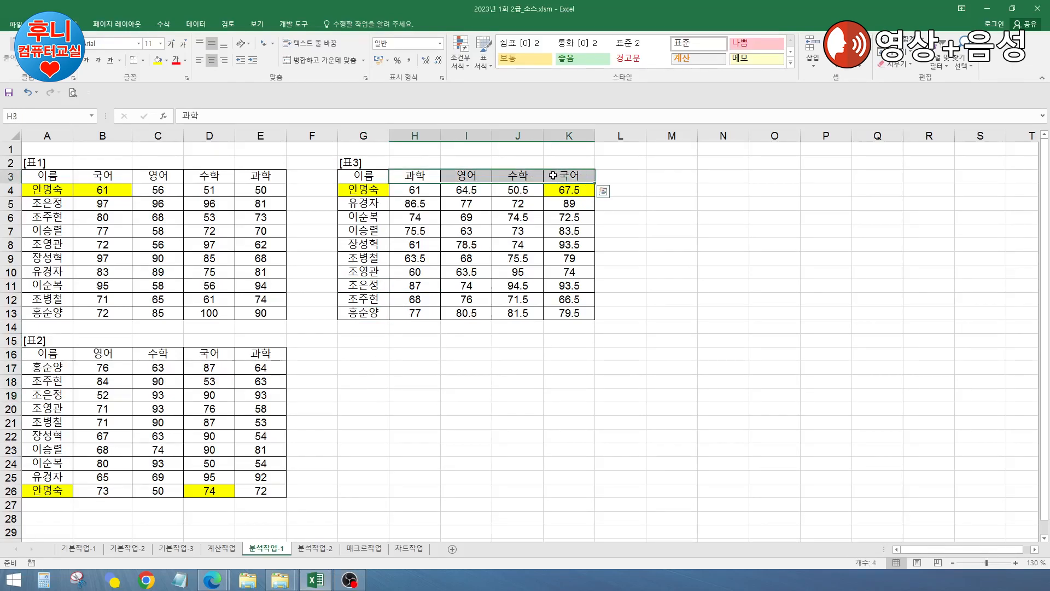
{"action": "key", "text": "ctrl+c"}
{"action": "left_click", "coordinate": [424, 354]}
{"action": "key", "text": "ctrl+v"}
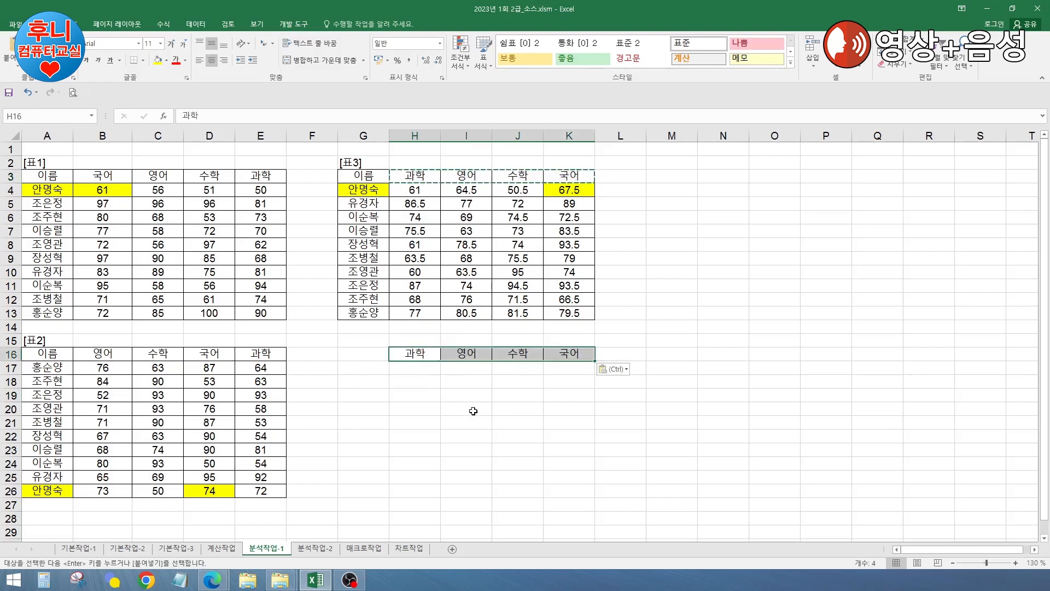
Step: Enter the name criteria 조*, 이*, 장*, 유*, 홍* in G17:G21
{"action": "left_click", "coordinate": [369, 367]}
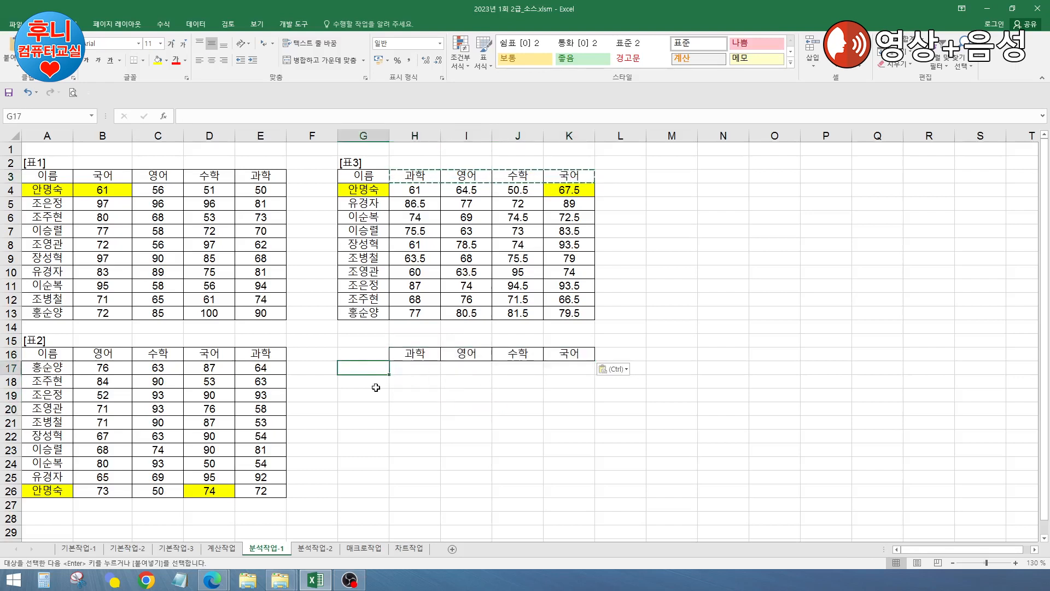
{"action": "type", "text": "wh"}
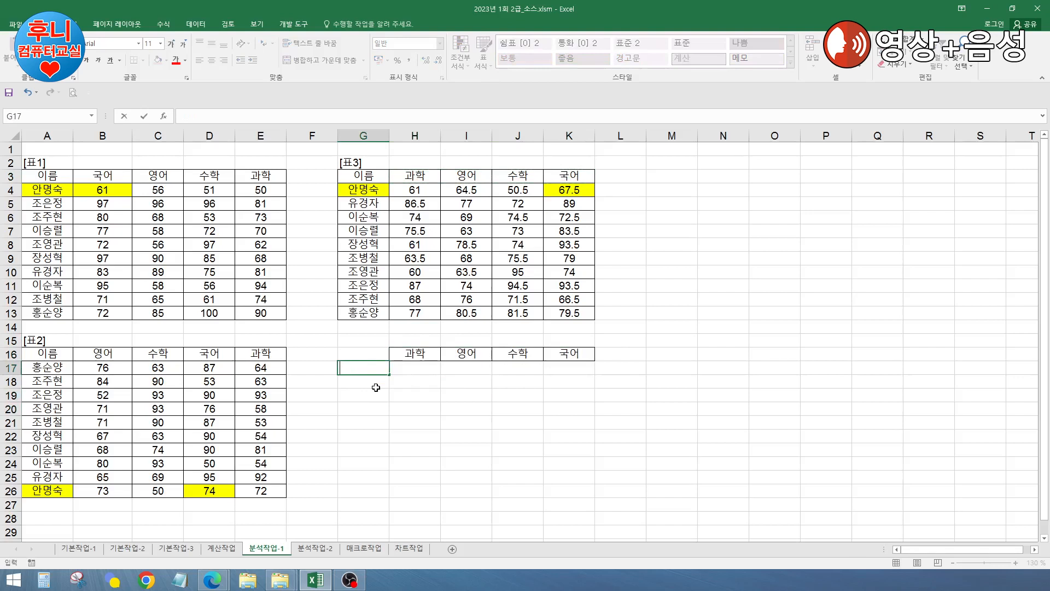
{"action": "type", "text": "조"}
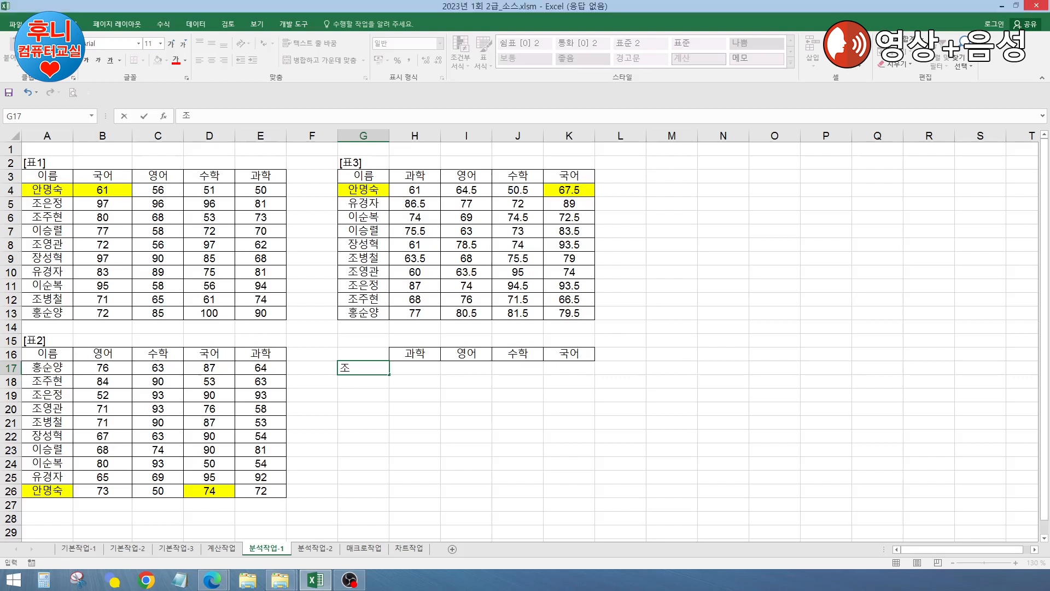
{"action": "type", "text": "*"}
{"action": "key", "text": "ctrl+Return"}
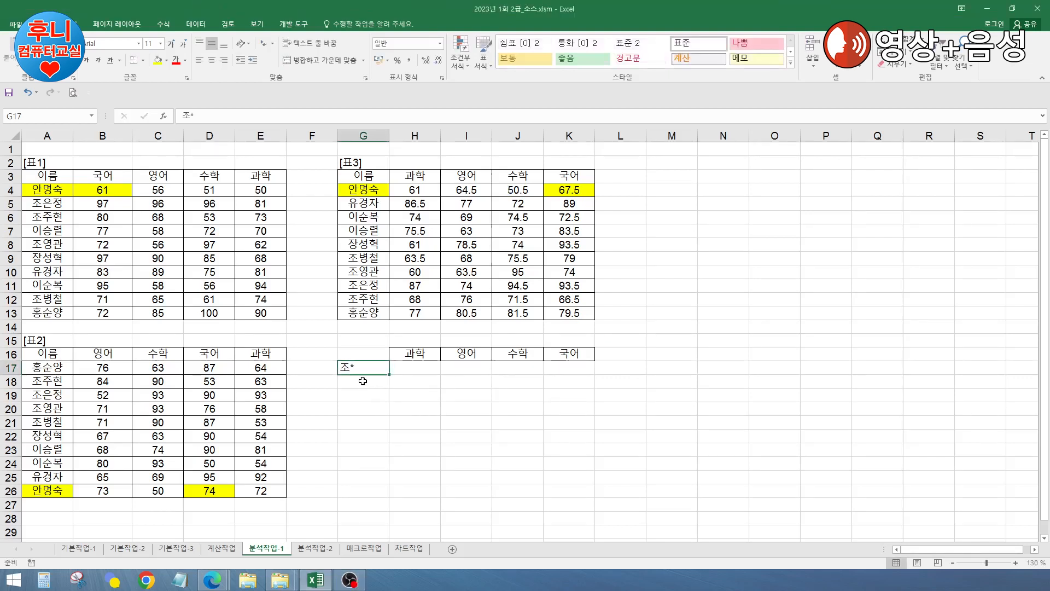
{"action": "left_click", "coordinate": [364, 380]}
{"action": "type", "text": "이*"}
{"action": "key", "text": "Return"}
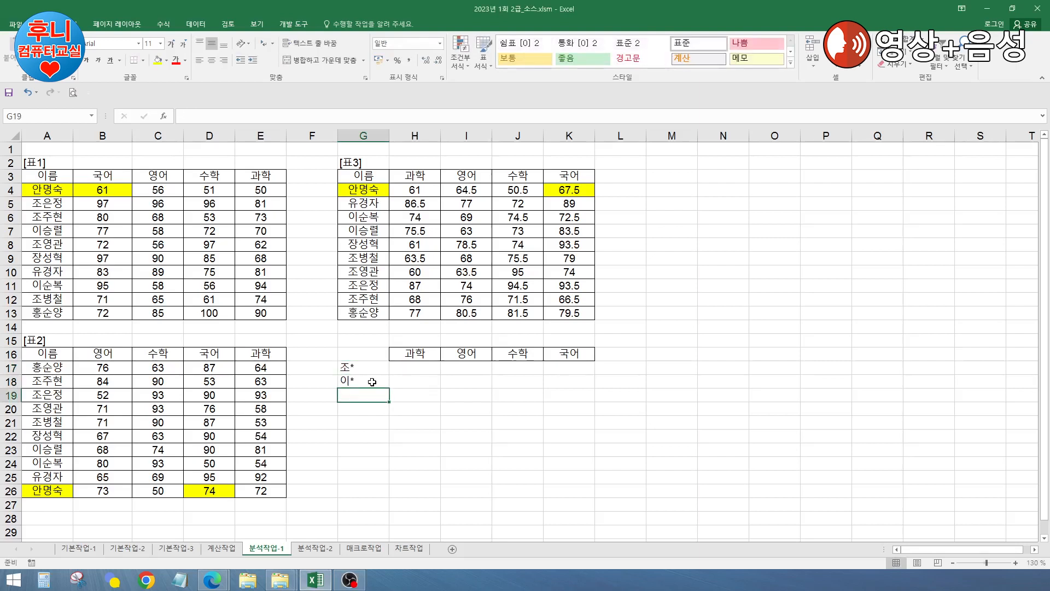
{"action": "type", "text": "장*"}
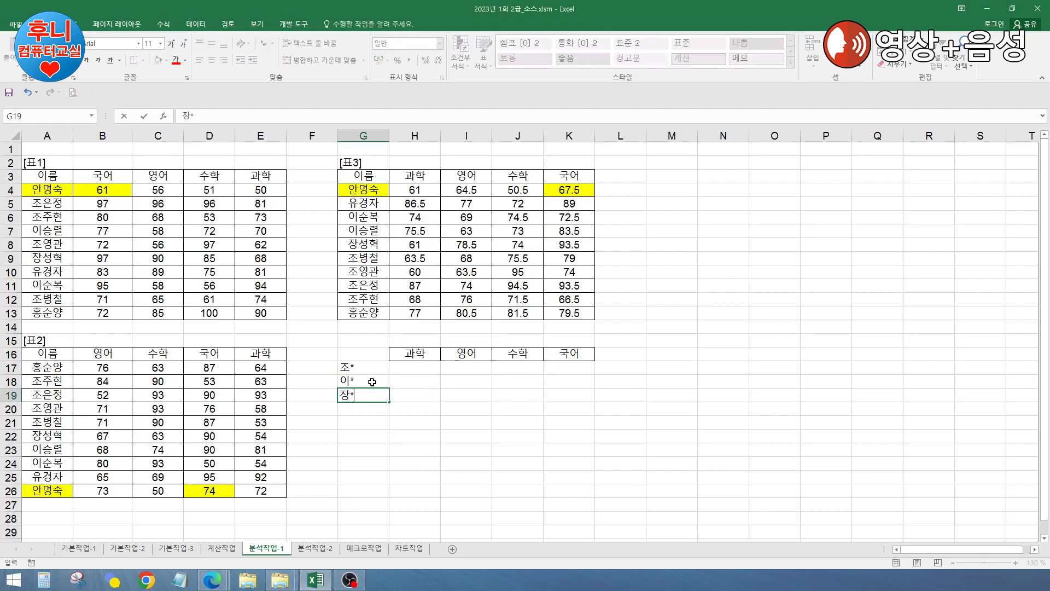
{"action": "key", "text": "Return"}
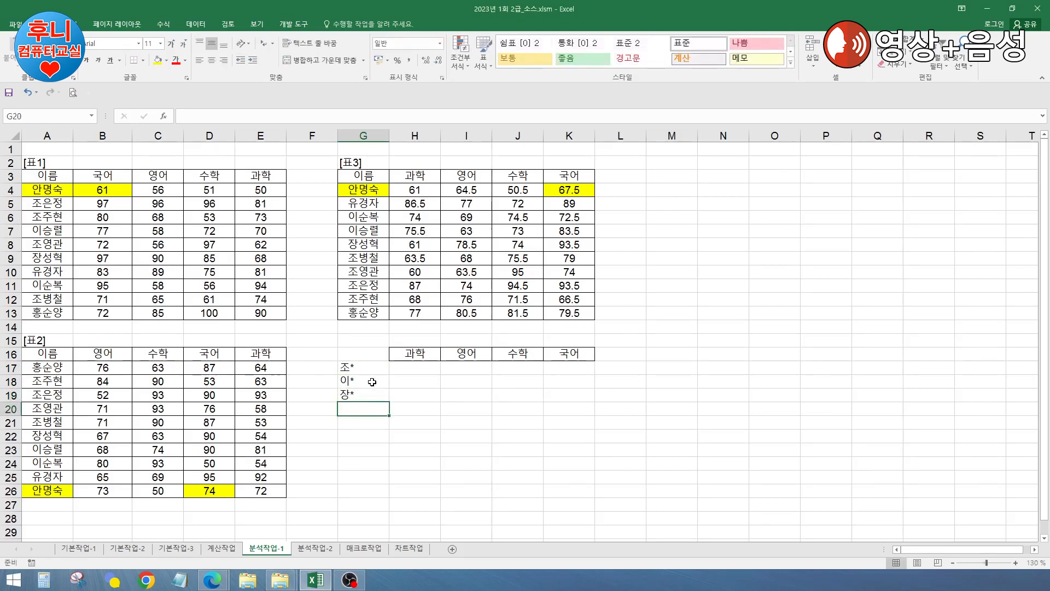
{"action": "type", "text": "유"}
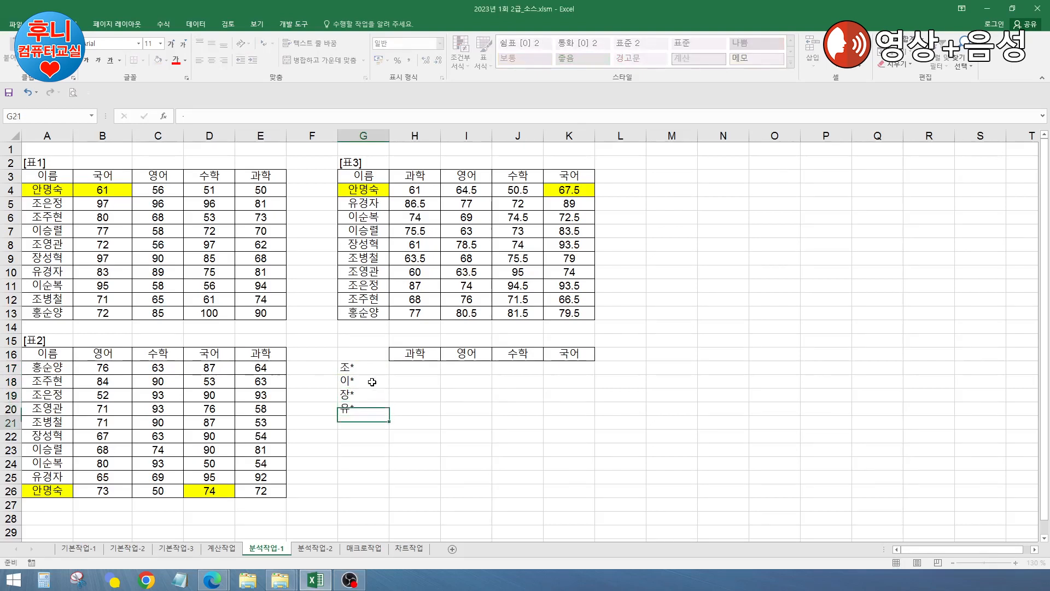
{"action": "type", "text": "*"}
{"action": "key", "text": "Return"}
{"action": "type", "text": "홍*"}
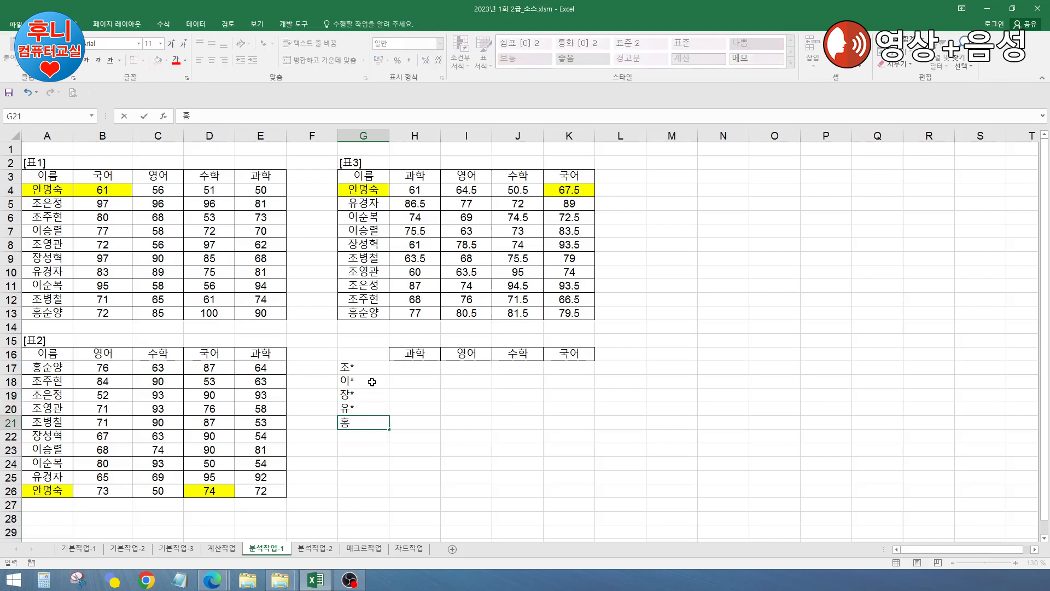
{"action": "key", "text": "Return"}
Step: Apply All Borders to G16:K21
{"action": "left_click_drag", "start_coordinate": [357, 355], "coordinate": [580, 424]}
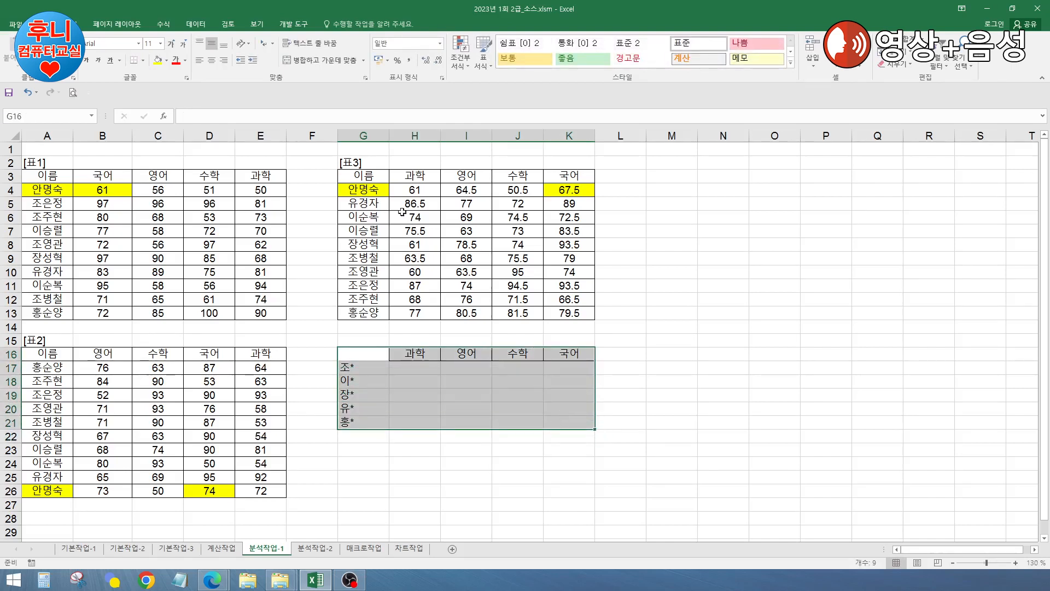
{"action": "left_click", "coordinate": [142, 60]}
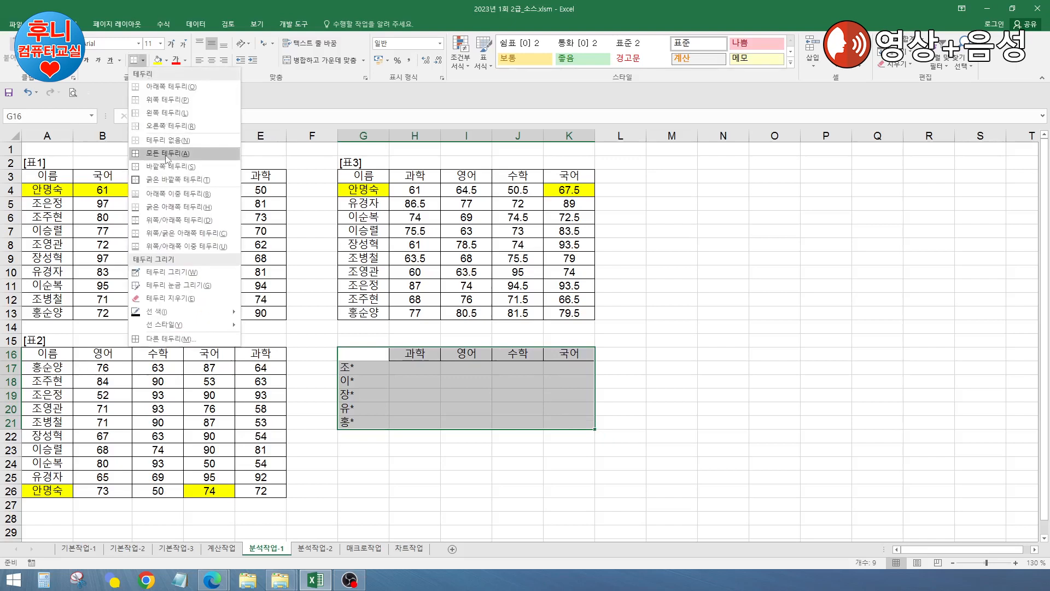
{"action": "left_click", "coordinate": [167, 154]}
{"action": "left_click", "coordinate": [471, 407]}
{"action": "left_click", "coordinate": [553, 395]}
Step: Consolidate 표1 and 표2 by average into G16:K21
{"action": "left_click_drag", "start_coordinate": [363, 356], "coordinate": [546, 417]}
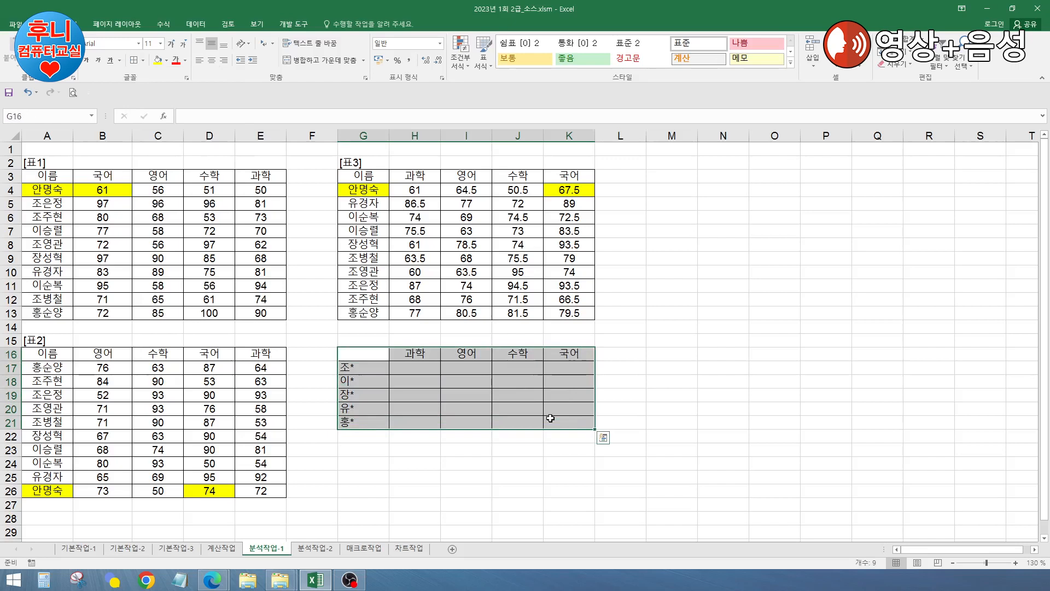
{"action": "left_click", "coordinate": [196, 24]}
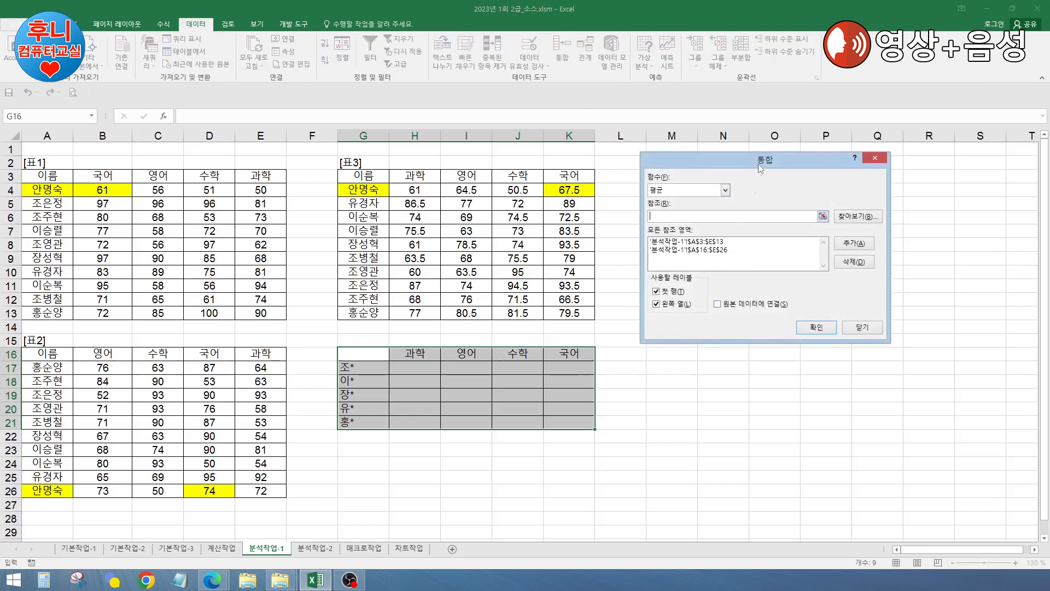
{"action": "left_click_drag", "start_coordinate": [758, 164], "coordinate": [803, 221]}
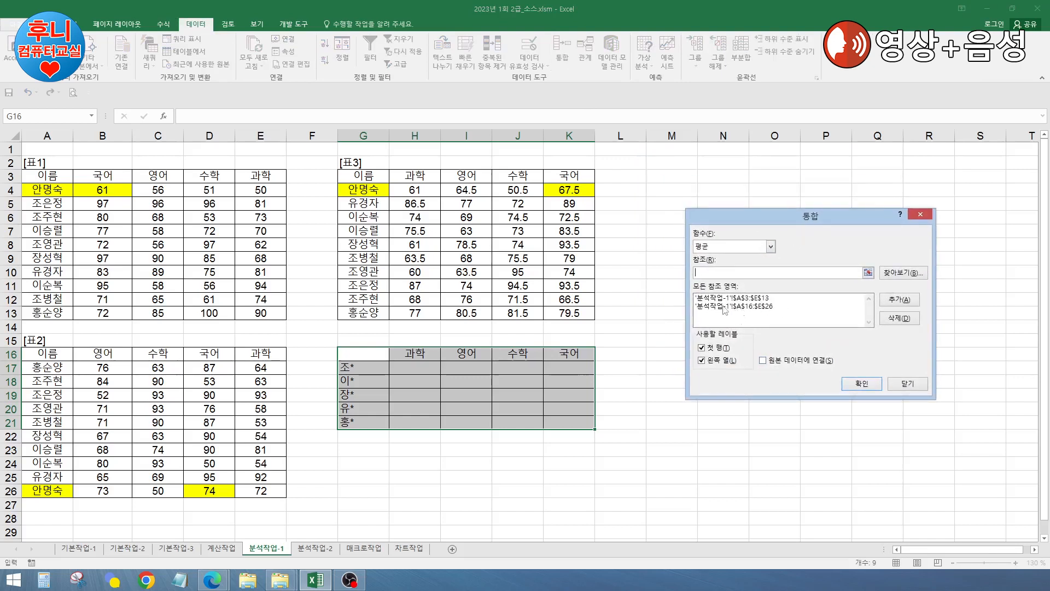
{"action": "left_click", "coordinate": [862, 384]}
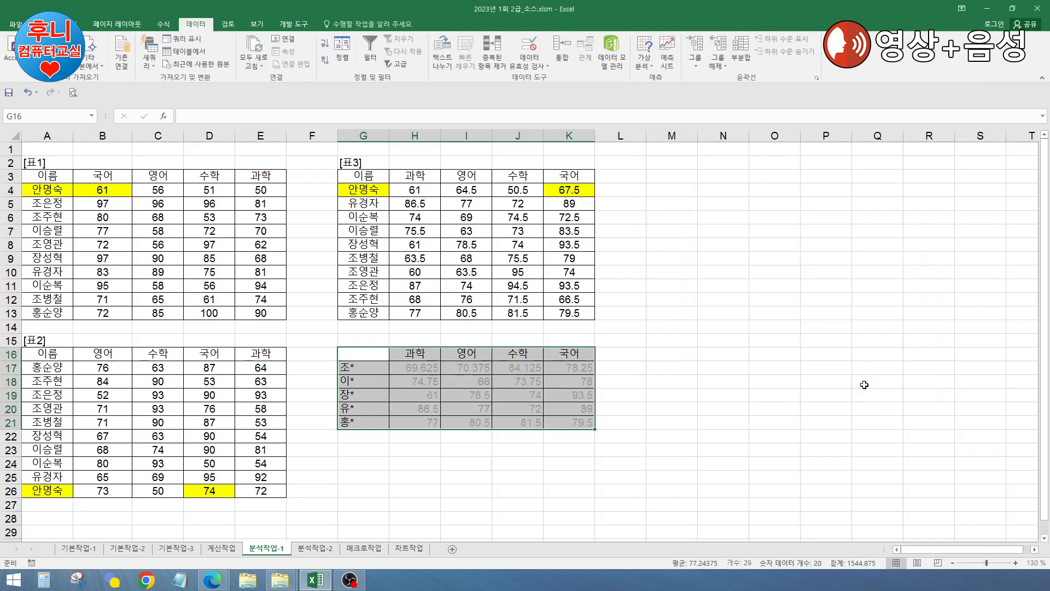
{"action": "left_click", "coordinate": [725, 369]}
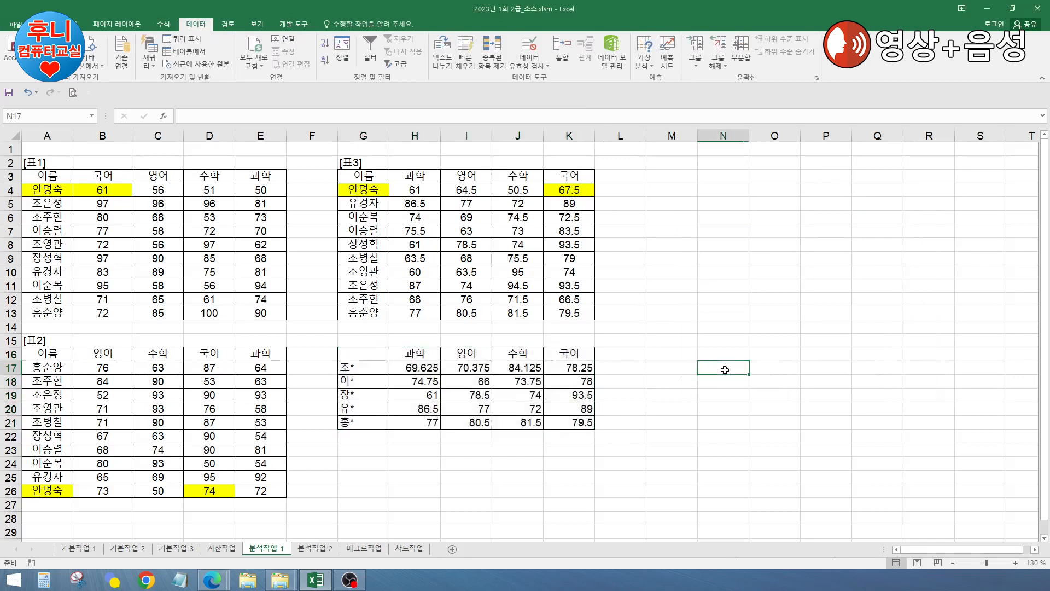
{"action": "left_click", "coordinate": [359, 368]}
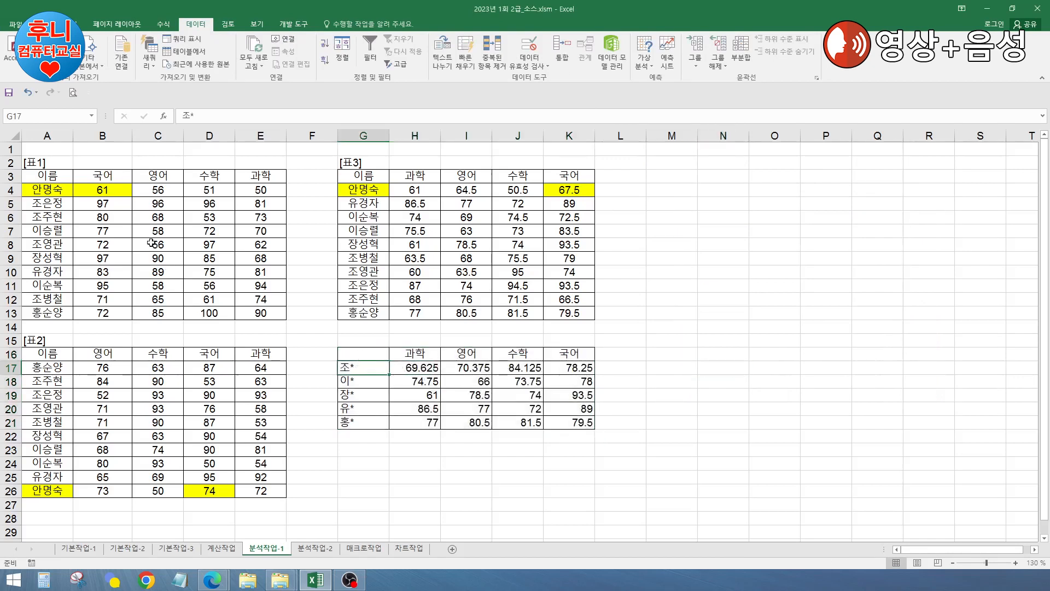
Step: Check the 조* averages and select the 조 rows 5–6, 8, 12 and 18–21 in 표1 and 표2
{"action": "left_click", "coordinate": [417, 369]}
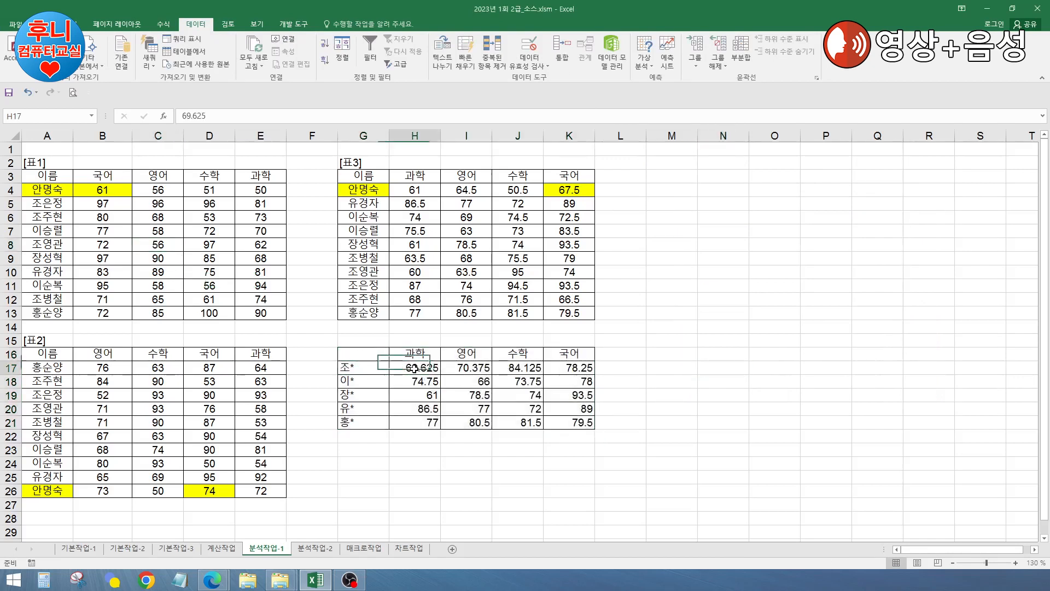
{"action": "left_click", "coordinate": [569, 369]}
{"action": "left_click_drag", "start_coordinate": [48, 205], "coordinate": [252, 215]}
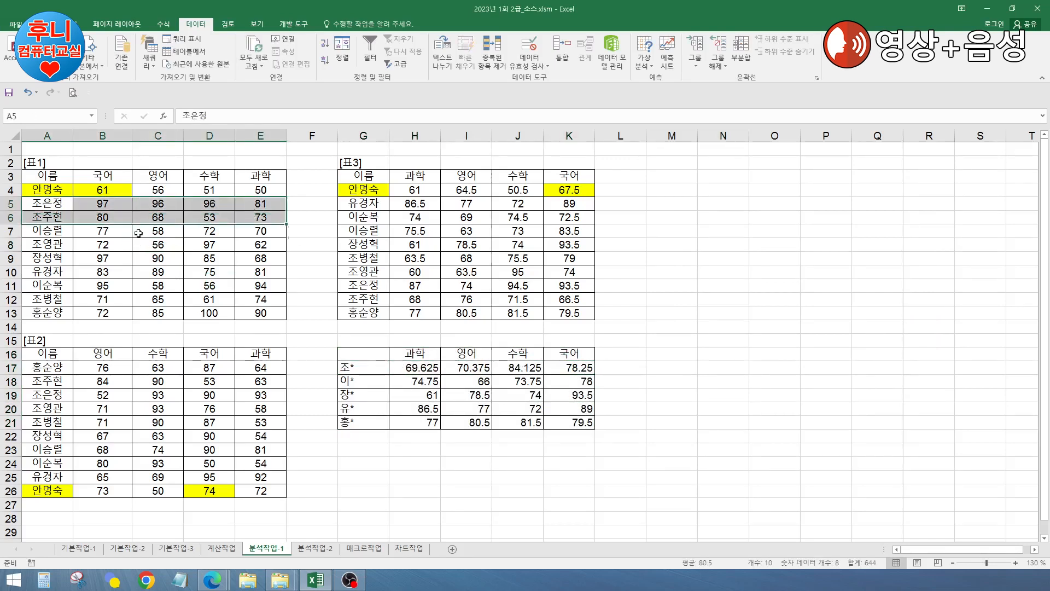
{"action": "left_click_drag", "start_coordinate": [52, 244], "coordinate": [257, 246]}
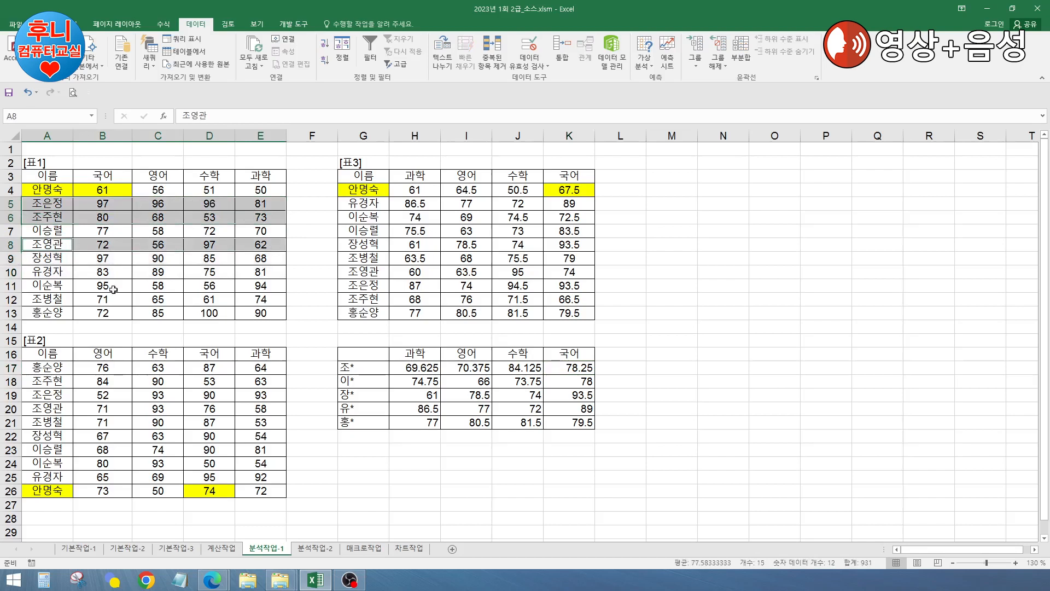
{"action": "left_click_drag", "start_coordinate": [46, 298], "coordinate": [247, 303]}
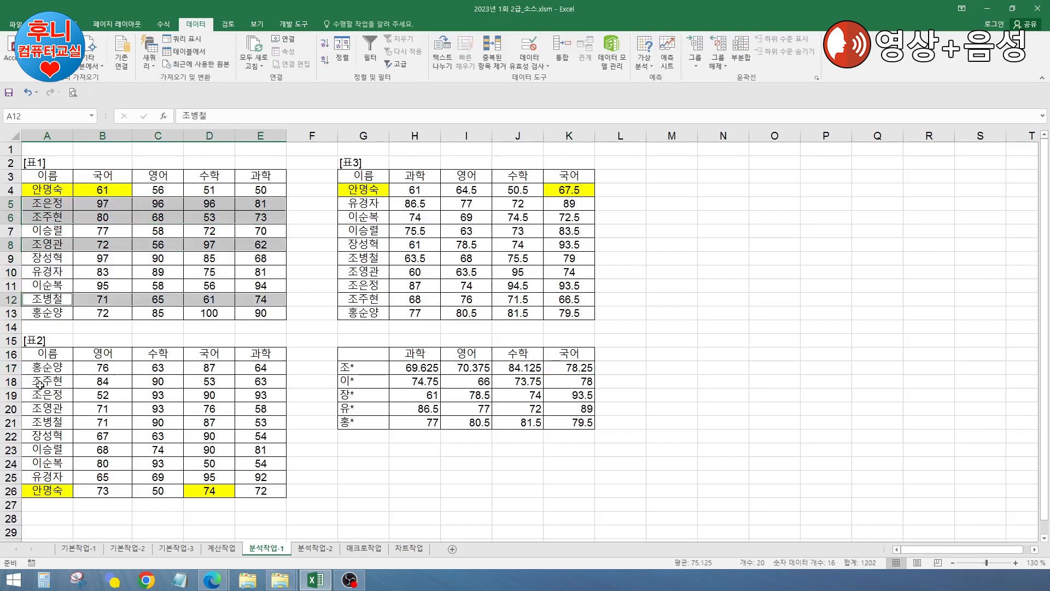
{"action": "left_click_drag", "start_coordinate": [40, 385], "coordinate": [259, 401]}
{"action": "left_click_drag", "start_coordinate": [51, 408], "coordinate": [241, 410]}
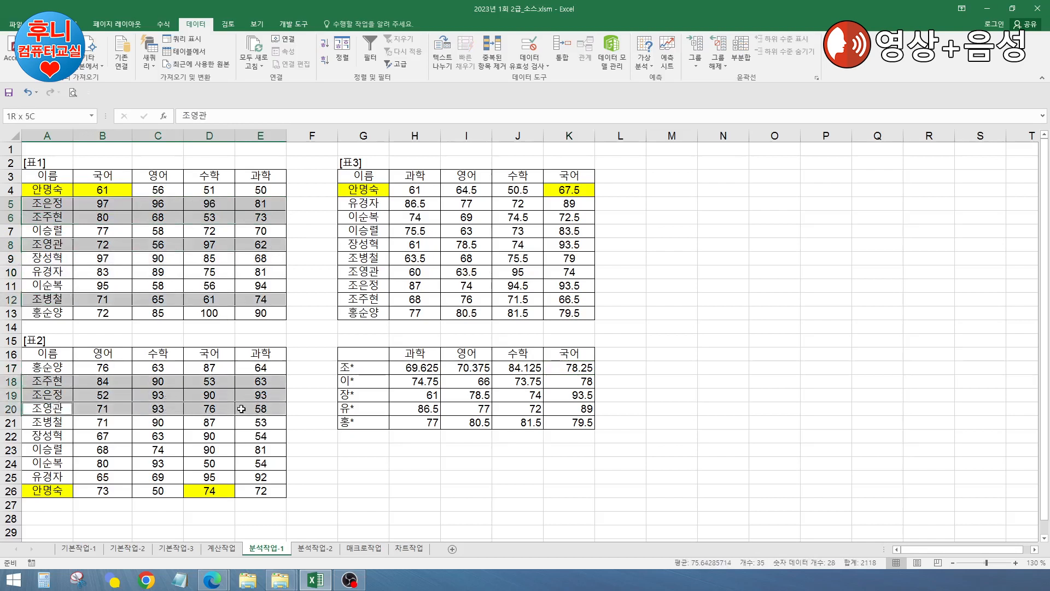
{"action": "left_click_drag", "start_coordinate": [52, 424], "coordinate": [250, 425]}
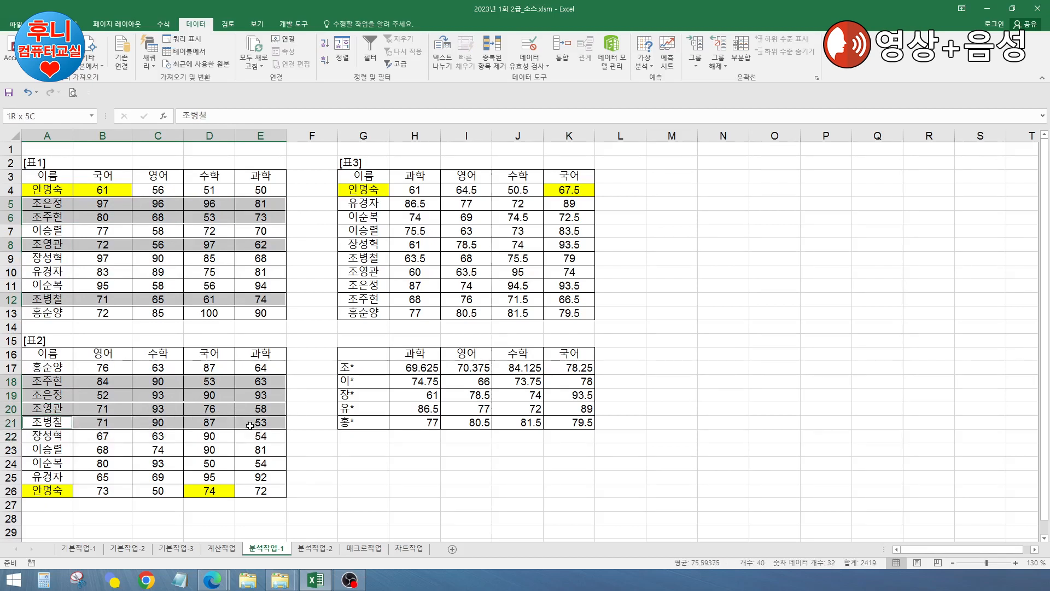
Step: Fill the selected 조 rows light green
{"action": "left_click", "coordinate": [39, 24]}
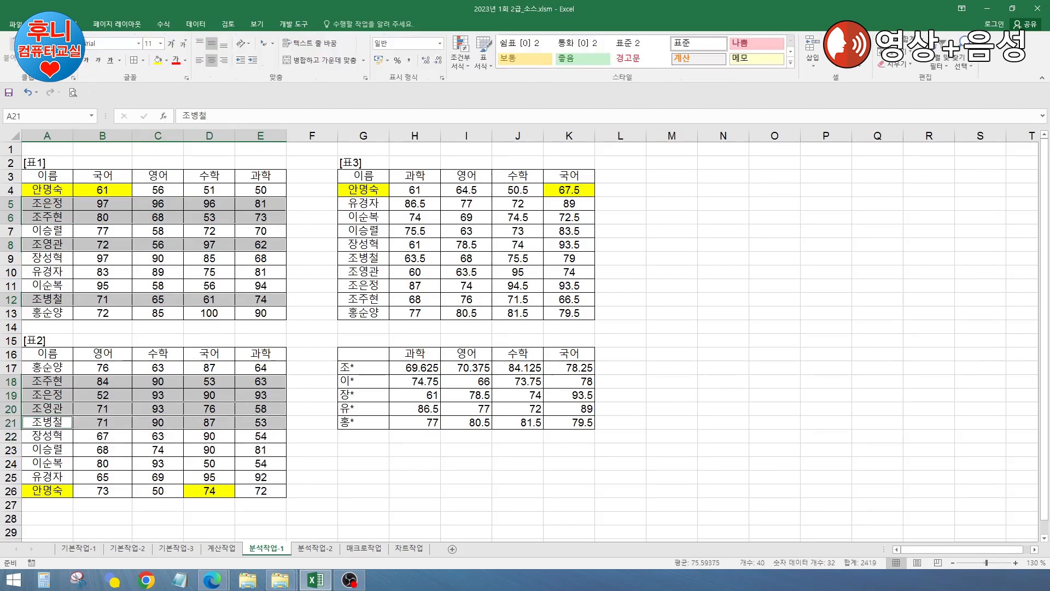
{"action": "left_click", "coordinate": [167, 60]}
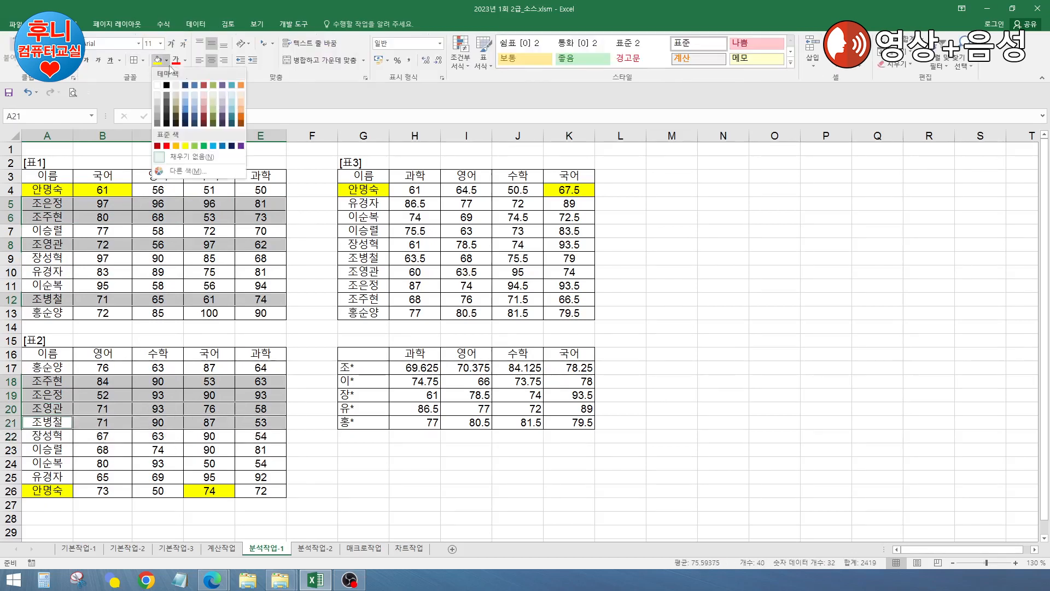
{"action": "left_click", "coordinate": [195, 148]}
{"action": "left_click", "coordinate": [721, 365]}
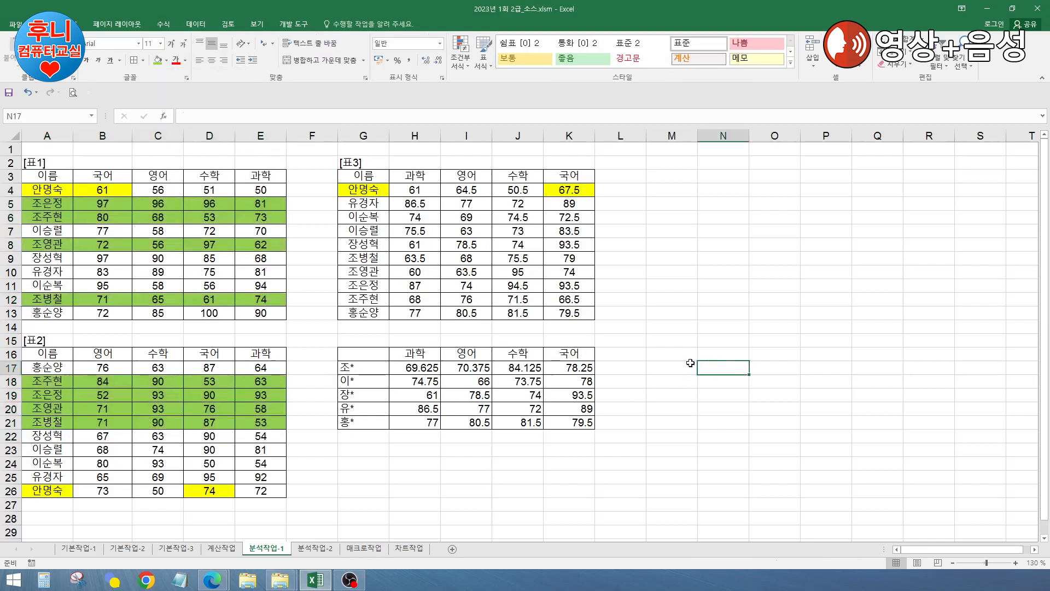
{"action": "left_click", "coordinate": [568, 369]}
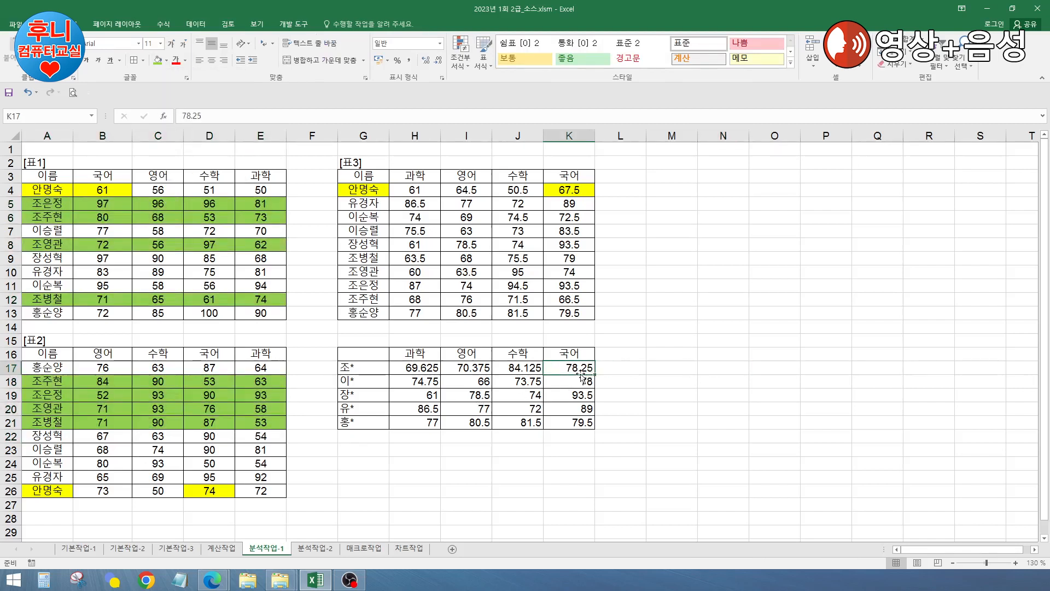
Step: Fill K17 (78.25) light green too
{"action": "left_click", "coordinate": [157, 60]}
{"action": "left_click", "coordinate": [668, 347]}
{"action": "left_click", "coordinate": [204, 258]}
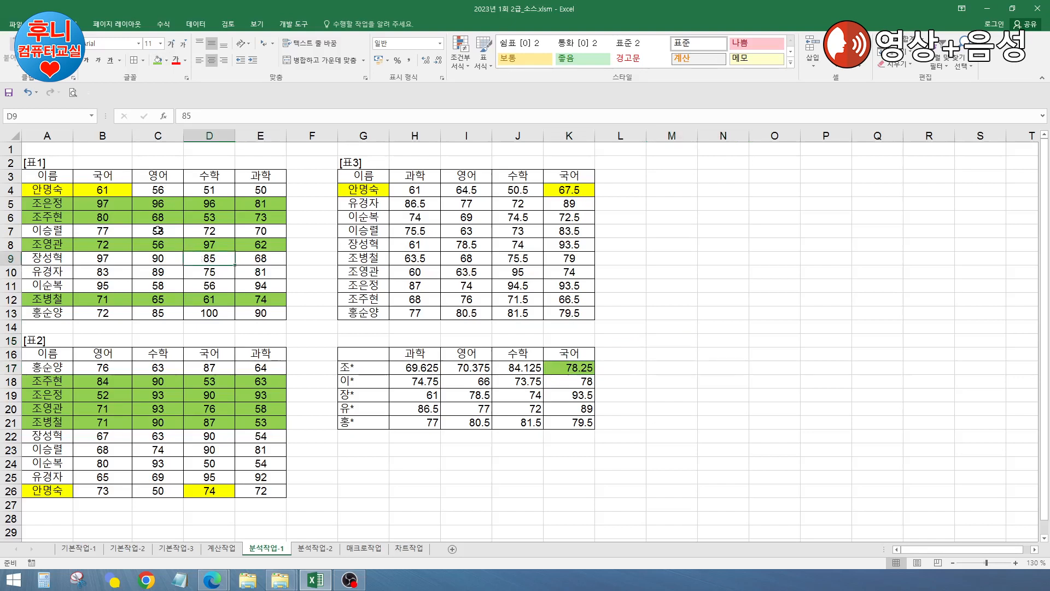
Step: Select the 조 students' scores B5, B6, B8, B12 and B18:B21 to compare
{"action": "left_click", "coordinate": [110, 208]}
{"action": "left_click", "coordinate": [109, 216], "text": "ctrl"}
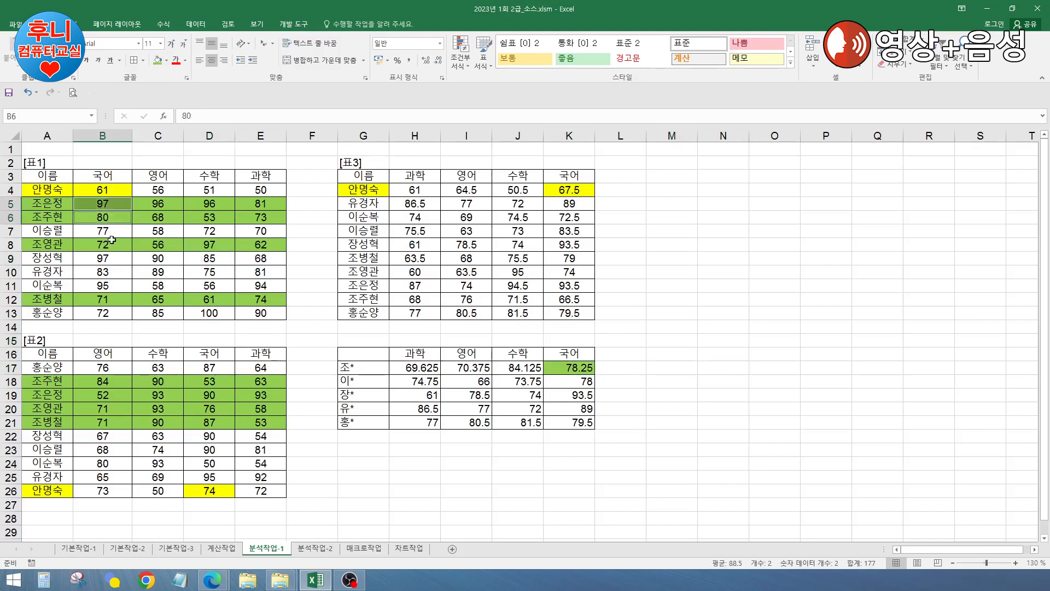
{"action": "left_click", "coordinate": [112, 242], "text": "ctrl"}
{"action": "left_click", "coordinate": [106, 301], "text": "ctrl"}
{"action": "left_click", "coordinate": [105, 381], "text": "ctrl"}
{"action": "left_click", "coordinate": [107, 395], "text": "ctrl"}
{"action": "left_click", "coordinate": [108, 408], "text": "ctrl"}
{"action": "left_click", "coordinate": [108, 423], "text": "ctrl"}
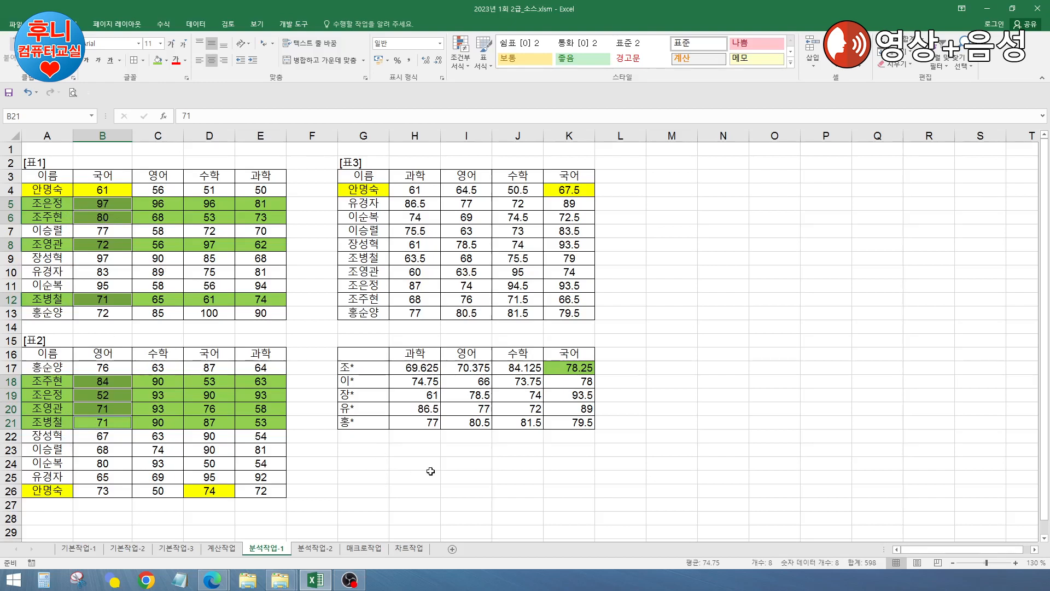
{"action": "left_click", "coordinate": [656, 473]}
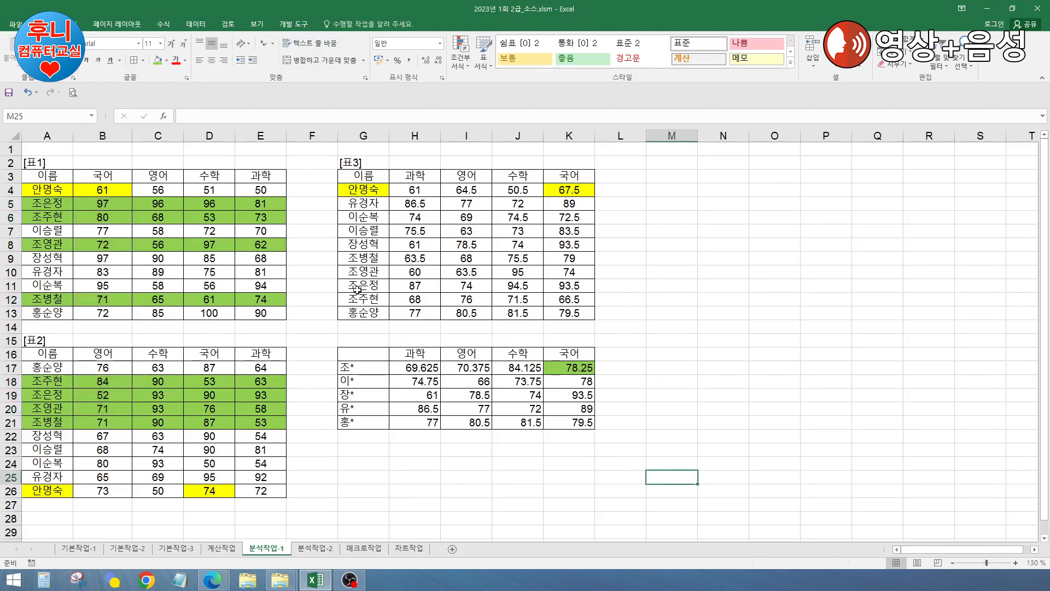
Step: Select B5, B6, B8, B12 and D18:D21 to compare, then move to 분석작업-2
{"action": "left_click", "coordinate": [105, 201]}
{"action": "left_click", "coordinate": [109, 217], "text": "ctrl"}
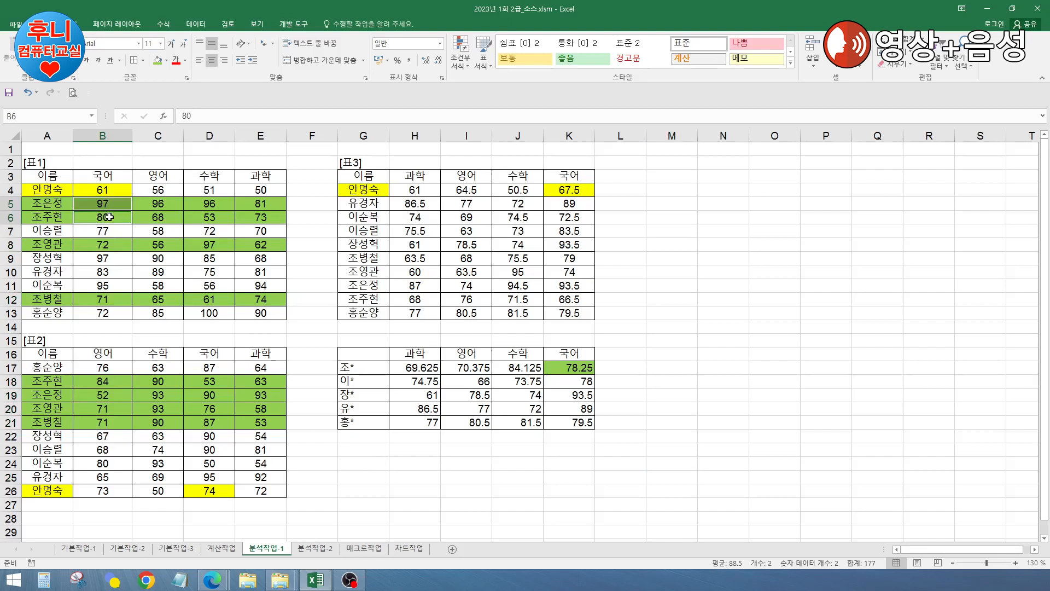
{"action": "left_click", "coordinate": [108, 244], "text": "ctrl"}
{"action": "left_click", "coordinate": [108, 299], "text": "ctrl"}
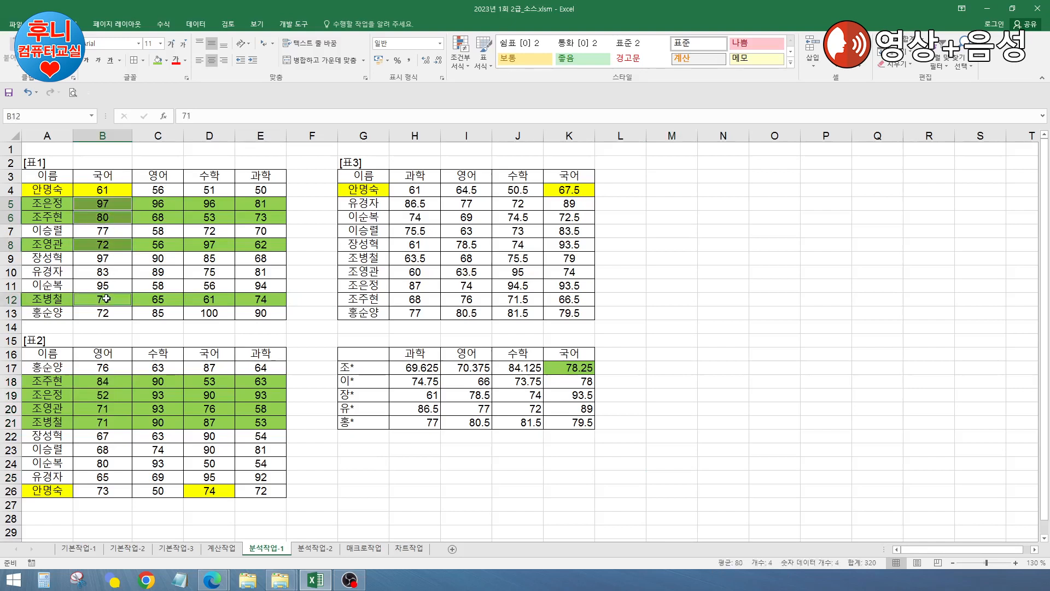
{"action": "left_click", "coordinate": [217, 383], "text": "ctrl"}
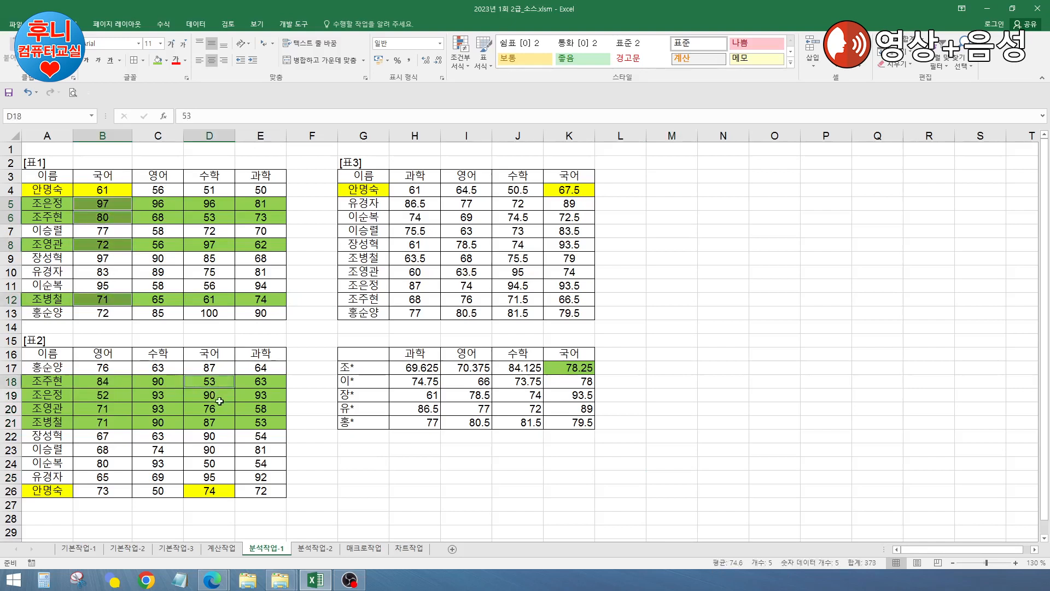
{"action": "left_click", "coordinate": [217, 396], "text": "ctrl"}
{"action": "left_click", "coordinate": [217, 410], "text": "ctrl"}
{"action": "left_click", "coordinate": [217, 422], "text": "ctrl"}
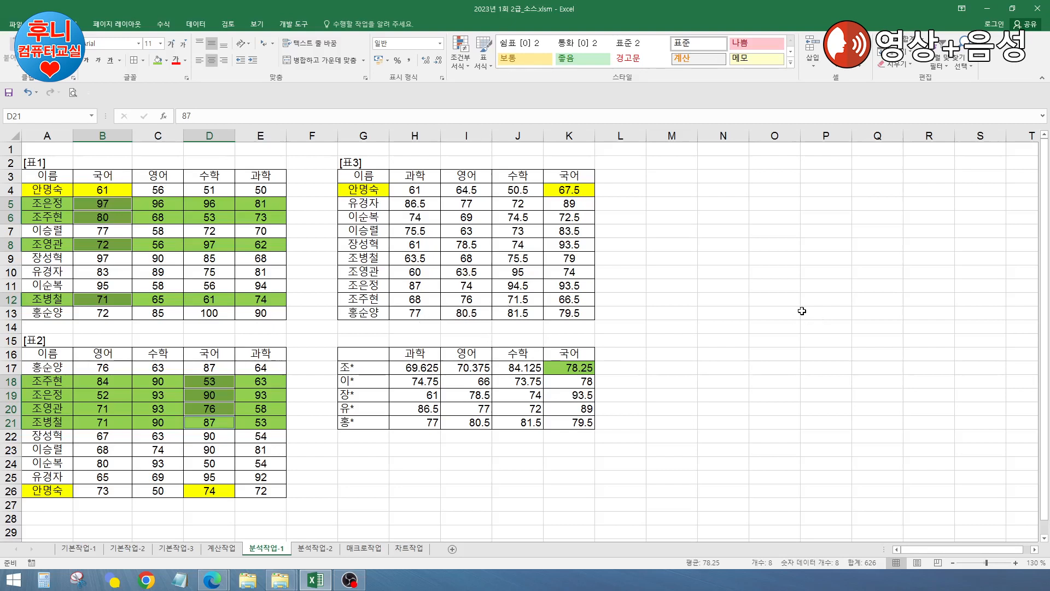
{"action": "left_click", "coordinate": [675, 365]}
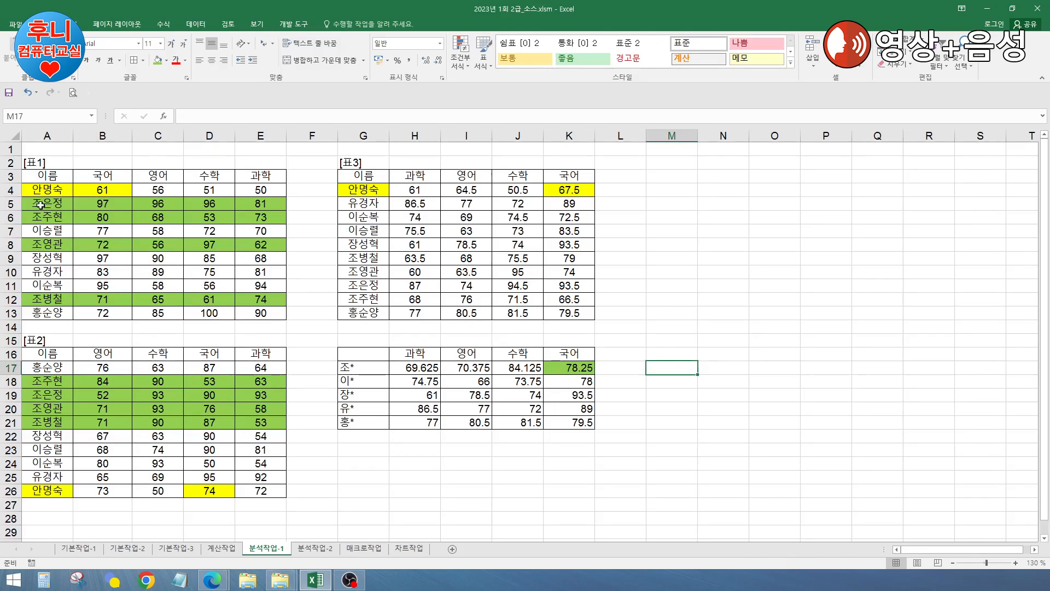
{"action": "key", "text": "ctrl+Page_Down"}
Step: Select the [표]소득공제 table A2:D16 on the 분석작업-2 sheet
{"action": "left_click", "coordinate": [432, 229]}
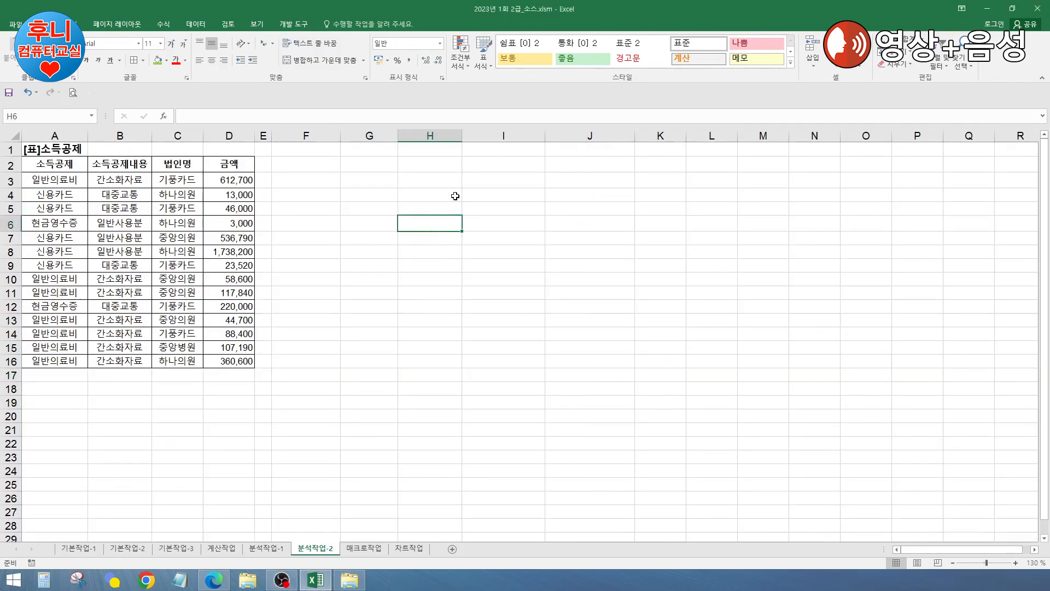
{"action": "left_click", "coordinate": [403, 281]}
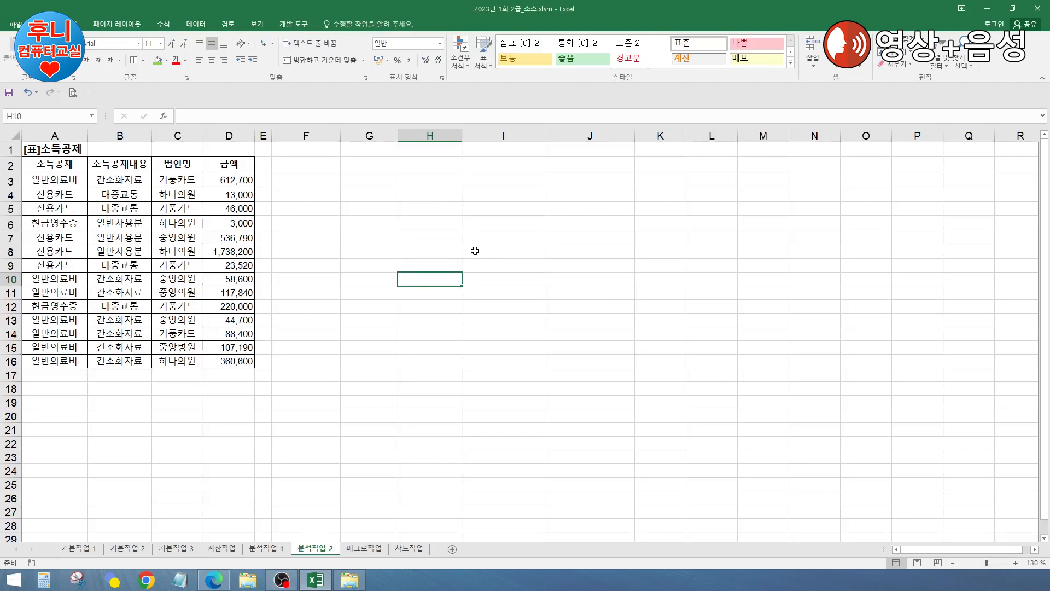
{"action": "left_click", "coordinate": [371, 226]}
{"action": "left_click_drag", "start_coordinate": [61, 167], "coordinate": [229, 356]}
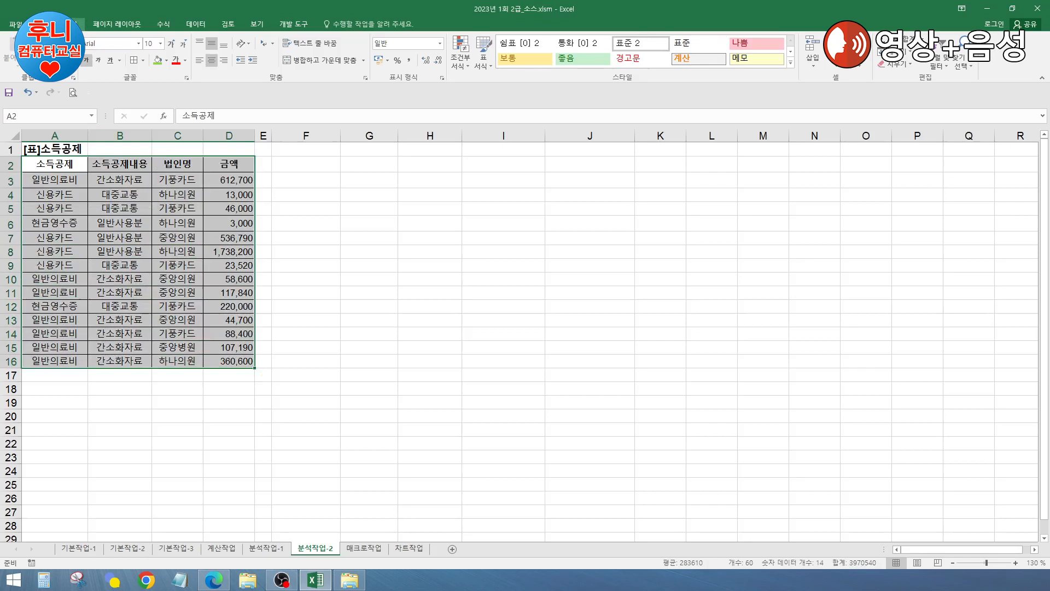
Step: Insert a PivotTable from A2:D16 on the existing worksheet at F3
{"action": "left_click", "coordinate": [71, 24]}
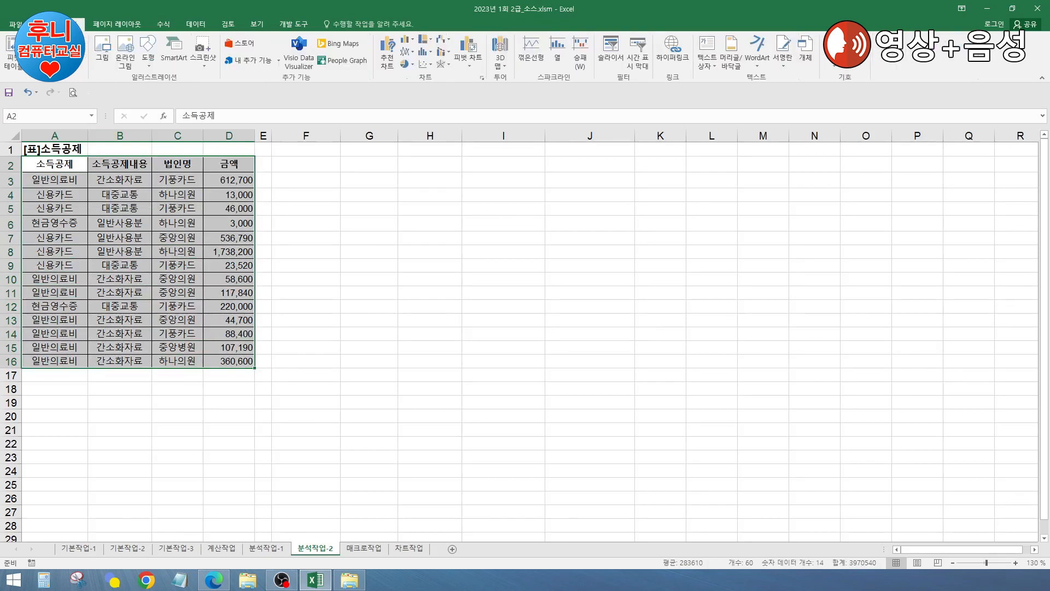
{"action": "left_click", "coordinate": [11, 50]}
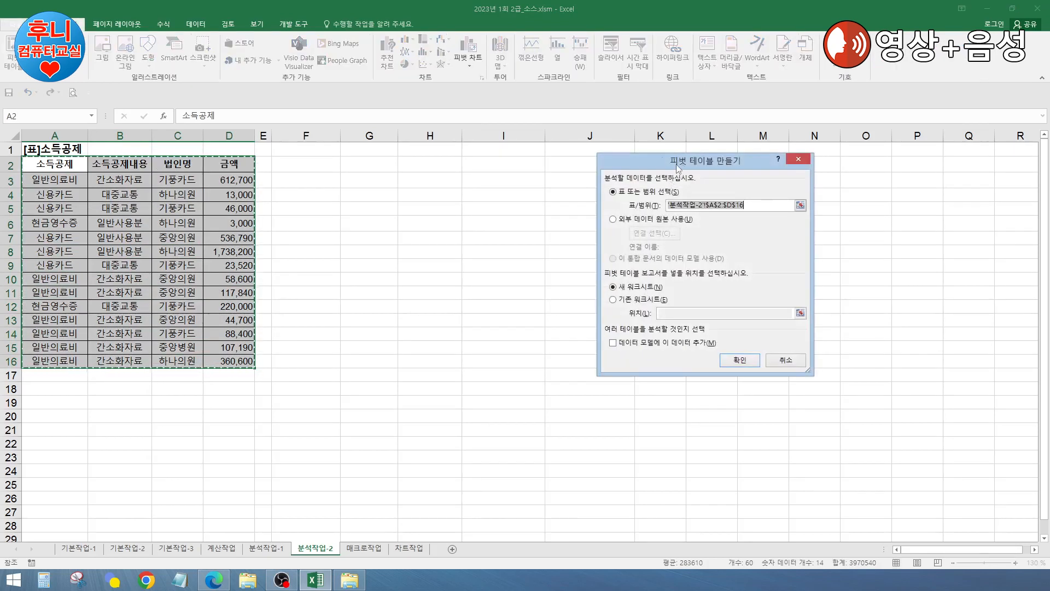
{"action": "left_click_drag", "start_coordinate": [683, 167], "coordinate": [618, 167]}
{"action": "left_click", "coordinate": [548, 299]}
{"action": "left_click", "coordinate": [608, 314]}
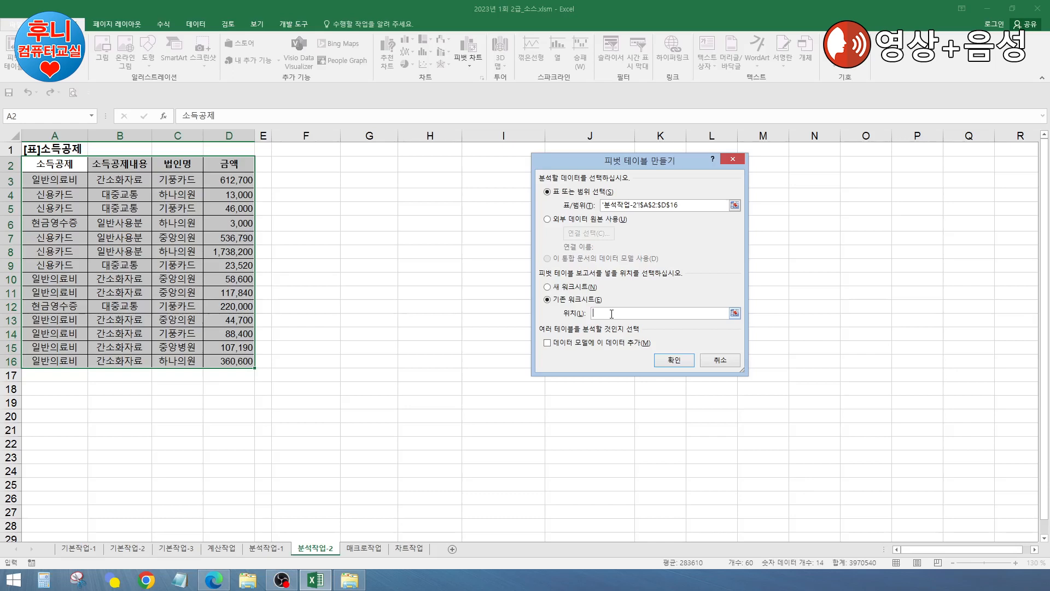
{"action": "left_click_drag", "start_coordinate": [639, 169], "coordinate": [654, 195]}
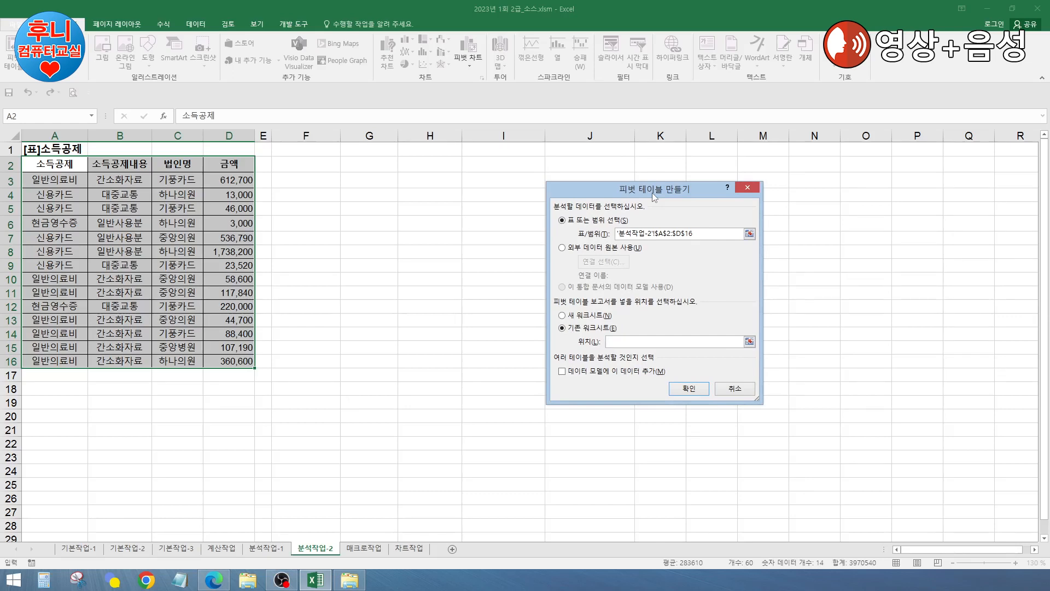
{"action": "left_click", "coordinate": [312, 182]}
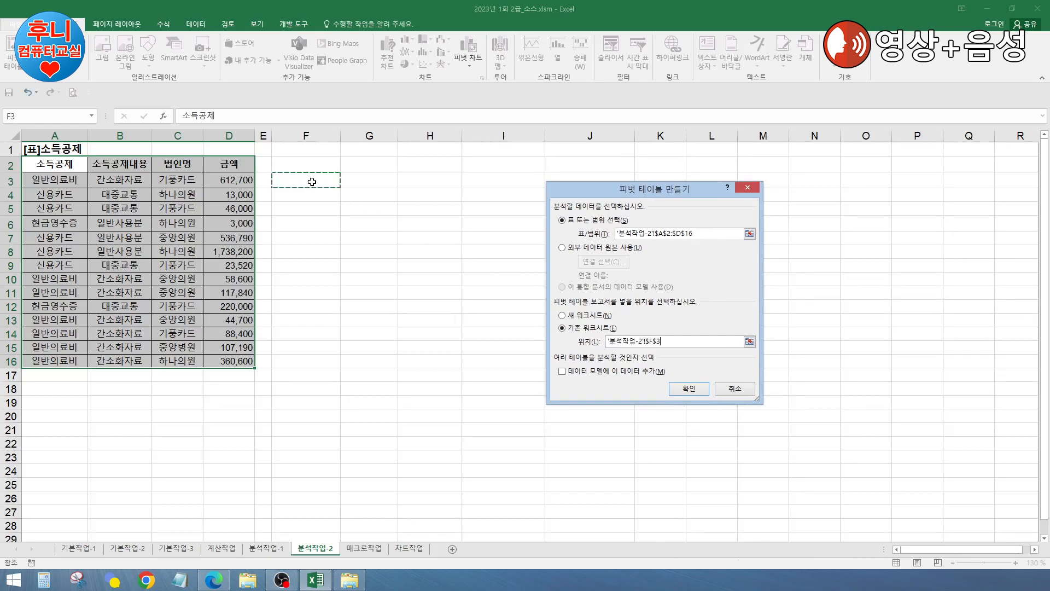
{"action": "left_click", "coordinate": [681, 390]}
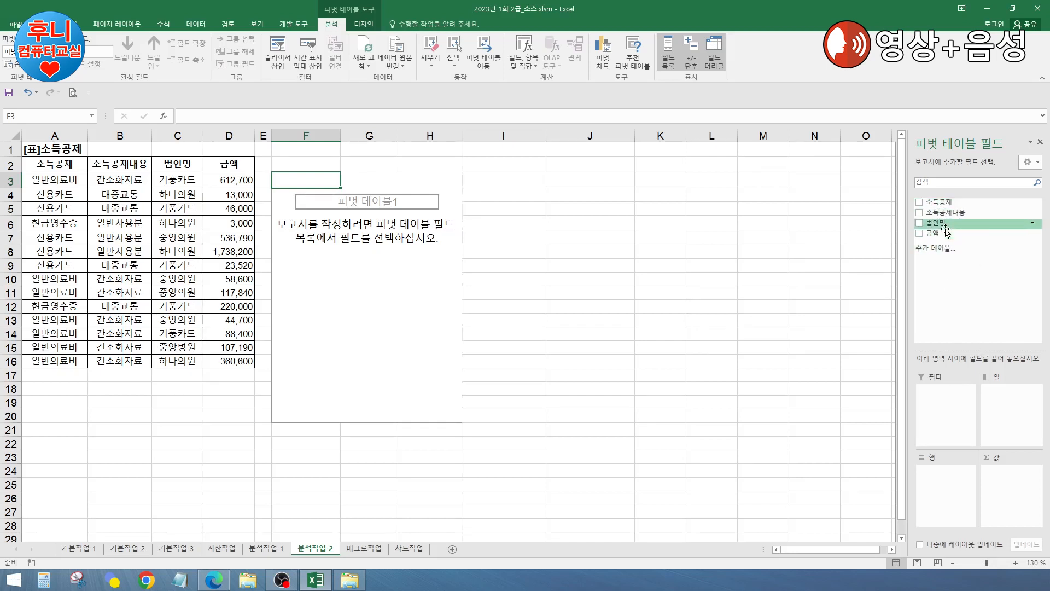
Step: Put 소득공제내용 in Filters, 소득공제 in Rows, 법인명 in Columns, and 금액 twice in Values
{"action": "left_click_drag", "start_coordinate": [951, 213], "coordinate": [942, 400]}
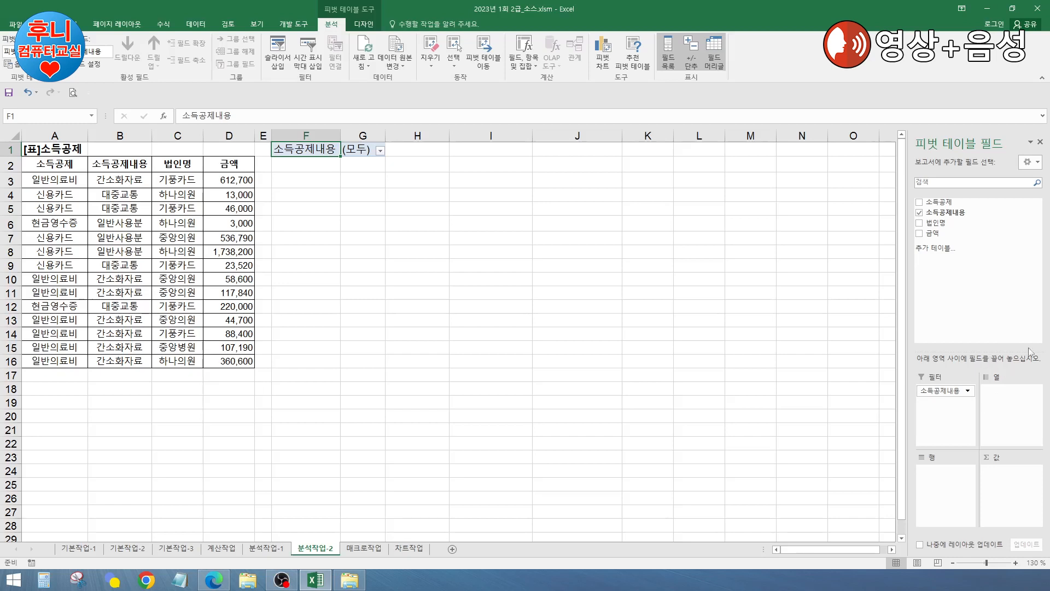
{"action": "left_click_drag", "start_coordinate": [949, 208], "coordinate": [949, 477]}
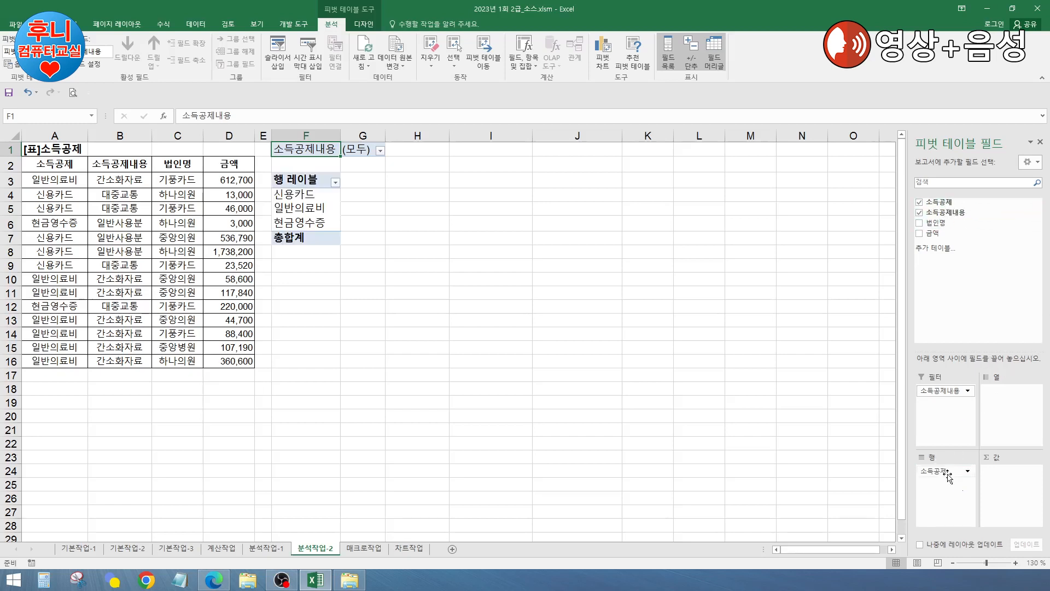
{"action": "left_click_drag", "start_coordinate": [949, 223], "coordinate": [1005, 395]}
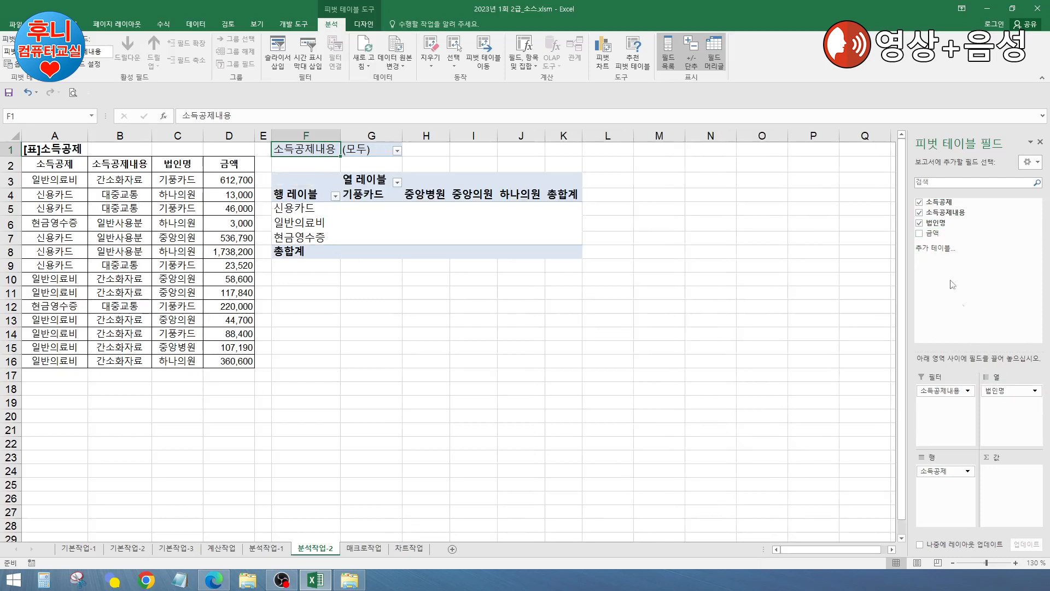
{"action": "left_click_drag", "start_coordinate": [935, 234], "coordinate": [993, 470]}
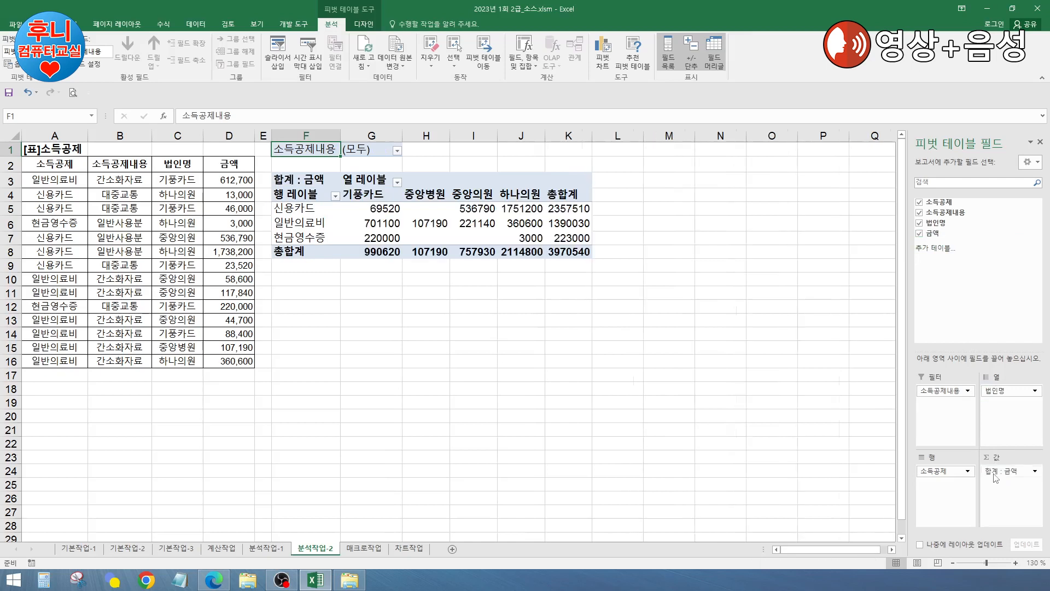
{"action": "left_click_drag", "start_coordinate": [937, 235], "coordinate": [1016, 503]}
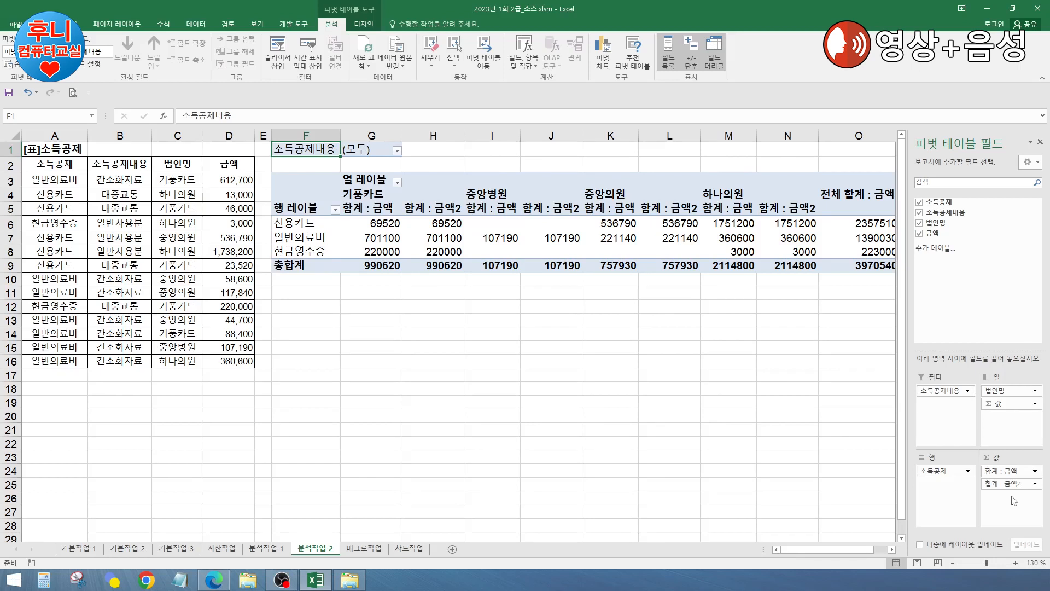
{"action": "left_click_drag", "start_coordinate": [1001, 471], "coordinate": [1004, 481]}
Step: Change the second 금액 value field (금액2) to summarise by 평균
{"action": "left_click", "coordinate": [1003, 473]}
{"action": "left_click", "coordinate": [1008, 506]}
{"action": "left_click", "coordinate": [1009, 484]}
{"action": "left_click", "coordinate": [996, 471]}
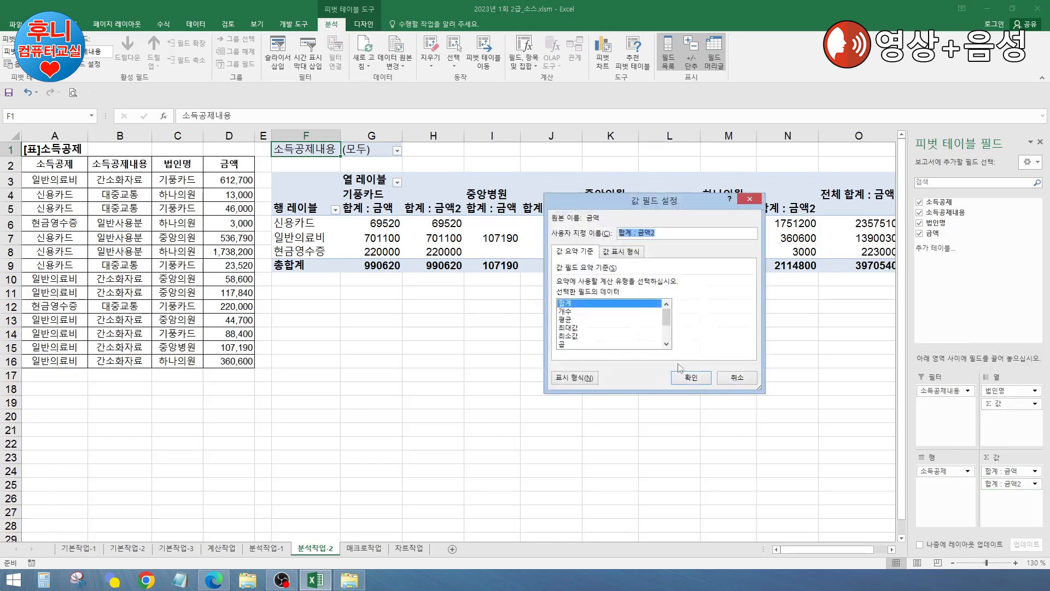
{"action": "left_click", "coordinate": [586, 320]}
{"action": "left_click", "coordinate": [690, 378]}
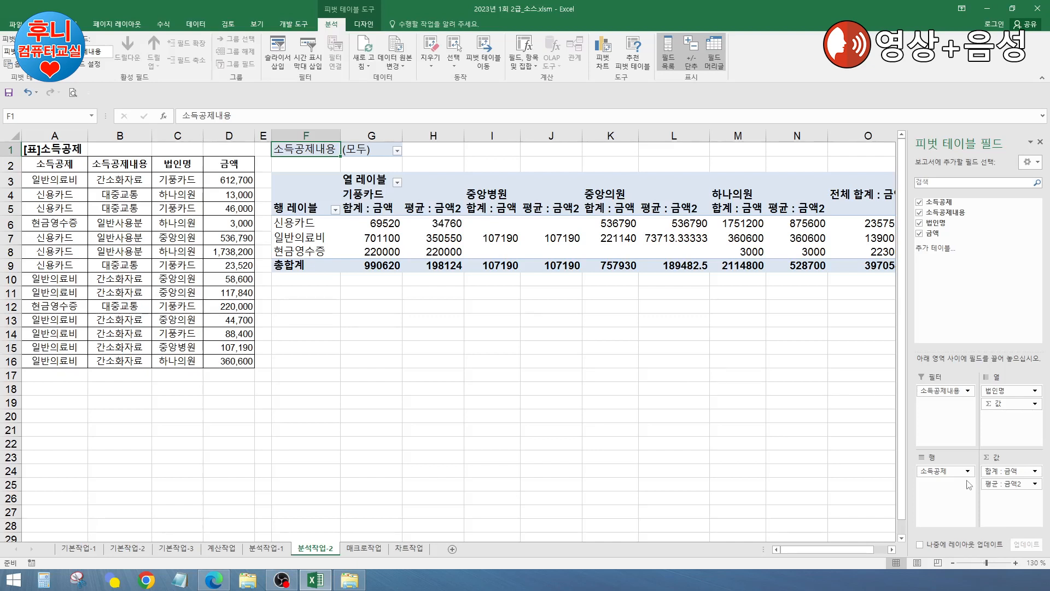
{"action": "left_click", "coordinate": [536, 222]}
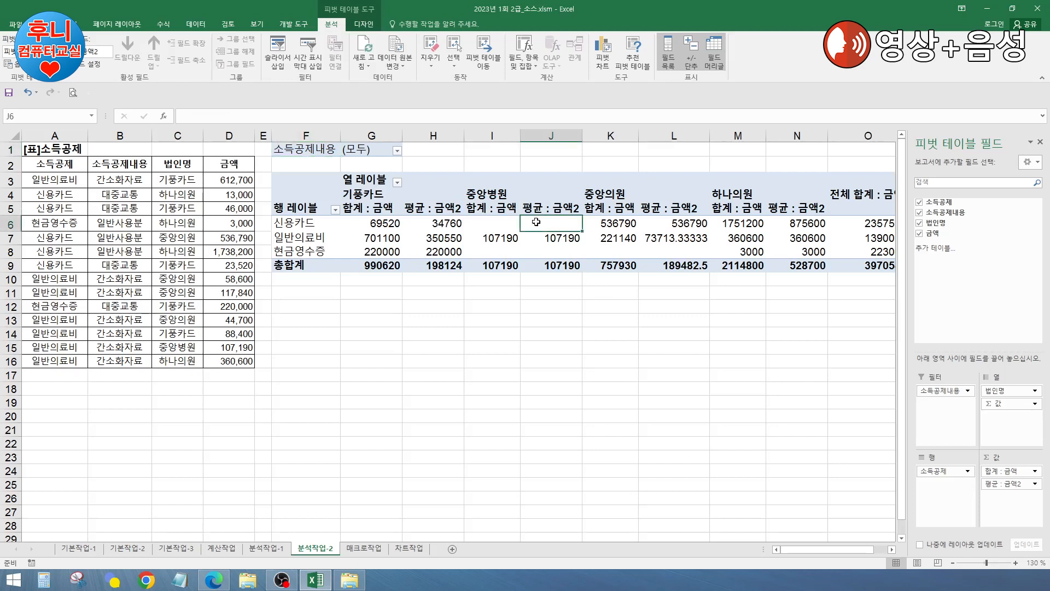
Step: Show the pivot in outline form and untick row grand totals in PivotTable Options
{"action": "left_click", "coordinate": [365, 25]}
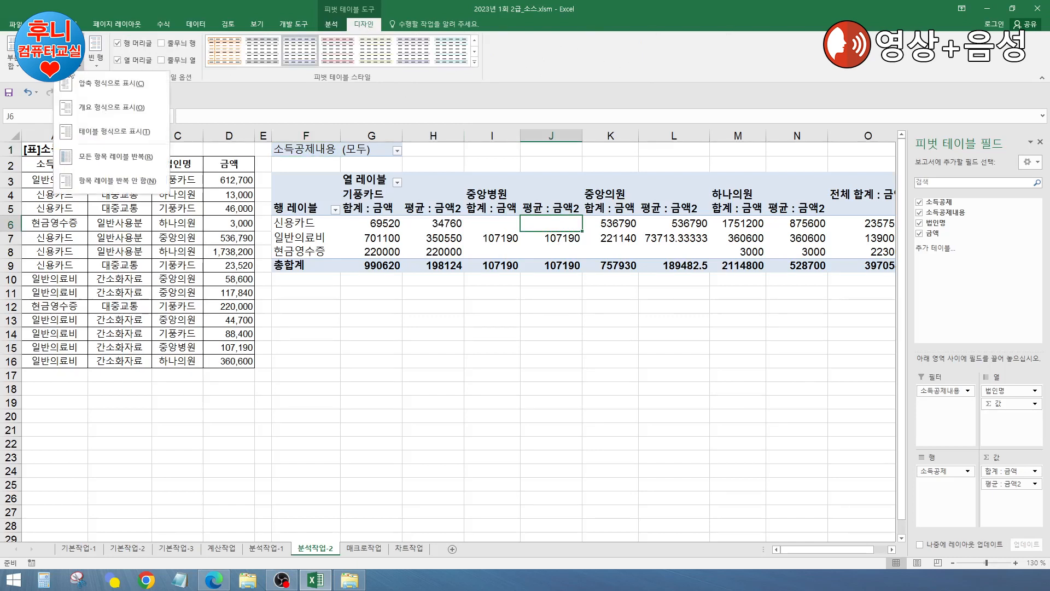
{"action": "left_click", "coordinate": [93, 112]}
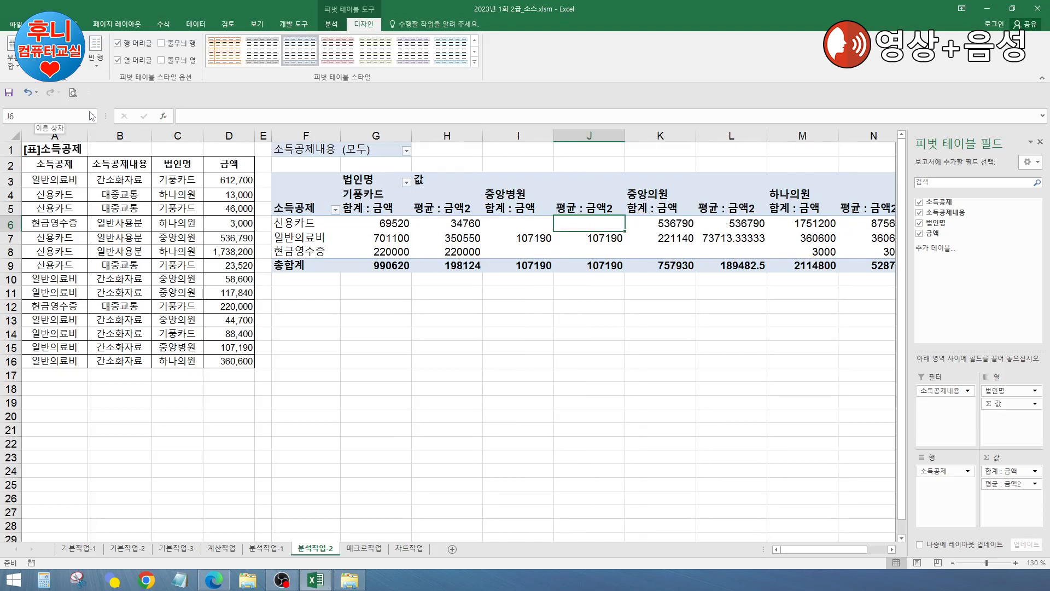
{"action": "right_click", "coordinate": [508, 224]}
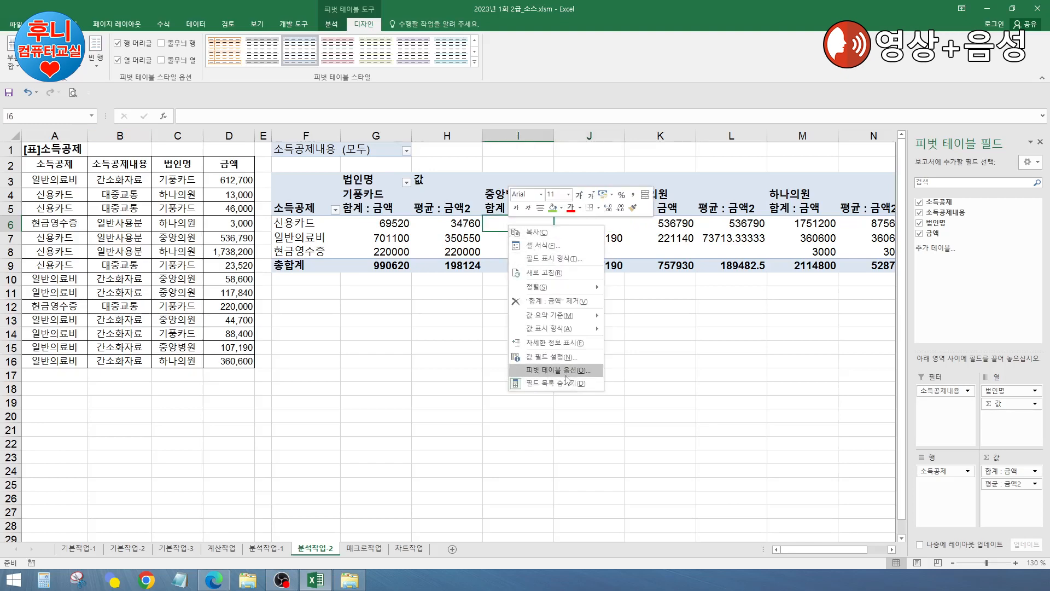
{"action": "left_click", "coordinate": [567, 370]}
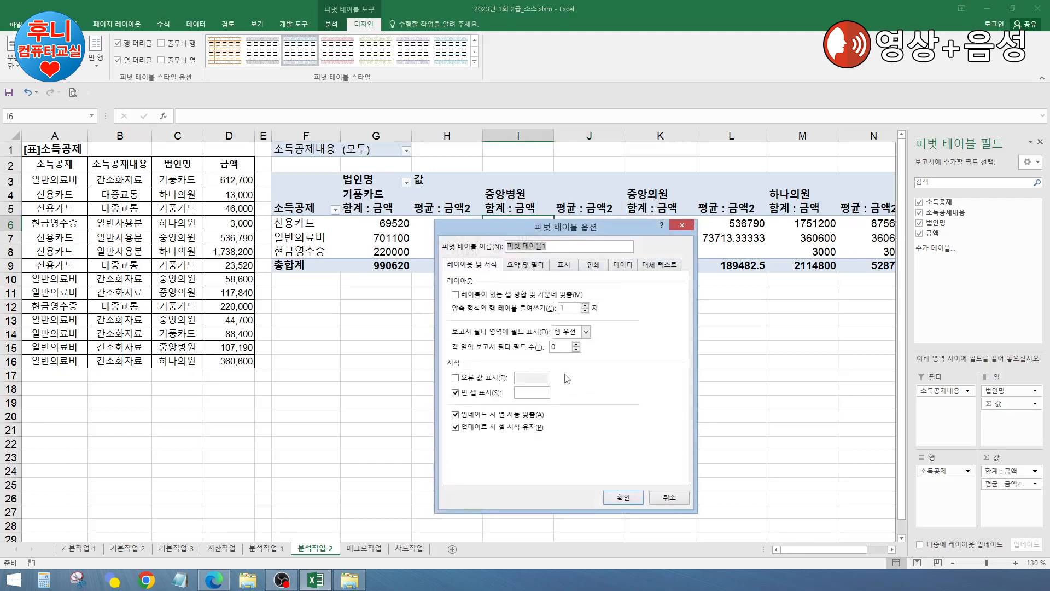
{"action": "left_click", "coordinate": [526, 266]}
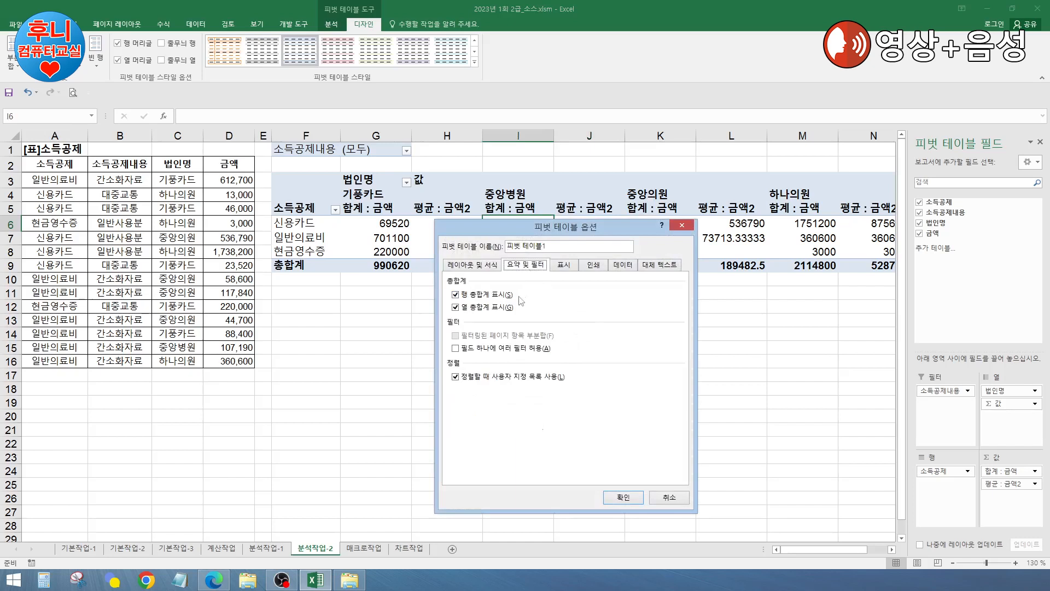
{"action": "left_click", "coordinate": [486, 296]}
Step: Format 합계 : 금액 values as Accounting with no currency symbol
{"action": "left_click", "coordinate": [619, 499]}
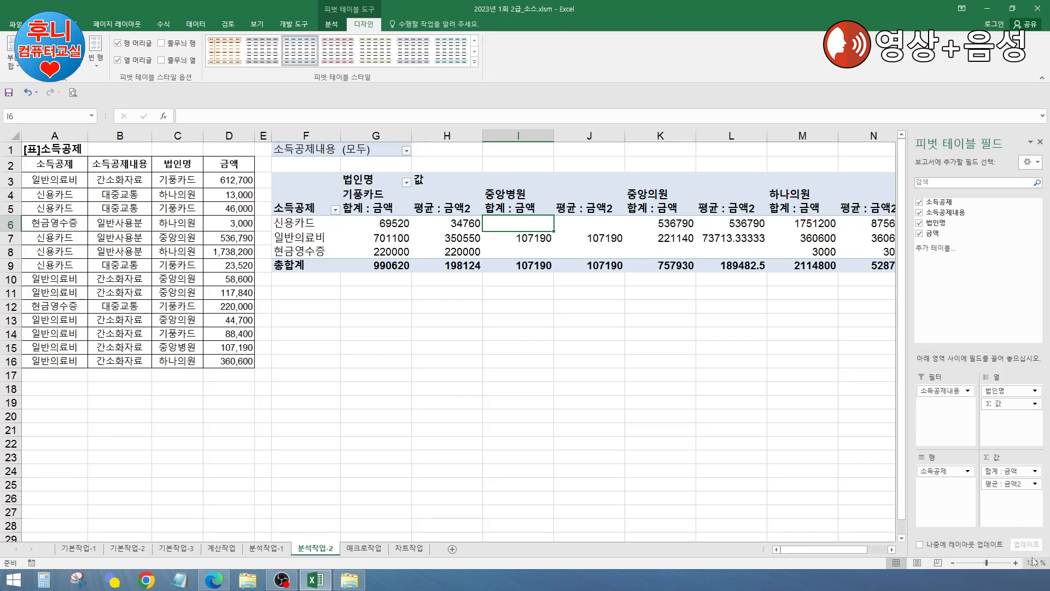
{"action": "left_click", "coordinate": [672, 238]}
{"action": "left_click", "coordinate": [497, 223]}
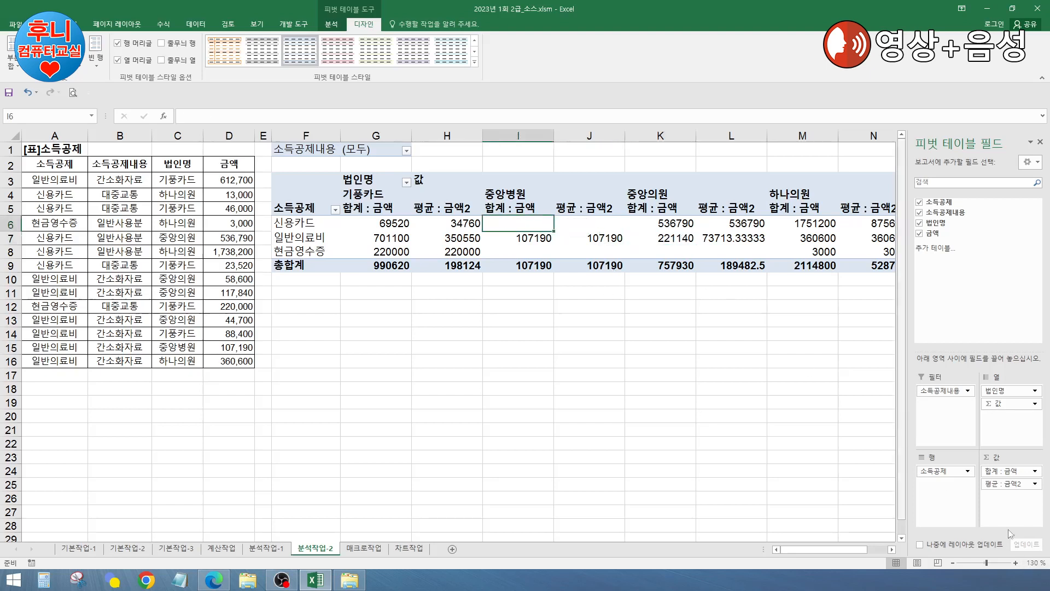
{"action": "left_click", "coordinate": [1014, 473]}
{"action": "left_click", "coordinate": [998, 461]}
{"action": "left_click", "coordinate": [577, 379]}
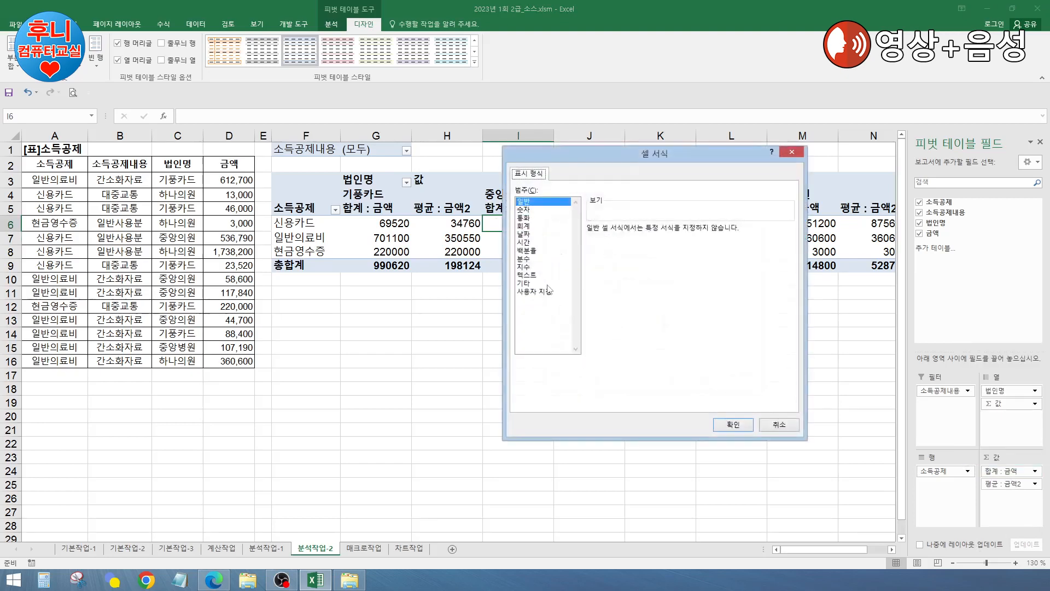
{"action": "left_click", "coordinate": [523, 226]}
{"action": "left_click", "coordinate": [623, 246]}
{"action": "left_click", "coordinate": [630, 257]}
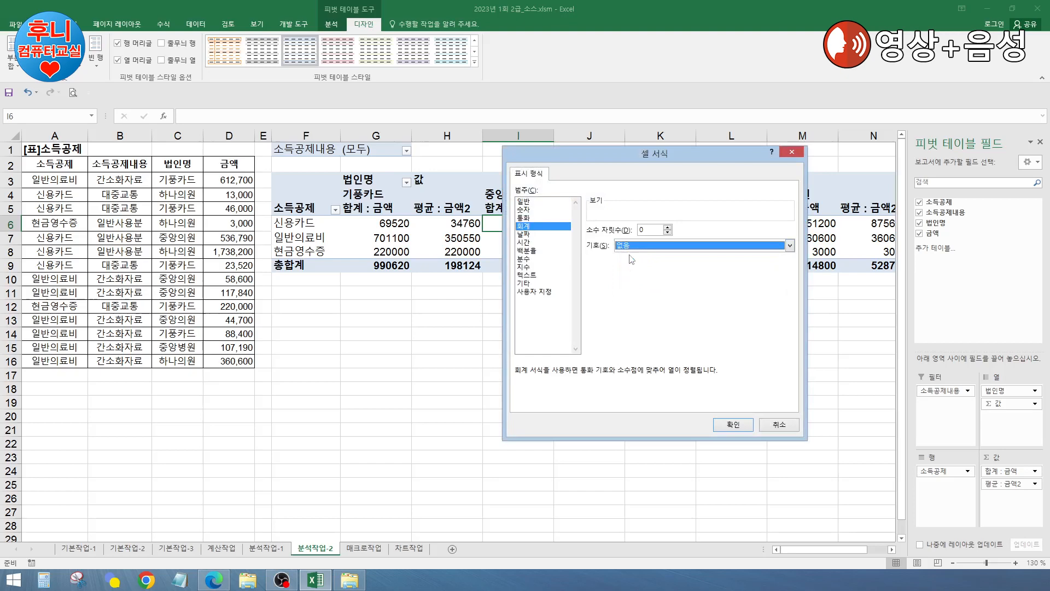
{"action": "left_click", "coordinate": [733, 424]}
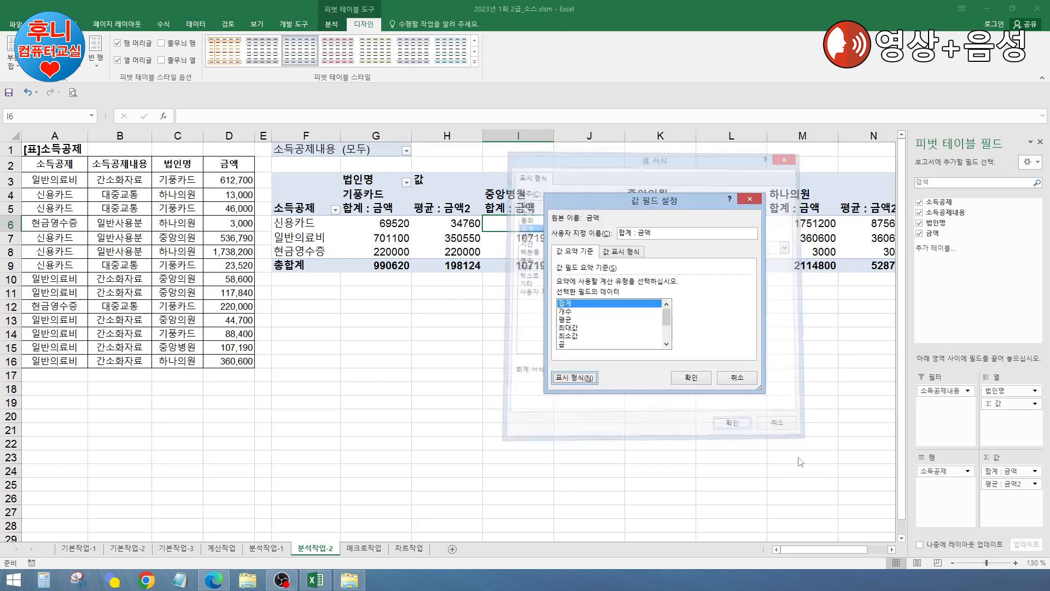
{"action": "left_click", "coordinate": [691, 377]}
Step: Format 평균 : 금액2 values as Accounting with no currency symbol
{"action": "left_click", "coordinate": [1020, 484]}
{"action": "left_click", "coordinate": [991, 472]}
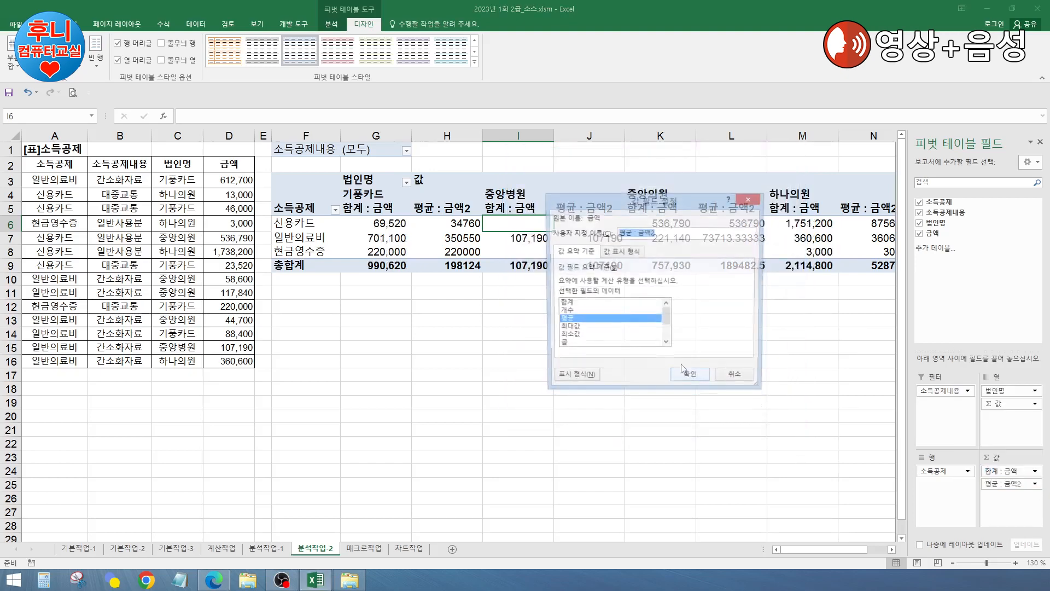
{"action": "left_click", "coordinate": [579, 376]}
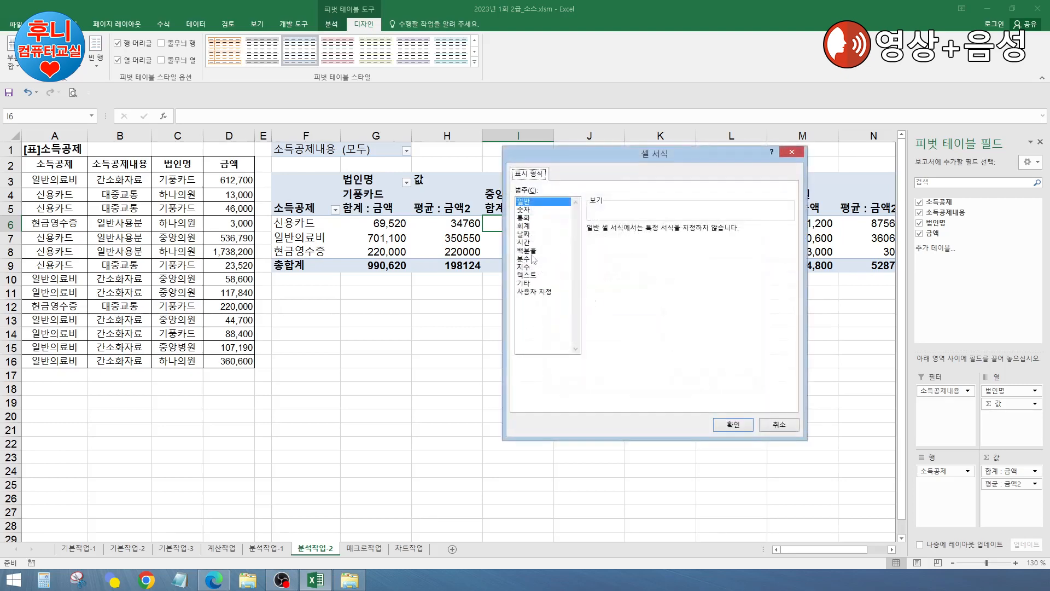
{"action": "left_click", "coordinate": [524, 226]}
{"action": "left_click", "coordinate": [655, 247]}
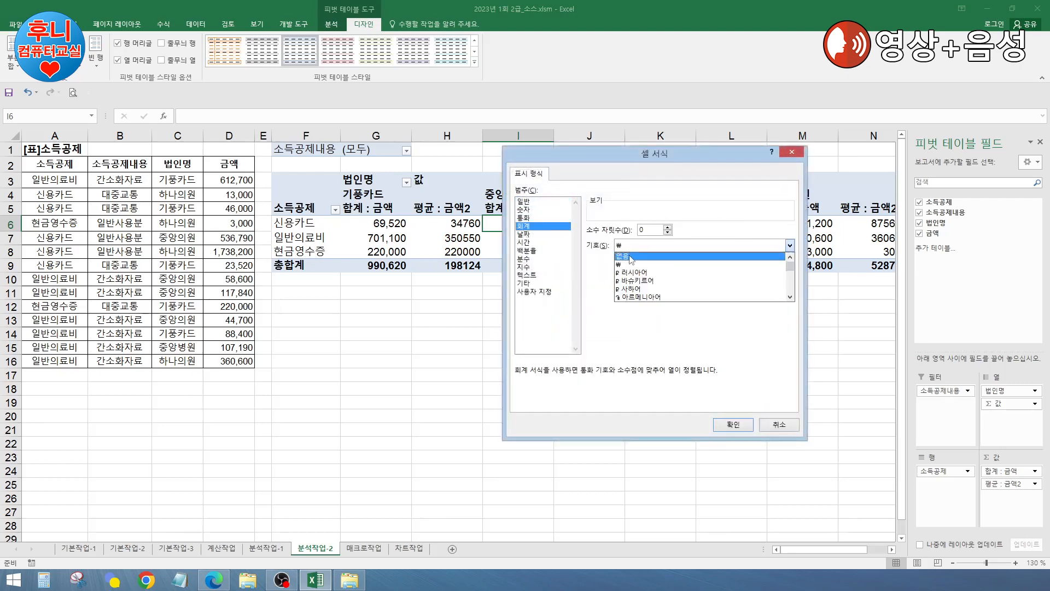
{"action": "left_click", "coordinate": [631, 257]}
{"action": "left_click", "coordinate": [733, 425]}
{"action": "left_click", "coordinate": [690, 378]}
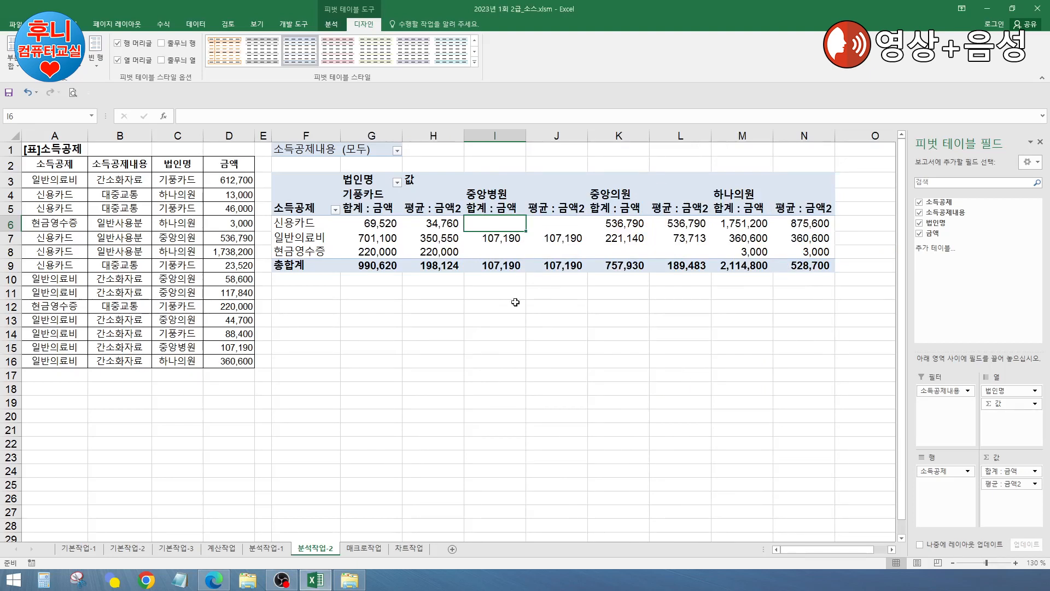
Step: In PivotTable Options, merge and centre label cells and show * in empty cells
{"action": "right_click", "coordinate": [443, 229]}
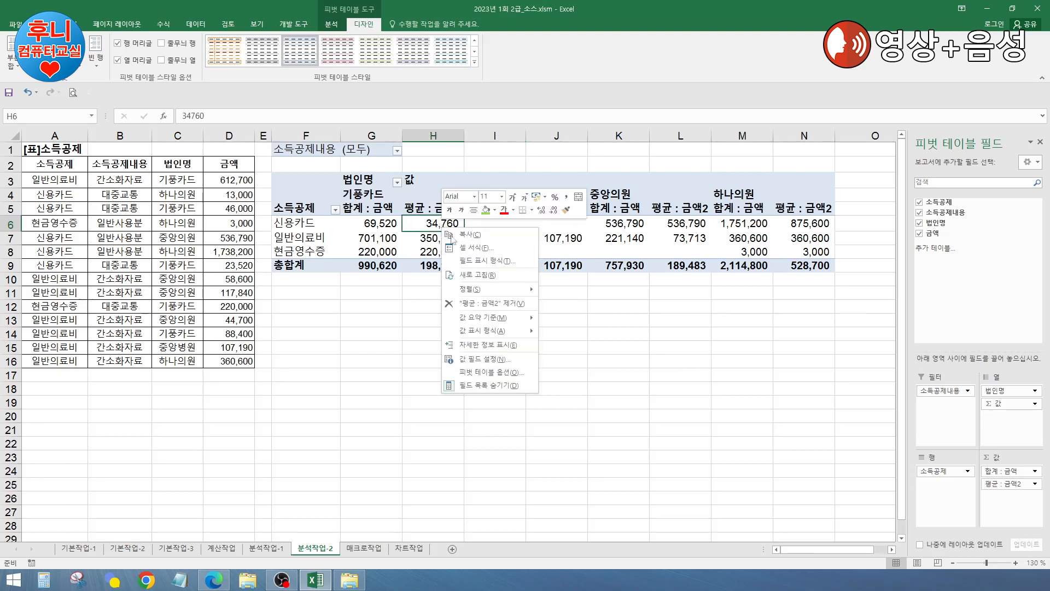
{"action": "left_click", "coordinate": [491, 371]}
{"action": "left_click", "coordinate": [391, 297]}
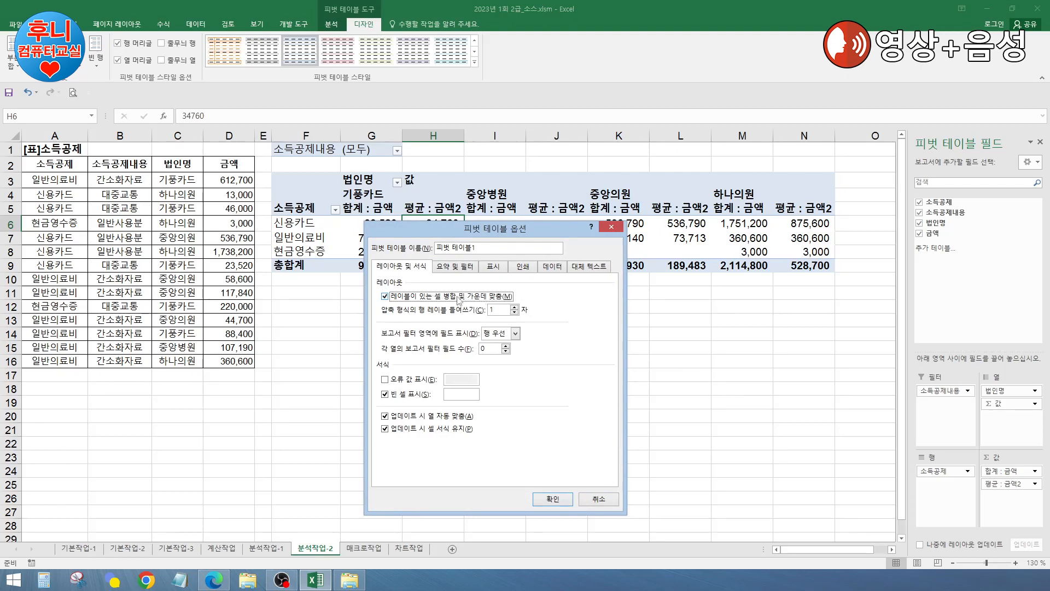
{"action": "left_click", "coordinate": [450, 394]}
{"action": "type", "text": "*"}
{"action": "left_click", "coordinate": [552, 499]}
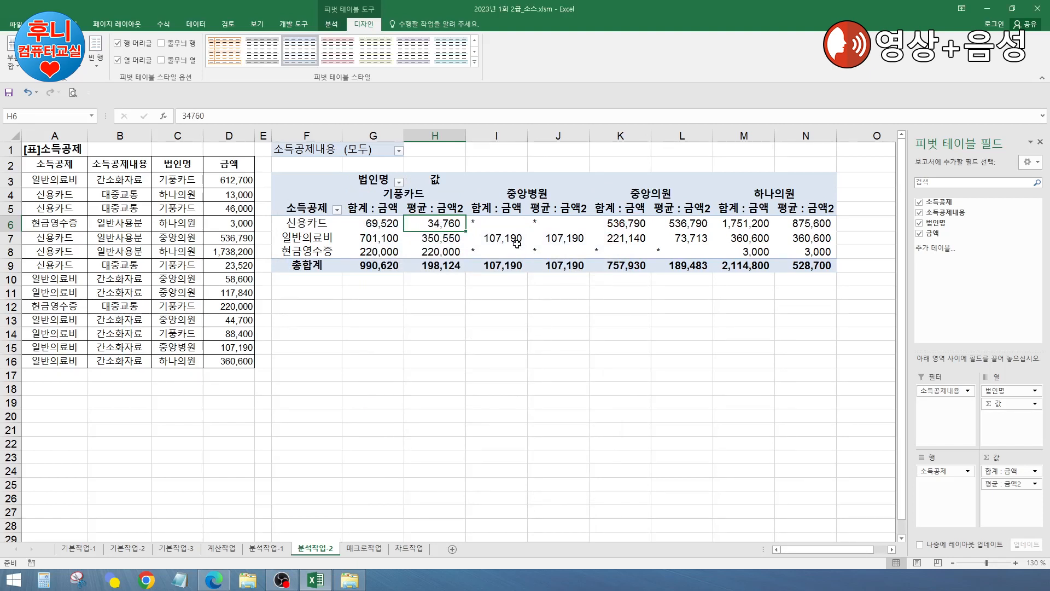
Step: Apply a red medium pivot style and move Σ Values from columns into rows
{"action": "left_click", "coordinate": [474, 61]}
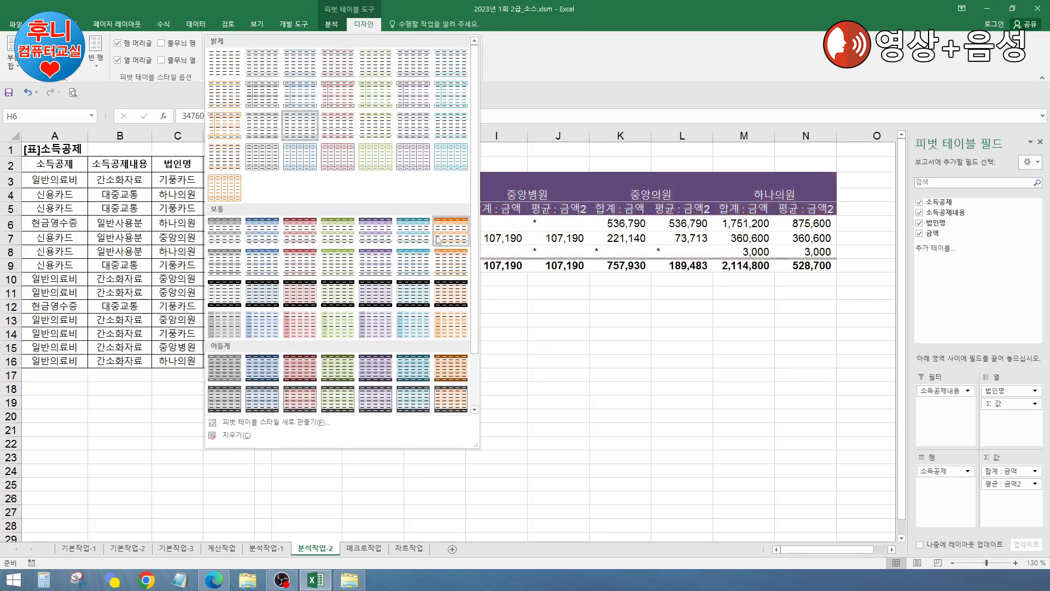
{"action": "left_click", "coordinate": [301, 239]}
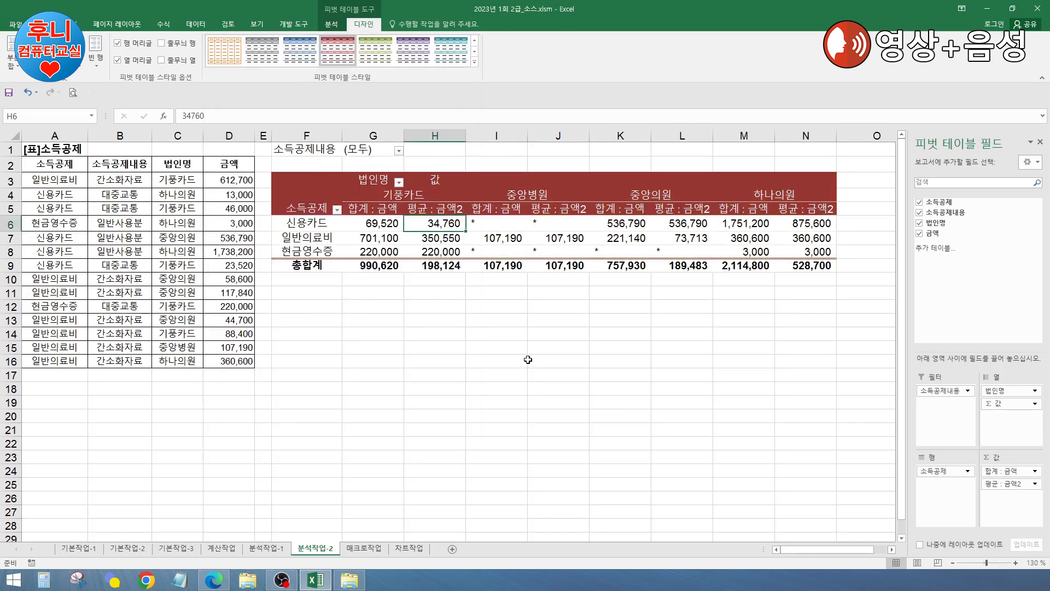
{"action": "left_click", "coordinate": [1007, 405]}
{"action": "left_click_drag", "start_coordinate": [1008, 409], "coordinate": [953, 499]}
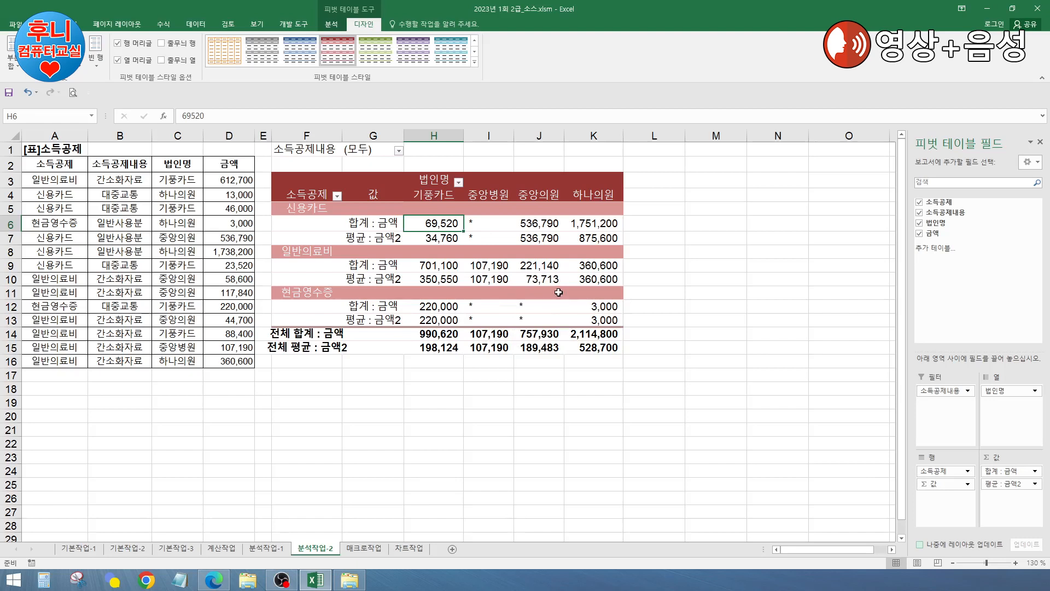
{"action": "left_click", "coordinate": [459, 401]}
{"action": "left_click", "coordinate": [319, 393]}
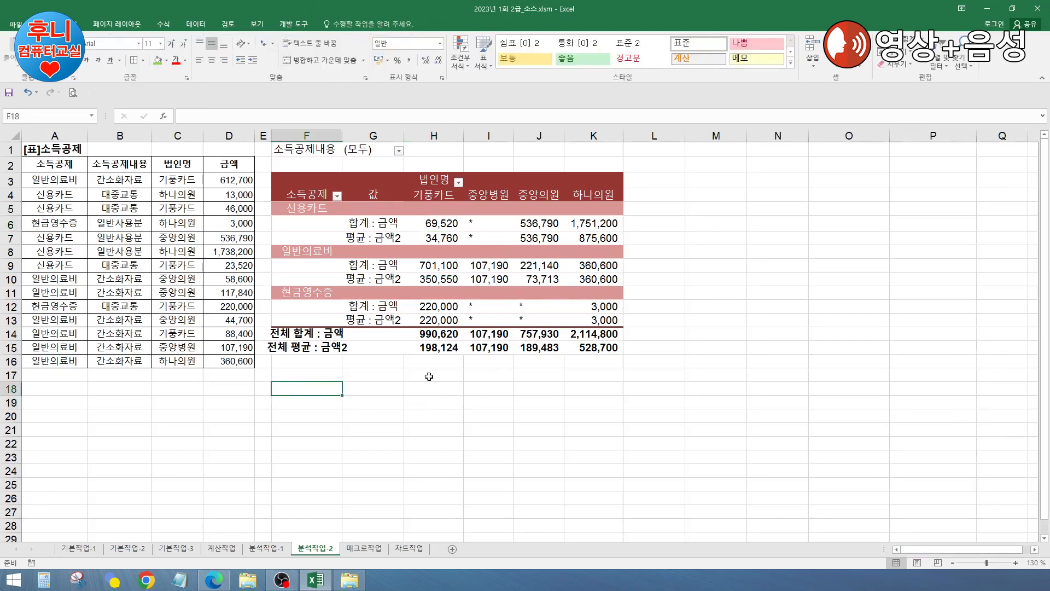
{"action": "left_click", "coordinate": [501, 245]}
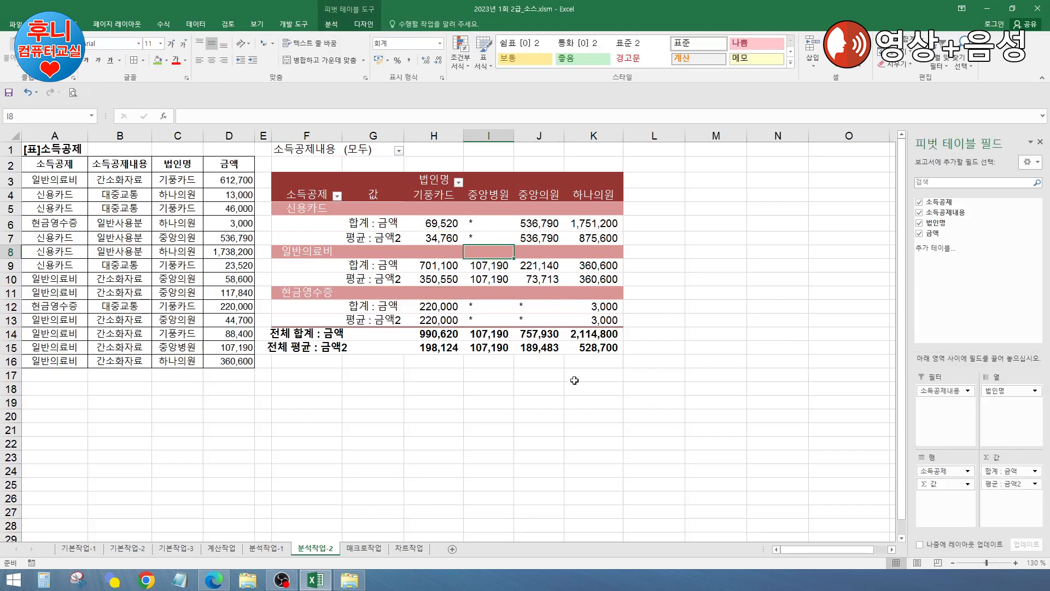
{"action": "mouse_move", "coordinate": [411, 270]}
{"action": "left_click", "coordinate": [495, 390]}
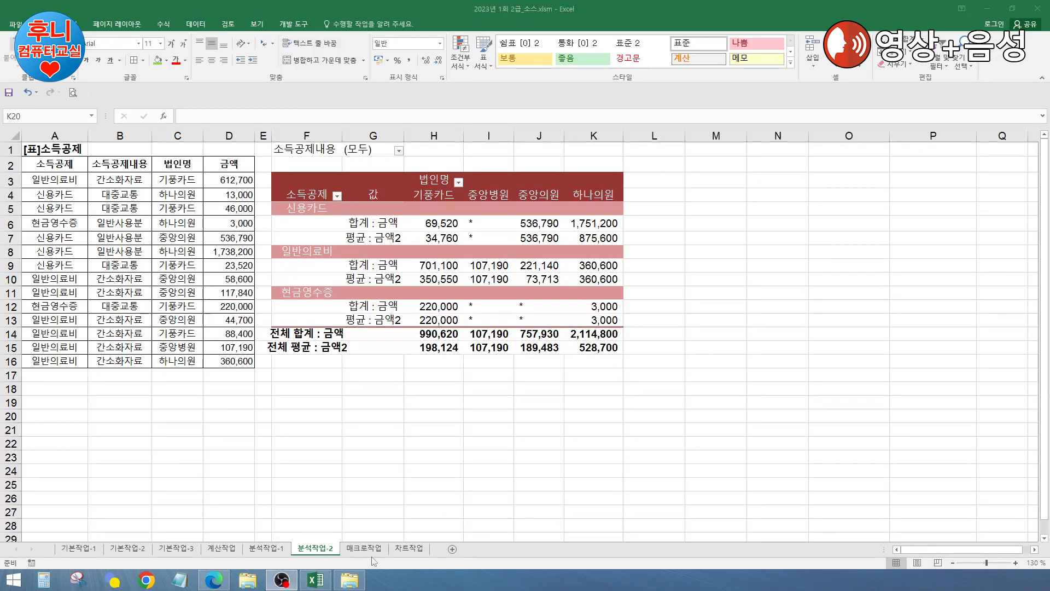
Step: Switch to the 매크로작업 sheet and look over its score cells
{"action": "left_click", "coordinate": [364, 548]}
{"action": "left_click", "coordinate": [361, 337]}
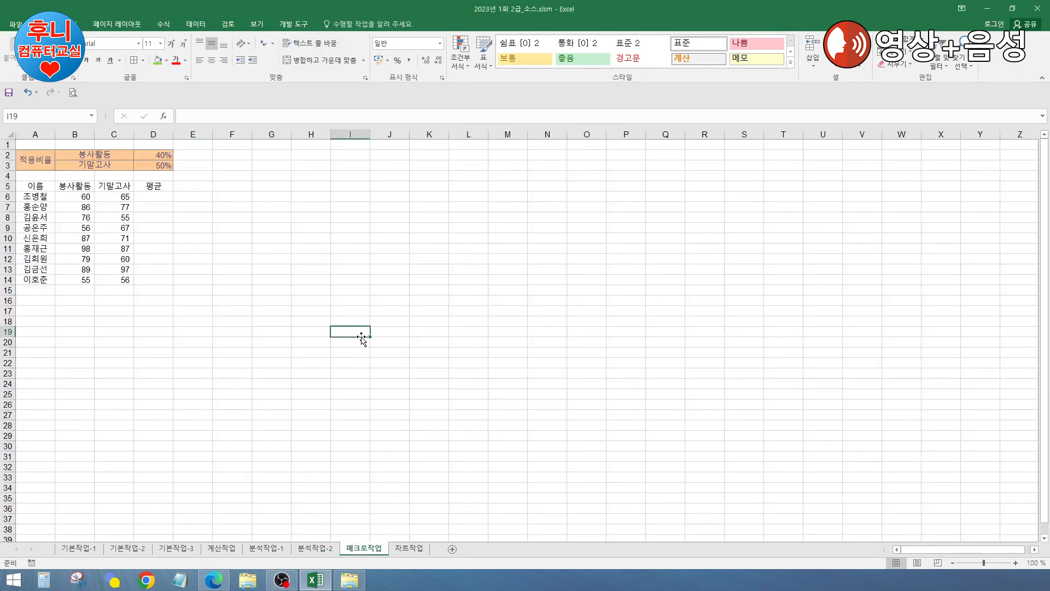
{"action": "left_click", "coordinate": [347, 249]}
{"action": "scroll", "coordinate": [348, 252], "scroll_direction": "up", "scroll_amount": 1}
{"action": "scroll", "coordinate": [348, 251], "scroll_direction": "up", "scroll_amount": 1}
{"action": "left_click", "coordinate": [326, 292]}
{"action": "left_click", "coordinate": [347, 248]}
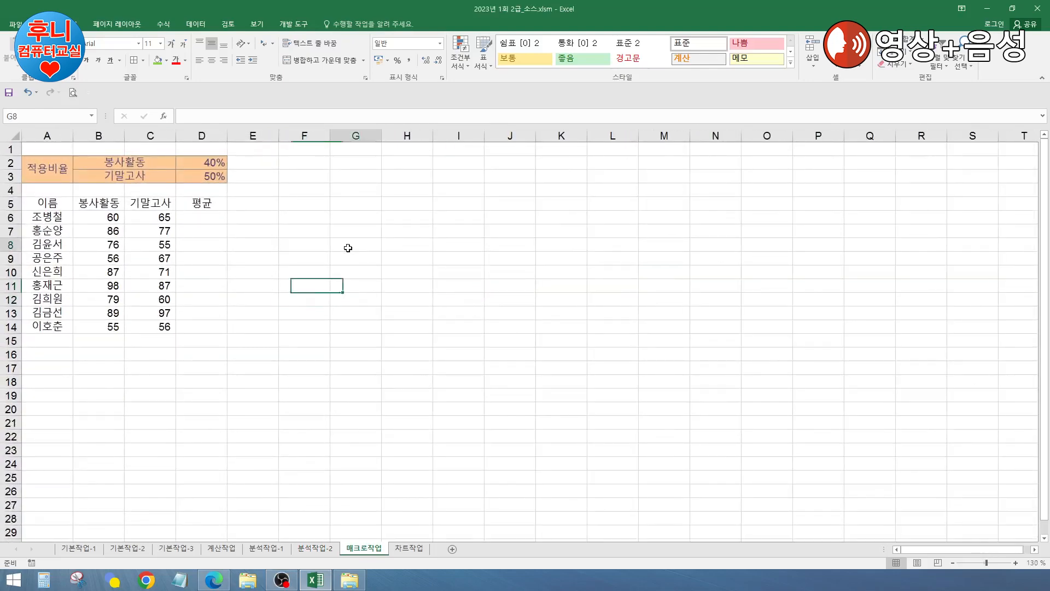
{"action": "left_click", "coordinate": [395, 312]}
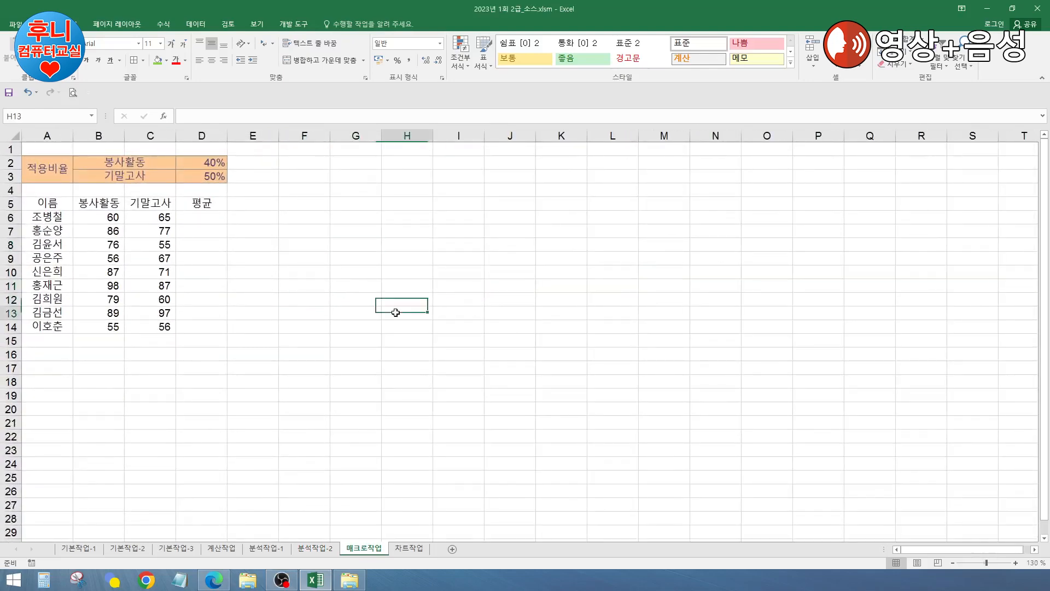
{"action": "left_click", "coordinate": [333, 260]}
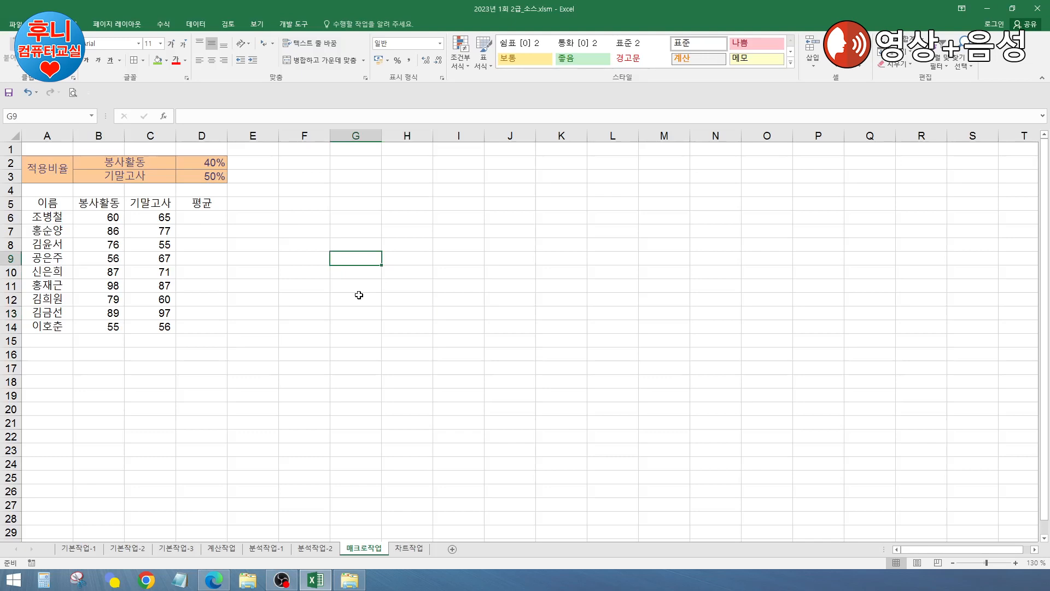
{"action": "left_click", "coordinate": [342, 331]}
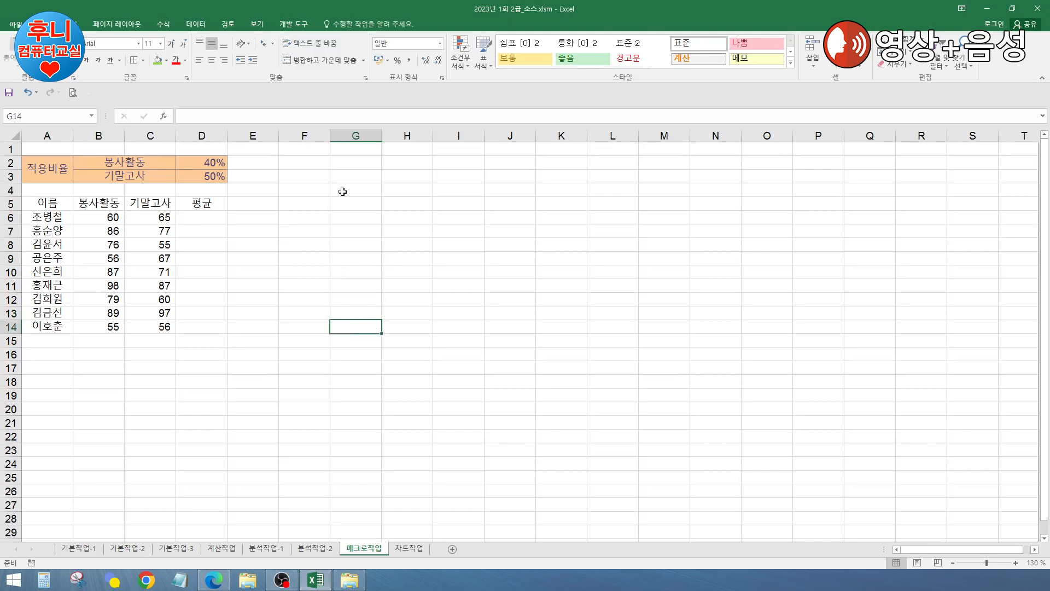
Step: Select the empty 평균 range D6:D14 to check it, then deselect it
{"action": "left_click", "coordinate": [293, 23]}
{"action": "left_click", "coordinate": [340, 272]}
{"action": "left_click", "coordinate": [354, 234]}
{"action": "left_click", "coordinate": [352, 298]}
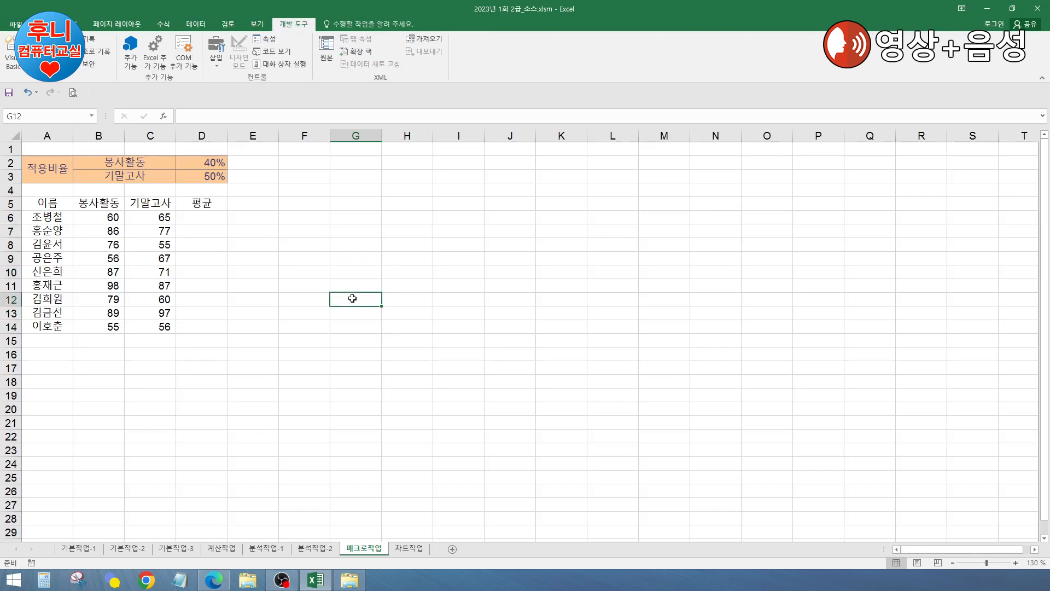
{"action": "left_click", "coordinate": [331, 289]}
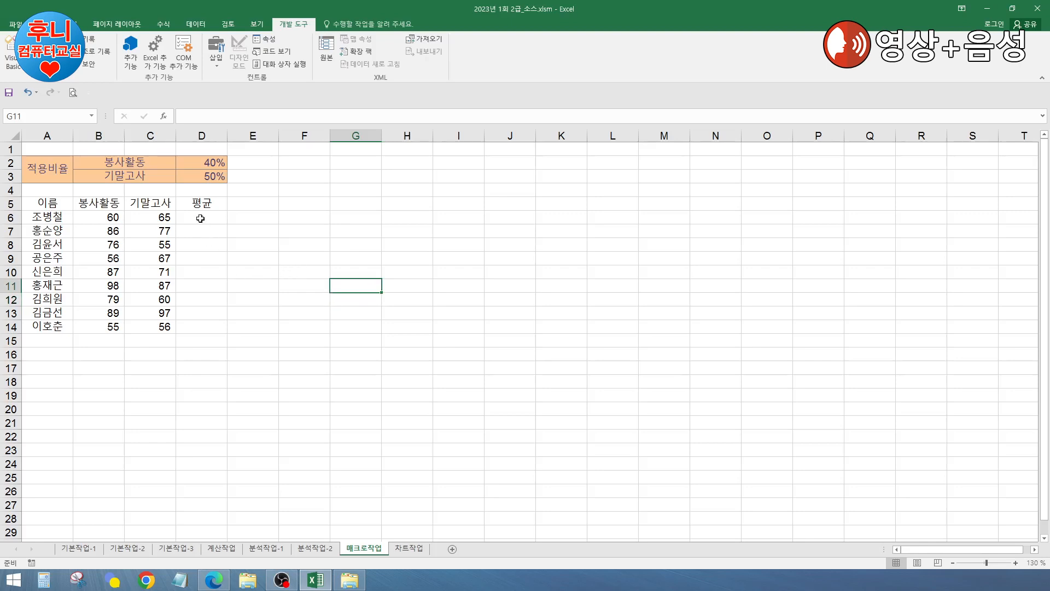
{"action": "left_click_drag", "start_coordinate": [200, 218], "coordinate": [197, 324]}
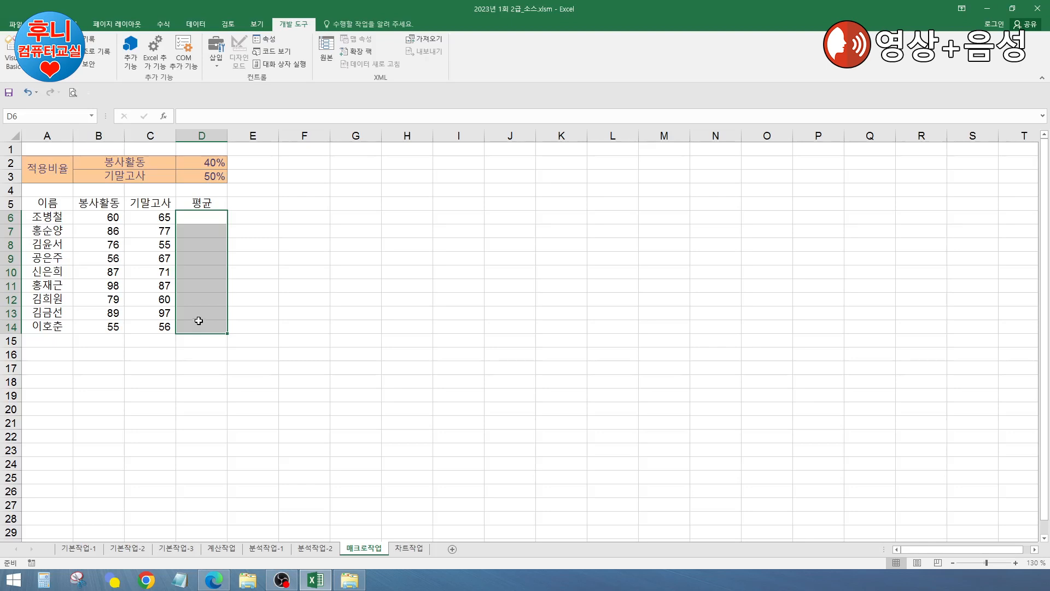
{"action": "left_click", "coordinate": [328, 241]}
{"action": "left_click", "coordinate": [360, 228]}
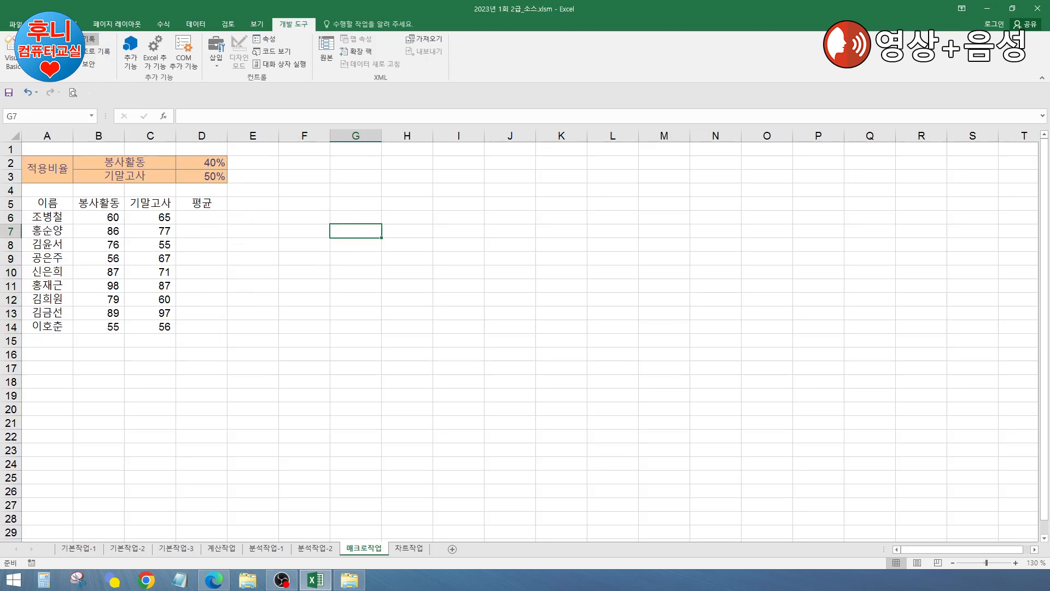
Step: Start recording a new macro named 평균
{"action": "left_click", "coordinate": [88, 38]}
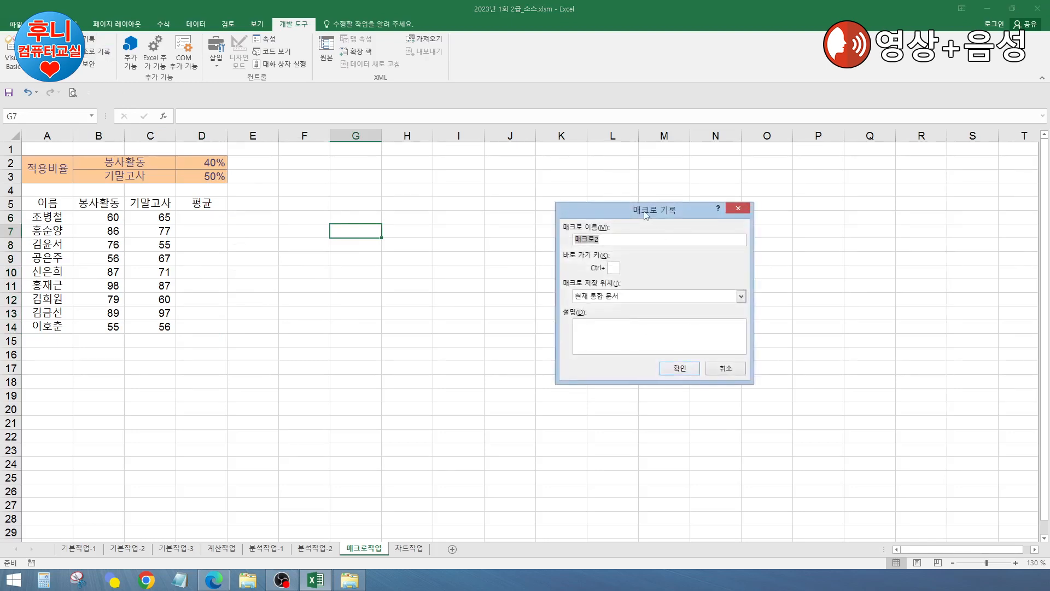
{"action": "left_click_drag", "start_coordinate": [644, 213], "coordinate": [560, 215]}
{"action": "type", "text": "평ㄱ"}
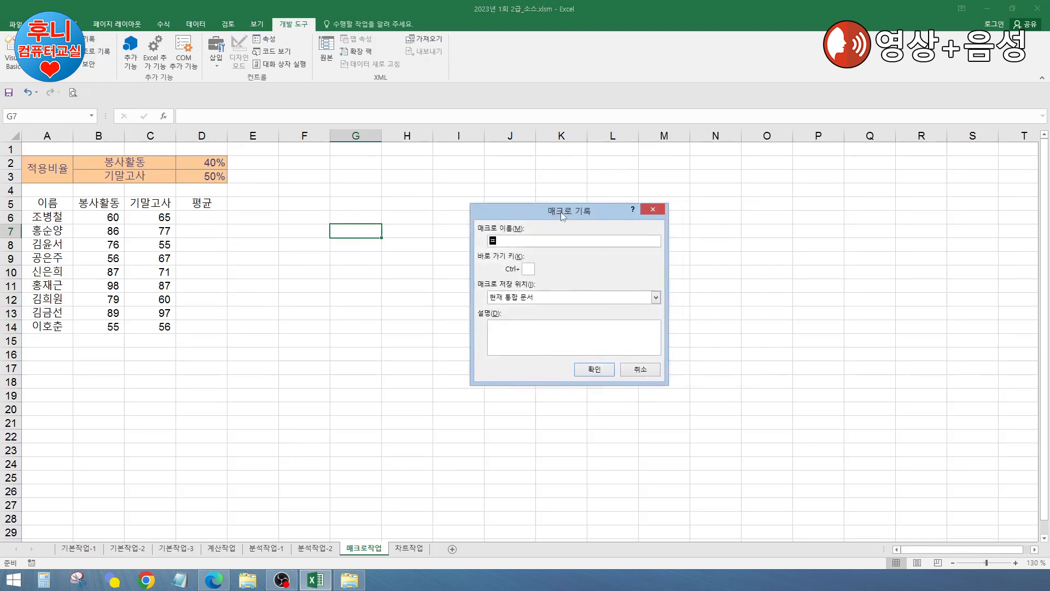
{"action": "left_click", "coordinate": [594, 369]}
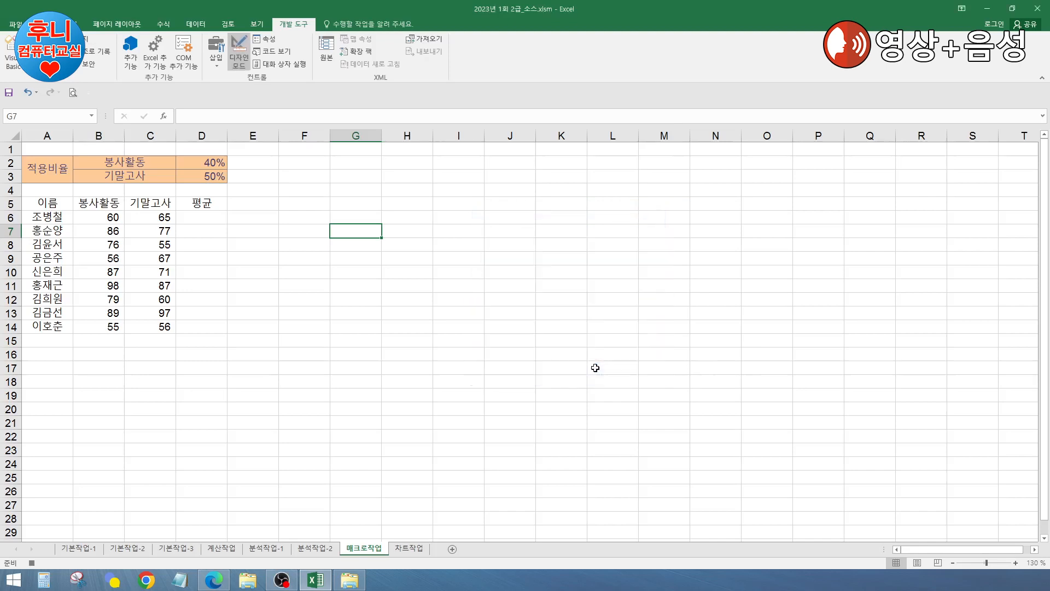
Step: In D6, begin the formula =B6*$D$2+
{"action": "left_click", "coordinate": [204, 217]}
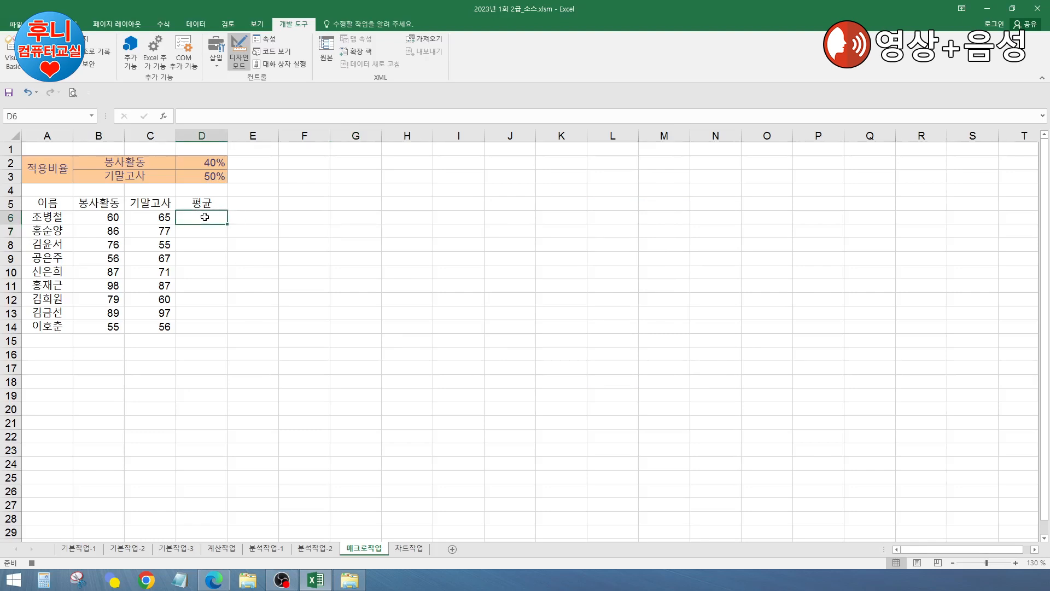
{"action": "type", "text": "="}
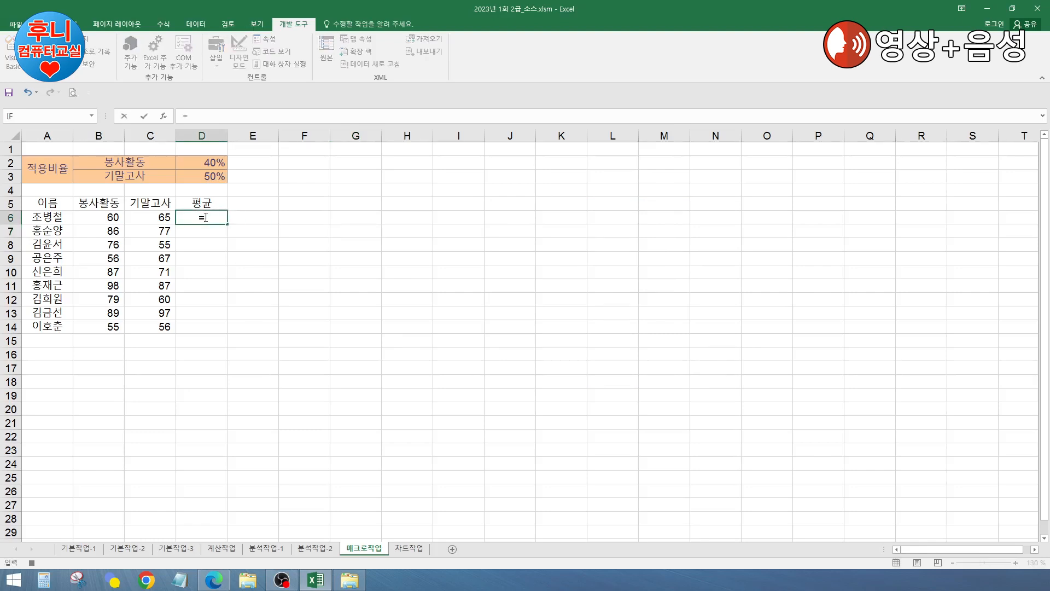
{"action": "left_click", "coordinate": [100, 216]}
{"action": "type", "text": "*"}
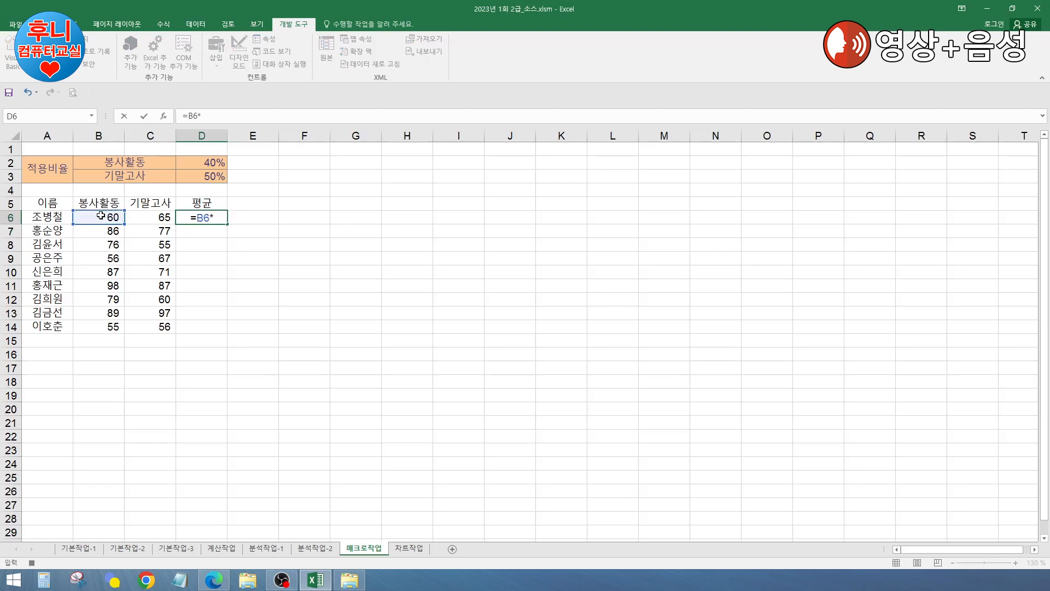
{"action": "left_click", "coordinate": [197, 164]}
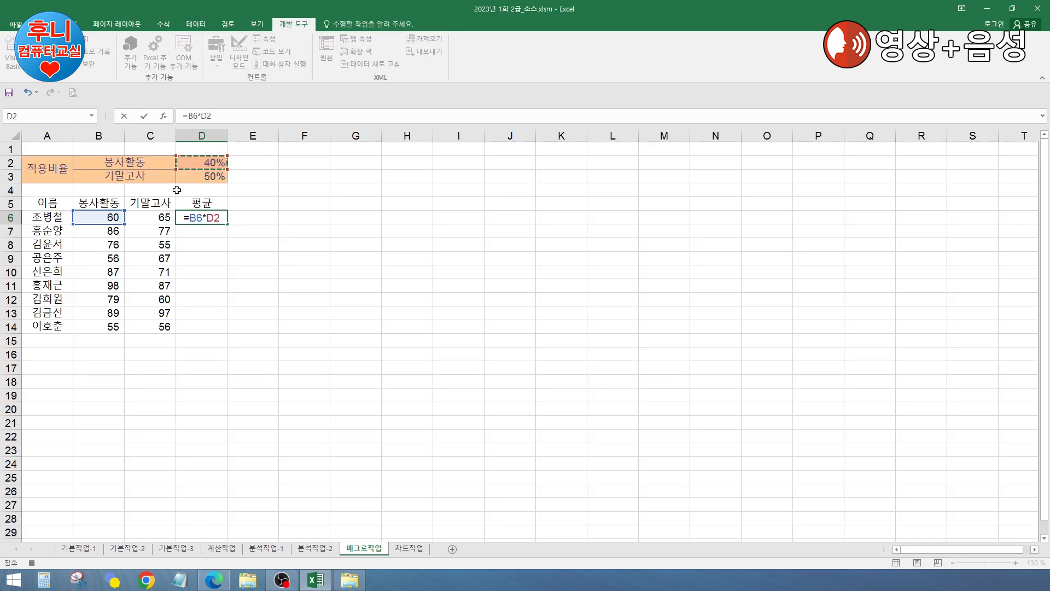
{"action": "key", "text": "F4"}
{"action": "type", "text": "+"}
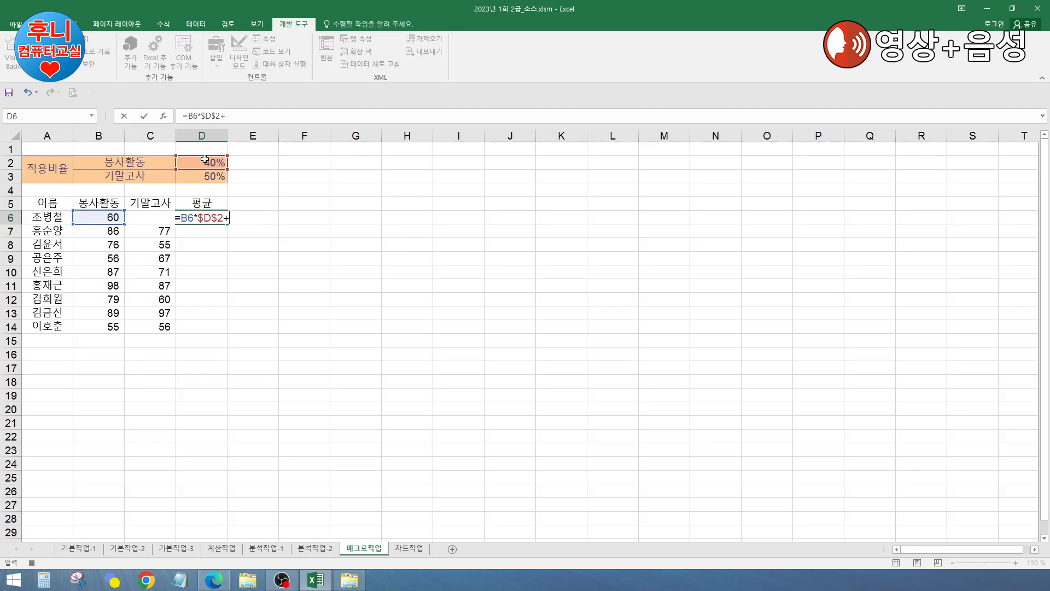
Step: Complete the D6 formula with C6*$D$3 and enter it
{"action": "left_click", "coordinate": [149, 201]}
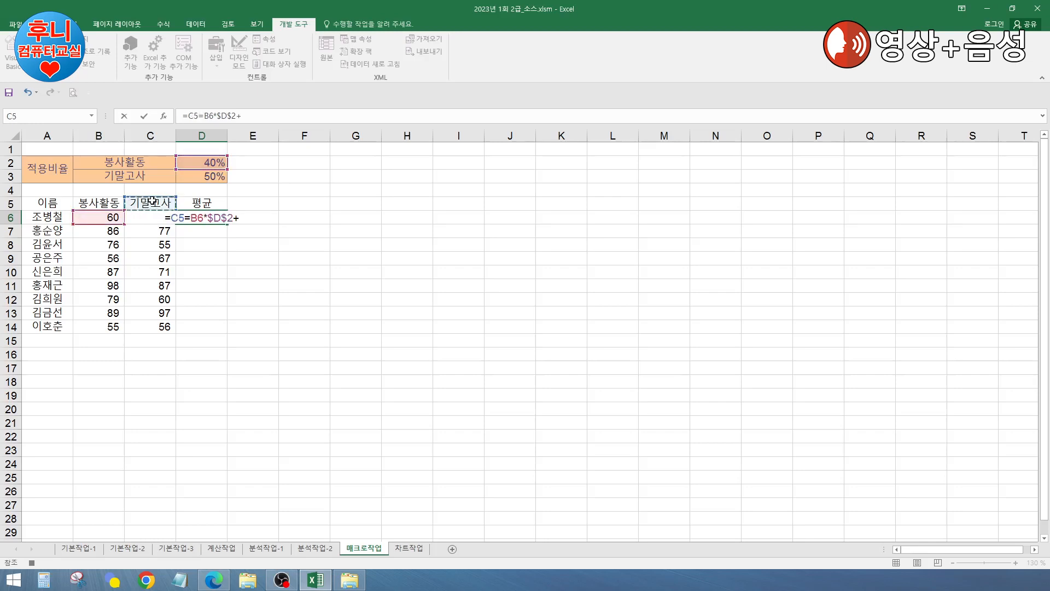
{"action": "key", "text": "Down"}
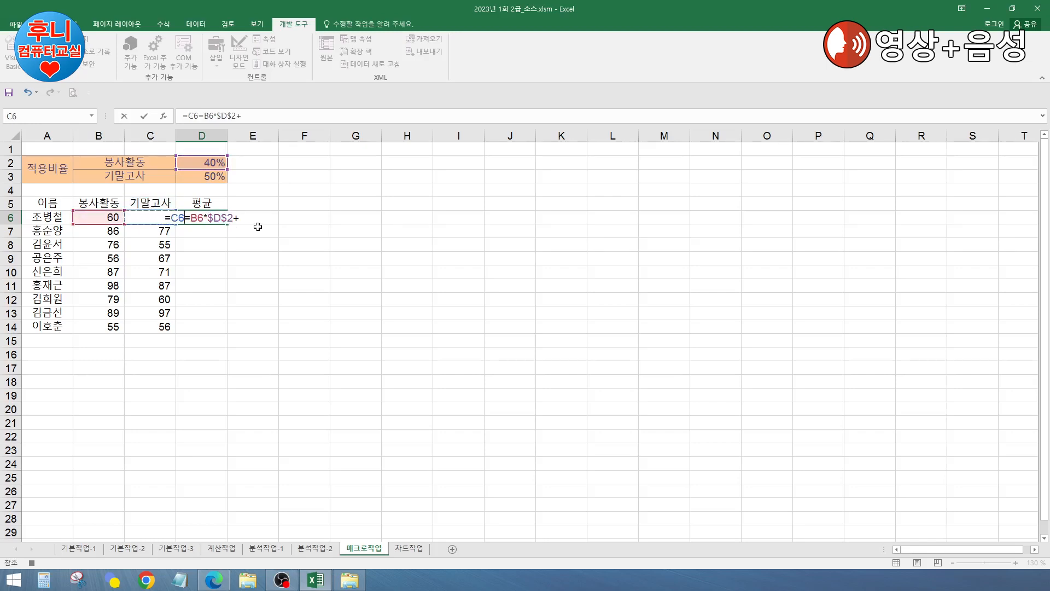
{"action": "key", "text": "BackSpace"}
{"action": "key", "text": "BackSpace"}
{"action": "key", "text": "BackSpace"}
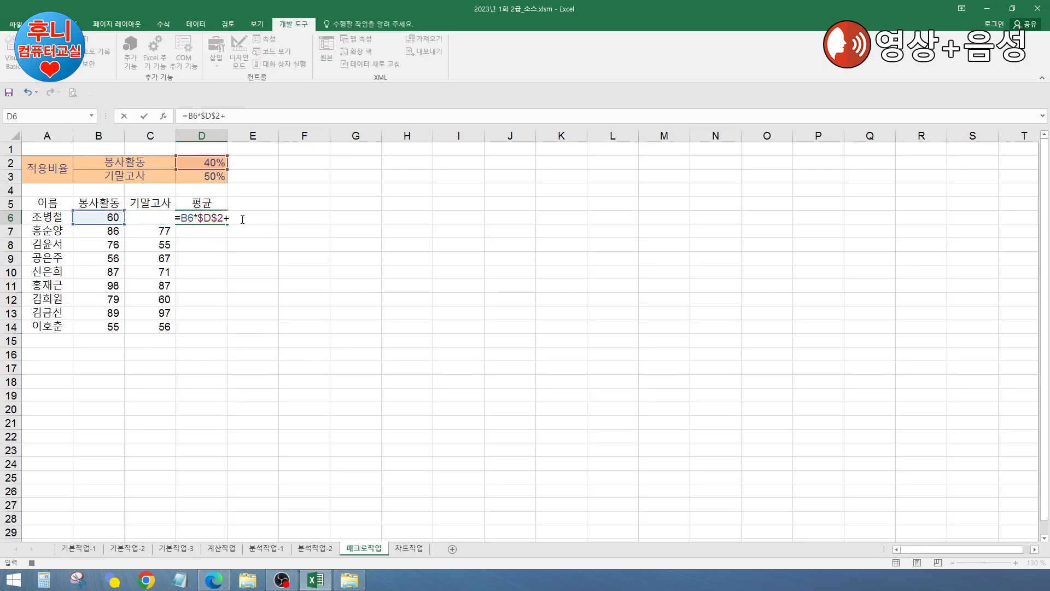
{"action": "left_click", "coordinate": [153, 205]}
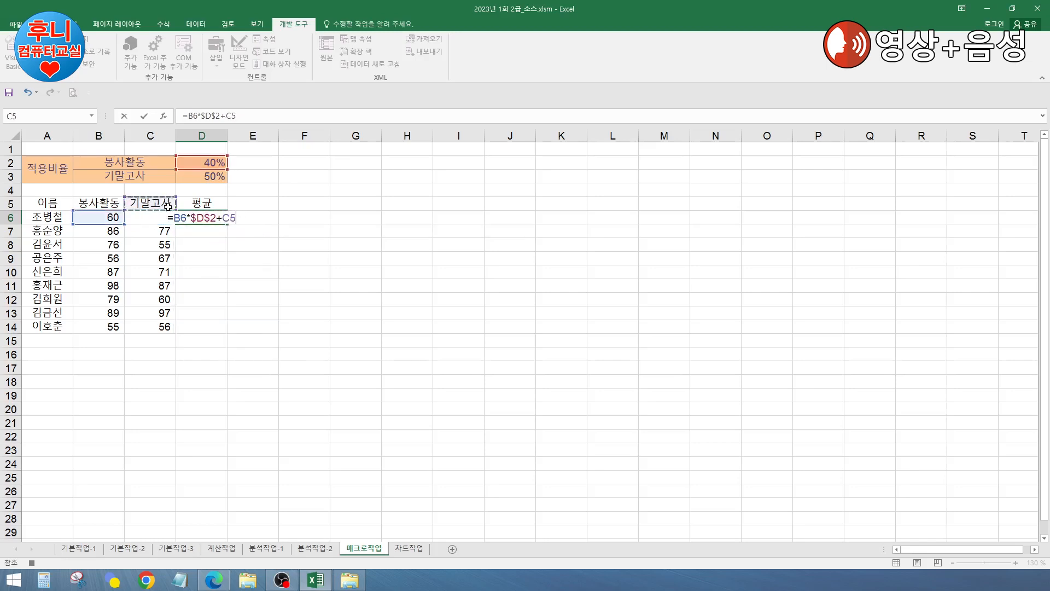
{"action": "key", "text": "Down"}
{"action": "type", "text": "*"}
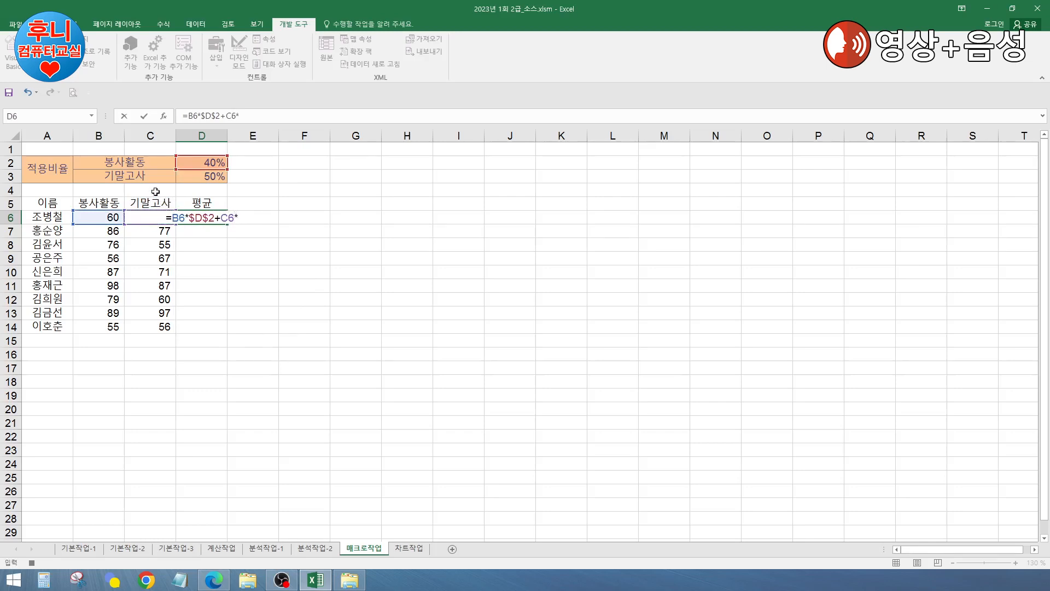
{"action": "left_click", "coordinate": [207, 174]}
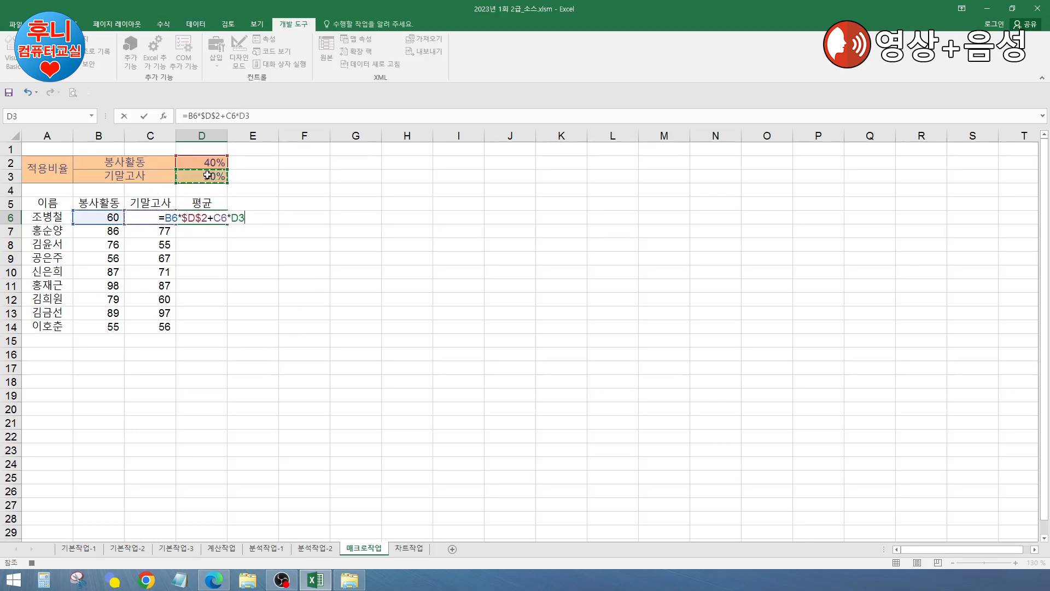
{"action": "key", "text": "F4"}
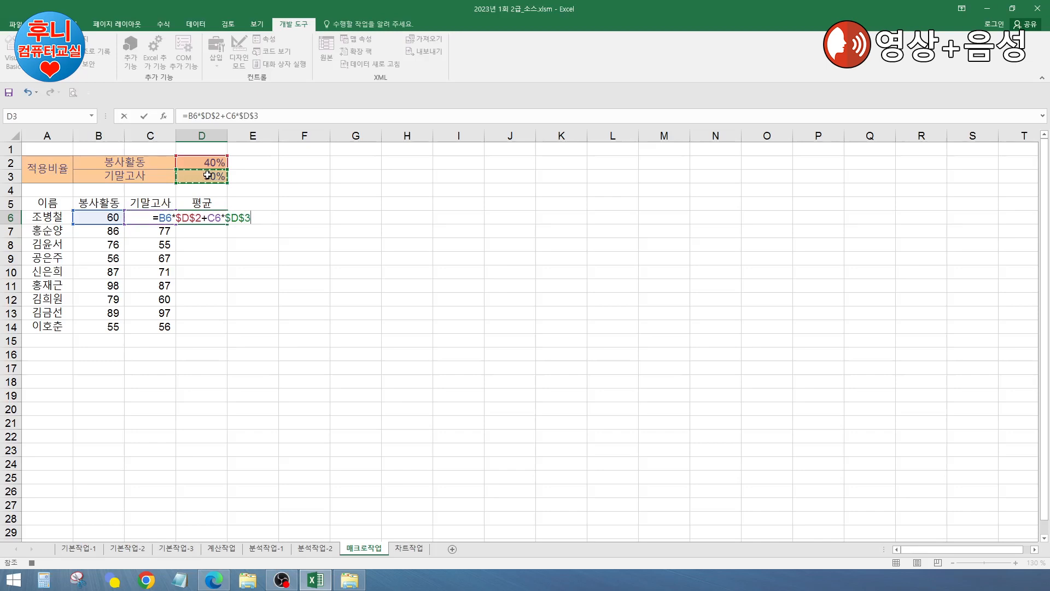
{"action": "key", "text": "Return"}
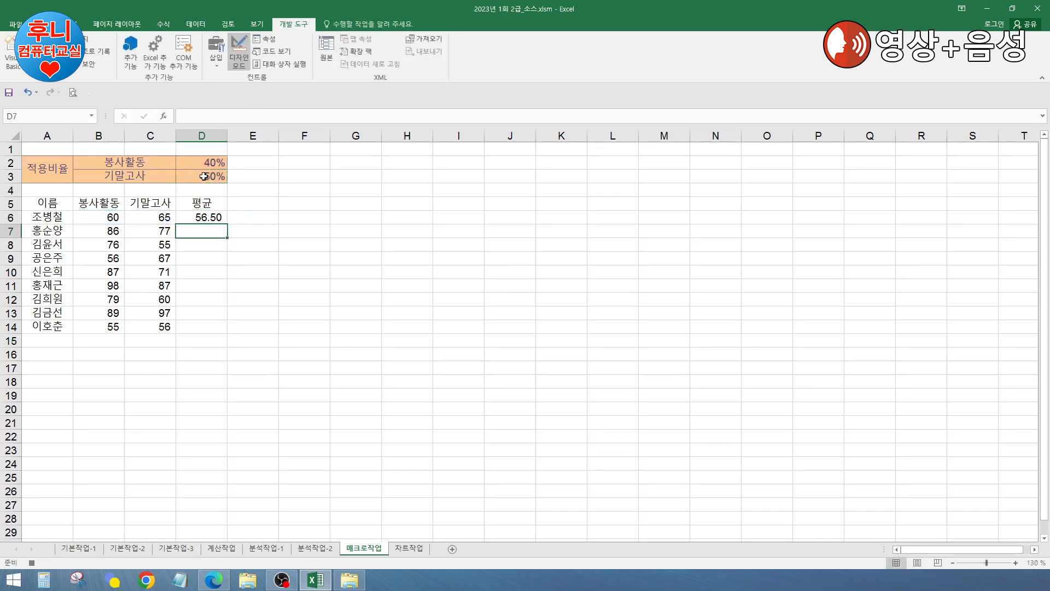
Step: Fill the 평균 formula down to D14 and stop the macro recording
{"action": "left_click", "coordinate": [211, 221]}
{"action": "double_click", "coordinate": [229, 224]}
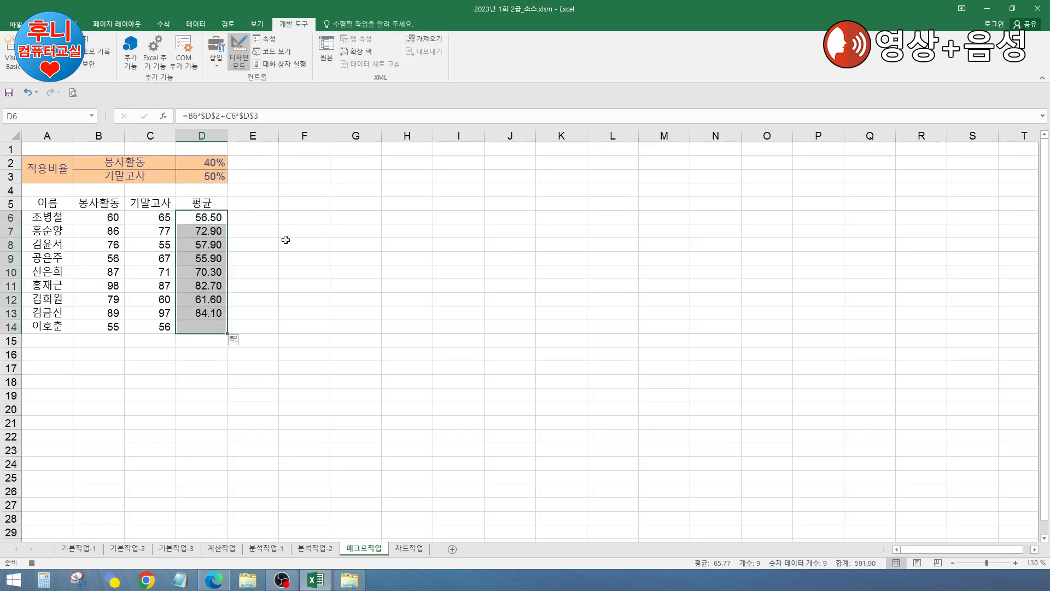
{"action": "left_click", "coordinate": [289, 246]}
{"action": "left_click", "coordinate": [385, 244]}
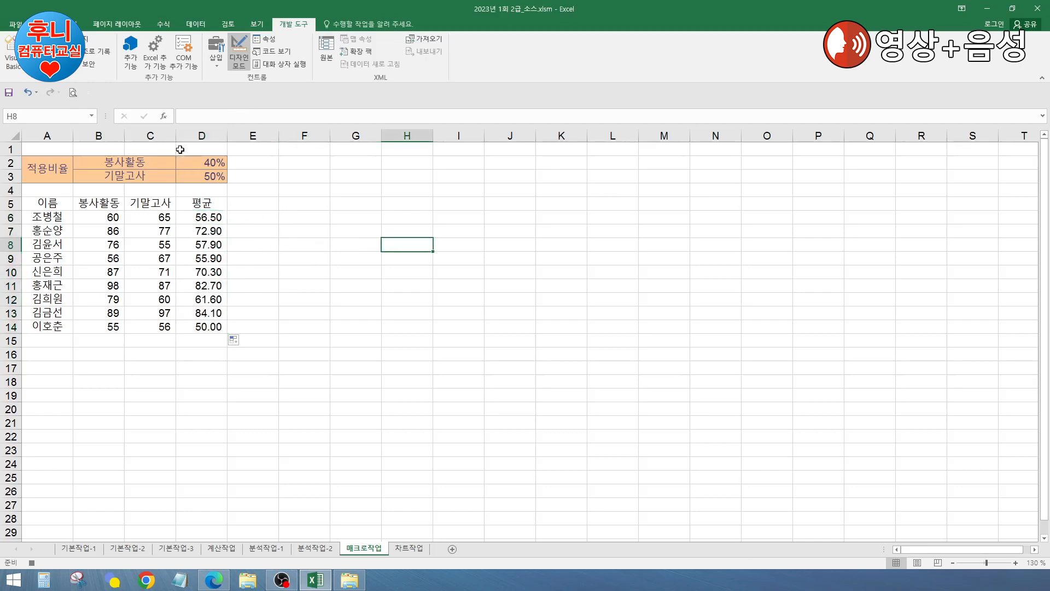
{"action": "left_click", "coordinate": [87, 39]}
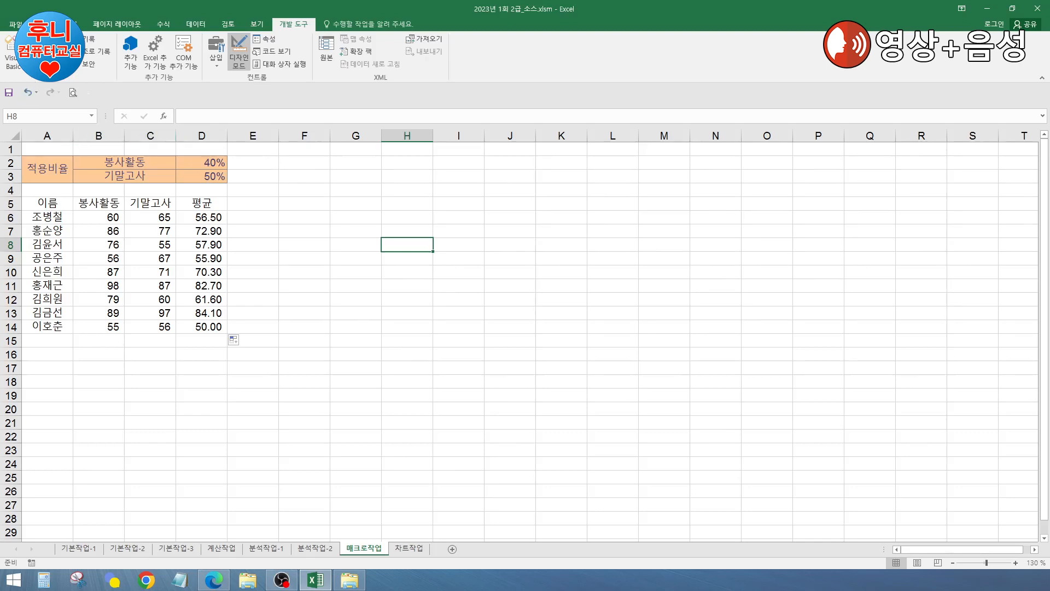
Step: Run the 평균 macro from the Alt+F8 Macros list
{"action": "key", "text": "alt+F8"}
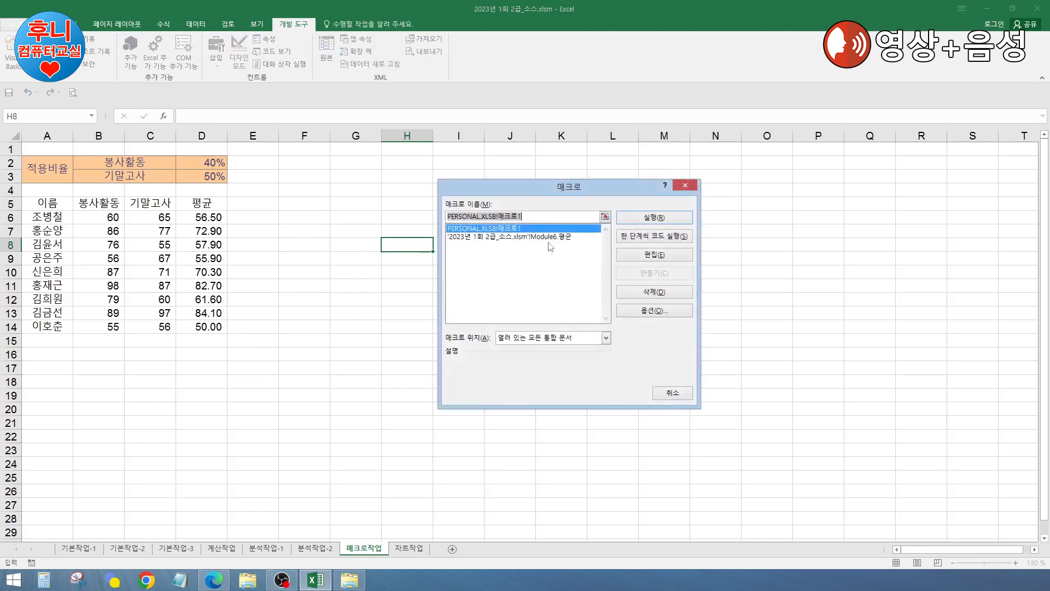
{"action": "left_click", "coordinate": [510, 239]}
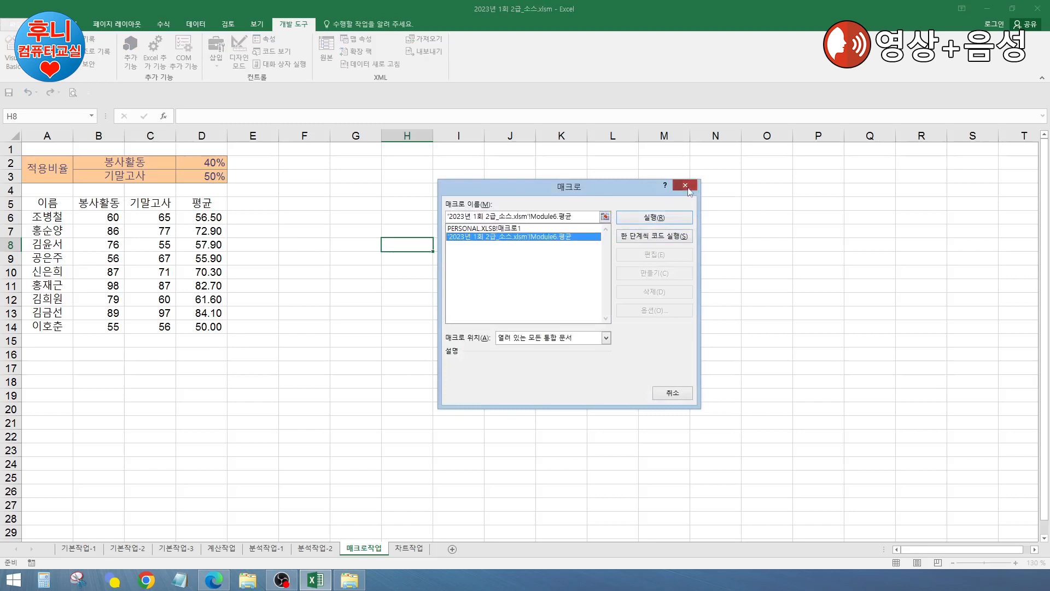
{"action": "left_click", "coordinate": [654, 217]}
{"action": "left_click", "coordinate": [438, 202]}
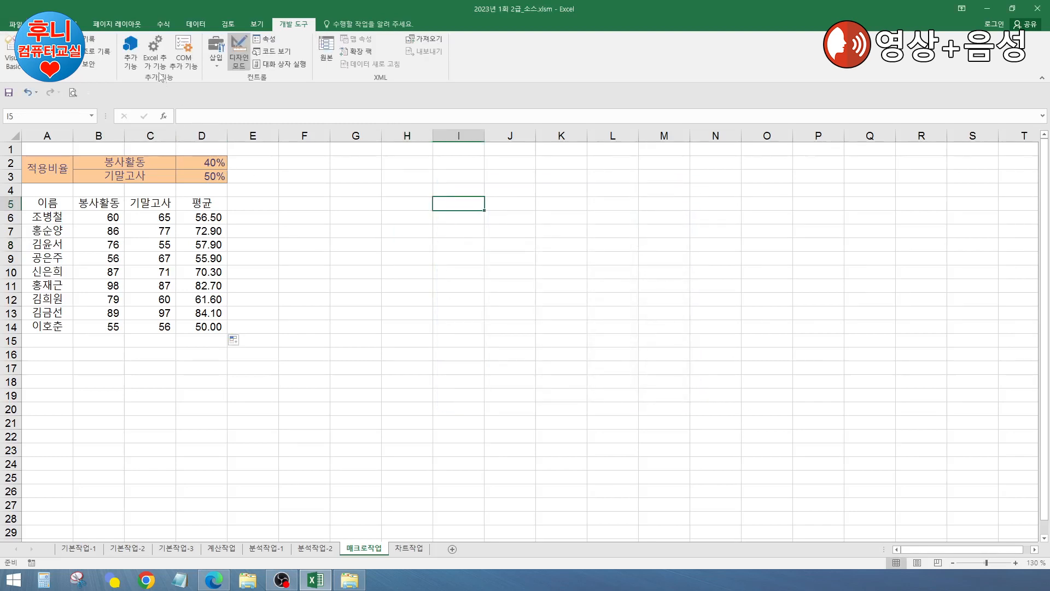
Step: Draw a Form Control button beside the score table and assign it the 평균 macro
{"action": "left_click", "coordinate": [217, 65]}
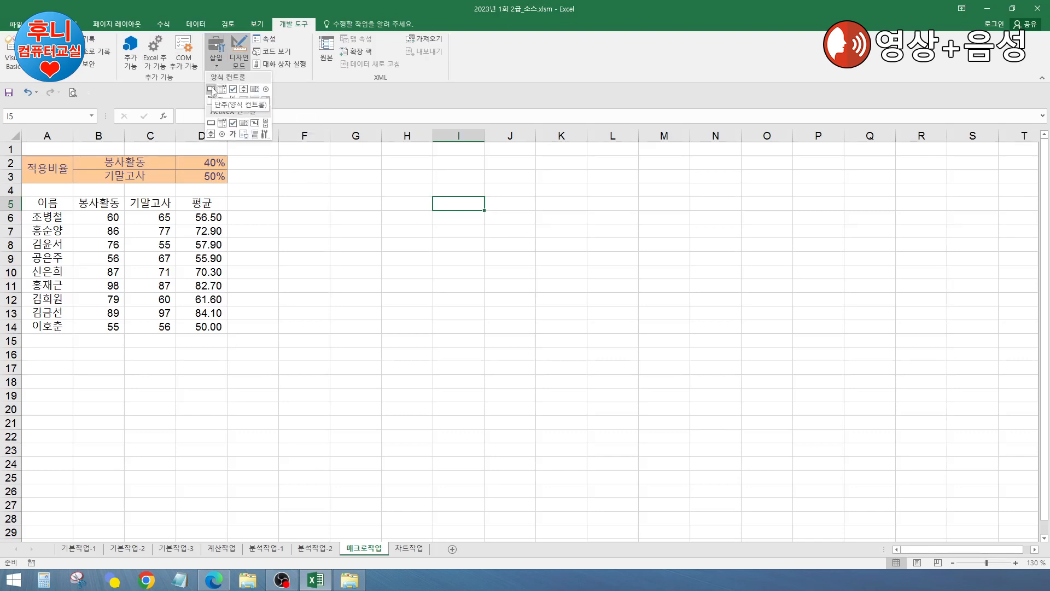
{"action": "left_click", "coordinate": [211, 90]}
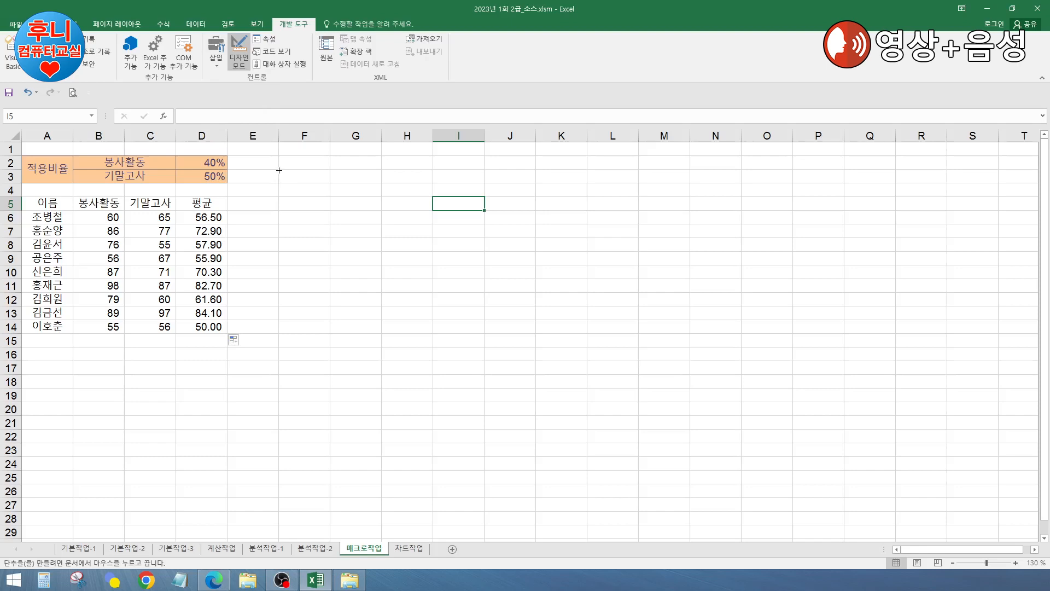
{"action": "left_click_drag", "start_coordinate": [279, 170], "coordinate": [331, 197]}
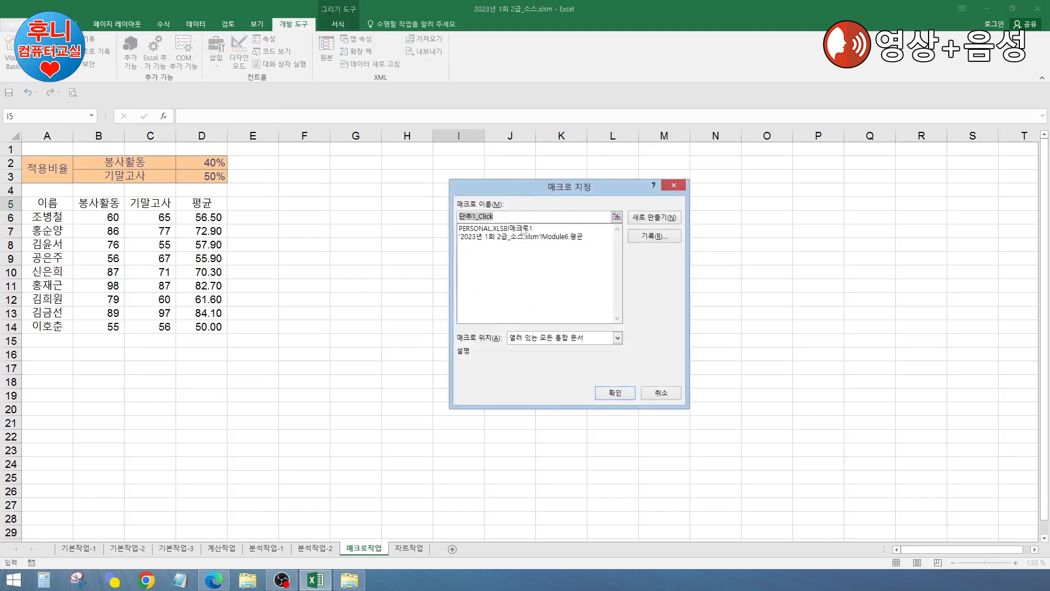
{"action": "left_click_drag", "start_coordinate": [549, 189], "coordinate": [549, 179]}
{"action": "left_click", "coordinate": [533, 226]}
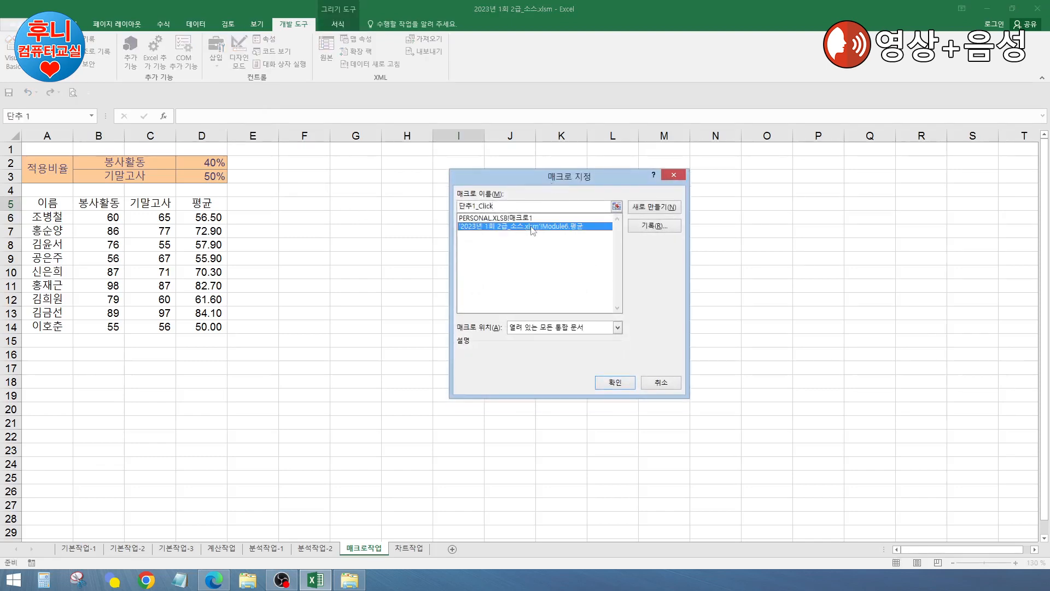
{"action": "left_click", "coordinate": [619, 383]}
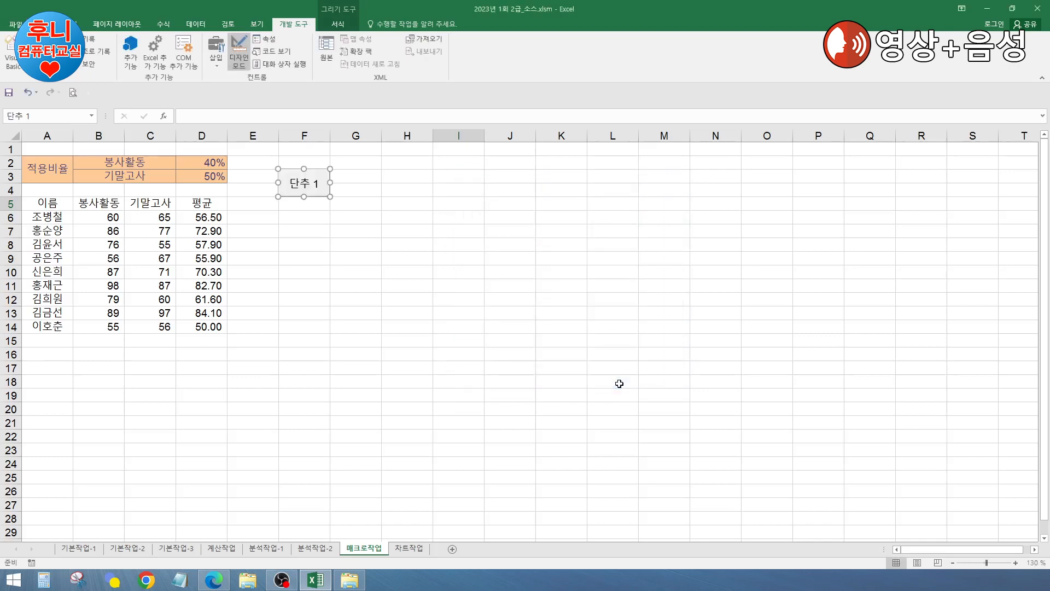
Step: Rename the button's label to 평균
{"action": "left_click", "coordinate": [298, 184]}
{"action": "key", "text": "Delete"}
{"action": "key", "text": "Delete"}
{"action": "key", "text": "Delete"}
{"action": "type", "text": "평균"}
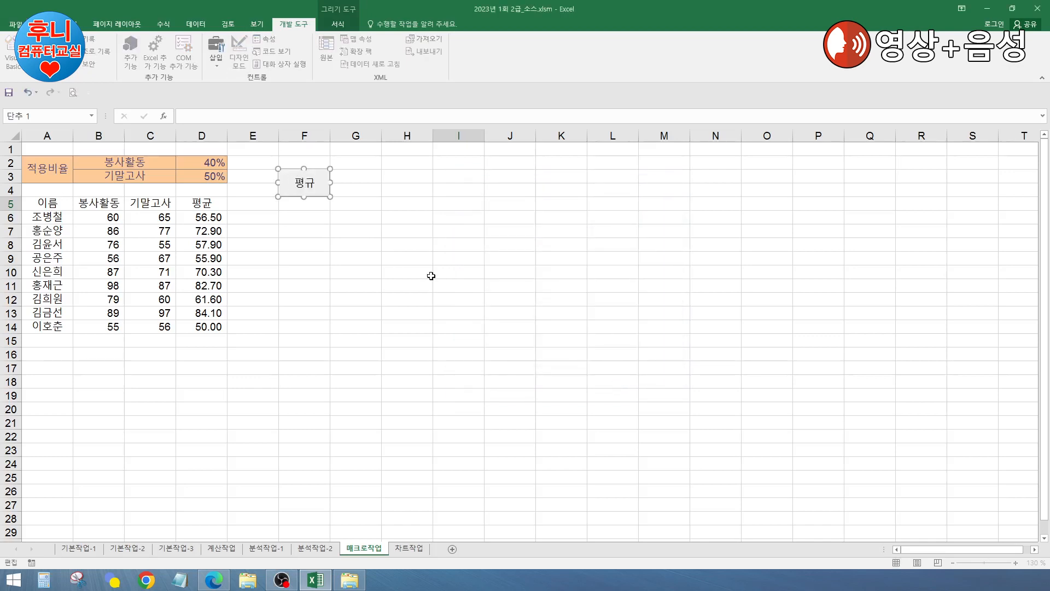
{"action": "left_click", "coordinate": [428, 237]}
{"action": "left_click", "coordinate": [367, 287]}
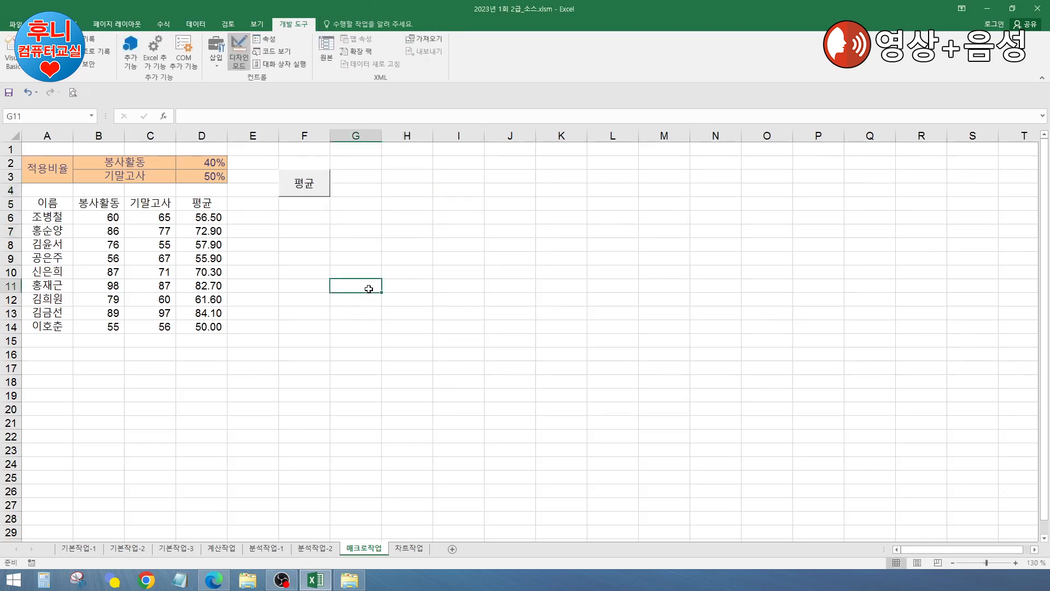
Step: Clear the averages from D6:D14
{"action": "left_click", "coordinate": [244, 283]}
{"action": "left_click_drag", "start_coordinate": [210, 217], "coordinate": [214, 323]}
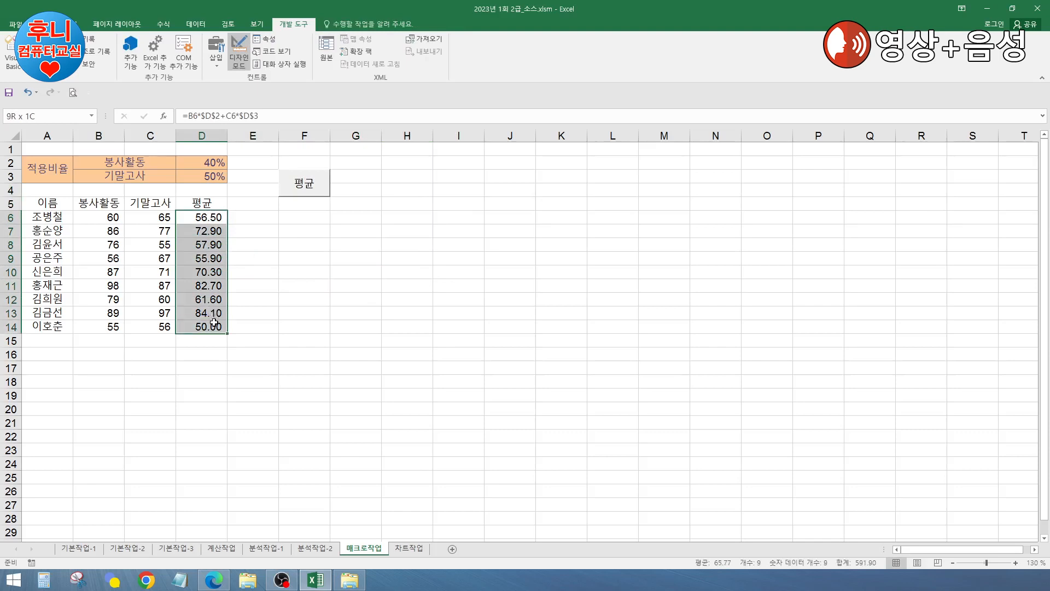
{"action": "key", "text": "Delete"}
{"action": "left_click", "coordinate": [436, 289]}
Step: Test the 평균 button, dismissing the macros-disabled warning even after leaving design mode
{"action": "left_click", "coordinate": [302, 192]}
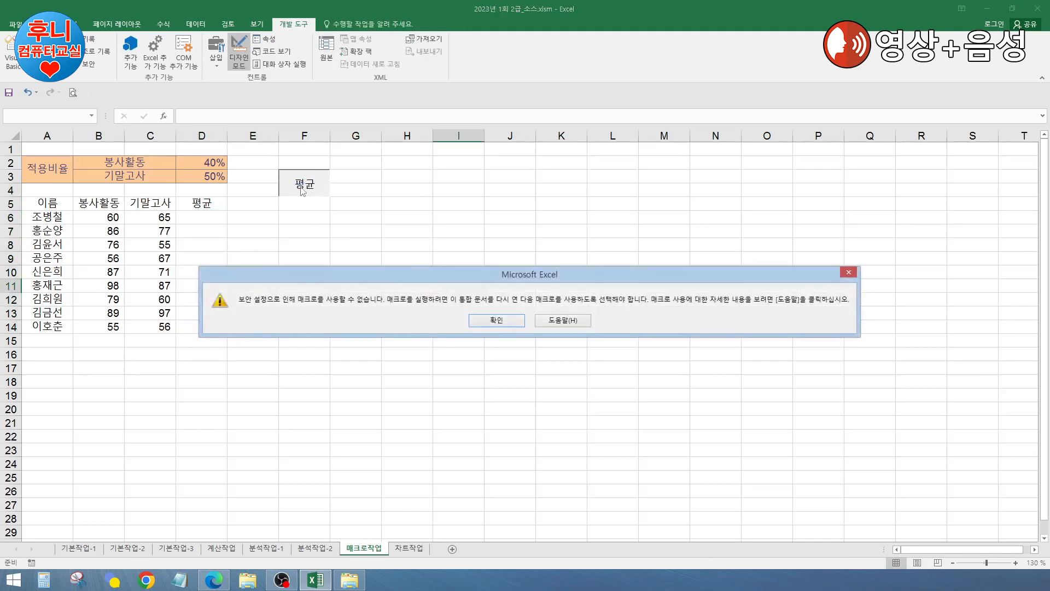
{"action": "left_click", "coordinate": [496, 320]}
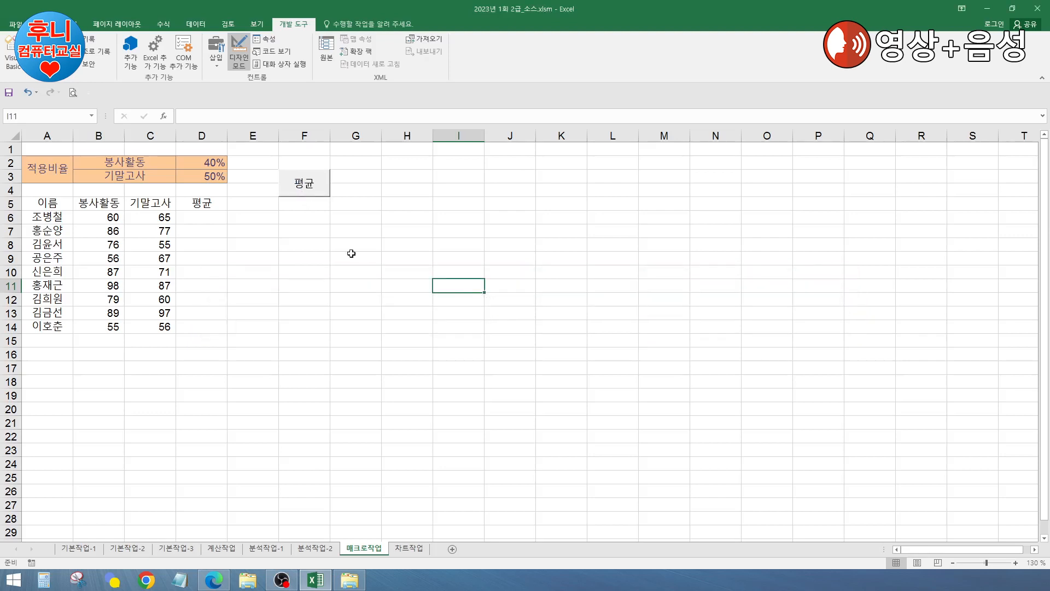
{"action": "left_click", "coordinate": [245, 60]}
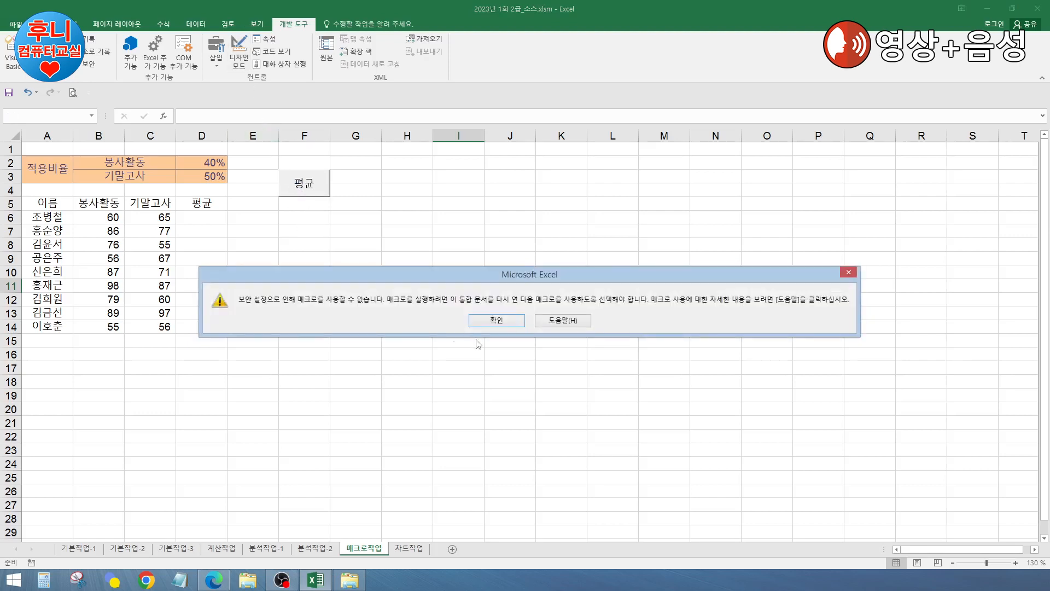
{"action": "left_click", "coordinate": [488, 319]}
Step: Set macro security to Enable all macros, then retest the 평균 button, which still warns
{"action": "left_click", "coordinate": [82, 66]}
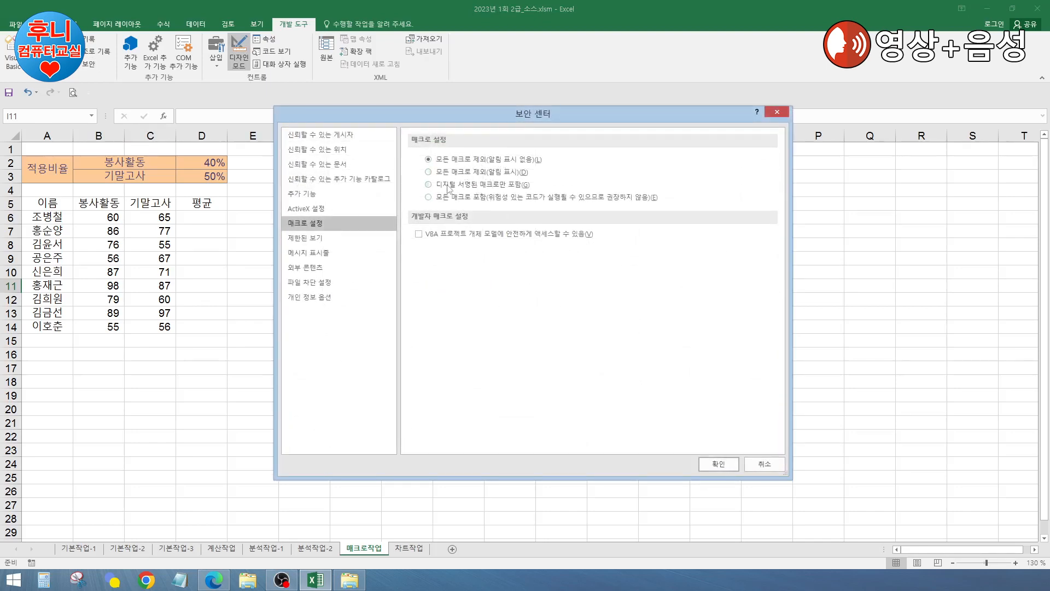
{"action": "left_click", "coordinate": [718, 464]}
{"action": "left_click", "coordinate": [526, 265]}
{"action": "left_click", "coordinate": [306, 189]}
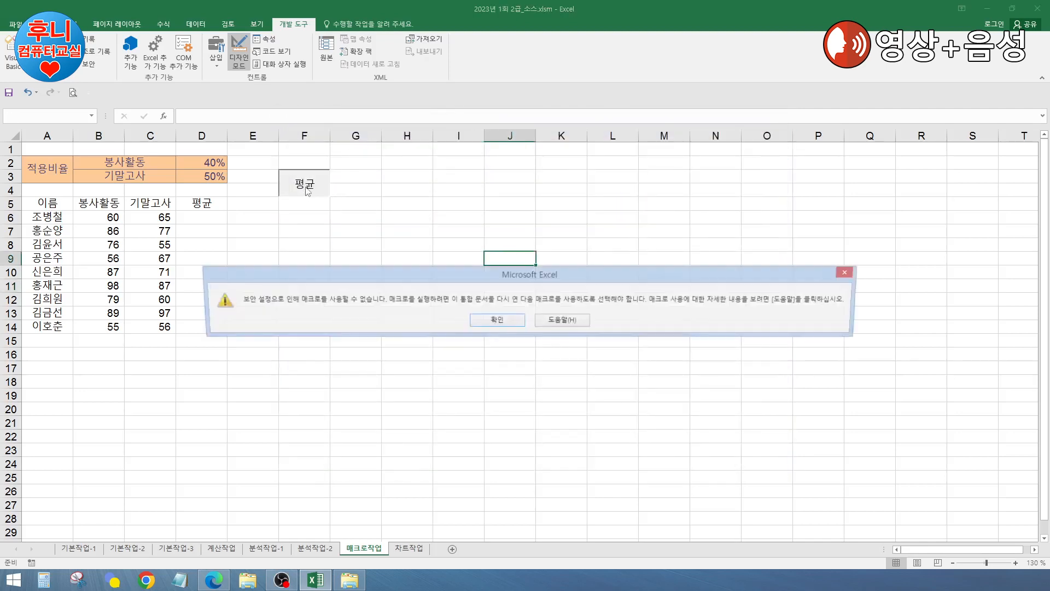
{"action": "left_click", "coordinate": [497, 320]}
{"action": "left_click", "coordinate": [425, 257]}
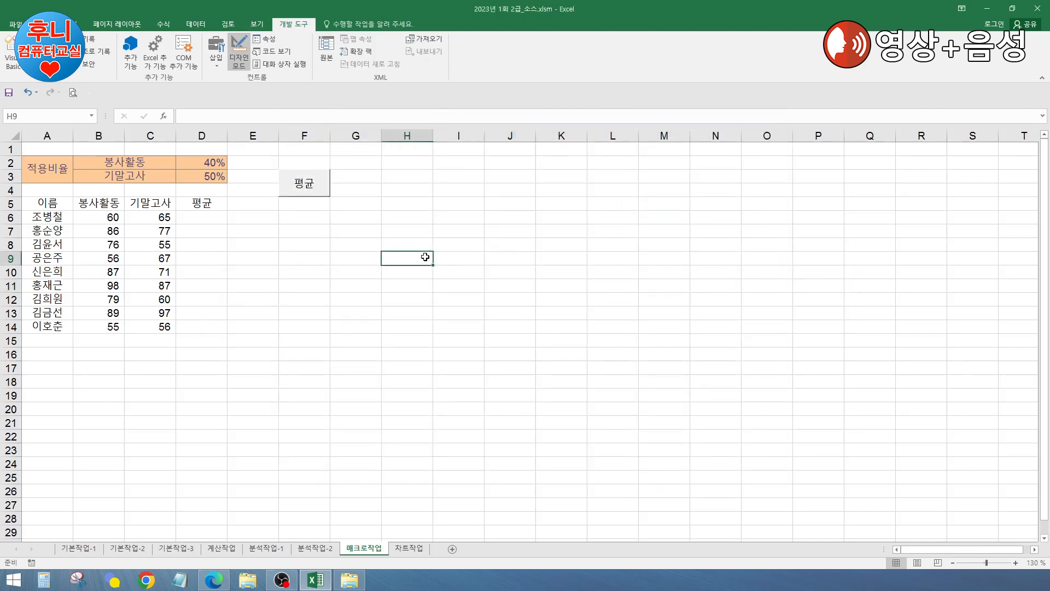
Step: Save and close the workbook, then open 2023년 1회 2급_소스.xlsm from the Downloads exam folder
{"action": "left_click", "coordinate": [1037, 8]}
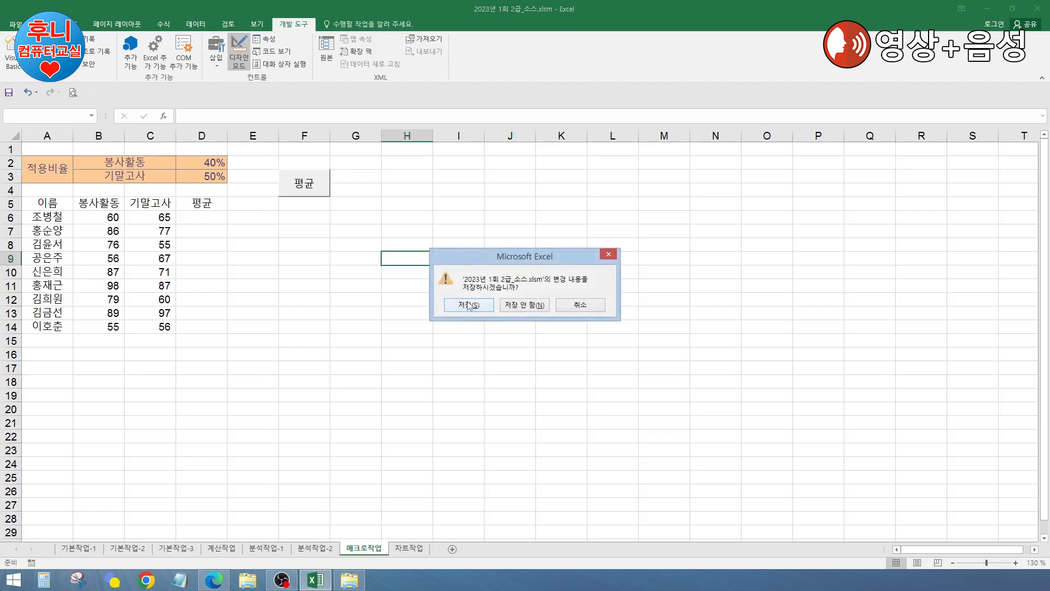
{"action": "left_click", "coordinate": [467, 303]}
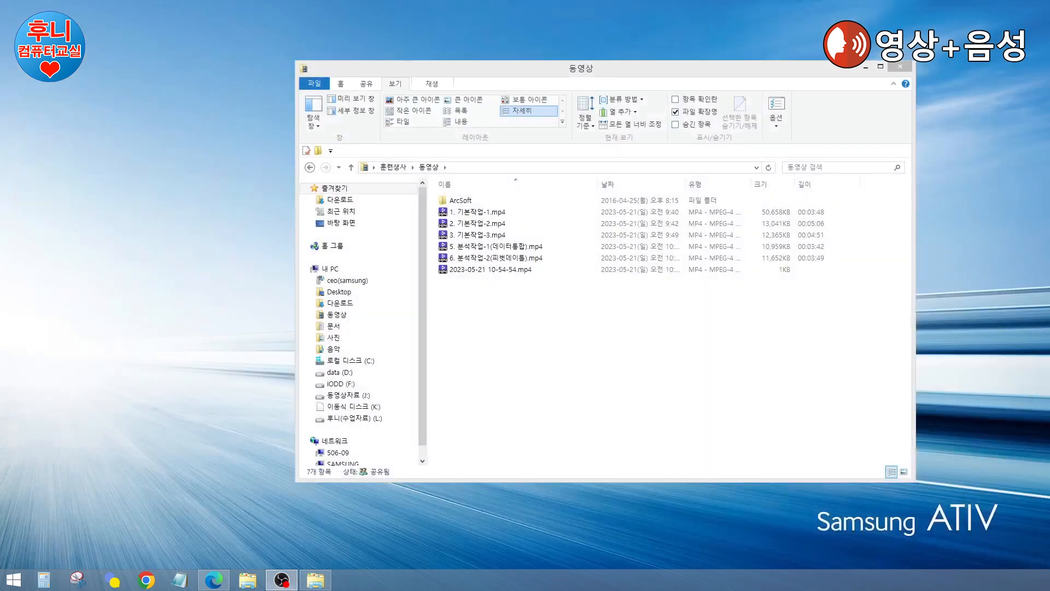
{"action": "left_click", "coordinate": [605, 416]}
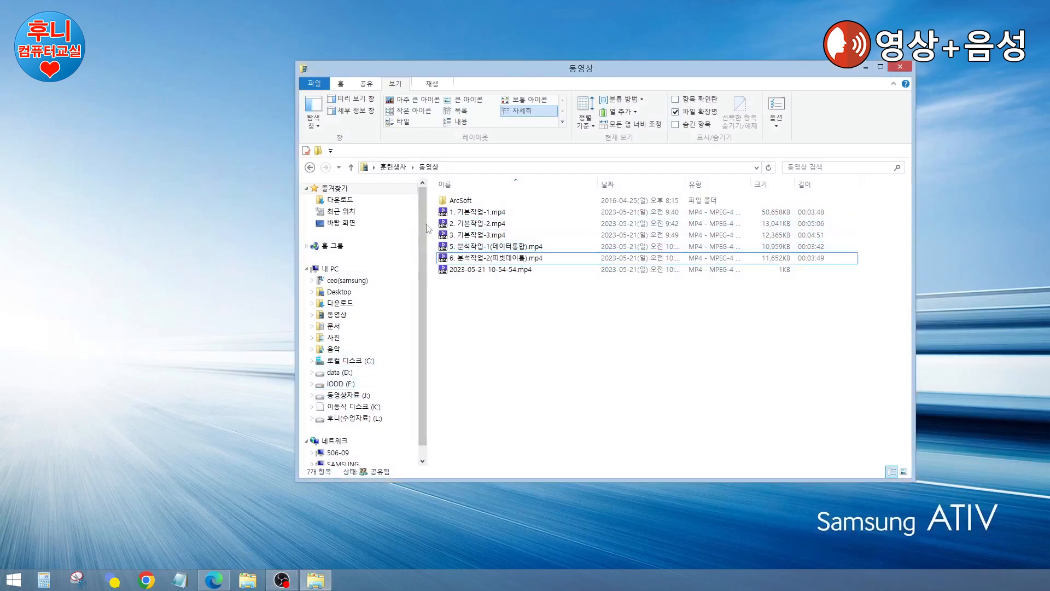
{"action": "left_click", "coordinate": [340, 303]}
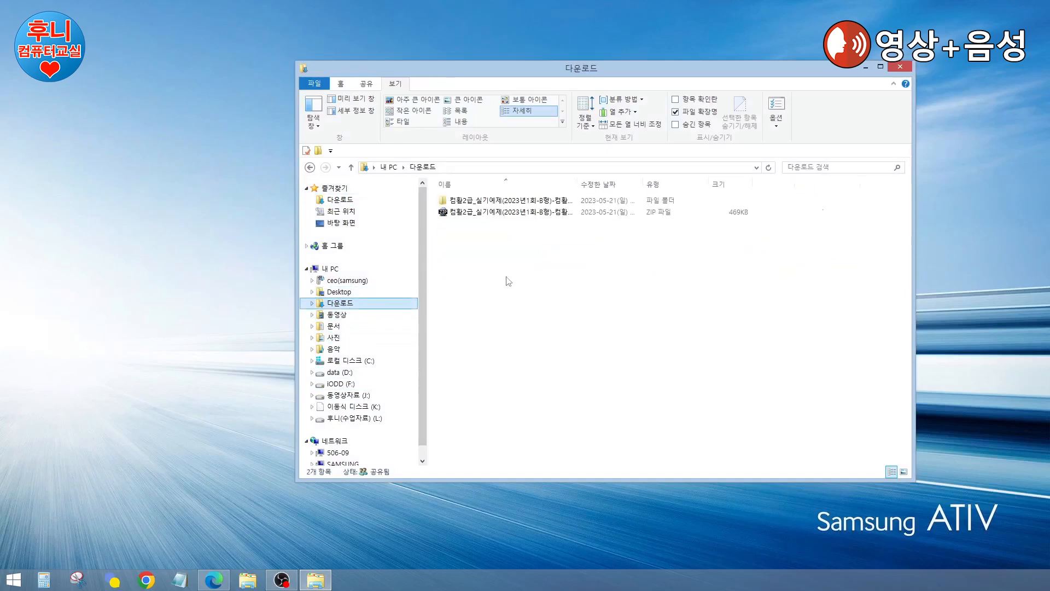
{"action": "double_click", "coordinate": [513, 205]}
{"action": "left_click", "coordinate": [495, 214]}
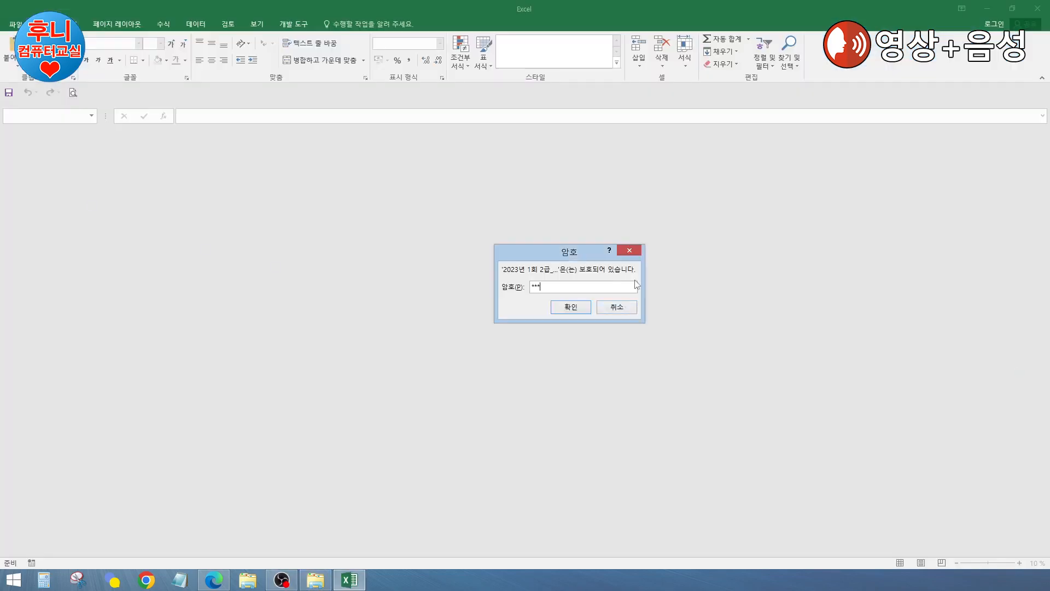
Step: Unlock the workbook, run the 평균 button to fill D6:D14 (56.50–50.00), and start a new macro recording
{"action": "key", "text": "Return"}
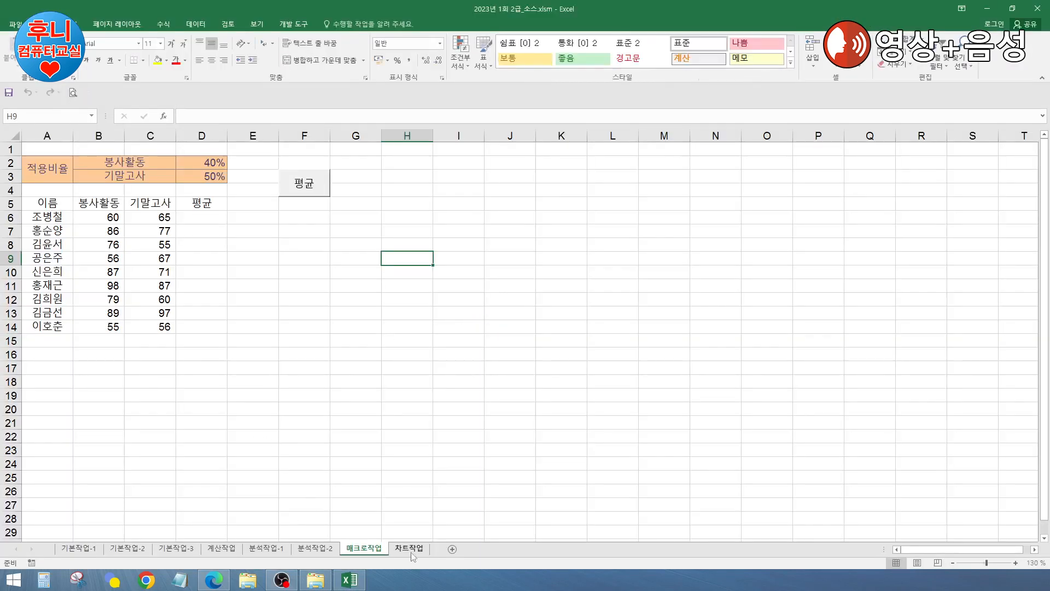
{"action": "left_click", "coordinate": [314, 370]}
{"action": "left_click", "coordinate": [315, 189]}
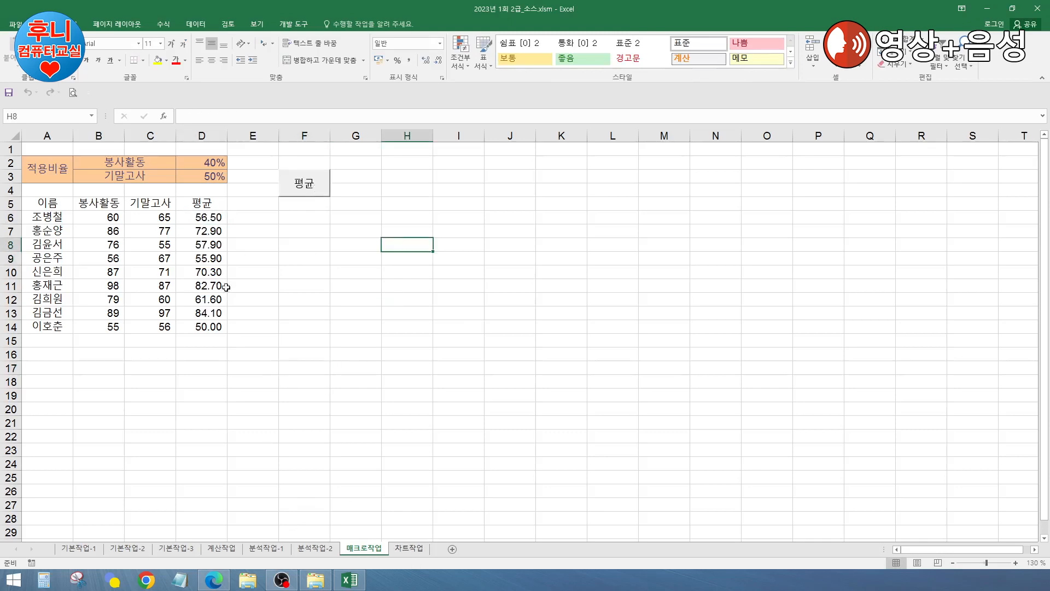
{"action": "left_click", "coordinate": [283, 257]}
{"action": "left_click", "coordinate": [393, 235]}
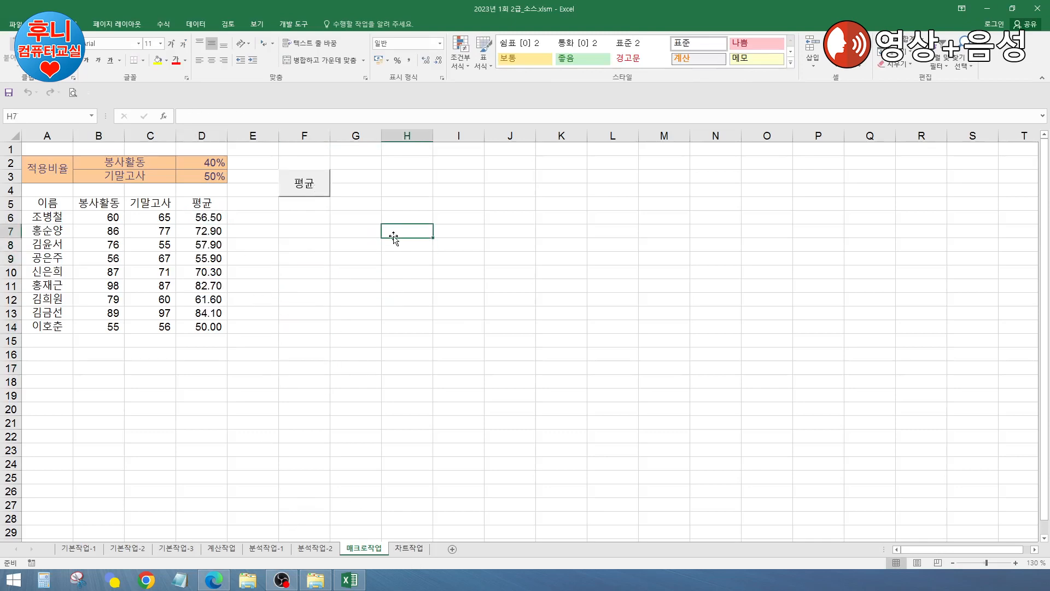
{"action": "left_click", "coordinate": [318, 309]}
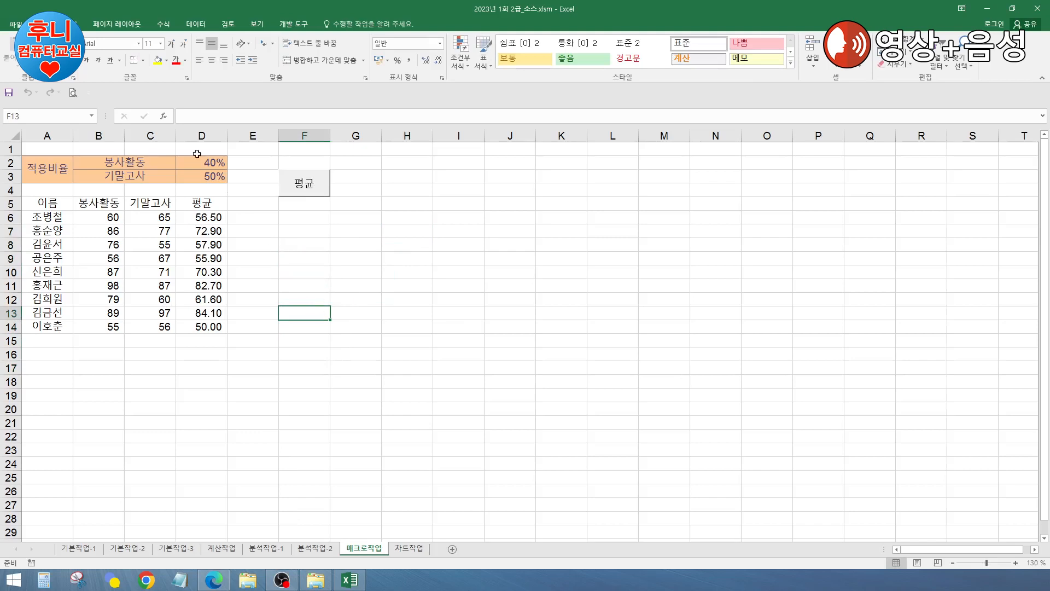
{"action": "left_click", "coordinate": [303, 26]}
{"action": "left_click", "coordinate": [91, 39]}
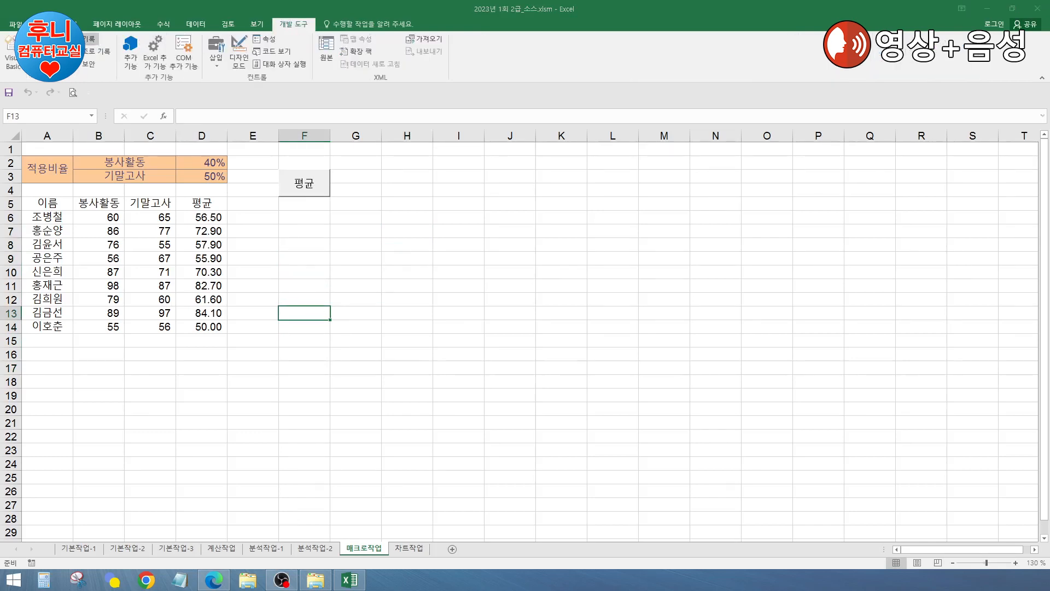
Step: Record a macro named 서식 that applies All Borders to A5:D14
{"action": "type", "text": "tjt"}
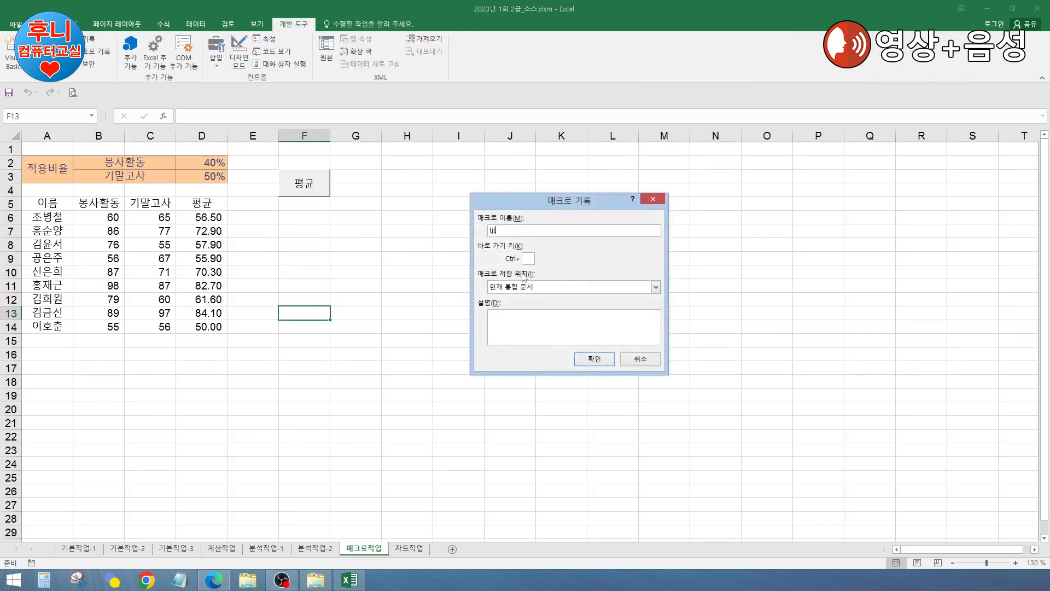
{"action": "type", "text": "lr"}
{"action": "left_click", "coordinate": [595, 358]}
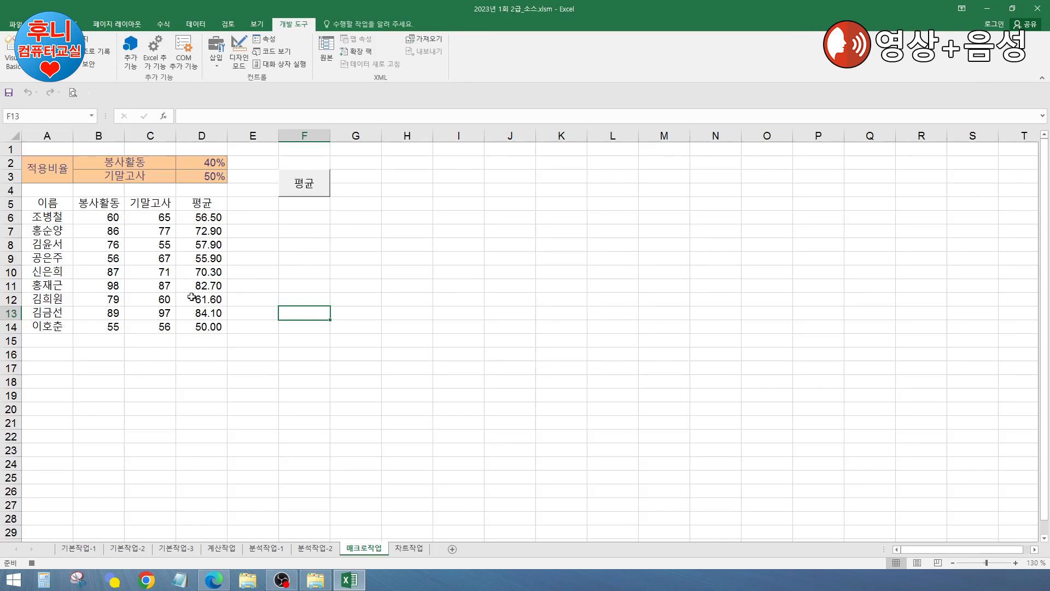
{"action": "left_click_drag", "start_coordinate": [41, 205], "coordinate": [203, 326]}
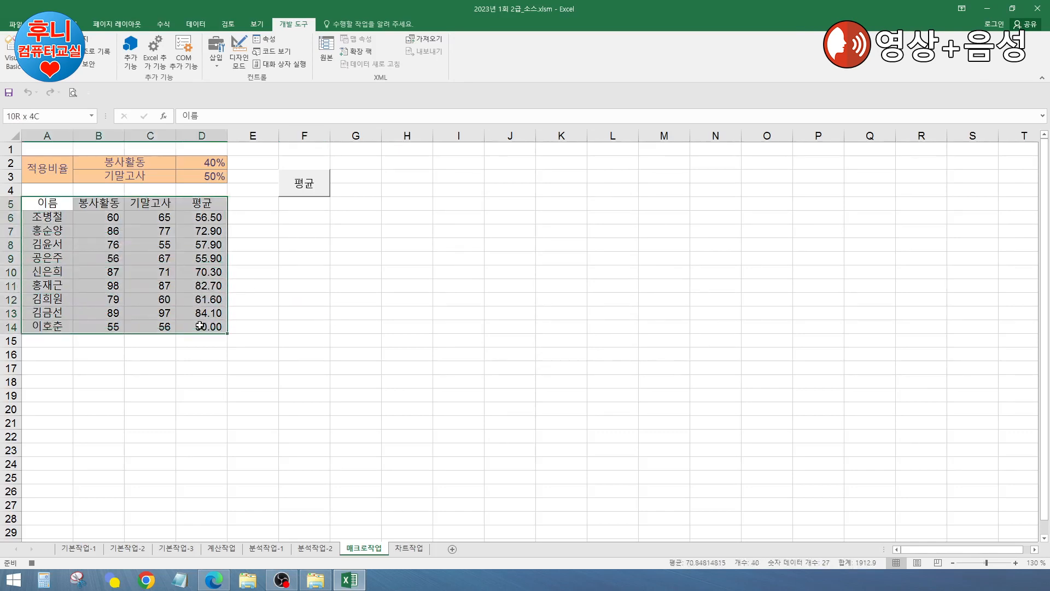
{"action": "left_click", "coordinate": [43, 24]}
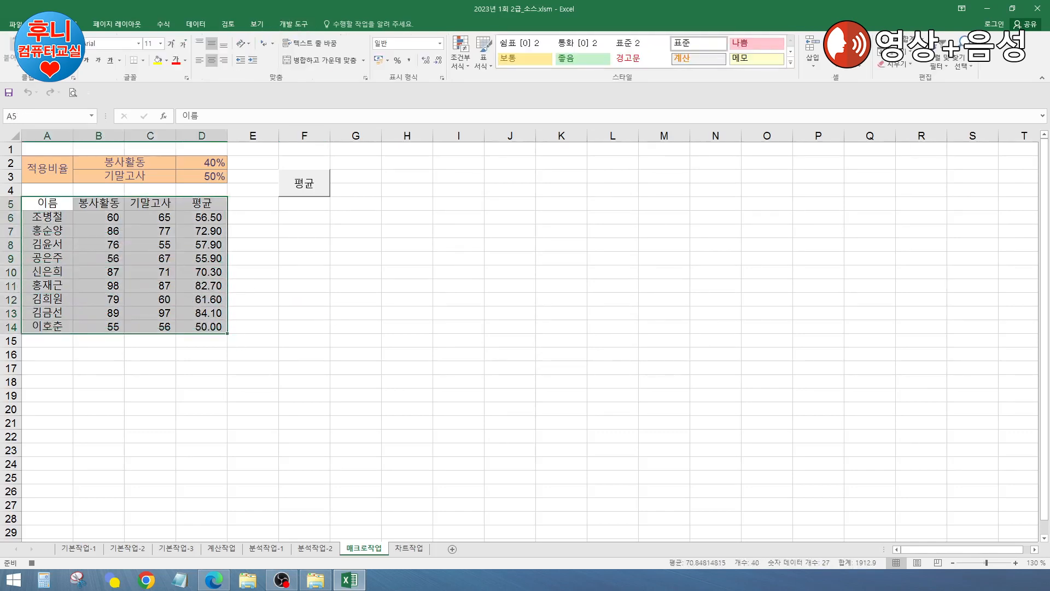
{"action": "left_click", "coordinate": [142, 60]}
{"action": "left_click", "coordinate": [161, 156]}
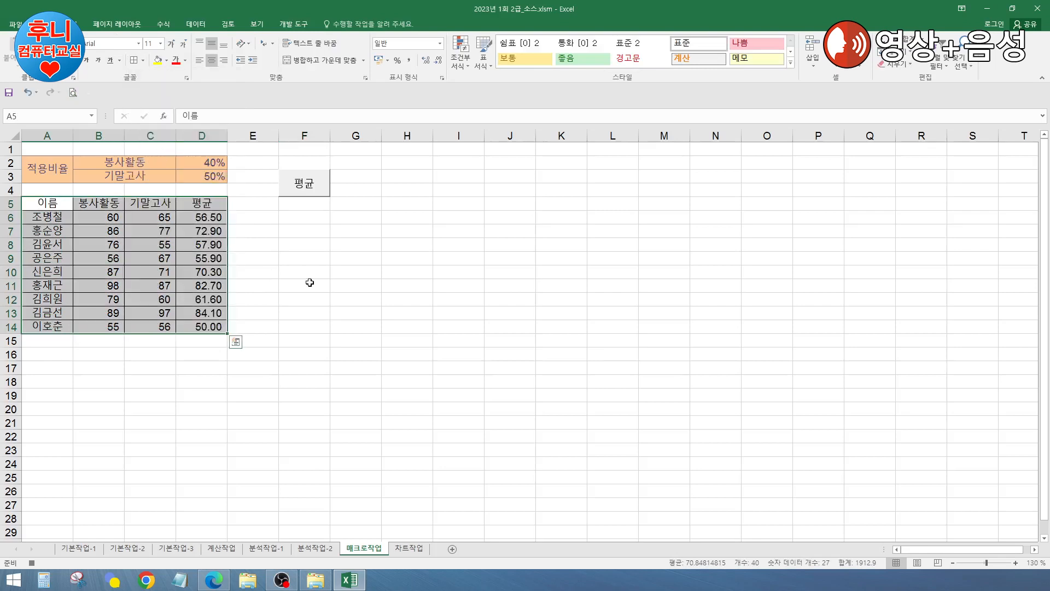
{"action": "left_click", "coordinate": [344, 282]}
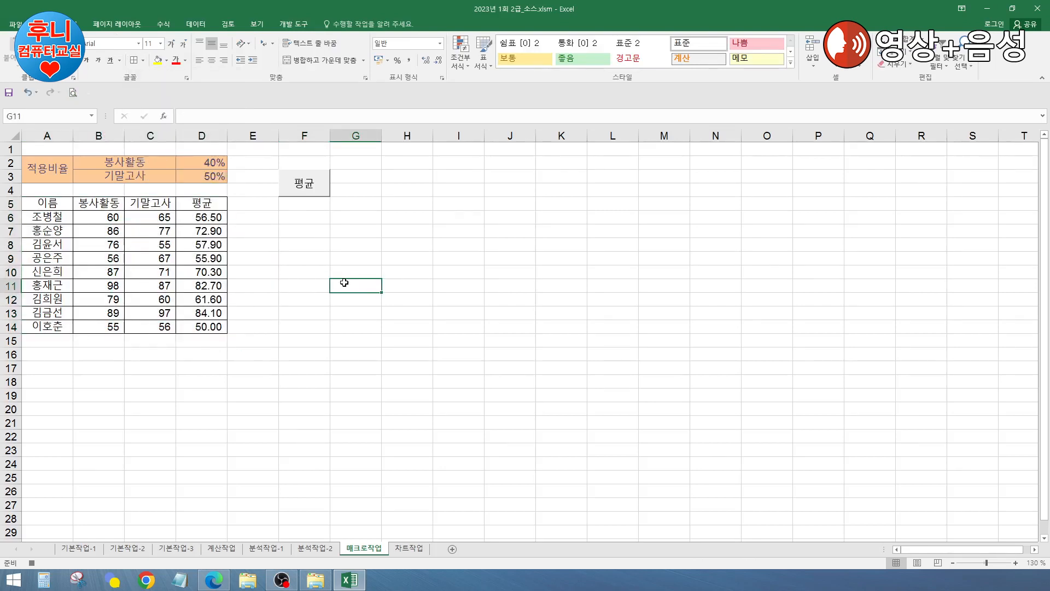
Step: Stop the 서식 macro recording
{"action": "left_click", "coordinate": [295, 24]}
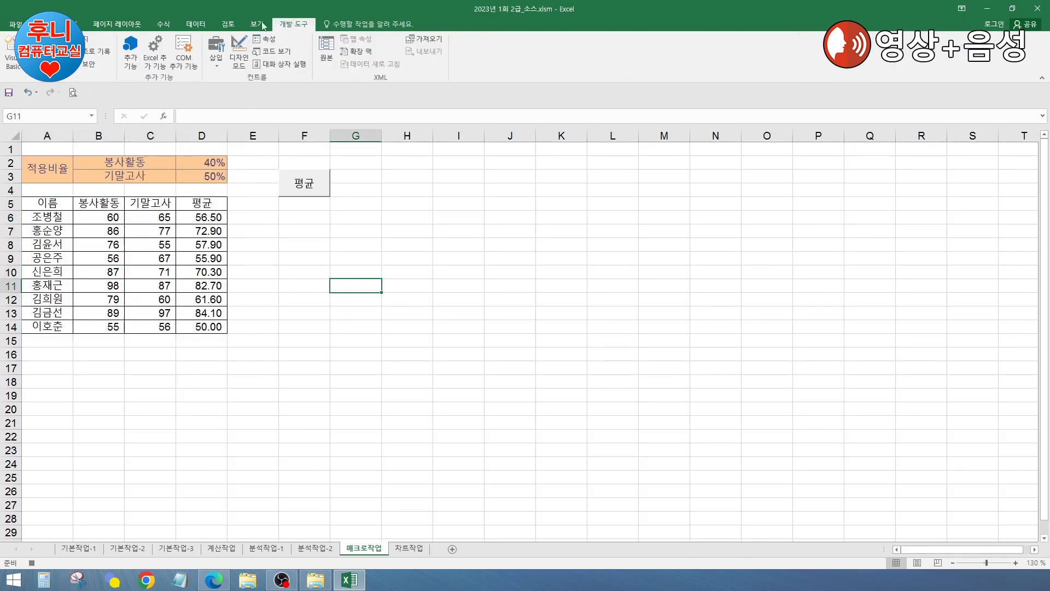
{"action": "left_click", "coordinate": [87, 39]}
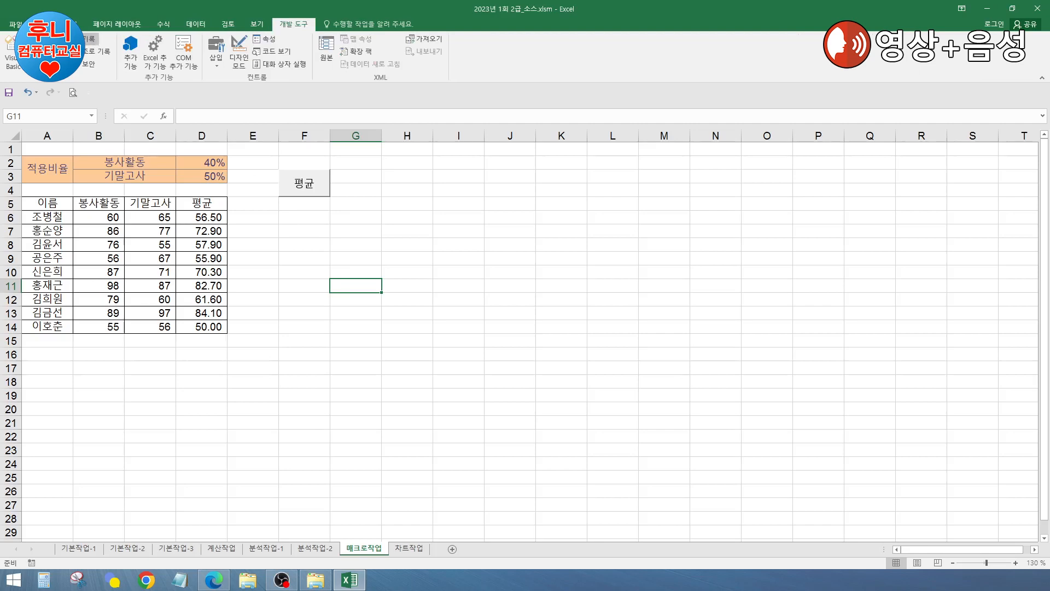
{"action": "left_click", "coordinate": [472, 245]}
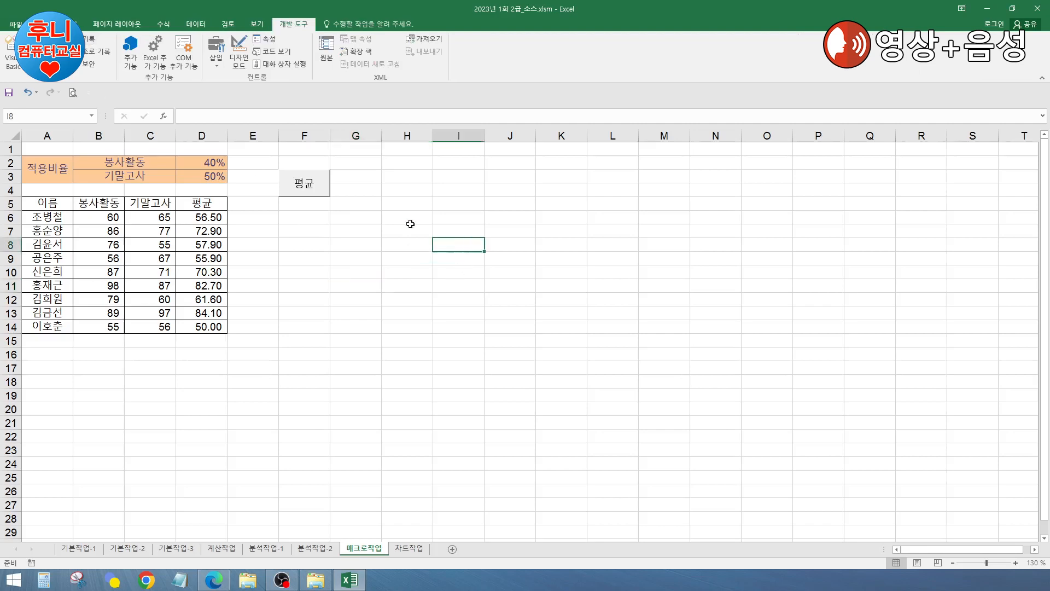
Step: Draw a rectangle labelled 서식 below the 평균 button, then test the 평균 button
{"action": "left_click", "coordinate": [38, 24]}
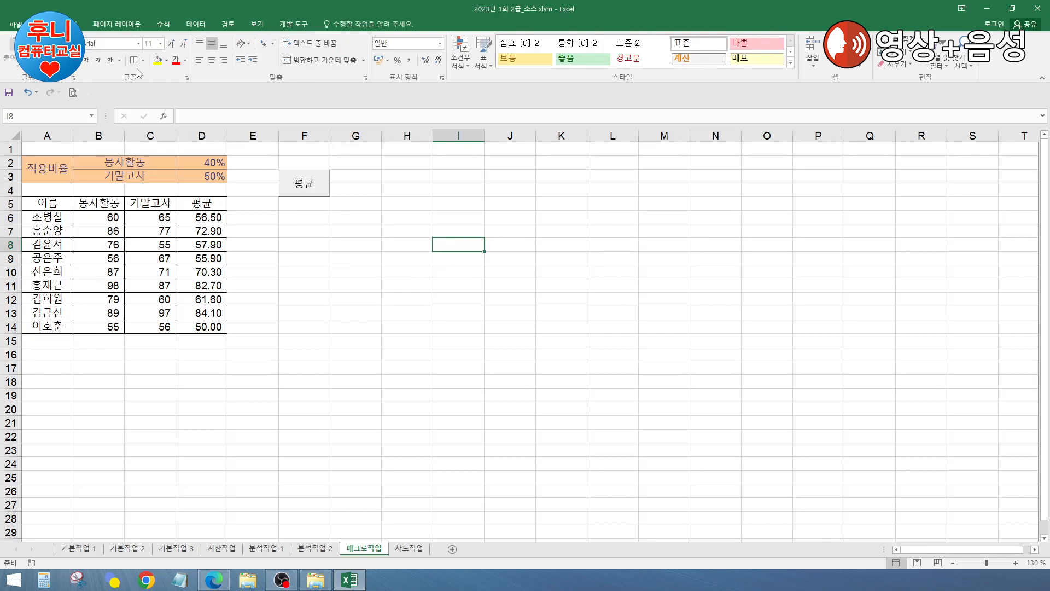
{"action": "left_click", "coordinate": [70, 24]}
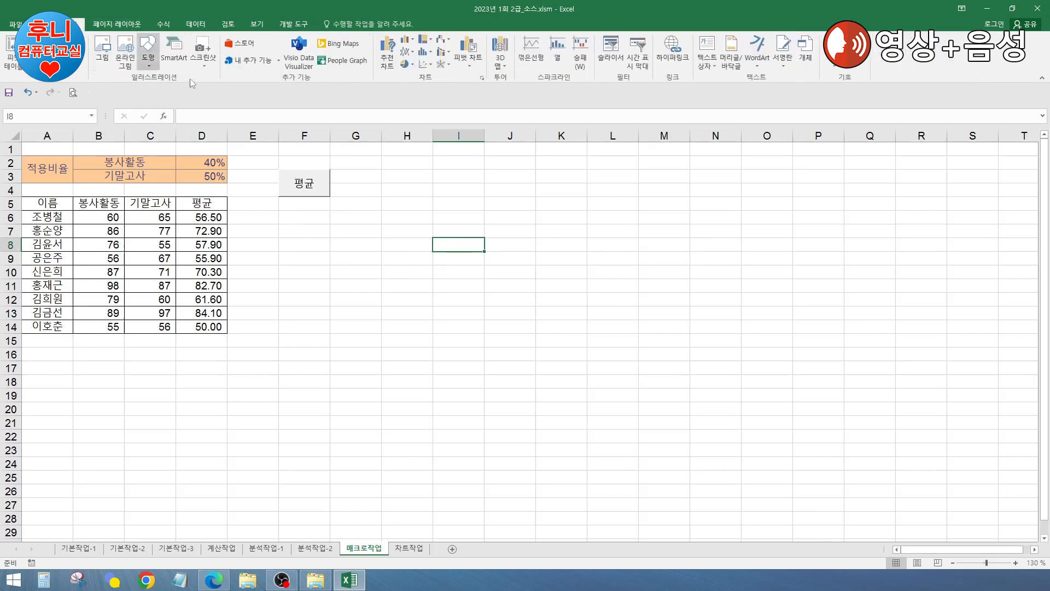
{"action": "left_click", "coordinate": [149, 72]}
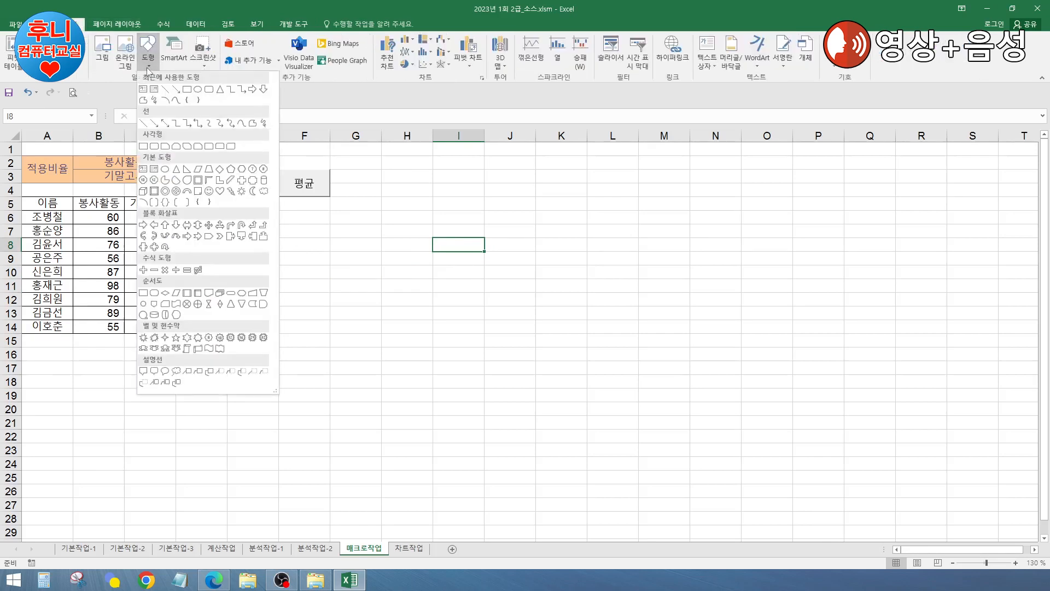
{"action": "left_click", "coordinate": [145, 146]}
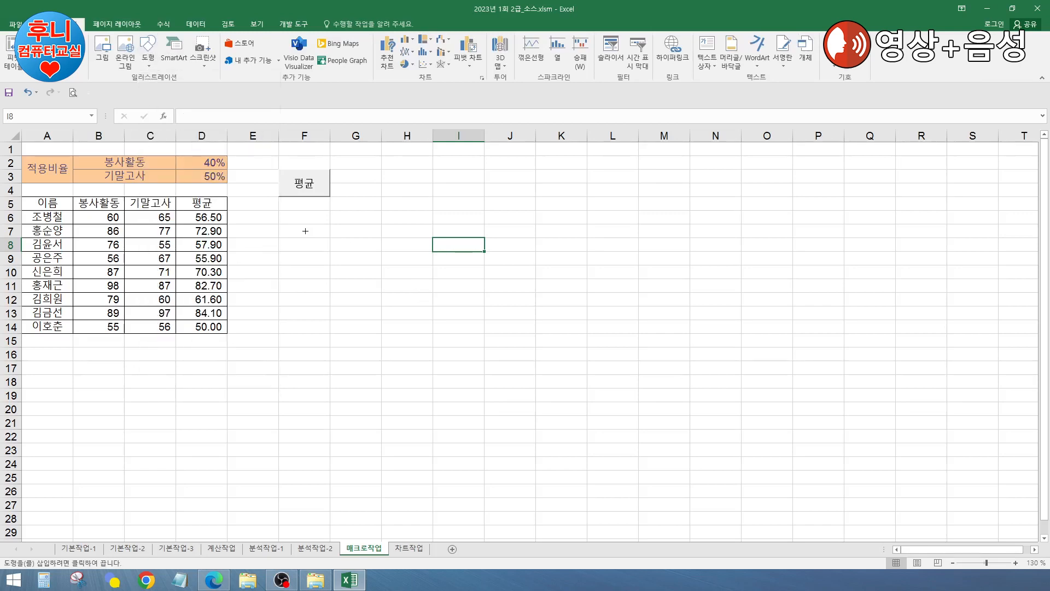
{"action": "left_click_drag", "start_coordinate": [279, 212], "coordinate": [322, 240]}
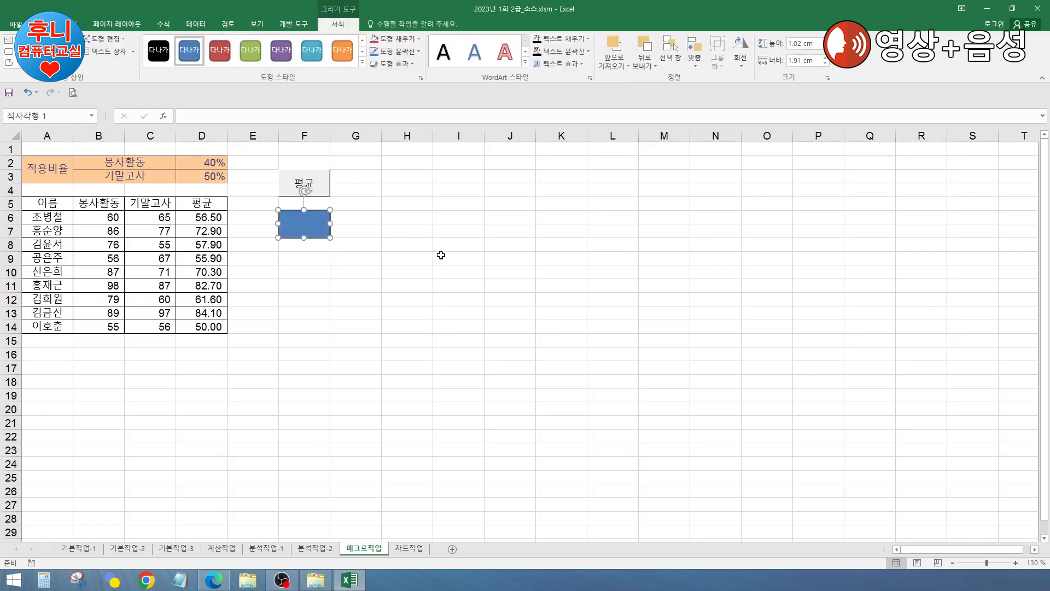
{"action": "type", "text": "서식"}
{"action": "left_click", "coordinate": [441, 255]}
{"action": "left_click", "coordinate": [420, 232]}
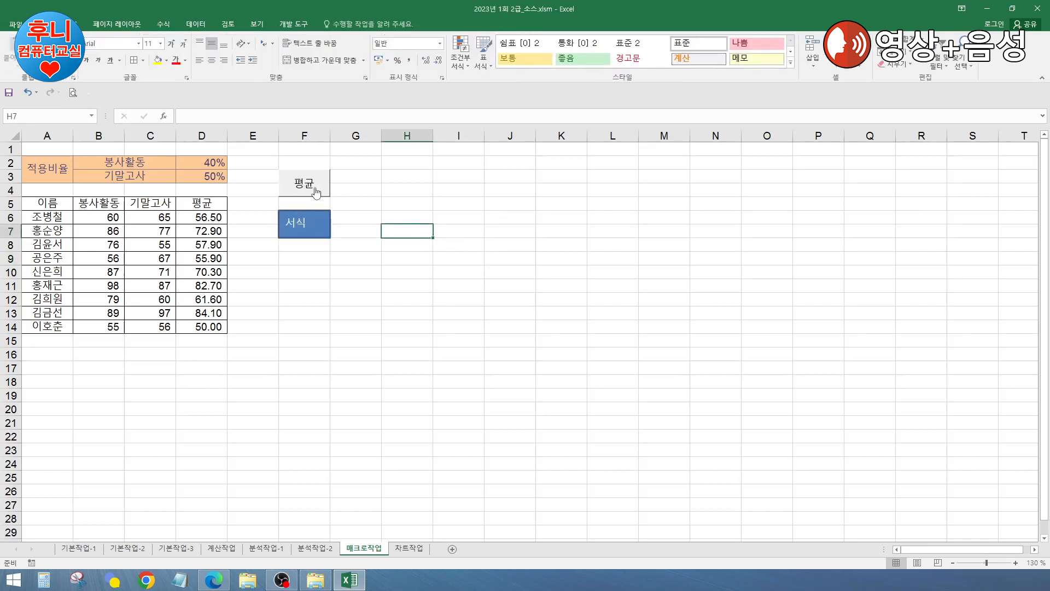
{"action": "left_click", "coordinate": [323, 192]}
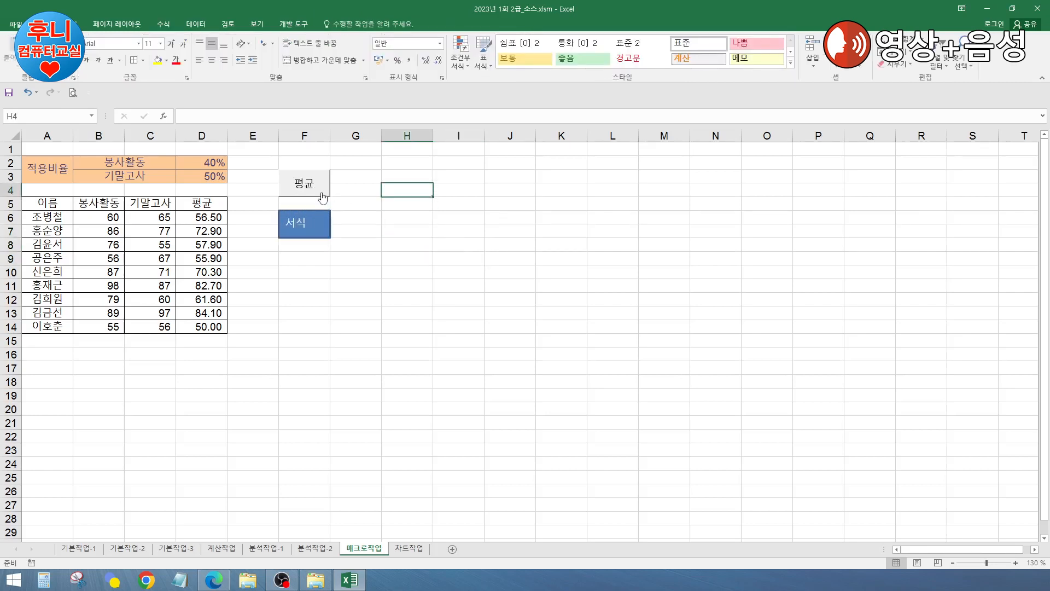
{"action": "left_click", "coordinate": [356, 164]}
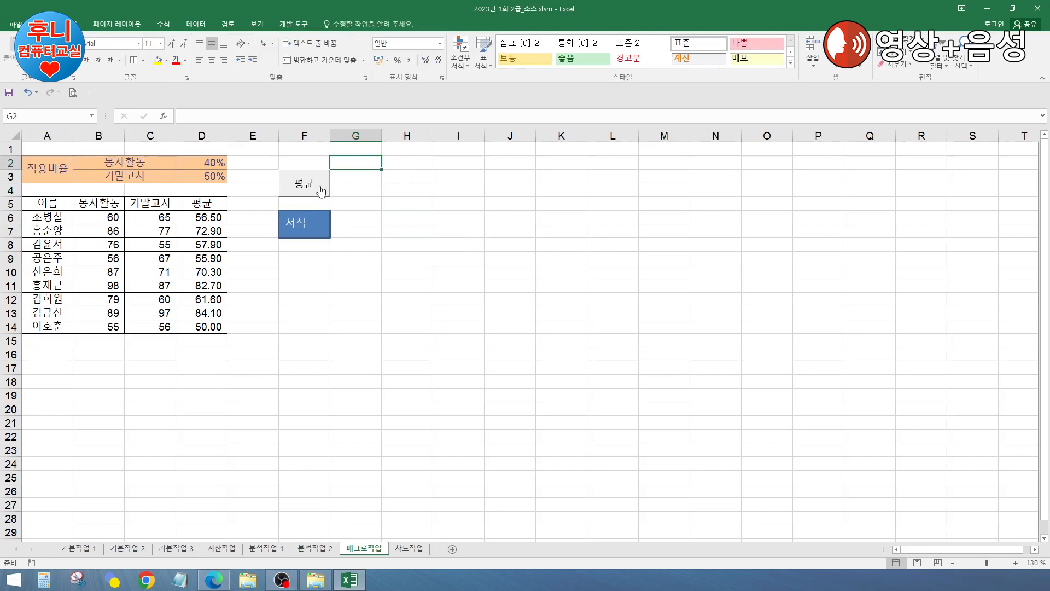
Step: Check the 평균 button's macro assignment and close it unchanged
{"action": "left_click", "coordinate": [316, 228], "text": "ctrl"}
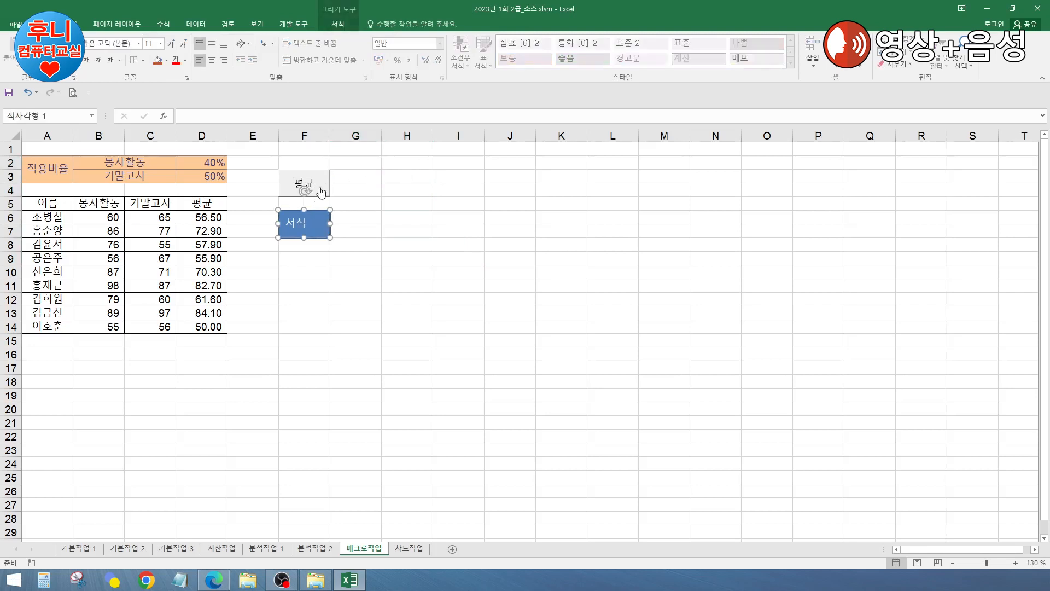
{"action": "right_click", "coordinate": [321, 192]}
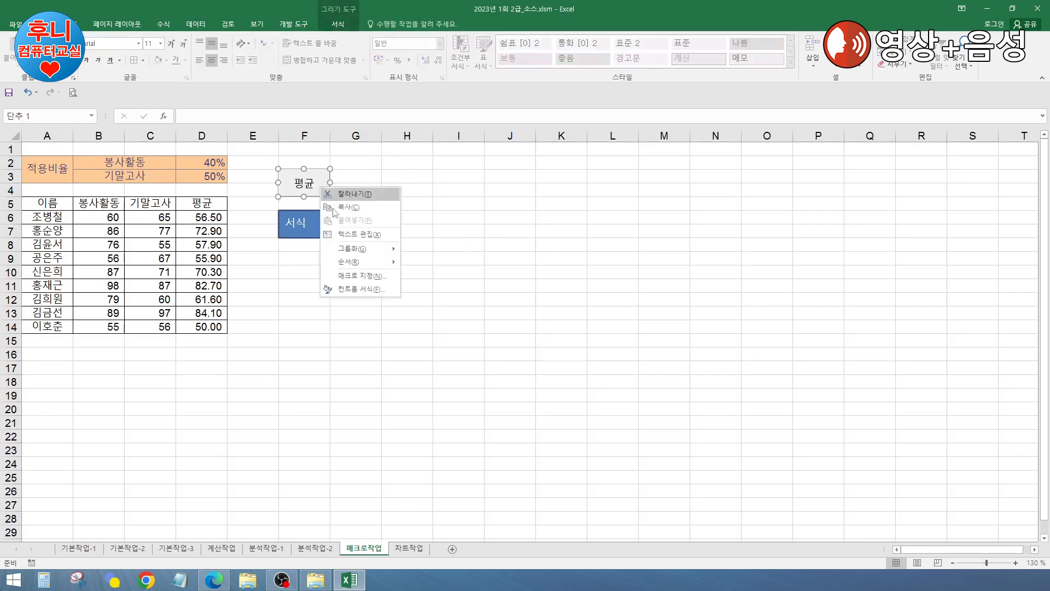
{"action": "left_click", "coordinate": [365, 278]}
{"action": "left_click", "coordinate": [461, 162]}
Step: Assign the 서식 macro to the 서식 rectangle
{"action": "right_click", "coordinate": [316, 232]}
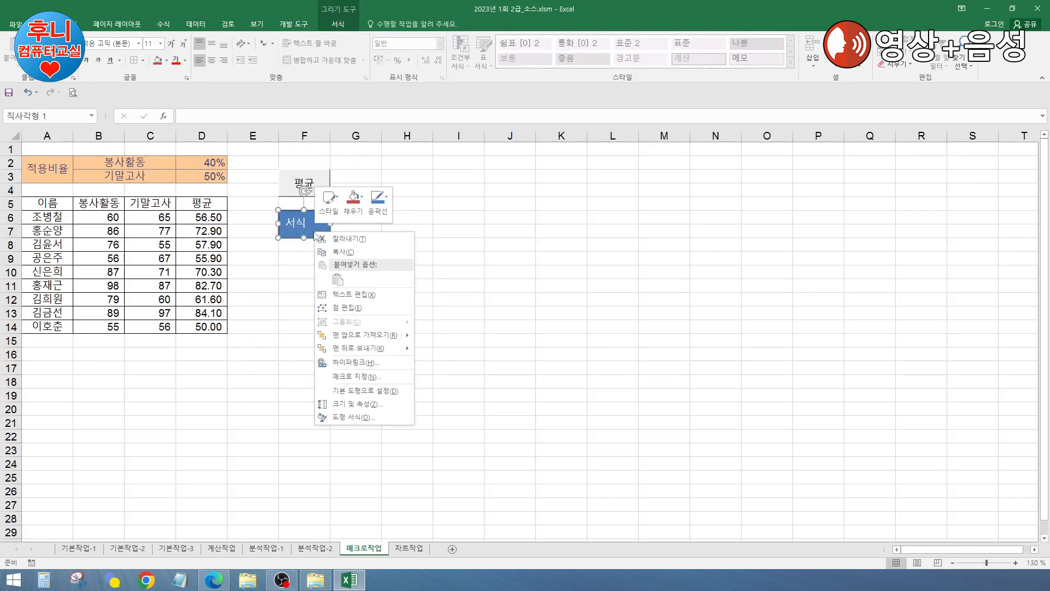
{"action": "left_click", "coordinate": [386, 378]}
{"action": "left_click_drag", "start_coordinate": [416, 266], "coordinate": [502, 199]}
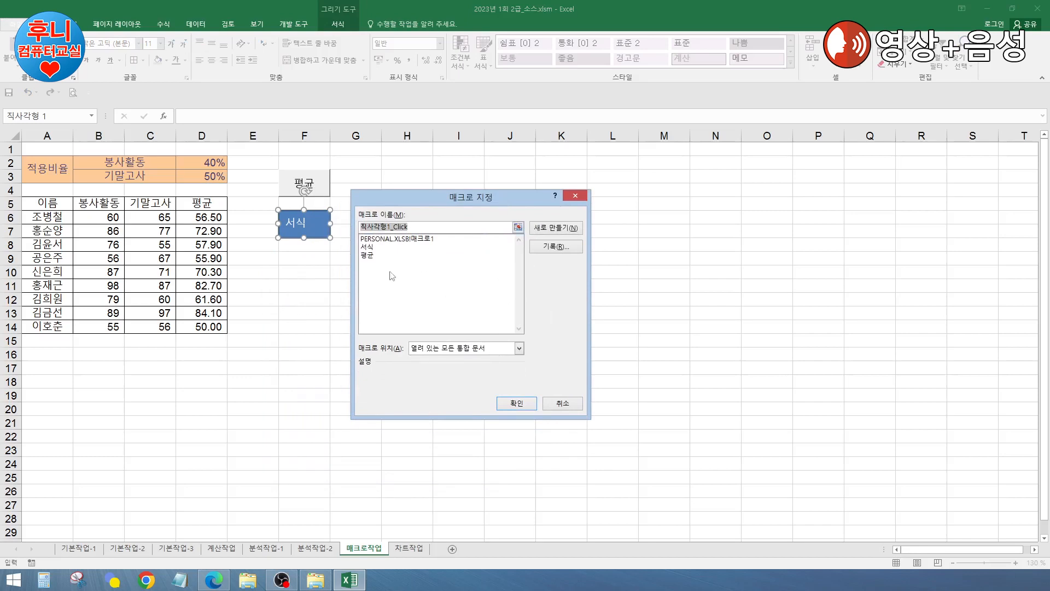
{"action": "left_click", "coordinate": [367, 247]}
{"action": "left_click", "coordinate": [518, 405]}
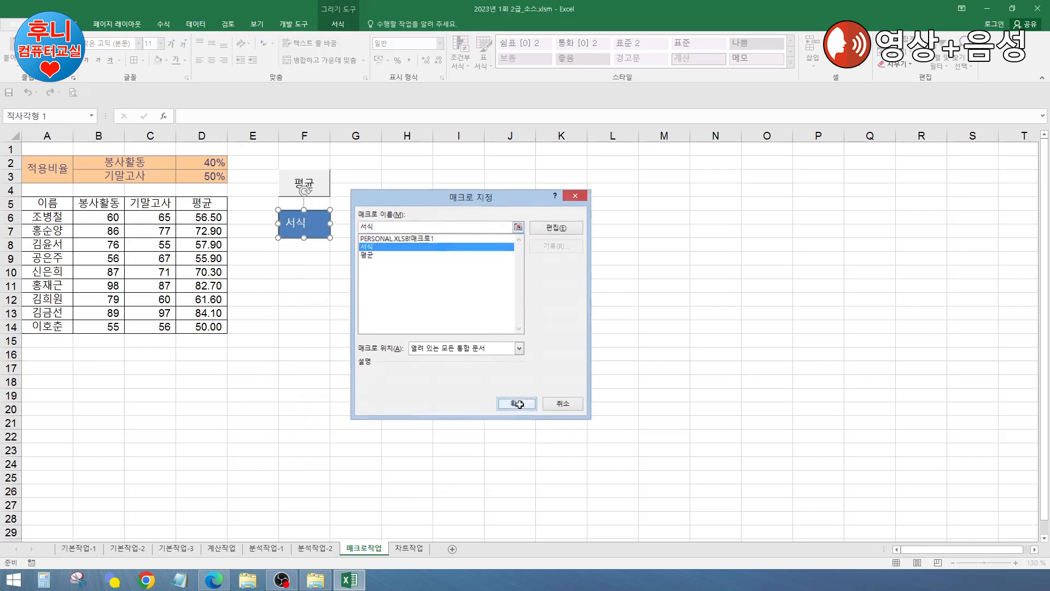
{"action": "left_click", "coordinate": [403, 273]}
{"action": "left_click", "coordinate": [402, 232]}
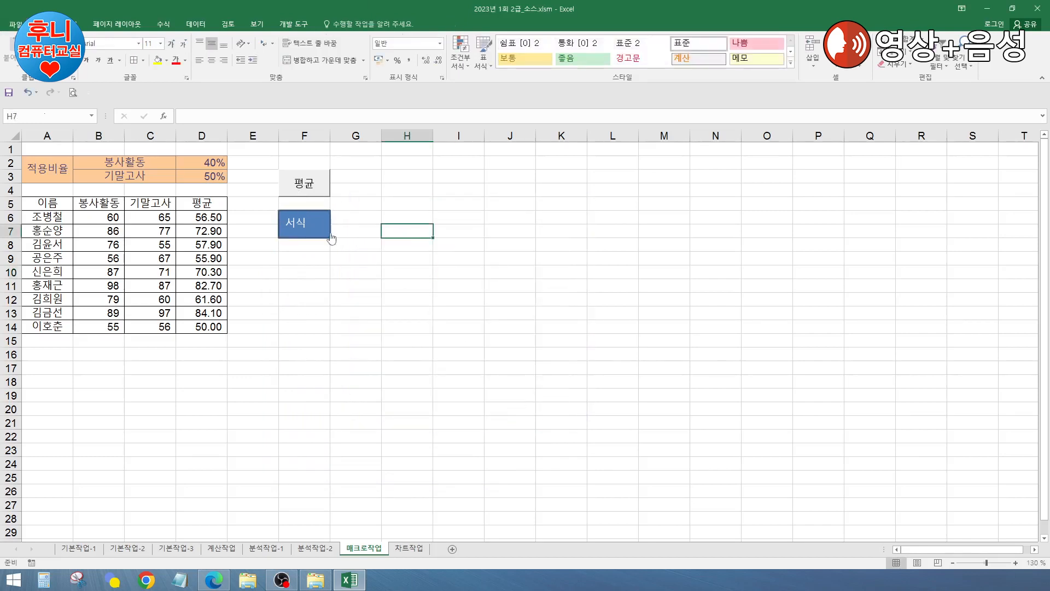
Step: Remove all borders from A5:D14, then run the 서식 rectangle to restore them
{"action": "left_click_drag", "start_coordinate": [44, 202], "coordinate": [222, 327]}
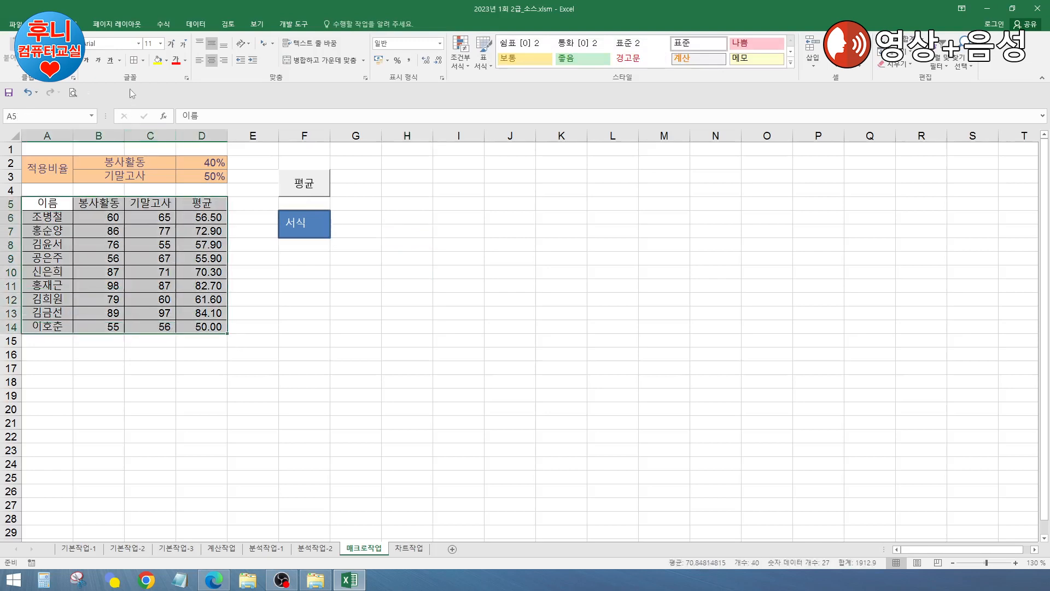
{"action": "left_click", "coordinate": [146, 62]}
{"action": "left_click", "coordinate": [181, 138]}
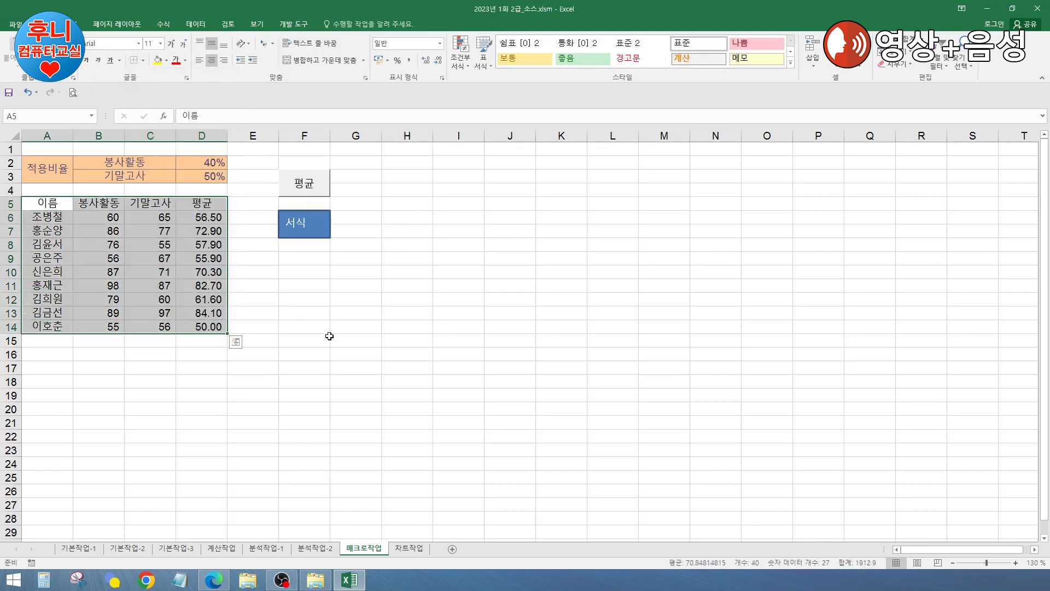
{"action": "left_click", "coordinate": [452, 268]}
{"action": "left_click", "coordinate": [310, 225]}
{"action": "left_click", "coordinate": [388, 354]}
{"action": "left_click", "coordinate": [418, 297]}
Step: Save the workbook 2023년 1회 2급_소스.xlsm with Ctrl+S
{"action": "key", "text": "ctrl+s"}
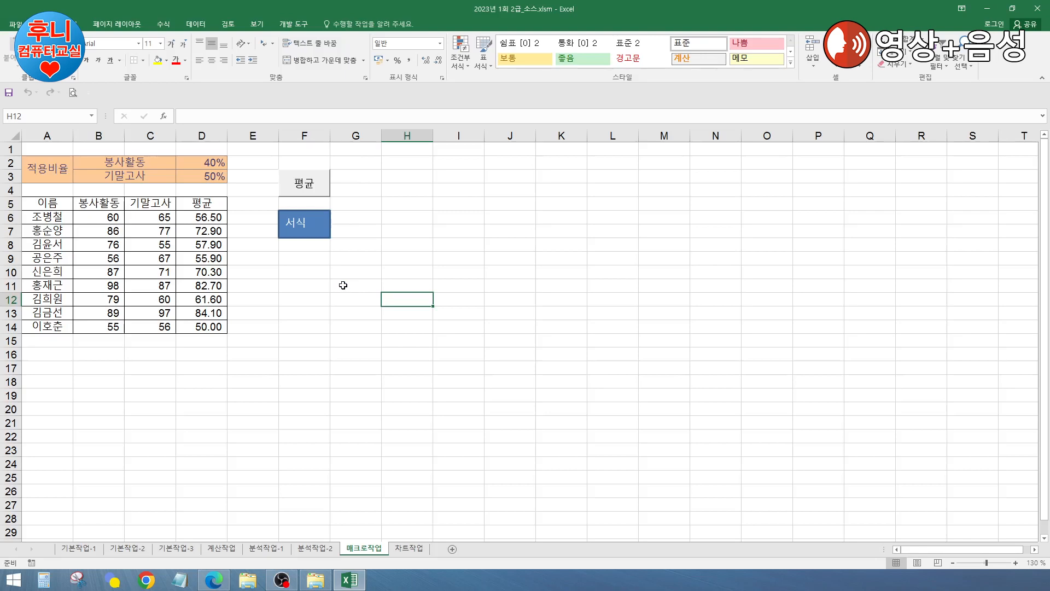
{"action": "left_click", "coordinate": [343, 285]}
{"action": "left_click", "coordinate": [438, 272]}
{"action": "left_click", "coordinate": [326, 296]}
{"action": "left_click", "coordinate": [376, 269]}
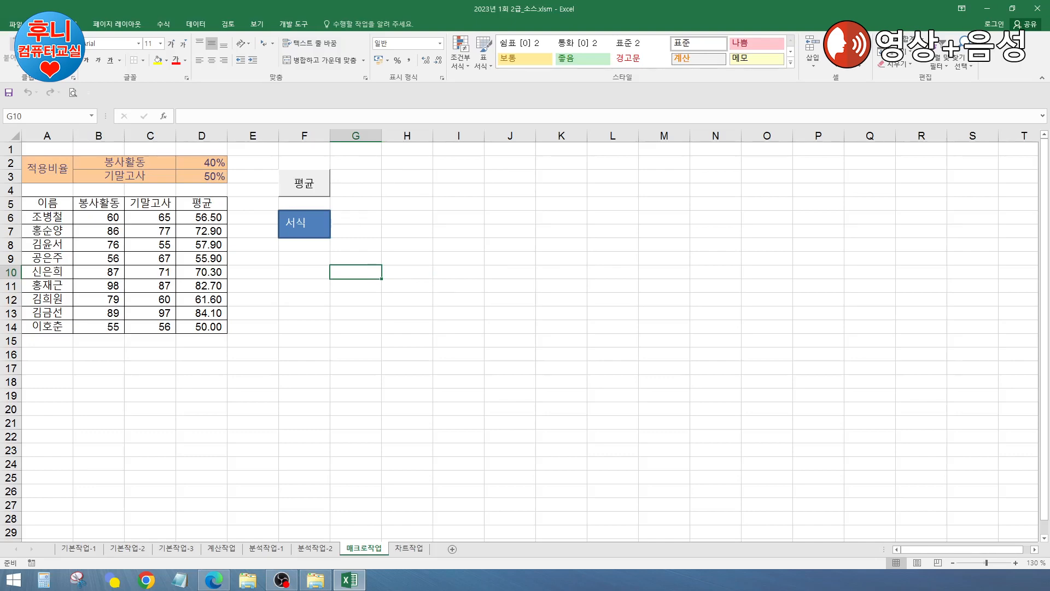
{"action": "key", "text": "ctrl+Page_Down"}
Step: Bring the 2018 동계 올림픽 순위 table and its medal column chart into view and select the chart
{"action": "left_click", "coordinate": [314, 356]}
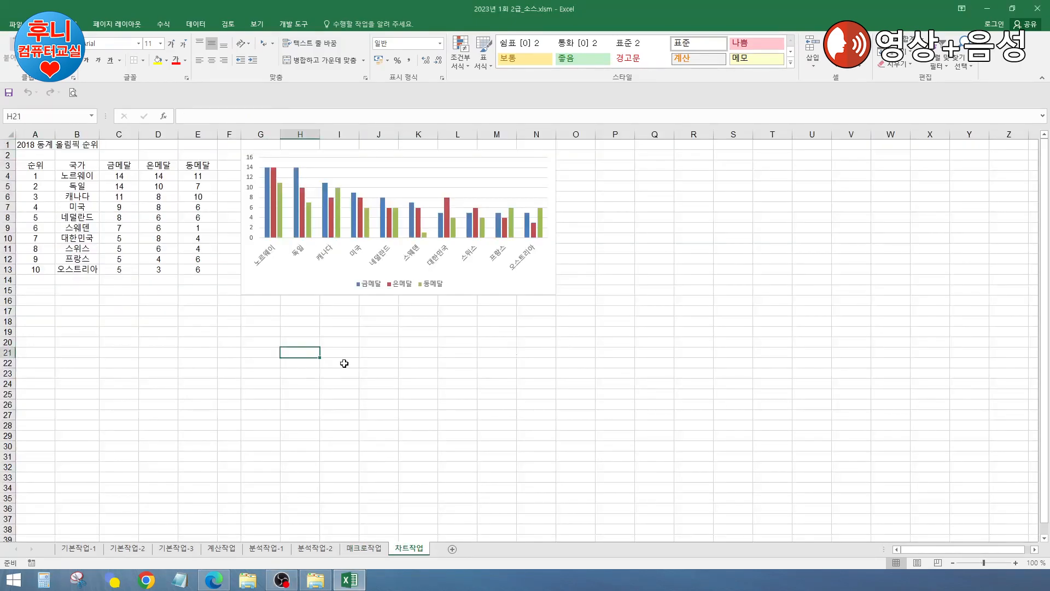
{"action": "scroll", "coordinate": [344, 363], "scroll_direction": "up", "scroll_amount": 1, "text": "ctrl"}
{"action": "left_click", "coordinate": [719, 352]}
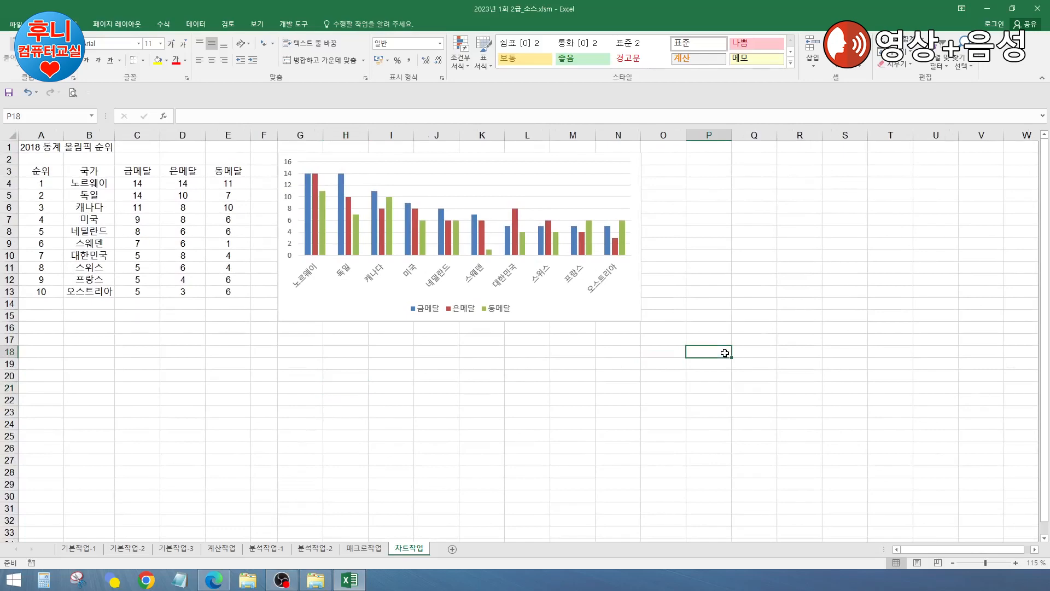
{"action": "left_click", "coordinate": [526, 423]}
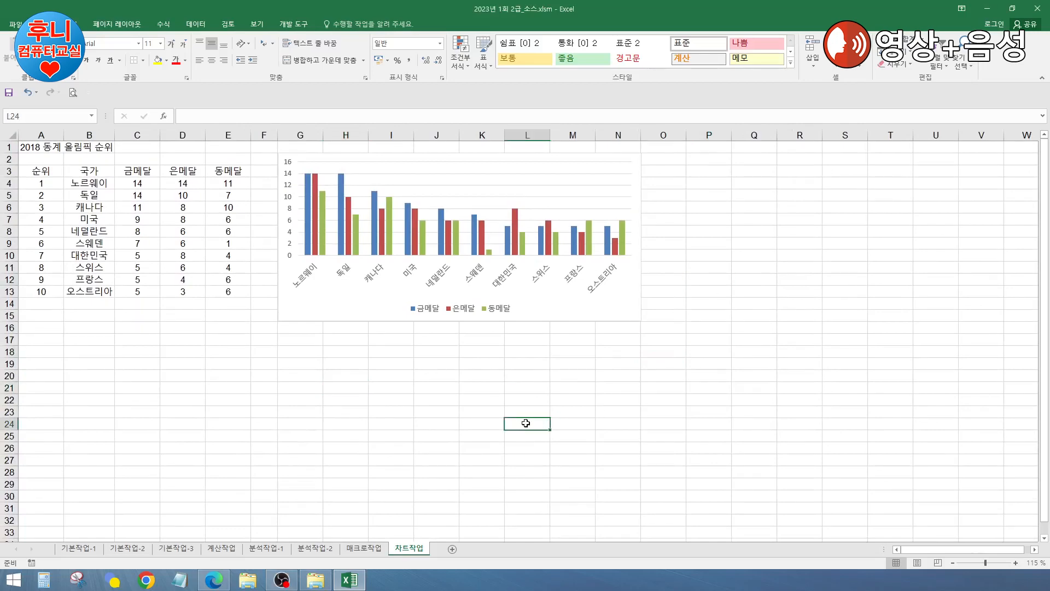
{"action": "scroll", "coordinate": [528, 423], "scroll_direction": "up", "scroll_amount": 2, "text": "ctrl"}
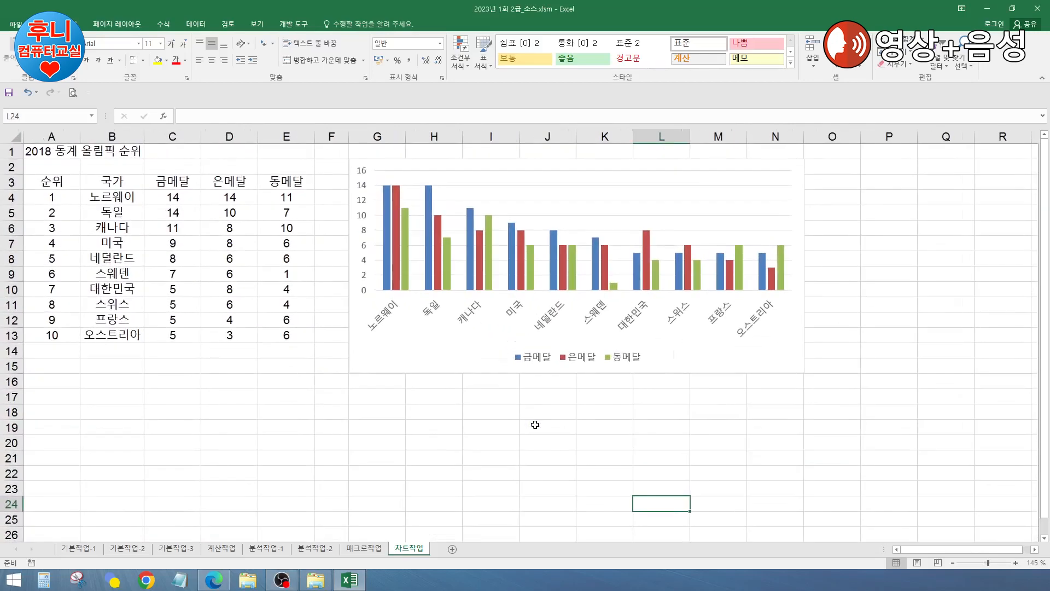
{"action": "scroll", "coordinate": [534, 425], "scroll_direction": "down", "scroll_amount": 1, "text": "ctrl"}
{"action": "left_click", "coordinate": [750, 424]}
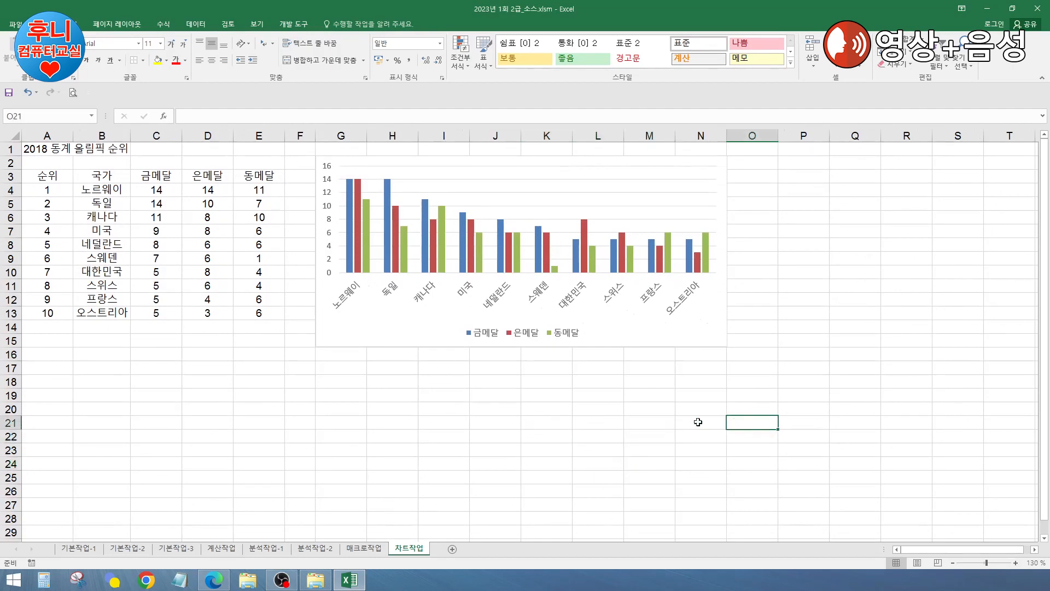
{"action": "left_click", "coordinate": [802, 323]}
{"action": "left_click", "coordinate": [806, 314]}
{"action": "left_click", "coordinate": [804, 217]}
{"action": "left_click", "coordinate": [806, 313]}
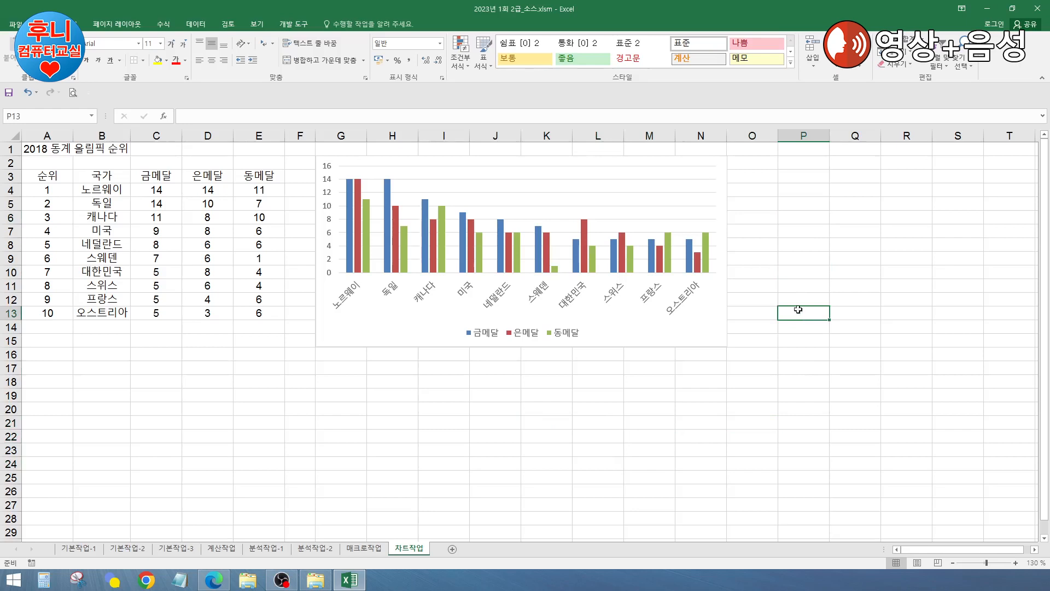
{"action": "left_click", "coordinate": [707, 165]}
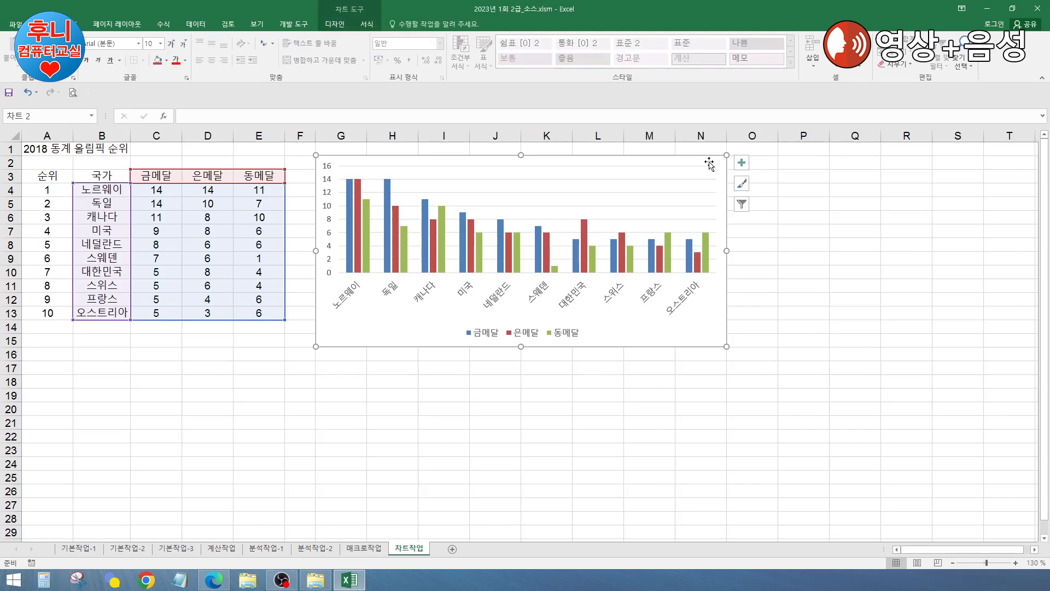
Step: Open the chart's Select Data dialog and uncheck 스웨덴 and 대한민국 from the axis labels
{"action": "left_click", "coordinate": [334, 24]}
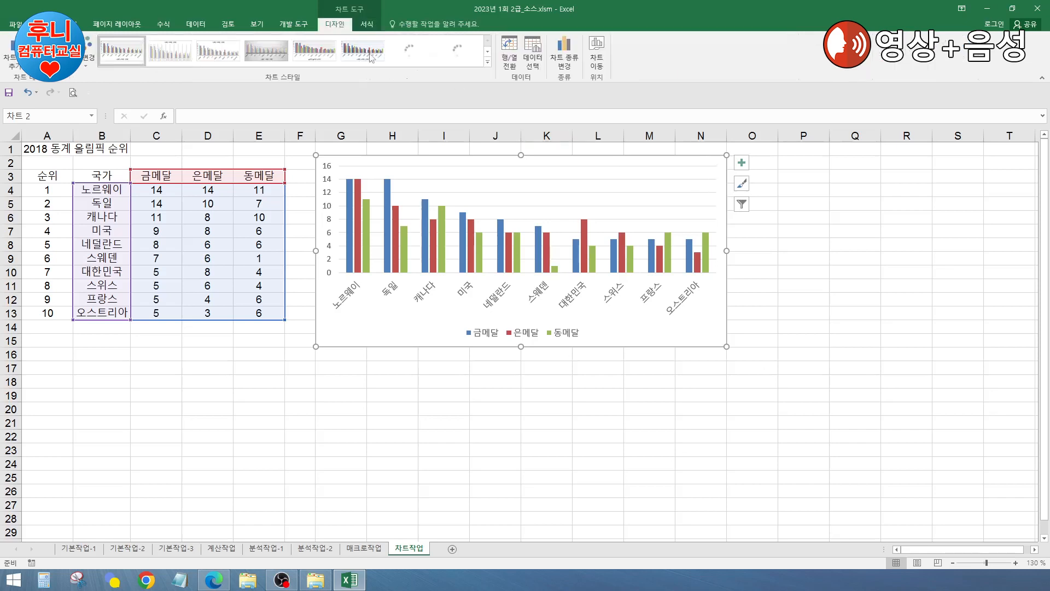
{"action": "left_click", "coordinate": [535, 62]}
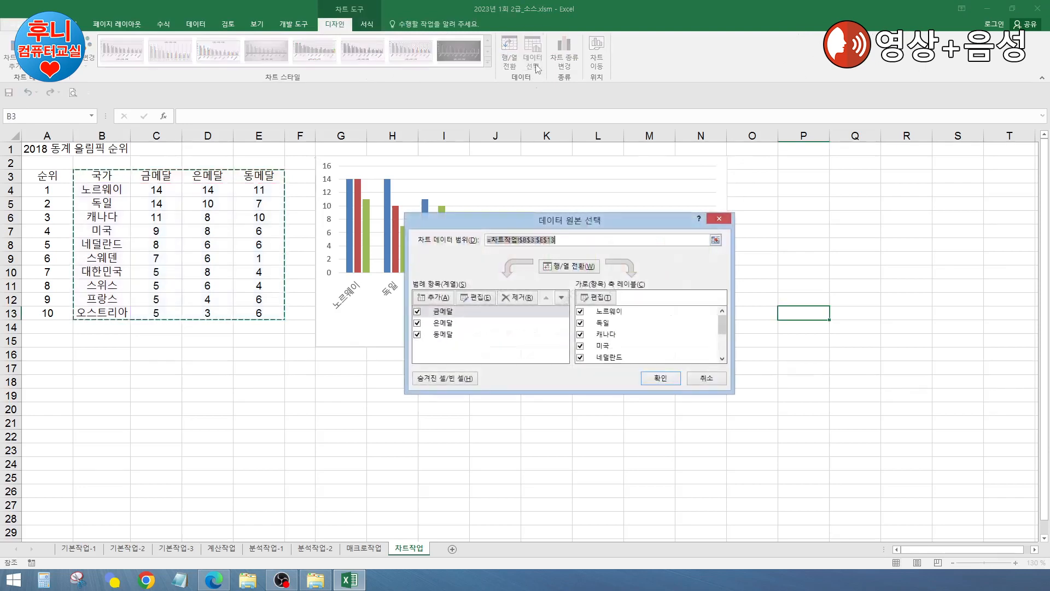
{"action": "left_click_drag", "start_coordinate": [618, 220], "coordinate": [698, 235]}
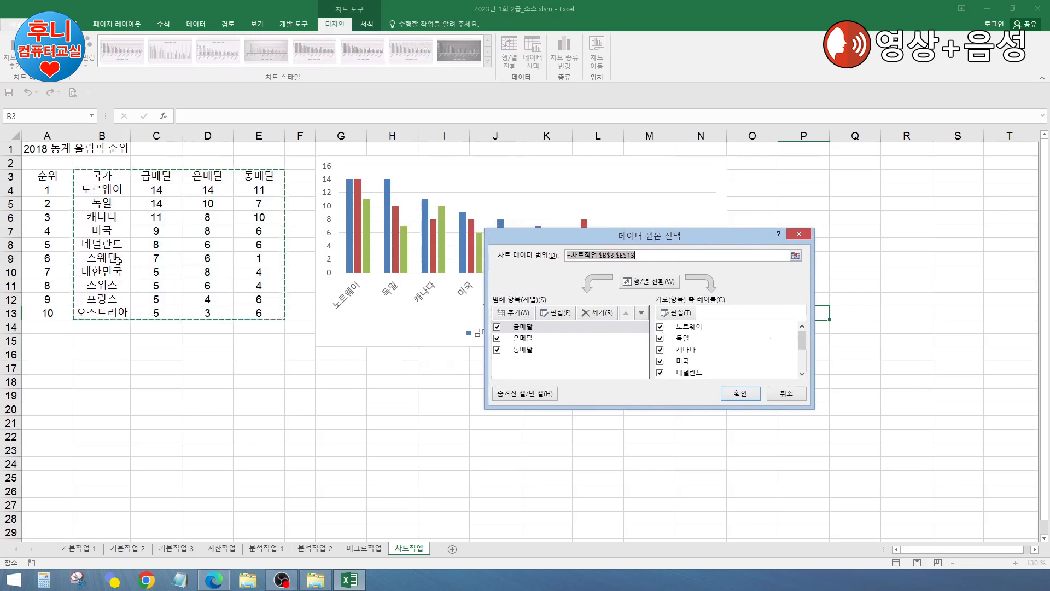
{"action": "left_click_drag", "start_coordinate": [804, 347], "coordinate": [805, 364]}
{"action": "left_click", "coordinate": [660, 337]}
{"action": "left_click", "coordinate": [660, 349]}
{"action": "scroll", "coordinate": [689, 361], "scroll_direction": "up", "scroll_amount": 3}
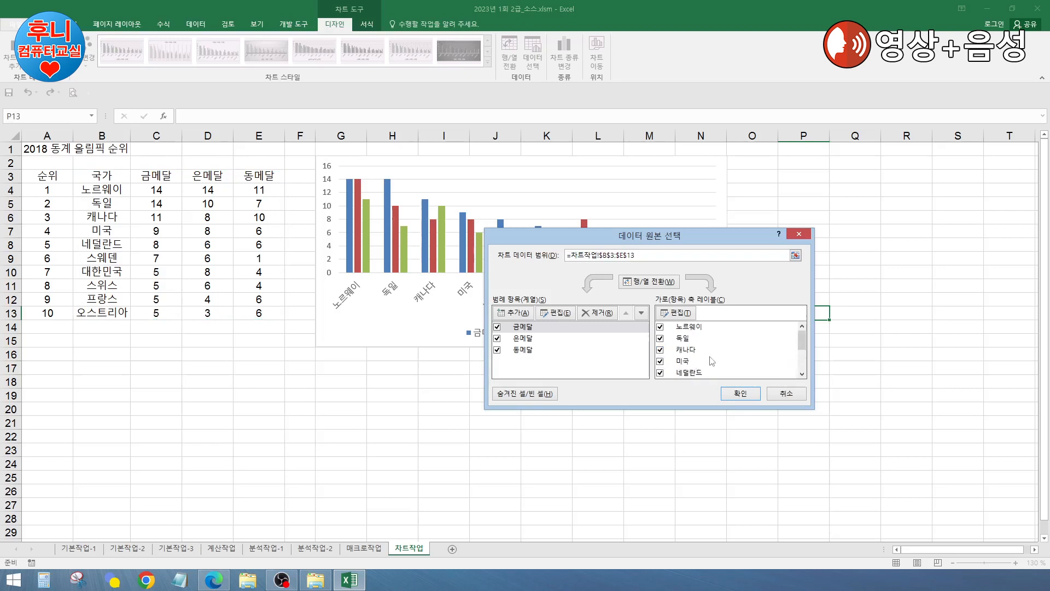
{"action": "scroll", "coordinate": [711, 361], "scroll_direction": "down", "scroll_amount": 1}
{"action": "scroll", "coordinate": [672, 360], "scroll_direction": "up", "scroll_amount": 3}
Step: Try changing the chart data range to B3:E8, then cancel the dialog
{"action": "left_click", "coordinate": [671, 255]}
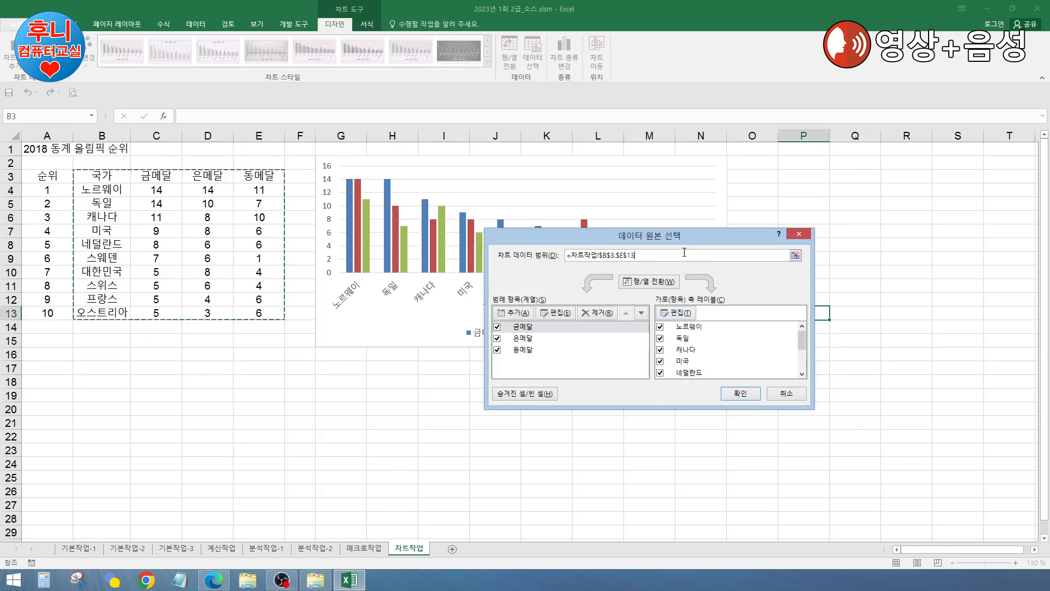
{"action": "left_click_drag", "start_coordinate": [672, 255], "coordinate": [566, 255]}
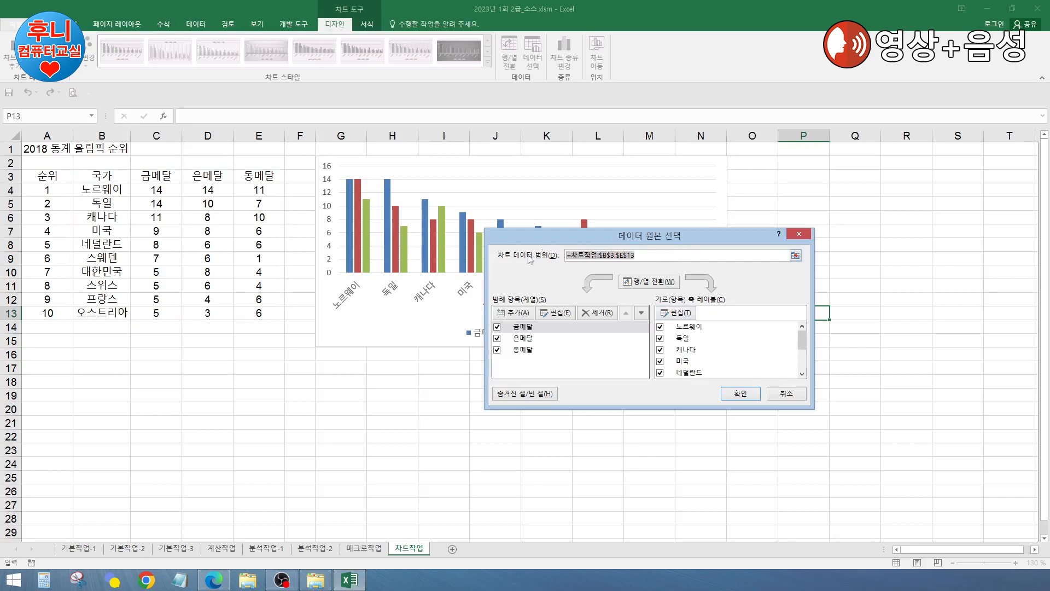
{"action": "left_click_drag", "start_coordinate": [103, 176], "coordinate": [262, 246]}
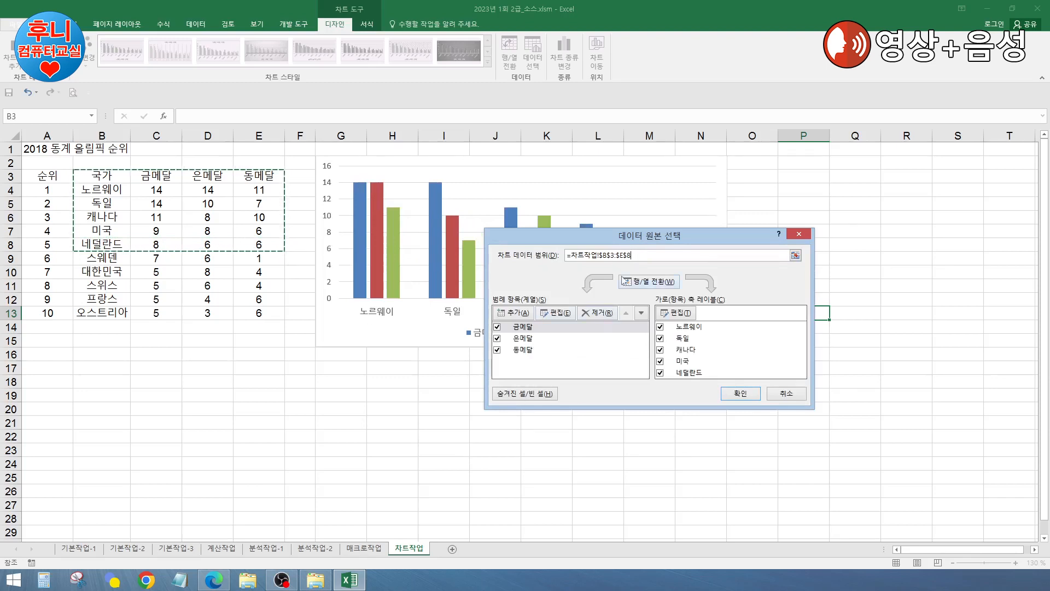
{"action": "scroll", "coordinate": [735, 371], "scroll_direction": "down", "scroll_amount": 3}
{"action": "scroll", "coordinate": [735, 371], "scroll_direction": "up", "scroll_amount": 3}
{"action": "left_click", "coordinate": [786, 394]}
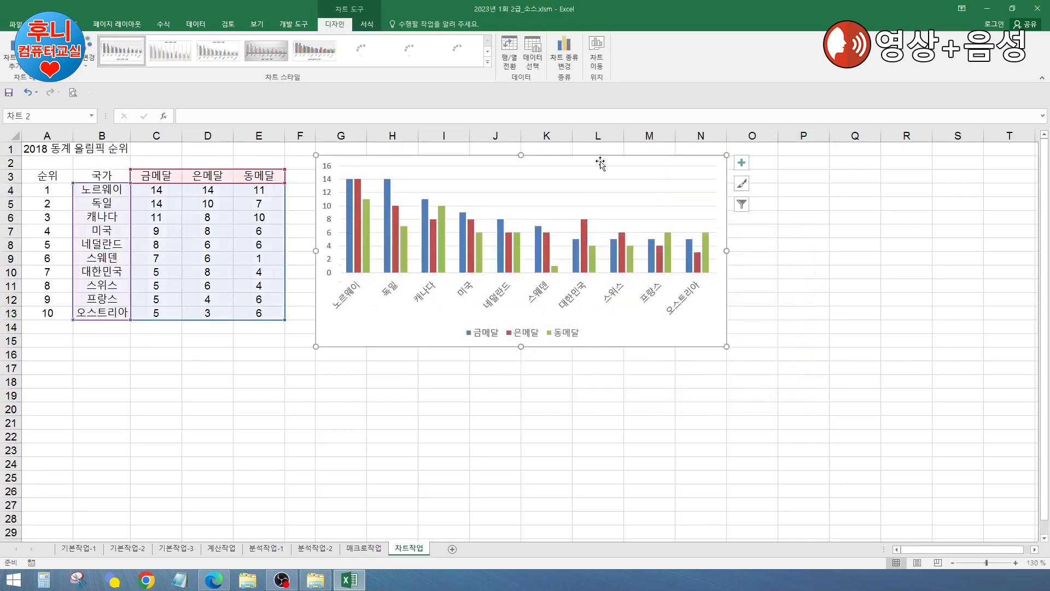
Step: Reopen Select Data, uncheck 오스트리아, 프랑스, 스위스, 대한민국 and 스웨덴, and confirm
{"action": "left_click", "coordinate": [536, 66]}
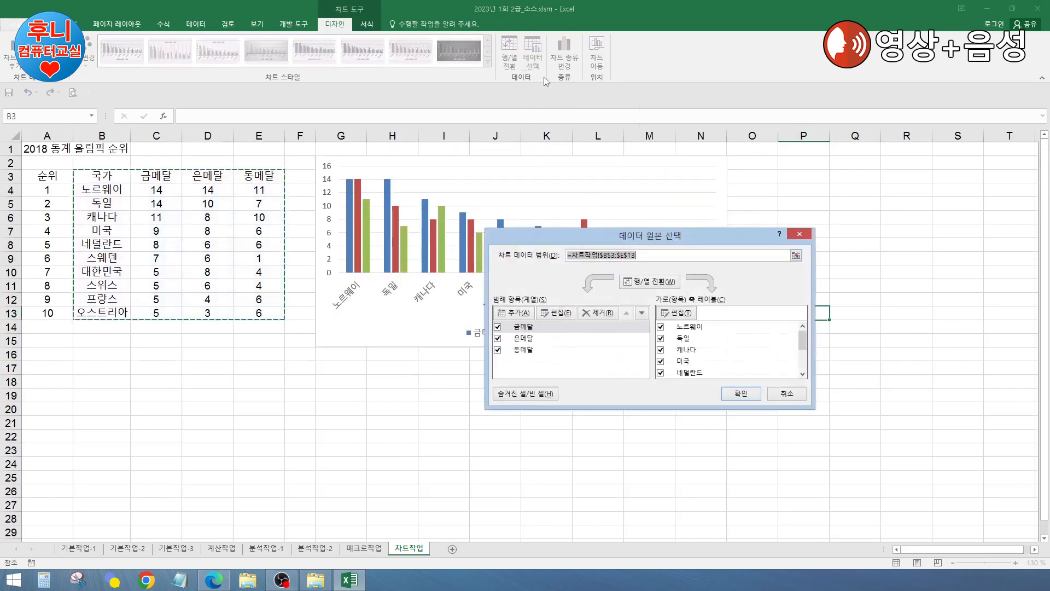
{"action": "left_click", "coordinate": [803, 358]}
{"action": "left_click", "coordinate": [660, 372]}
{"action": "left_click", "coordinate": [661, 361]}
{"action": "left_click", "coordinate": [661, 350]}
{"action": "left_click", "coordinate": [660, 338]}
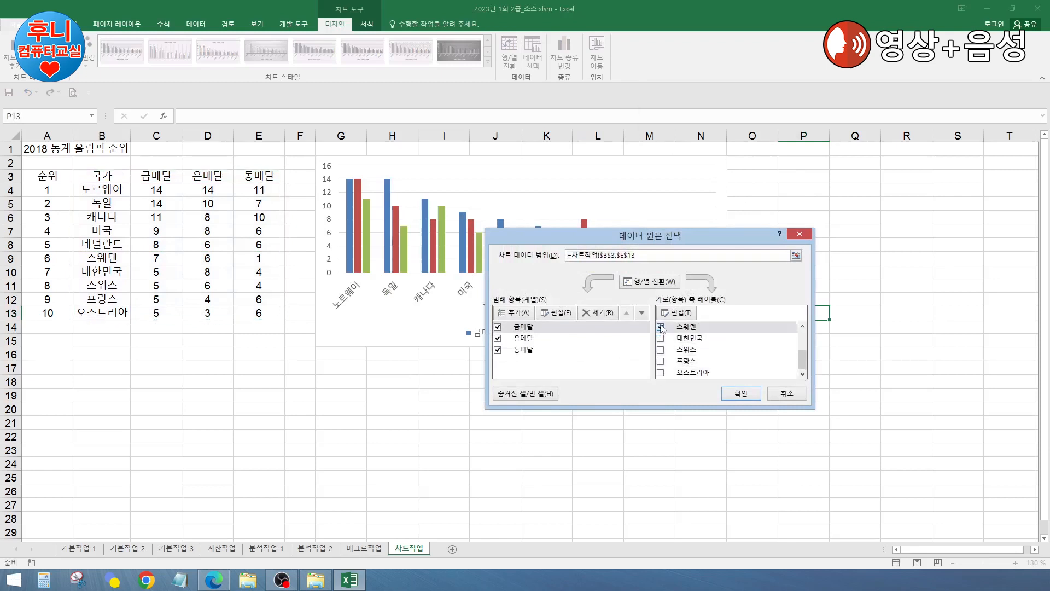
{"action": "scroll", "coordinate": [709, 364], "scroll_direction": "up", "scroll_amount": 2}
{"action": "scroll", "coordinate": [711, 350], "scroll_direction": "down", "scroll_amount": 1}
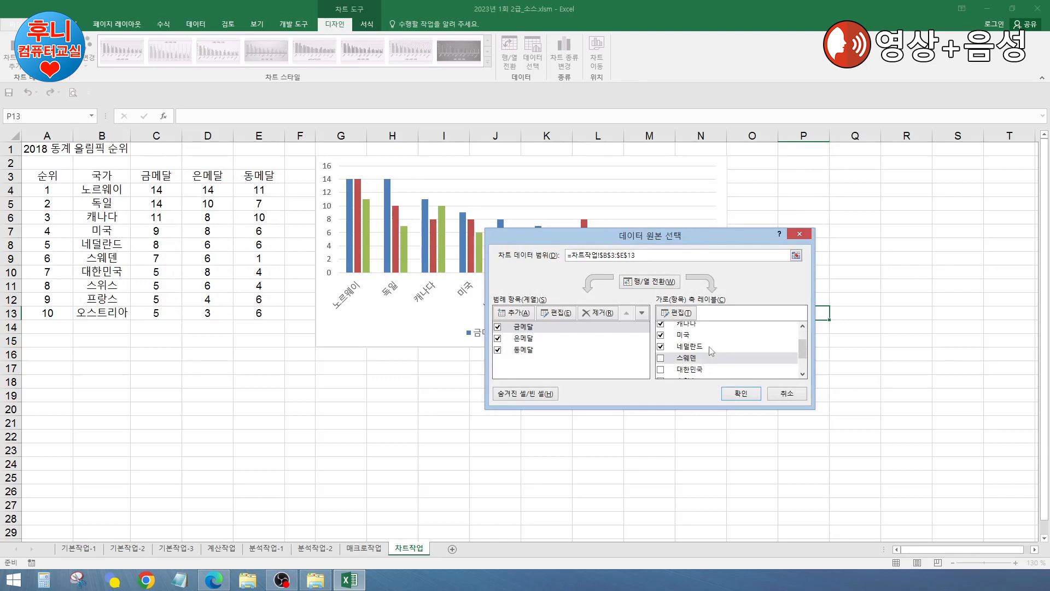
{"action": "left_click", "coordinate": [738, 394]}
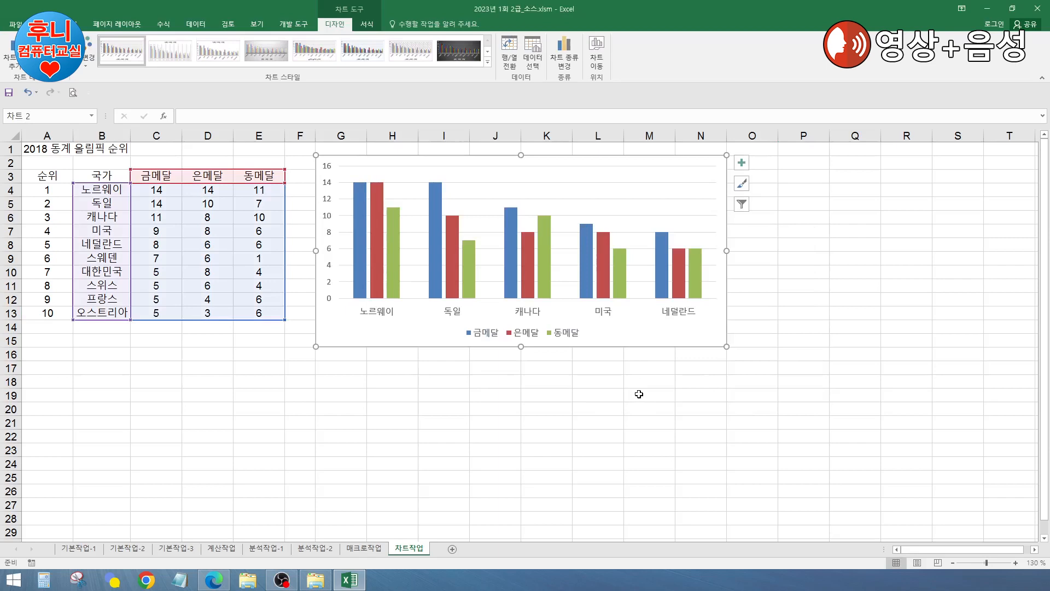
Step: Add a title above the chart and type a draft title, then cancel the first A1 formula attempt
{"action": "left_click", "coordinate": [17, 65]}
{"action": "mouse_move", "coordinate": [38, 104]}
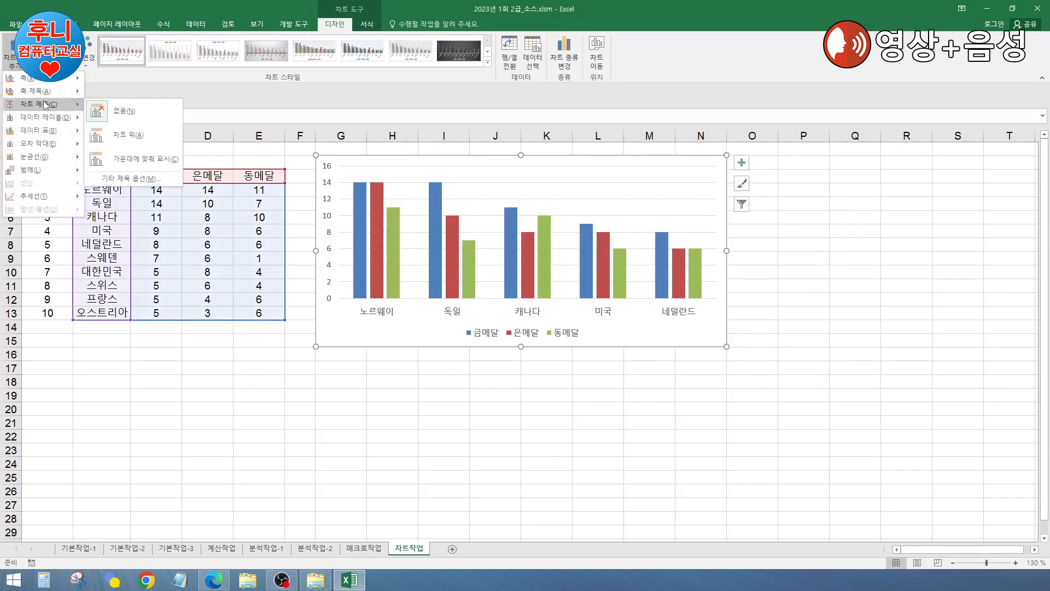
{"action": "left_click", "coordinate": [146, 129]}
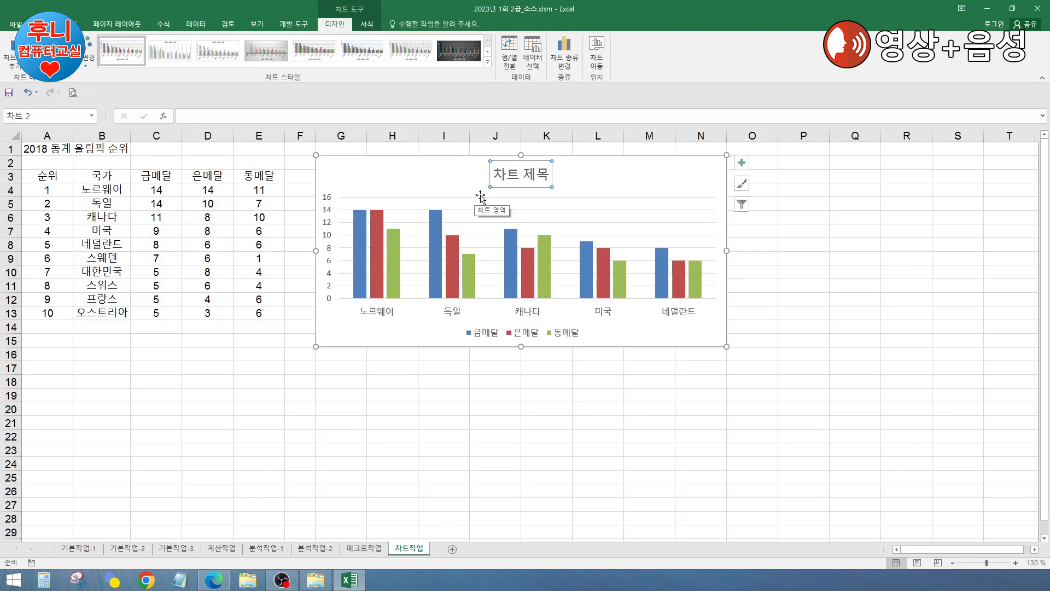
{"action": "left_click", "coordinate": [539, 175]}
{"action": "left_click_drag", "start_coordinate": [545, 174], "coordinate": [495, 174]}
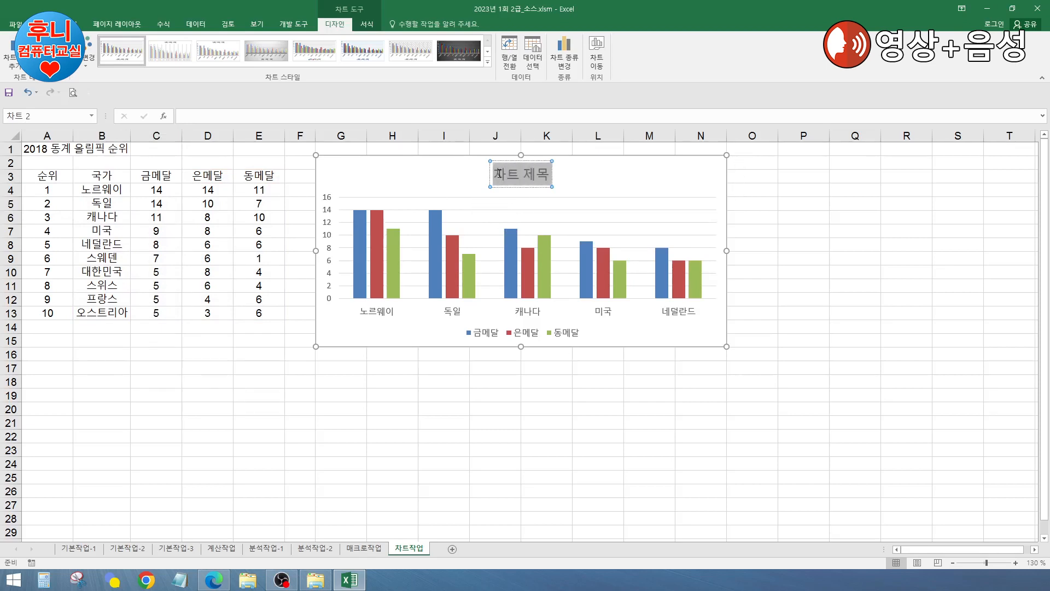
{"action": "key", "text": "BackSpace"}
{"action": "type", "text": "2"}
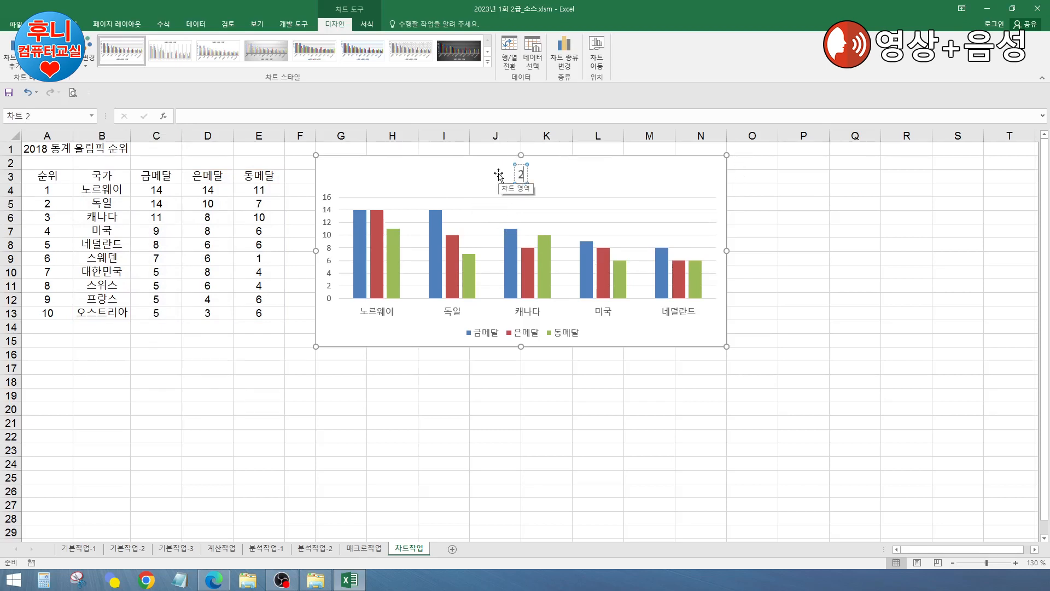
{"action": "type", "text": "018 동계 올ㄹ"}
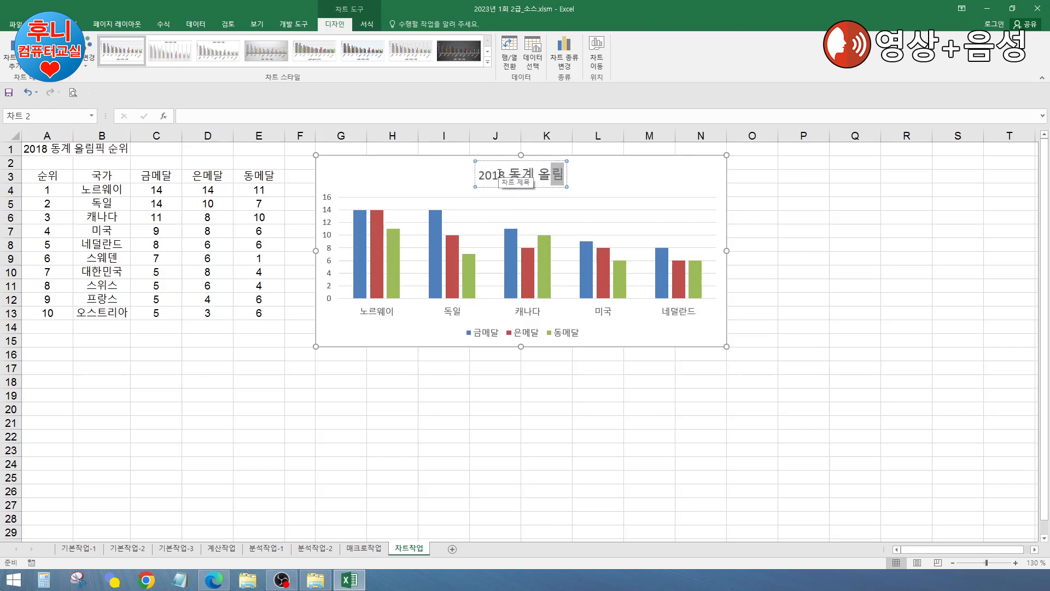
{"action": "type", "text": "ㅍ"}
{"action": "type", "text": "op"}
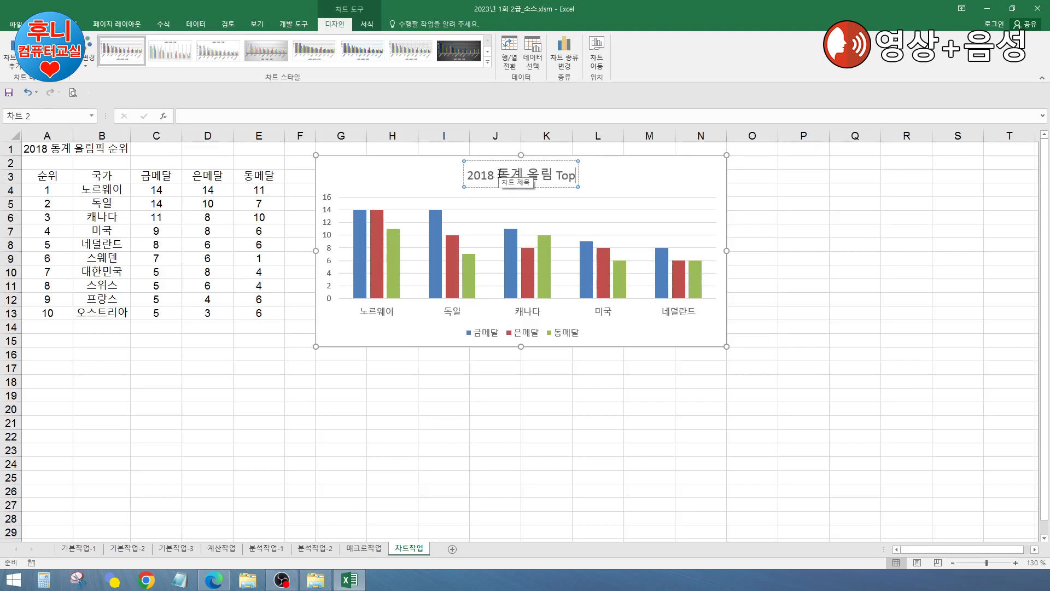
{"action": "type", "text": "5"}
{"action": "key", "text": "BackSpace"}
{"action": "key", "text": "BackSpace"}
{"action": "key", "text": "BackSpace"}
{"action": "key", "text": "BackSpace"}
{"action": "key", "text": "BackSpace"}
{"action": "key", "text": "BackSpace"}
{"action": "key", "text": "BackSpace"}
{"action": "key", "text": "BackSpace"}
{"action": "key", "text": "BackSpace"}
{"action": "key", "text": "BackSpace"}
{"action": "key", "text": "BackSpace"}
{"action": "key", "text": "BackSpace"}
{"action": "key", "text": "BackSpace"}
{"action": "key", "text": "BackSpace"}
{"action": "key", "text": "BackSpace"}
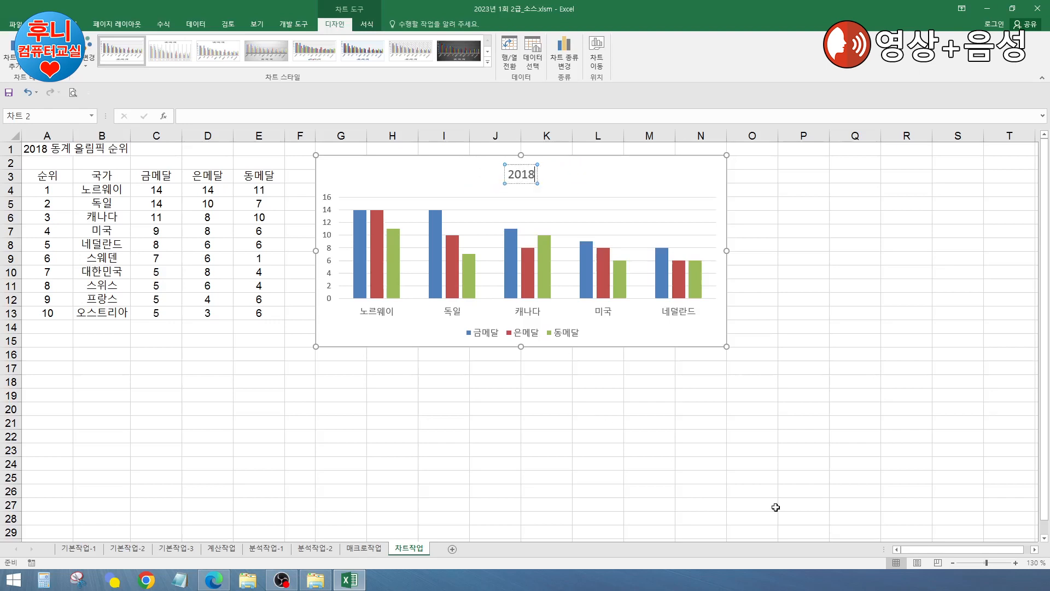
{"action": "left_click", "coordinate": [229, 116]}
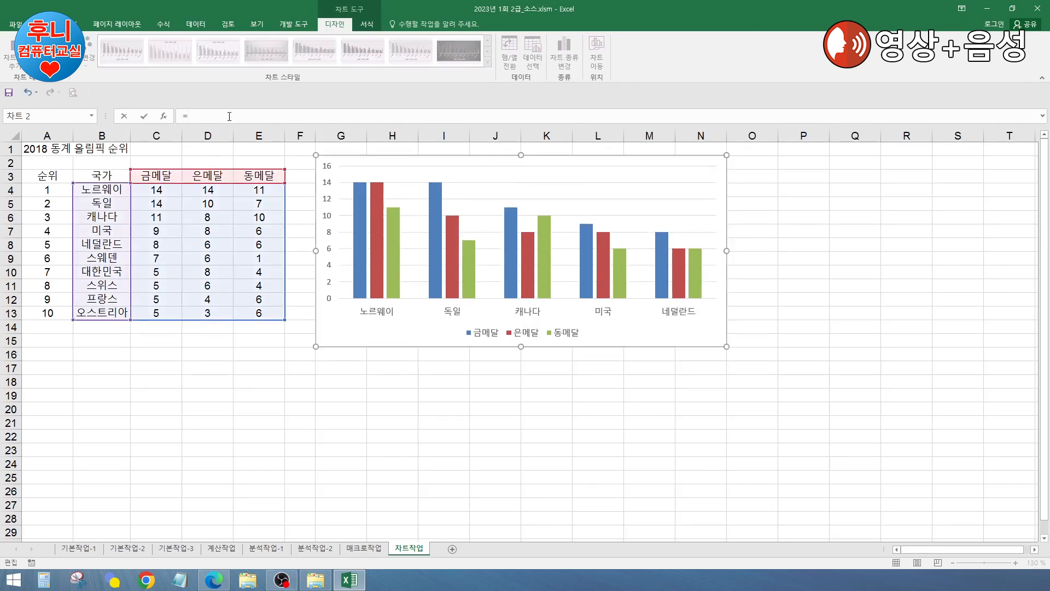
{"action": "left_click", "coordinate": [55, 148]}
{"action": "key", "text": "Escape"}
Step: Re-add the above-chart title and link it by formula to cell A1
{"action": "left_click", "coordinate": [787, 325]}
{"action": "left_click", "coordinate": [703, 179]}
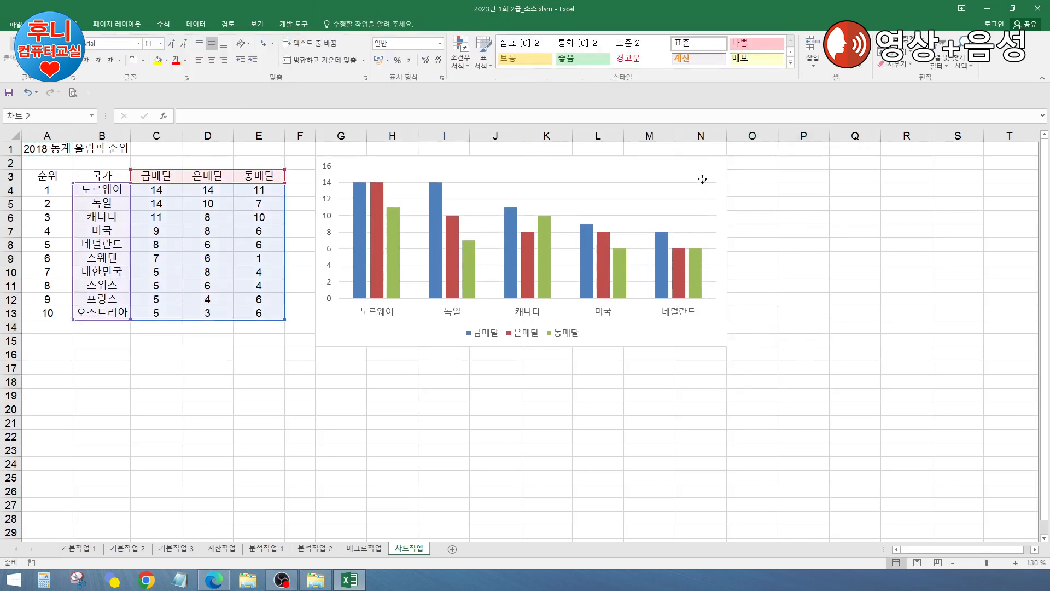
{"action": "left_click", "coordinate": [691, 341]}
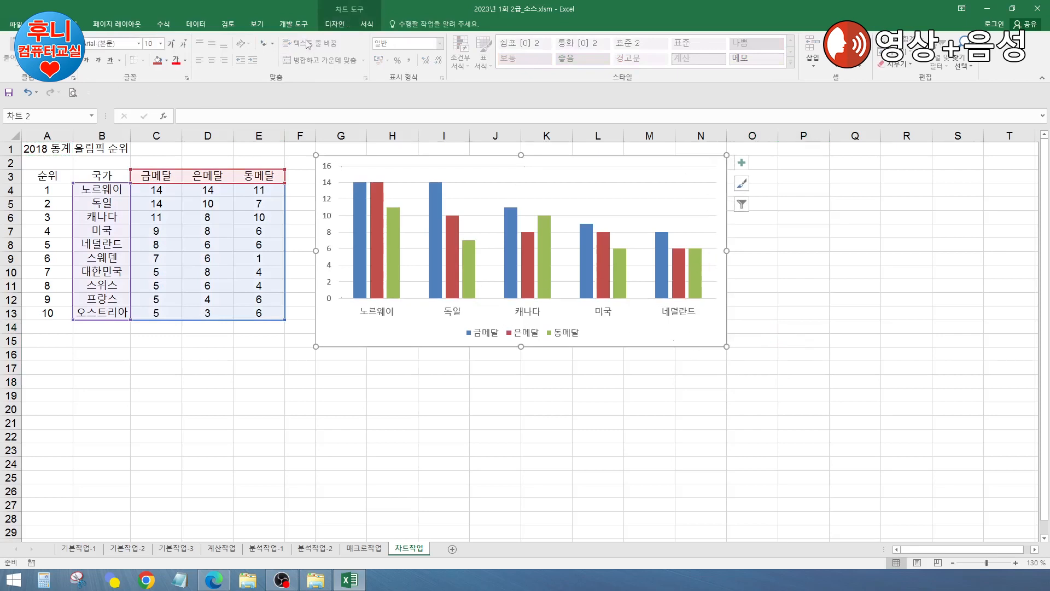
{"action": "left_click", "coordinate": [340, 29]}
{"action": "left_click", "coordinate": [12, 54]}
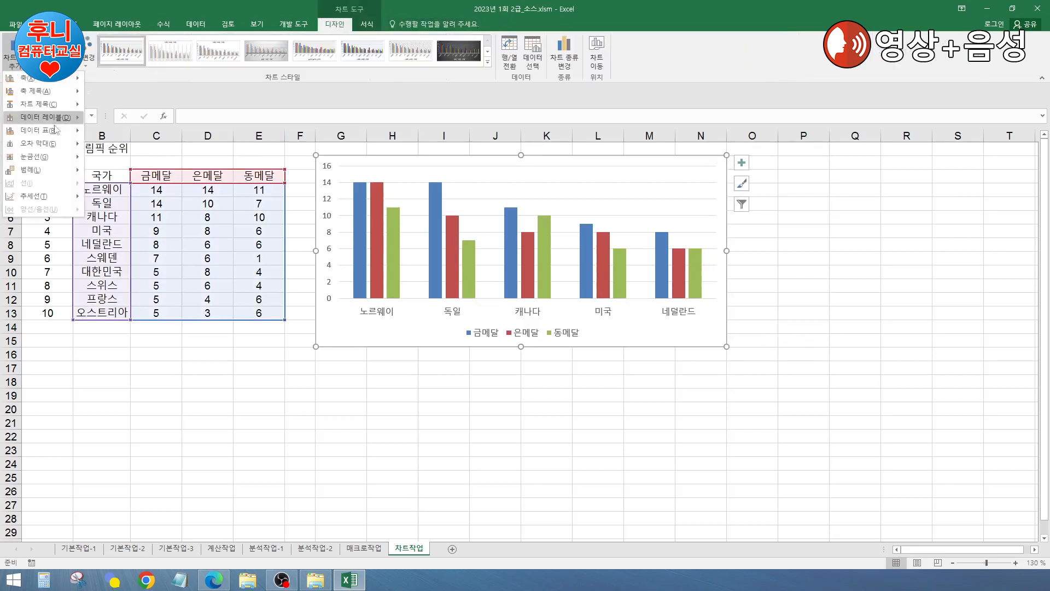
{"action": "mouse_move", "coordinate": [51, 105]}
{"action": "left_click", "coordinate": [147, 136]}
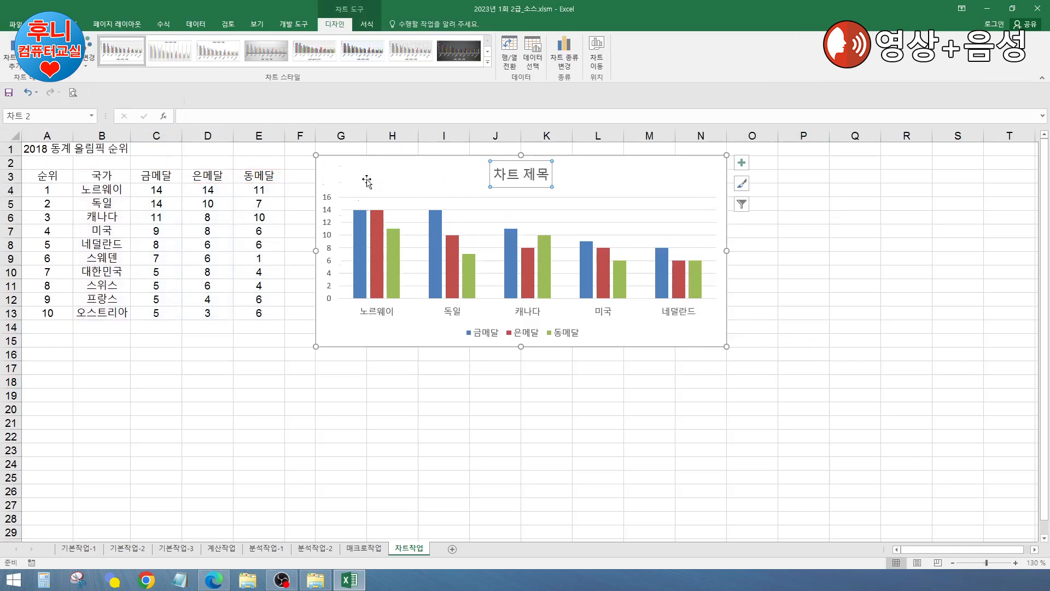
{"action": "left_click", "coordinate": [268, 119]}
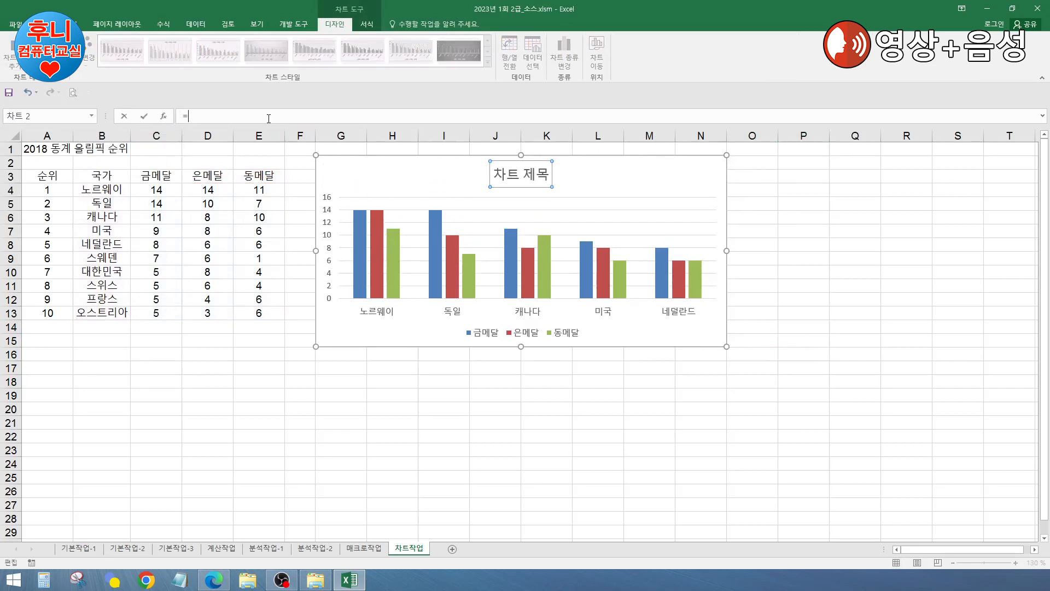
{"action": "left_click", "coordinate": [47, 151]}
{"action": "key", "text": "Return"}
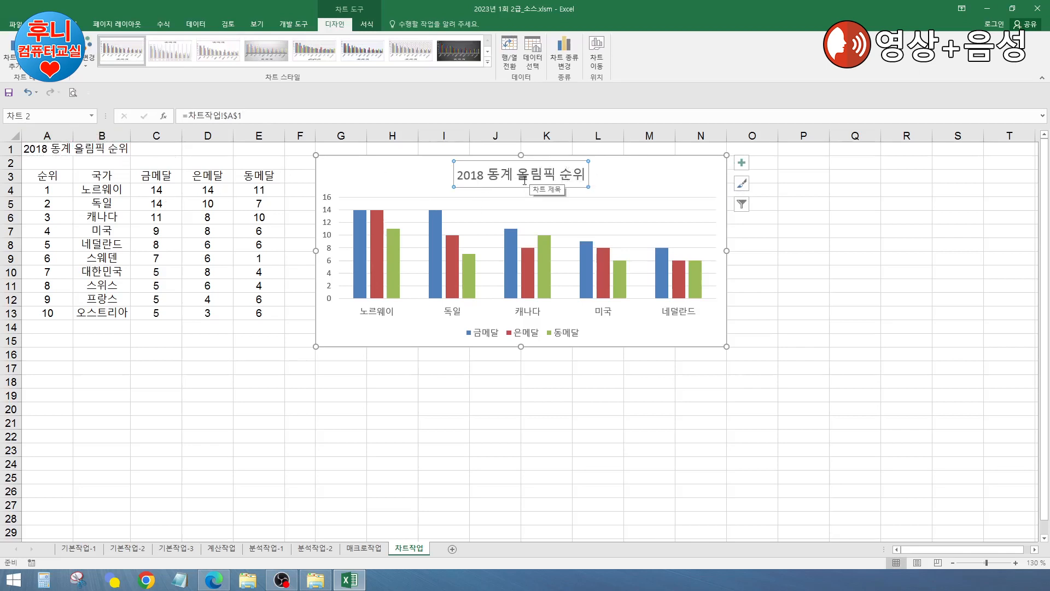
Step: Change the year in cell A1 to 2019, then restore it to 2018
{"action": "left_click", "coordinate": [39, 150]}
{"action": "double_click", "coordinate": [44, 149]}
{"action": "key", "text": "Delete"}
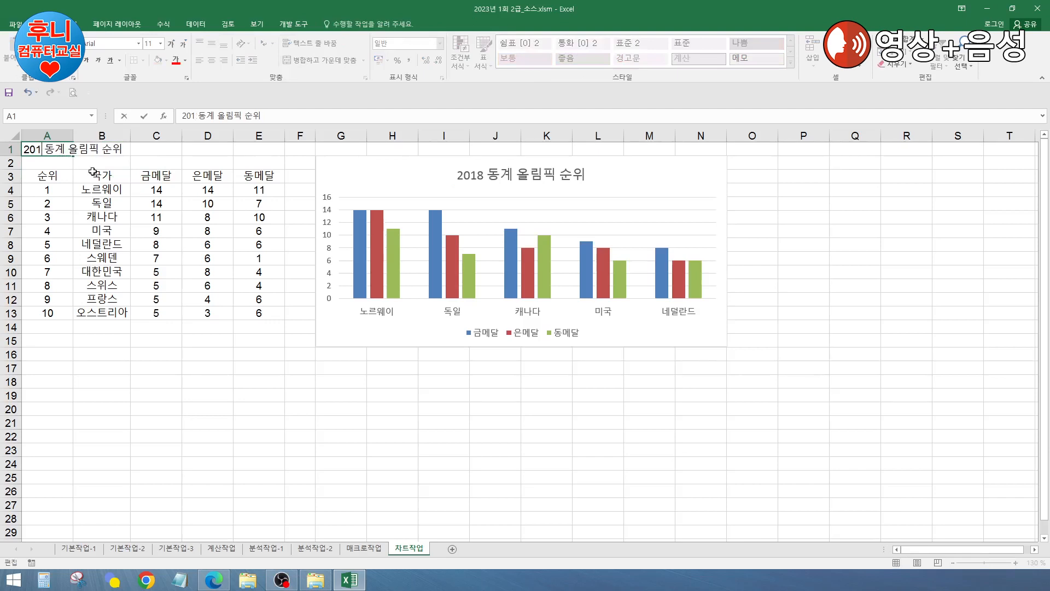
{"action": "type", "text": "9"}
{"action": "key", "text": "Return"}
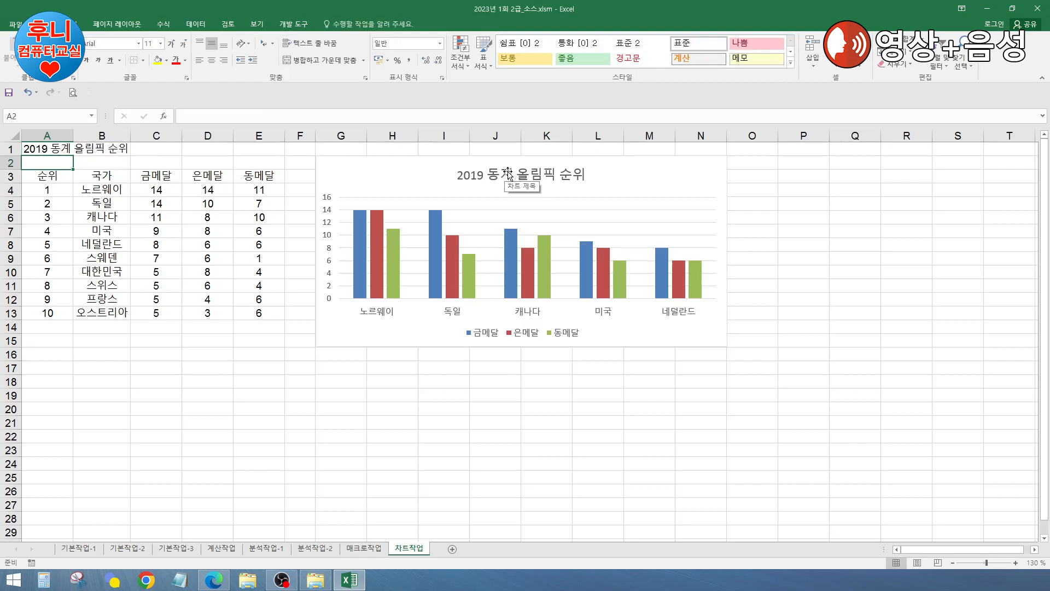
{"action": "double_click", "coordinate": [41, 145]}
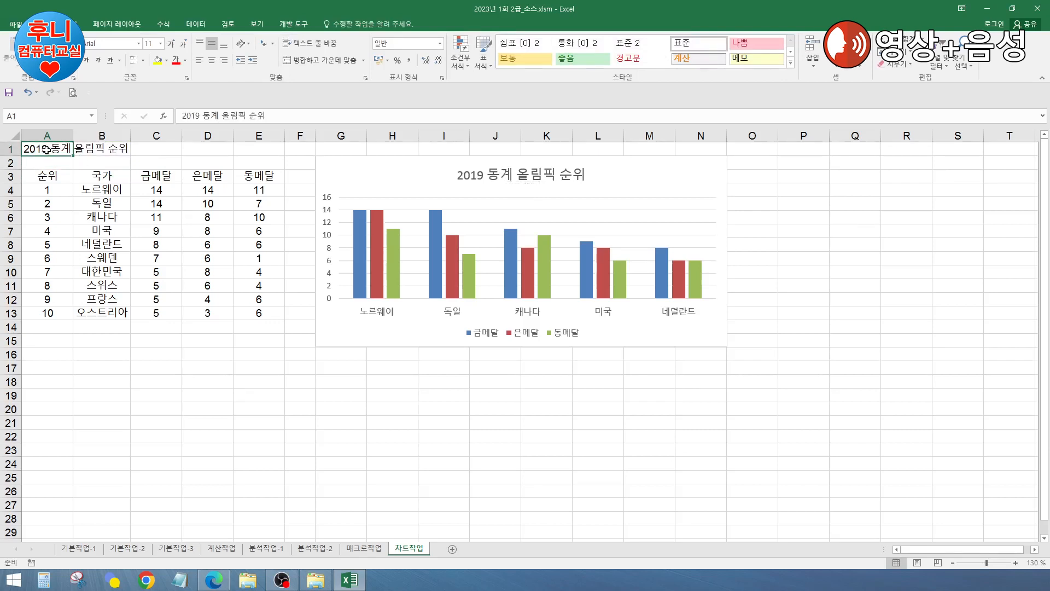
{"action": "key", "text": "Delete"}
{"action": "type", "text": "8"}
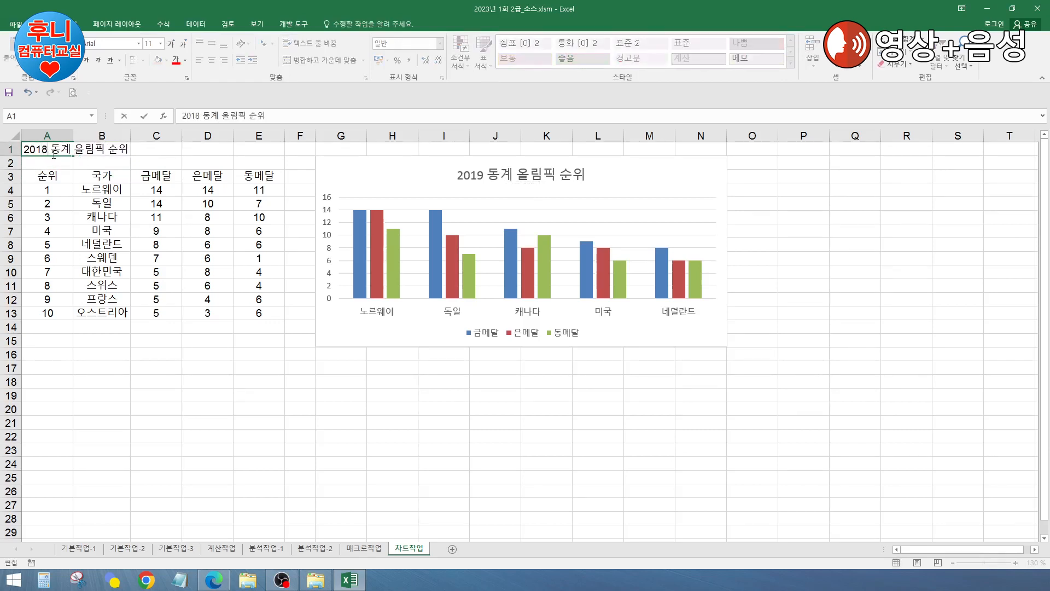
{"action": "key", "text": "Return"}
{"action": "left_click", "coordinate": [437, 410]}
Step: Replace the title's A1 link with the typed text '2018 동계 올림픽 TOP5'
{"action": "left_click", "coordinate": [545, 181]}
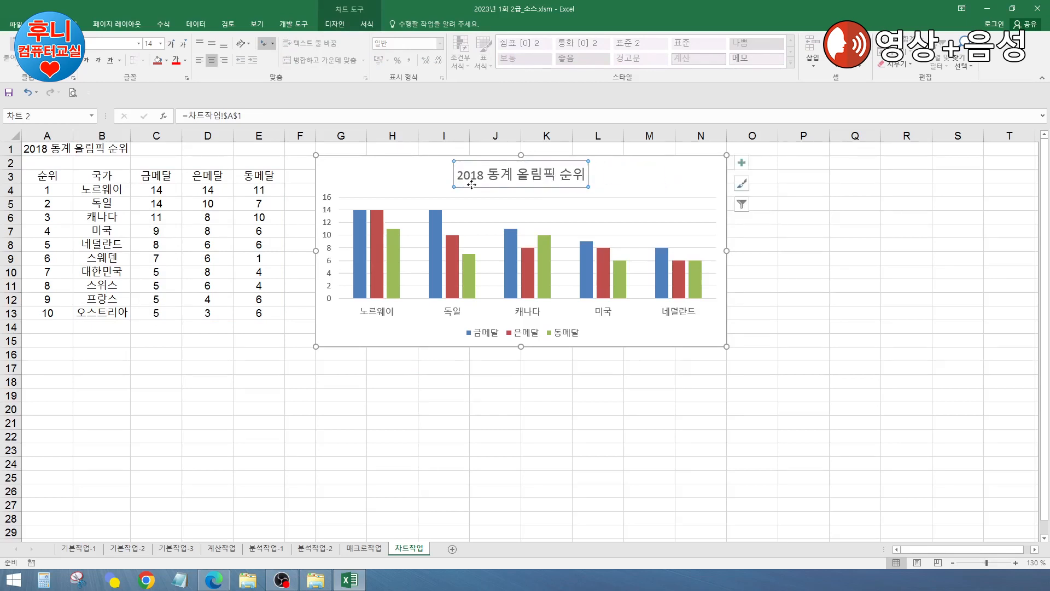
{"action": "left_click", "coordinate": [645, 436]}
{"action": "left_click", "coordinate": [561, 178]}
{"action": "left_click_drag", "start_coordinate": [341, 115], "coordinate": [127, 112]}
{"action": "key", "text": "Delete"}
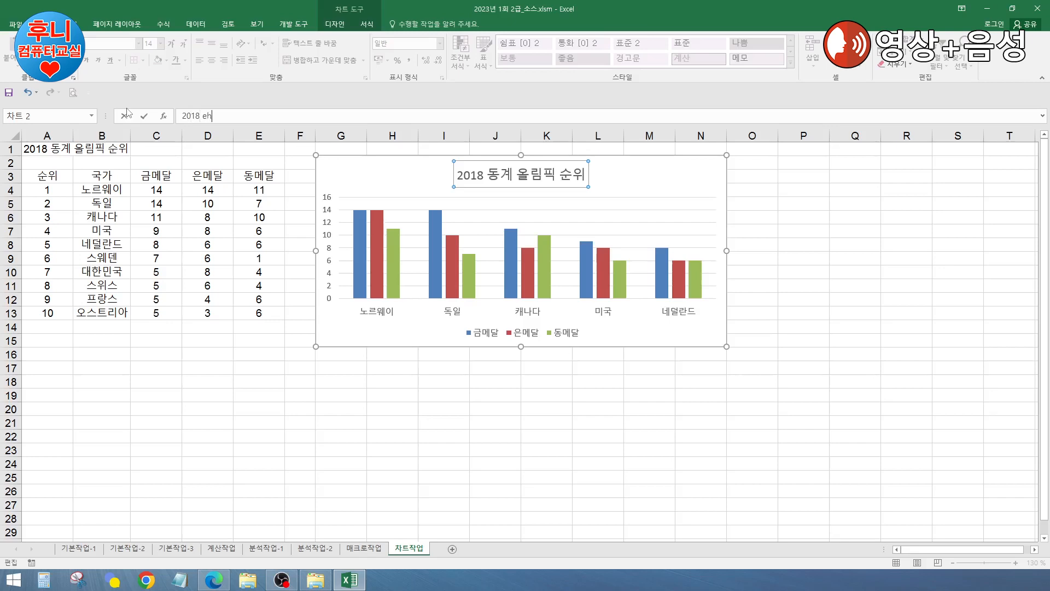
{"action": "type", "text": "2018 동계 올림픽 TOP5"}
{"action": "key", "text": "Return"}
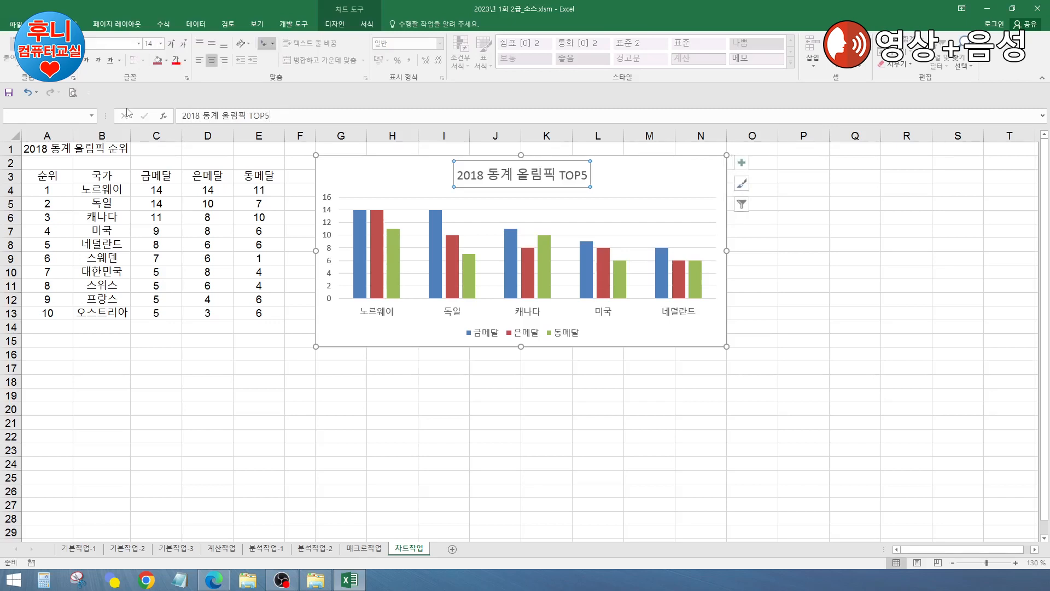
{"action": "left_click", "coordinate": [549, 424]}
{"action": "left_click", "coordinate": [545, 174]}
{"action": "left_click", "coordinate": [544, 174]}
{"action": "left_click", "coordinate": [363, 369]}
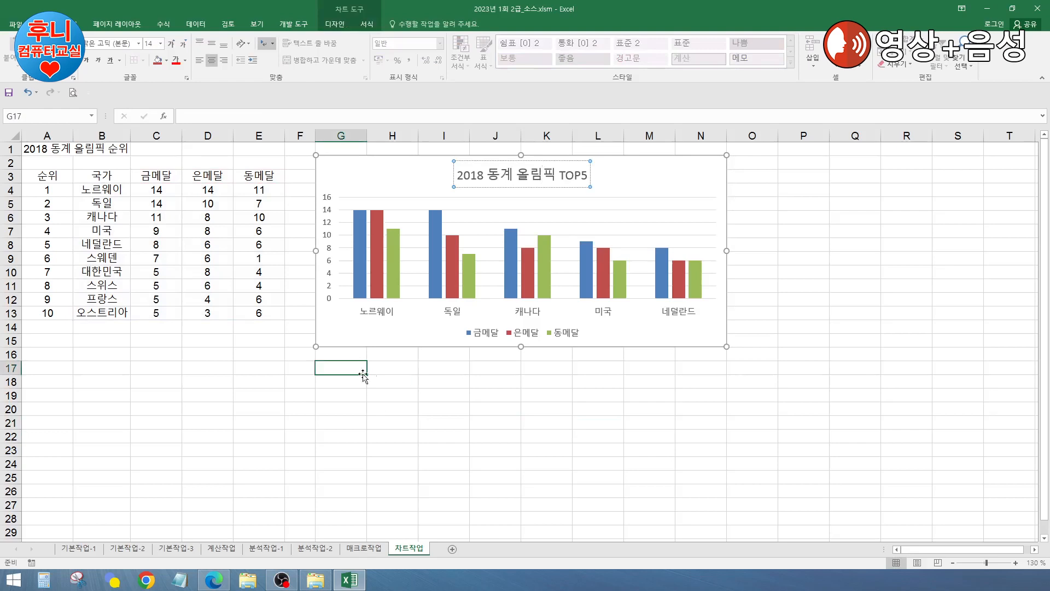
Step: Open the chart's formatting pane with Ctrl+1 and switch it from the bronze series to the vertical axis
{"action": "left_click", "coordinate": [420, 406]}
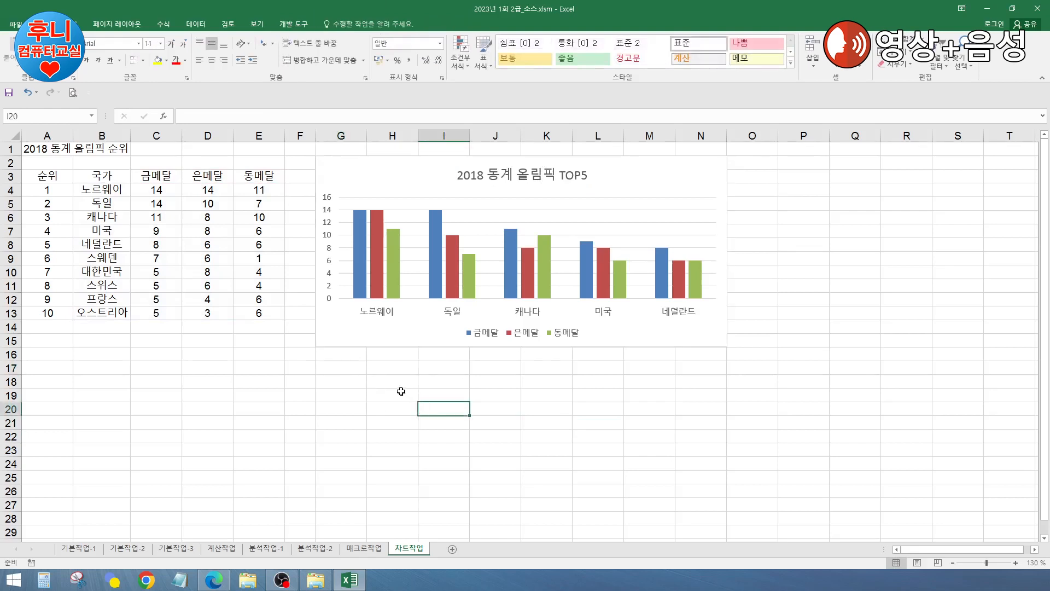
{"action": "left_click", "coordinate": [686, 184]}
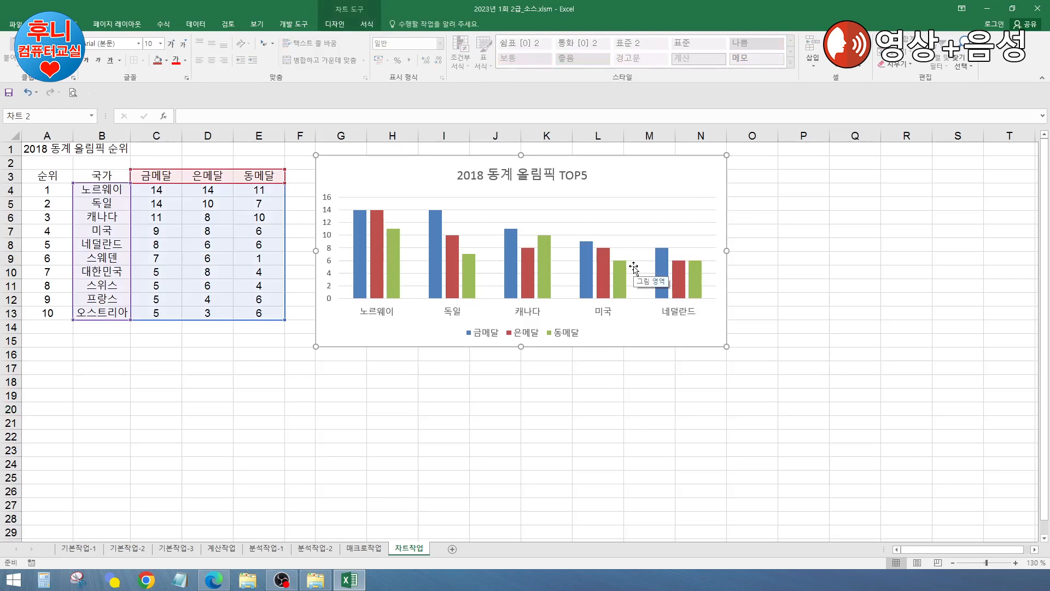
{"action": "key", "text": "ctrl+1"}
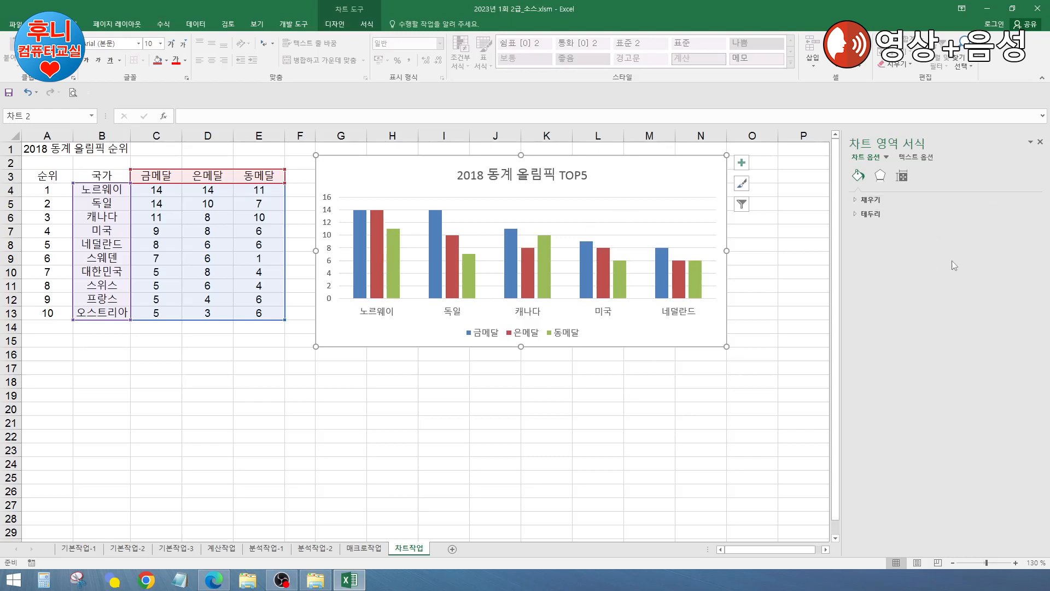
{"action": "left_click", "coordinate": [621, 281]}
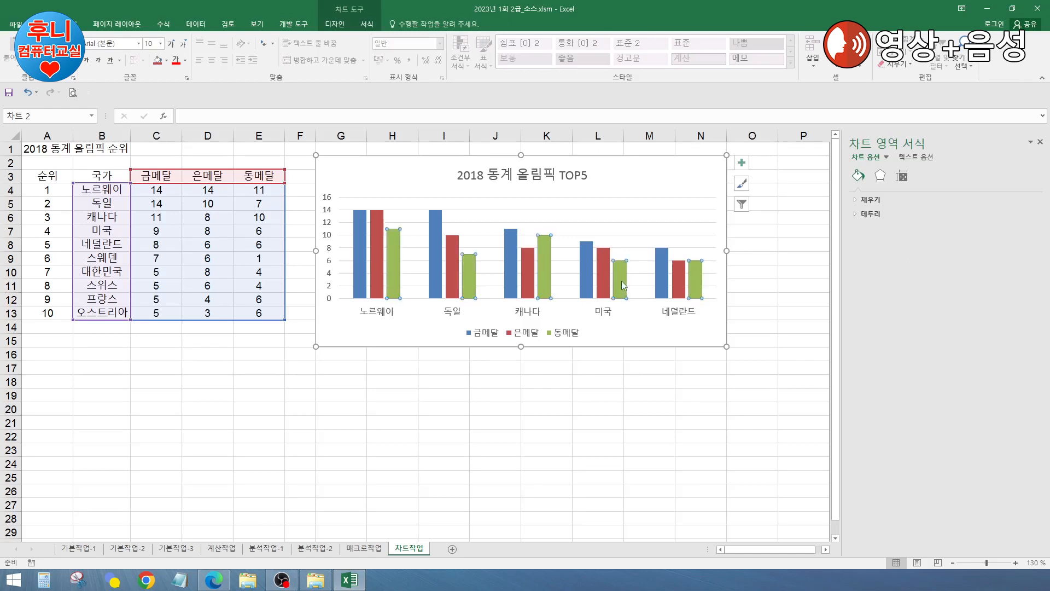
{"action": "left_click", "coordinate": [902, 176]}
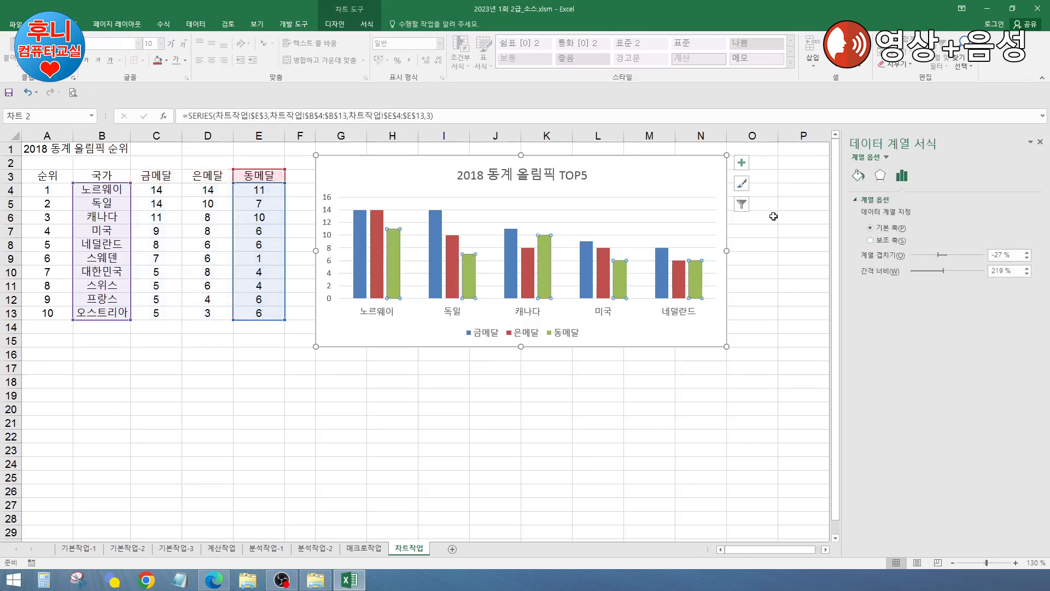
{"action": "left_click", "coordinate": [330, 239]}
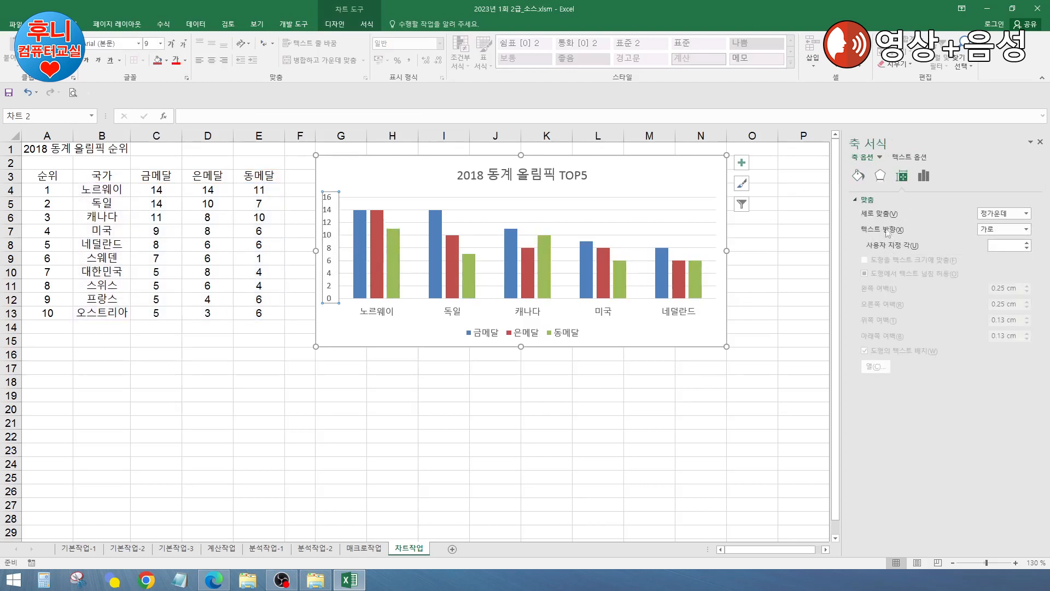
Step: Set the value axis maximum to 40 and major unit to 10, in reverse order
{"action": "left_click", "coordinate": [925, 176]}
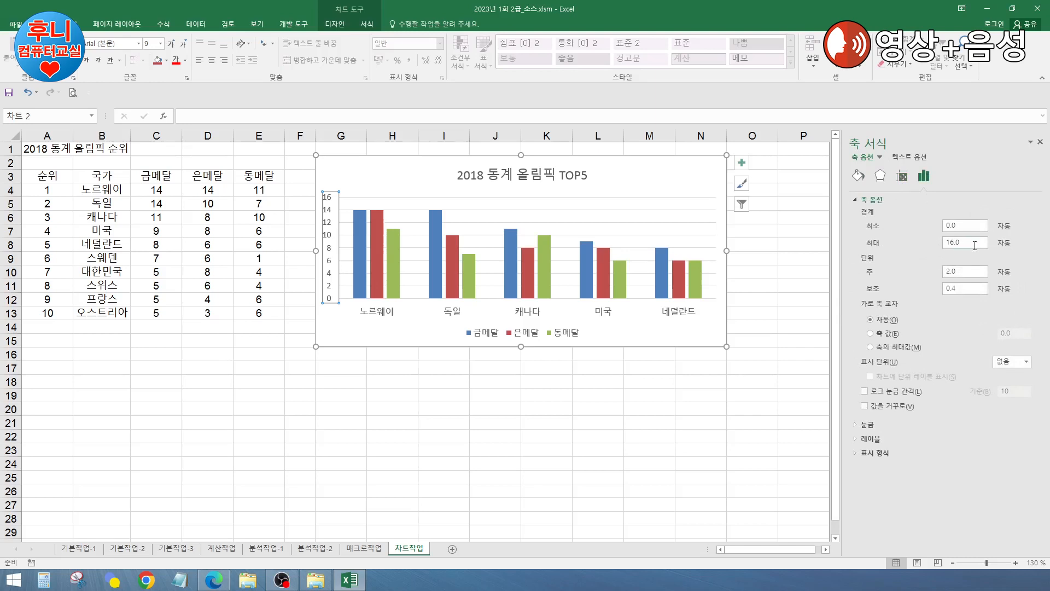
{"action": "left_click_drag", "start_coordinate": [976, 242], "coordinate": [934, 244]}
{"action": "type", "text": "40"}
{"action": "key", "text": "Return"}
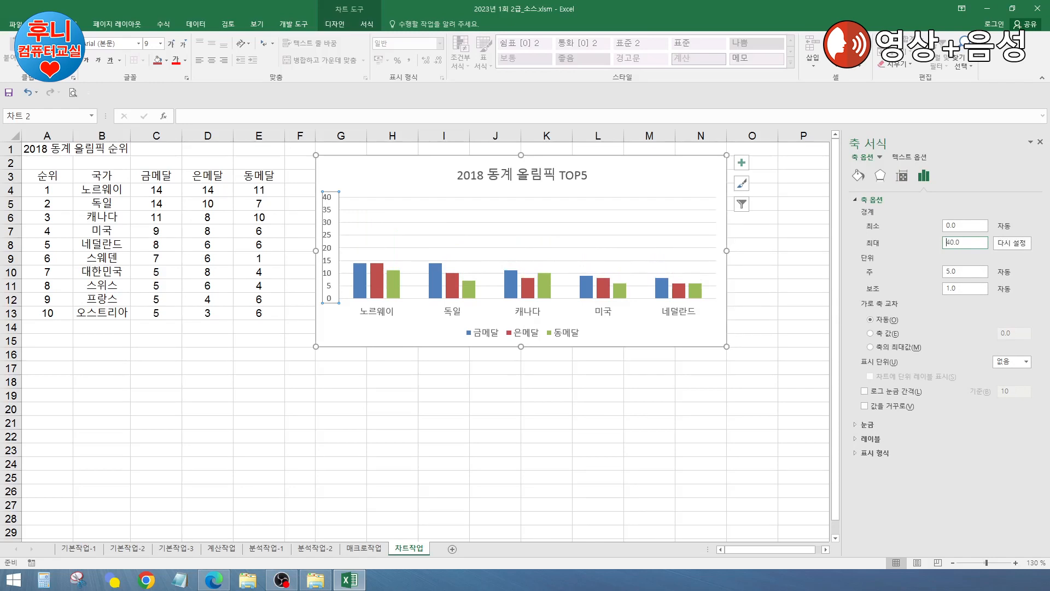
{"action": "left_click_drag", "start_coordinate": [969, 274], "coordinate": [920, 272]}
{"action": "type", "text": "10"}
{"action": "key", "text": "Return"}
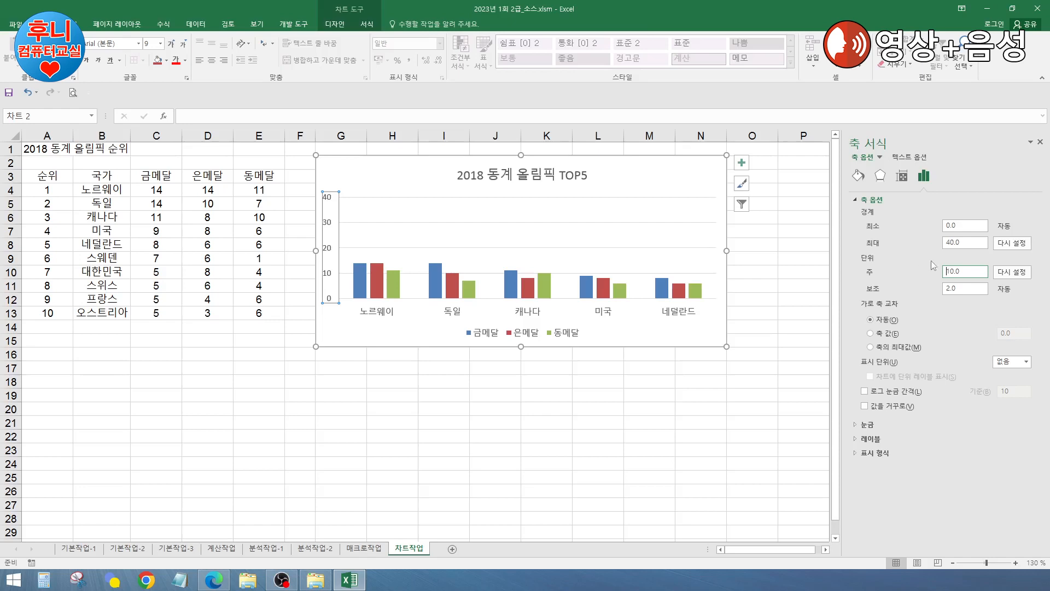
{"action": "left_click", "coordinate": [974, 243]}
{"action": "left_click", "coordinate": [864, 406]}
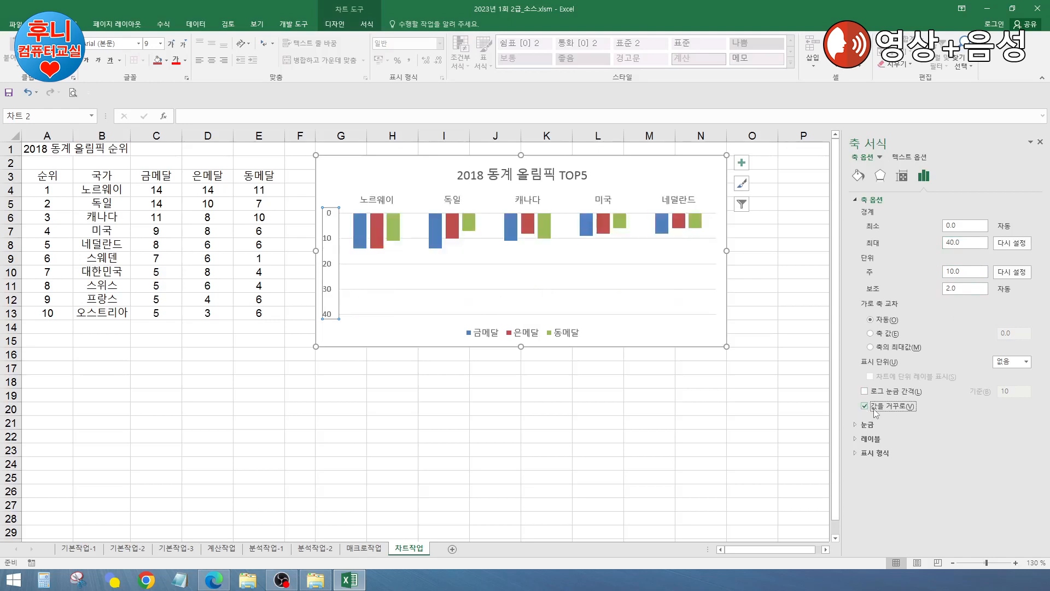
{"action": "left_click", "coordinate": [549, 229]}
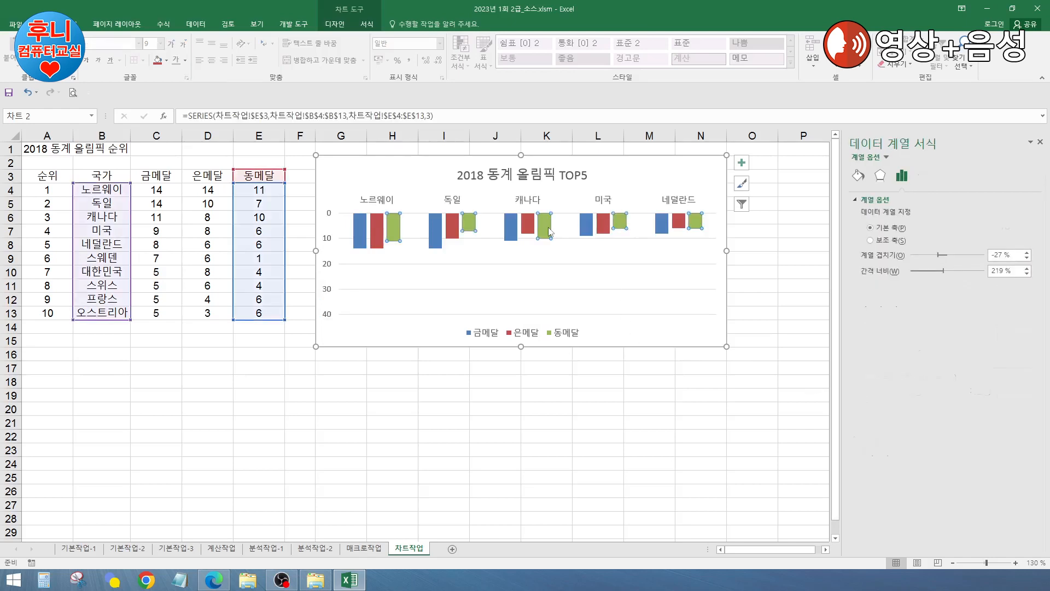
Step: Give the bronze series 0% series overlap and 100% gap width
{"action": "left_click", "coordinate": [1001, 255]}
{"action": "type", "text": "0"}
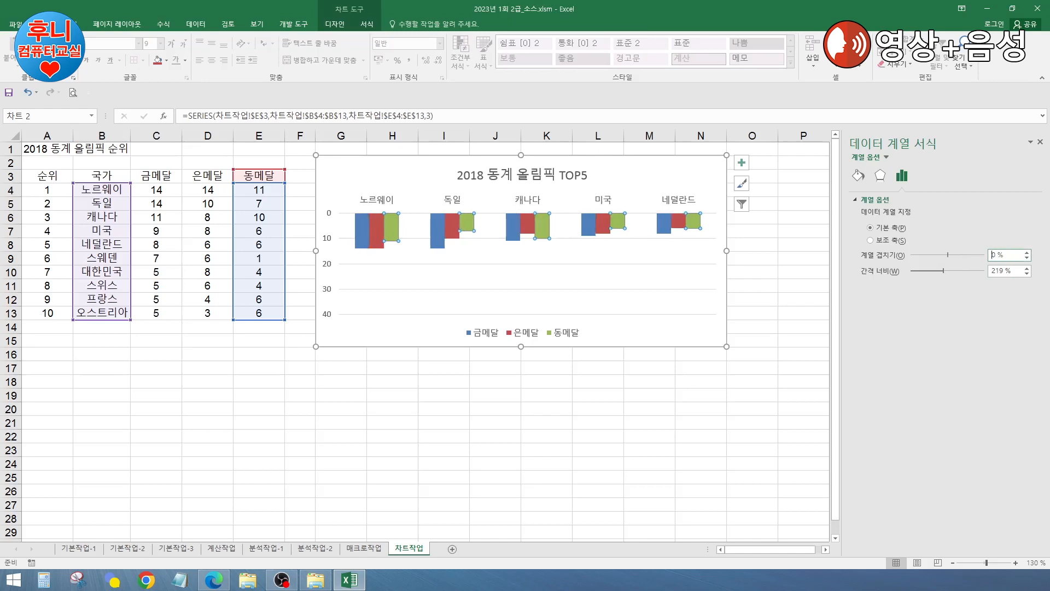
{"action": "left_click", "coordinate": [1000, 270]}
{"action": "type", "text": "100"}
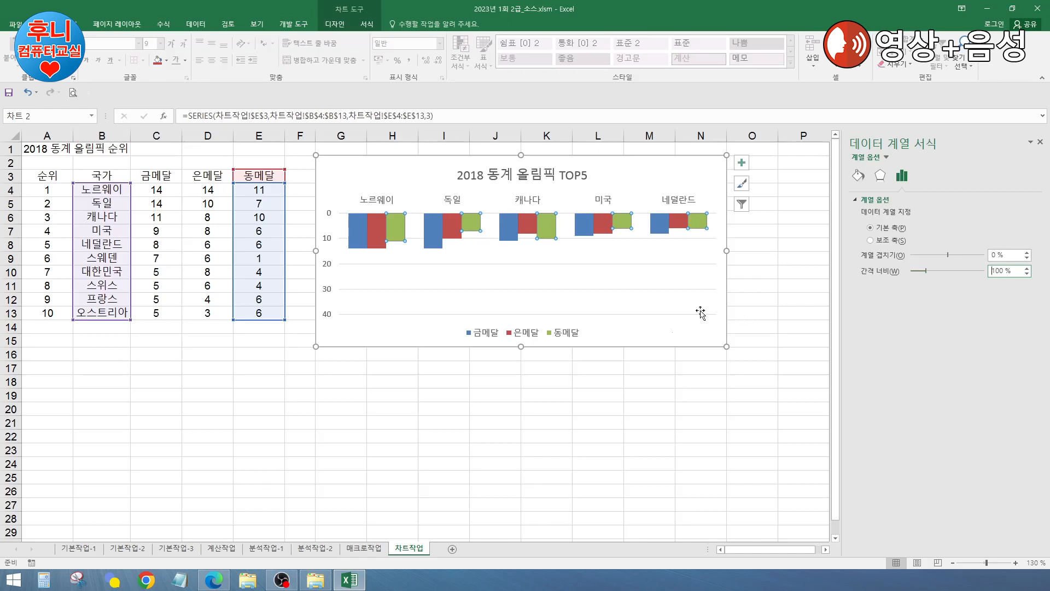
{"action": "left_click", "coordinate": [703, 175]}
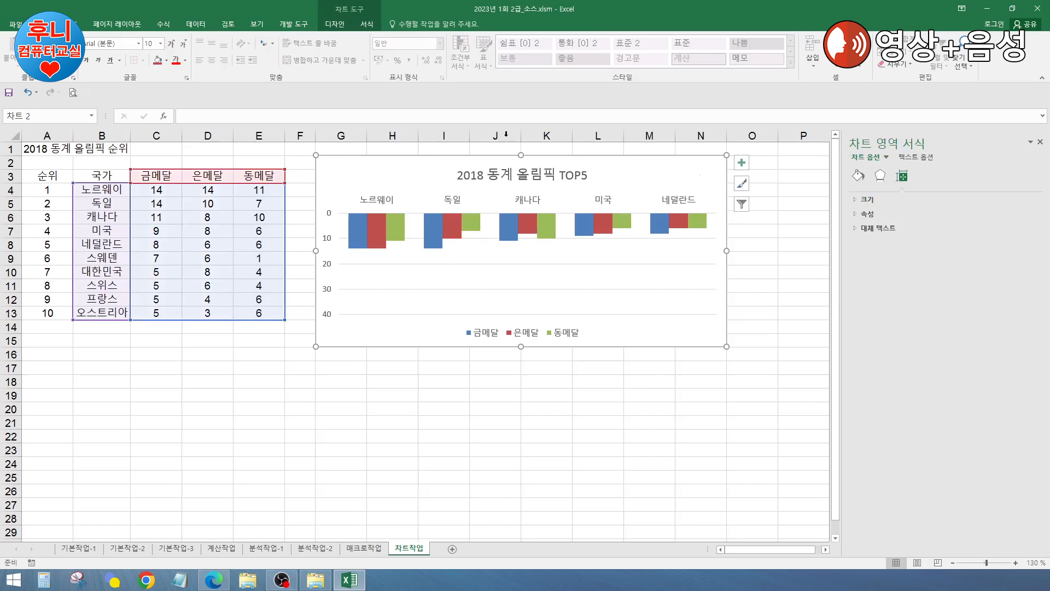
{"action": "left_click", "coordinate": [331, 25]}
Step: Change the chart to Stacked Column and set the gold series overlap to 0%
{"action": "left_click", "coordinate": [564, 55]}
{"action": "left_click_drag", "start_coordinate": [700, 187], "coordinate": [572, 160]}
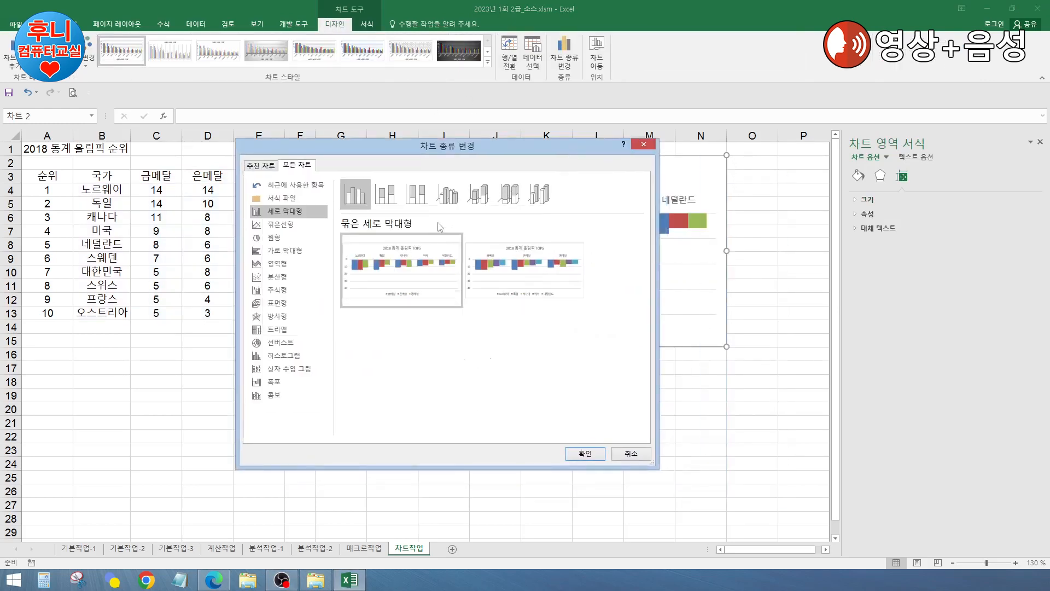
{"action": "left_click", "coordinate": [388, 198]}
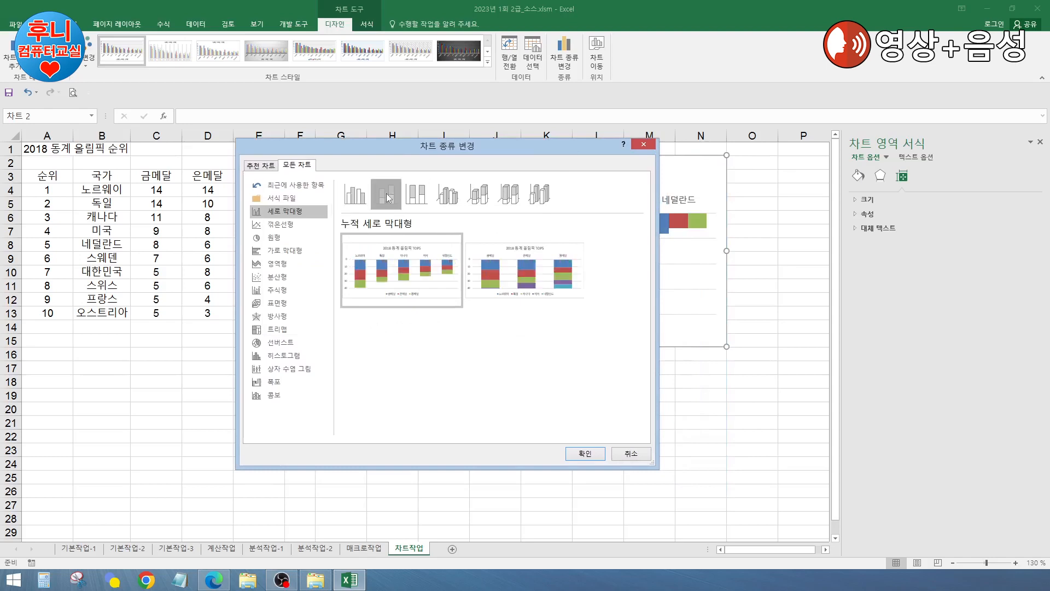
{"action": "left_click", "coordinate": [585, 454]}
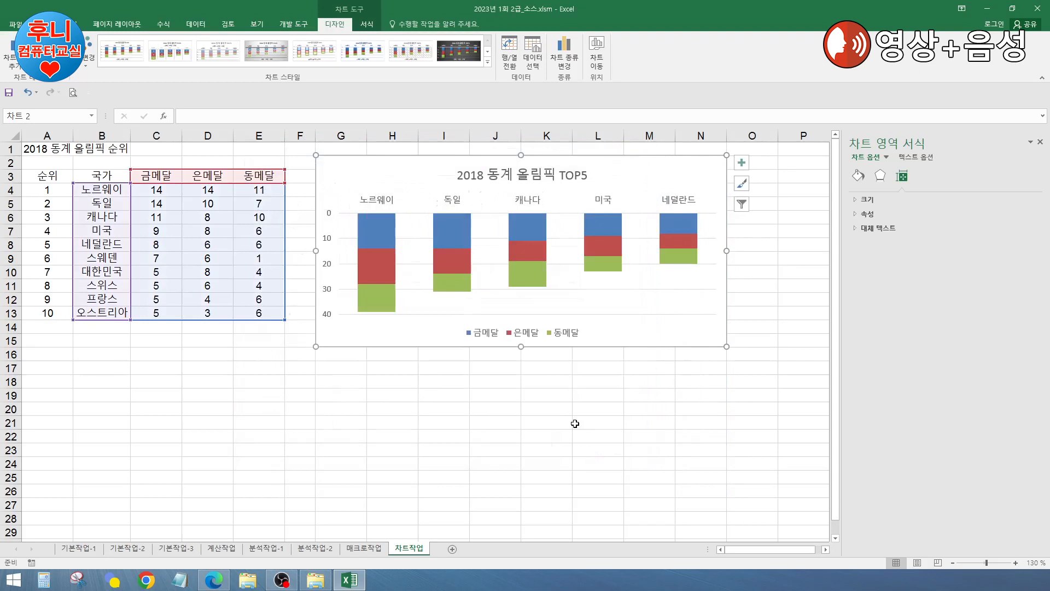
{"action": "left_click", "coordinate": [538, 227]}
{"action": "left_click_drag", "start_coordinate": [1017, 255], "coordinate": [965, 259]}
{"action": "type", "text": "0"}
{"action": "key", "text": "Return"}
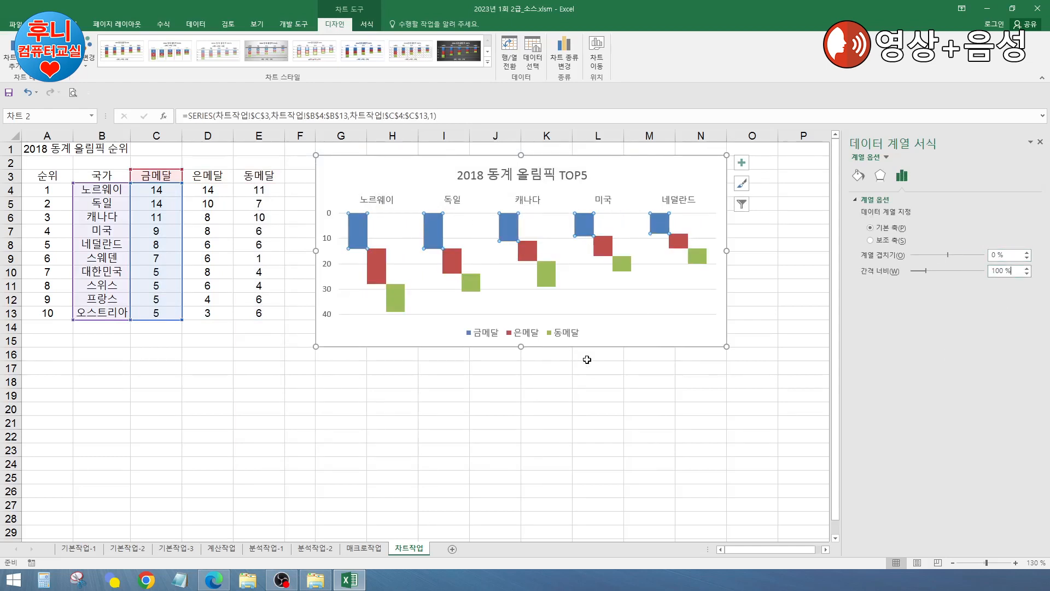
{"action": "left_click", "coordinate": [634, 435]}
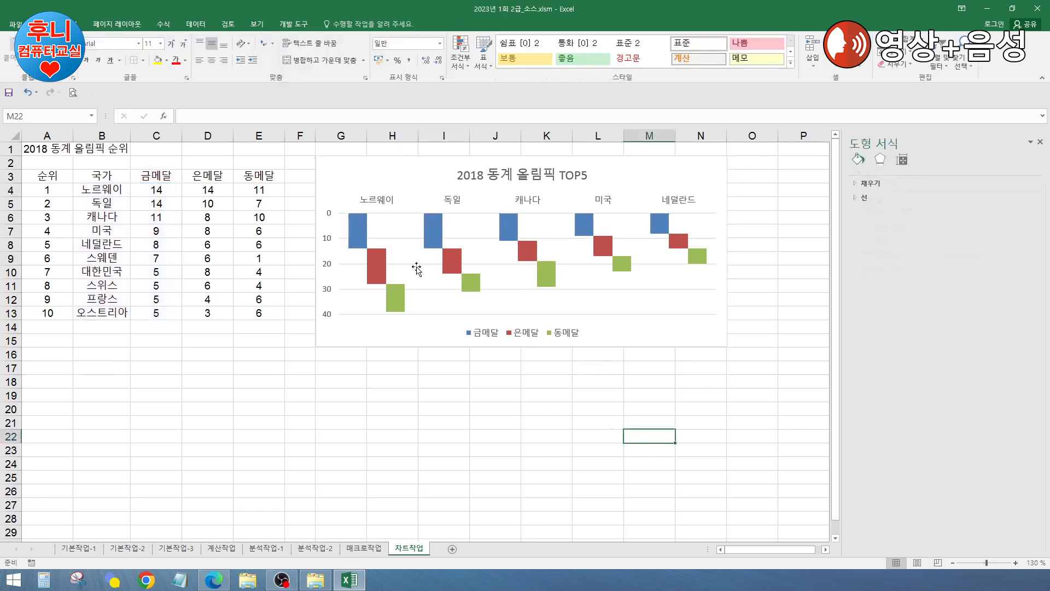
Step: Add data labels to the gold, silver and bronze series
{"action": "left_click", "coordinate": [356, 240]}
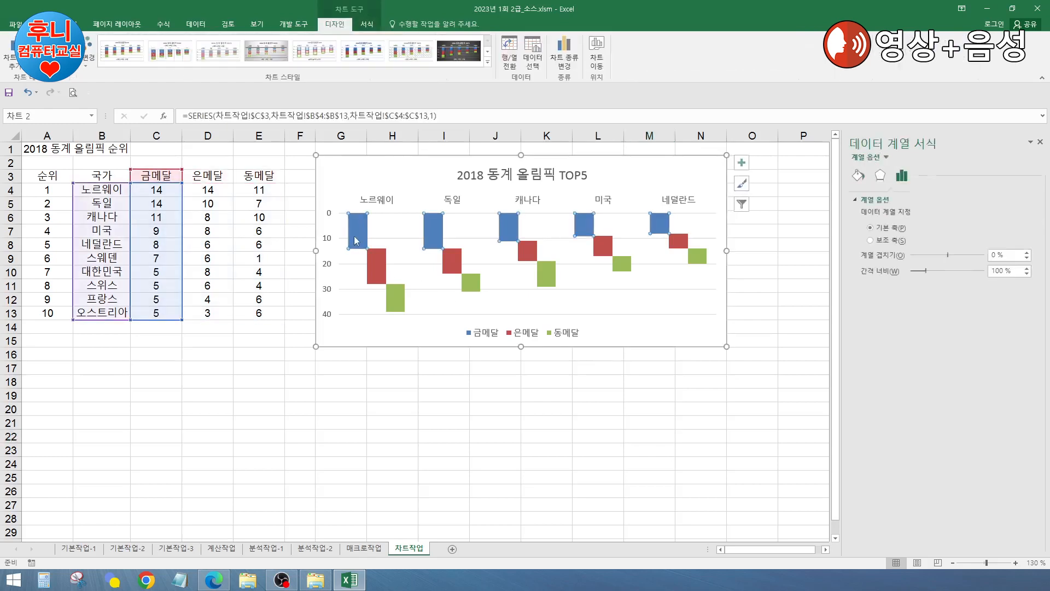
{"action": "right_click", "coordinate": [356, 240]}
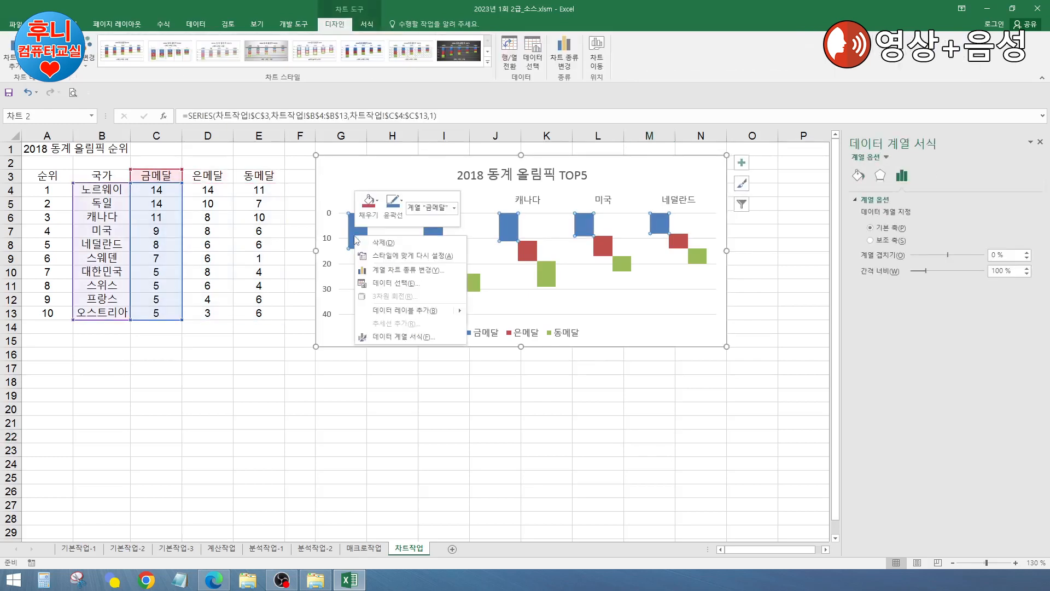
{"action": "left_click", "coordinate": [383, 308]}
{"action": "right_click", "coordinate": [376, 277]}
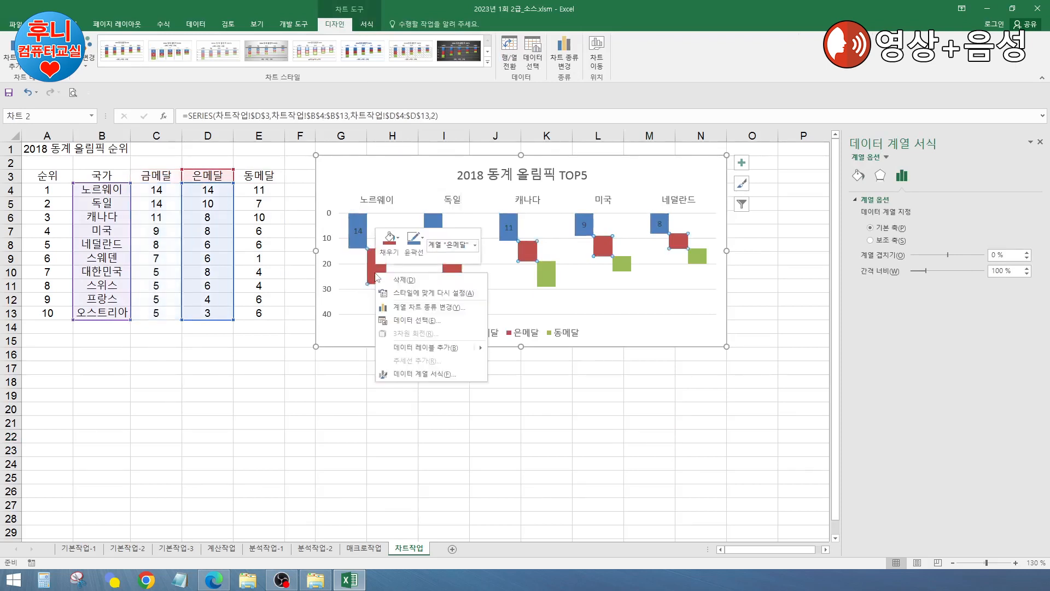
{"action": "left_click", "coordinate": [424, 348]}
{"action": "left_click", "coordinate": [398, 307]}
{"action": "right_click", "coordinate": [398, 307]}
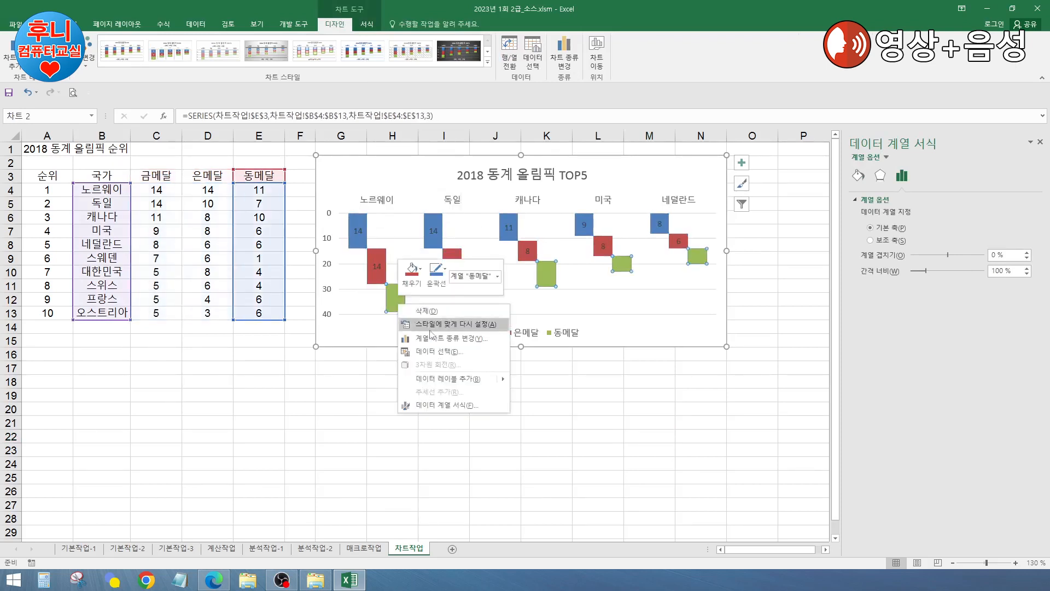
{"action": "left_click", "coordinate": [441, 380]}
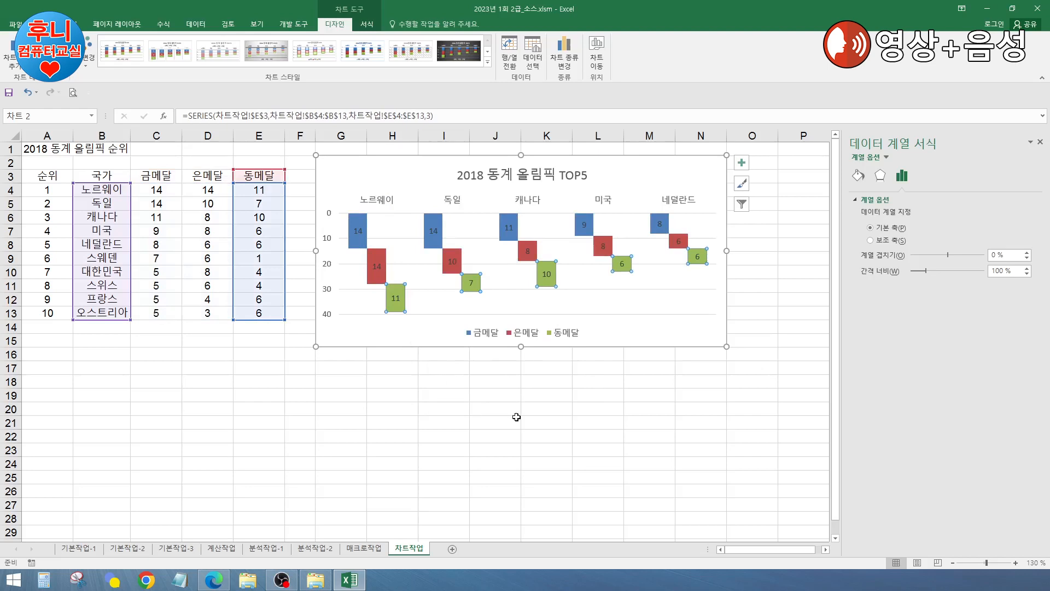
Step: Set the gold and bronze data label positions to Inside End
{"action": "left_click", "coordinate": [358, 231]}
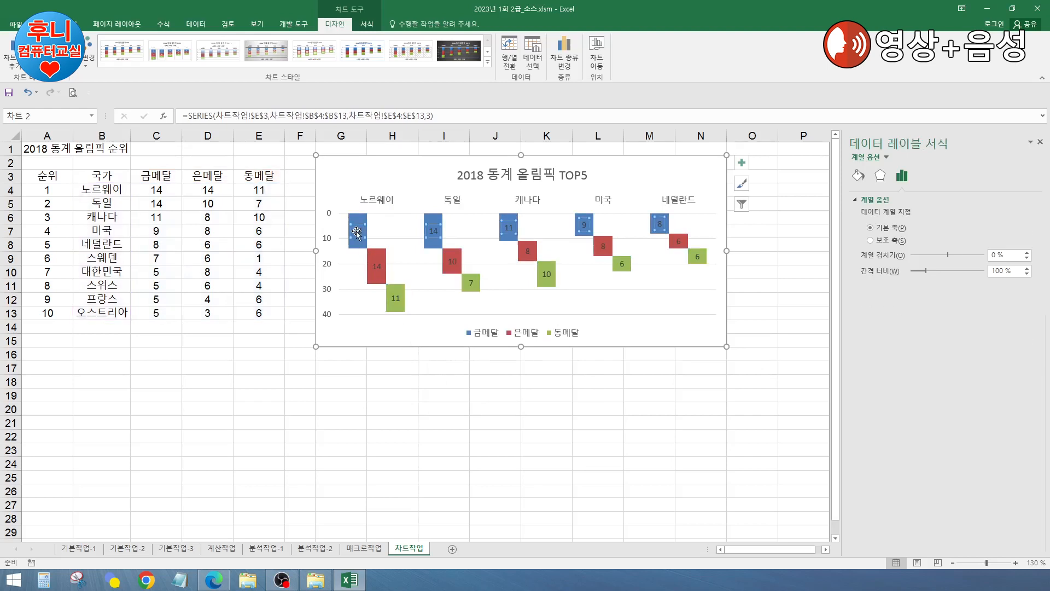
{"action": "left_click", "coordinate": [858, 176]}
{"action": "left_click", "coordinate": [923, 175]}
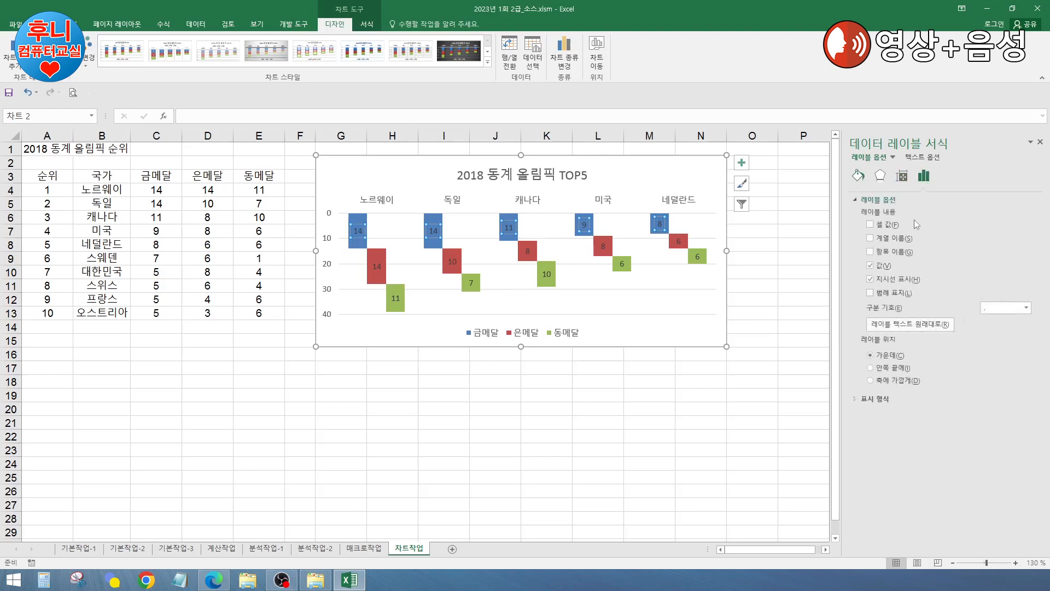
{"action": "left_click", "coordinate": [888, 368]}
{"action": "left_click", "coordinate": [377, 267]}
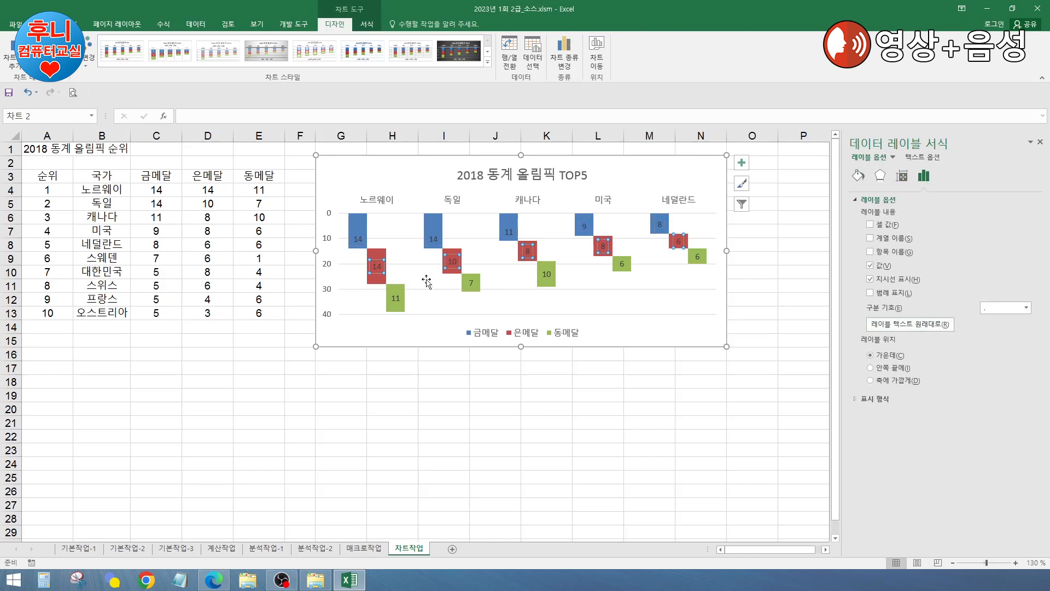
{"action": "left_click", "coordinate": [395, 298]}
{"action": "left_click", "coordinate": [892, 368]}
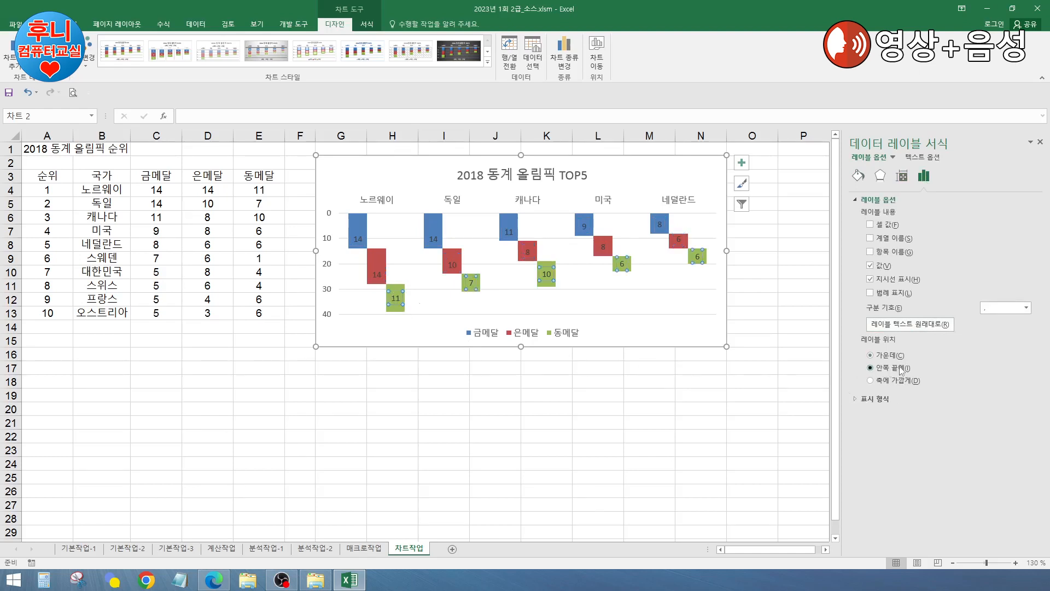
{"action": "left_click", "coordinate": [531, 424]}
{"action": "left_click", "coordinate": [604, 391]}
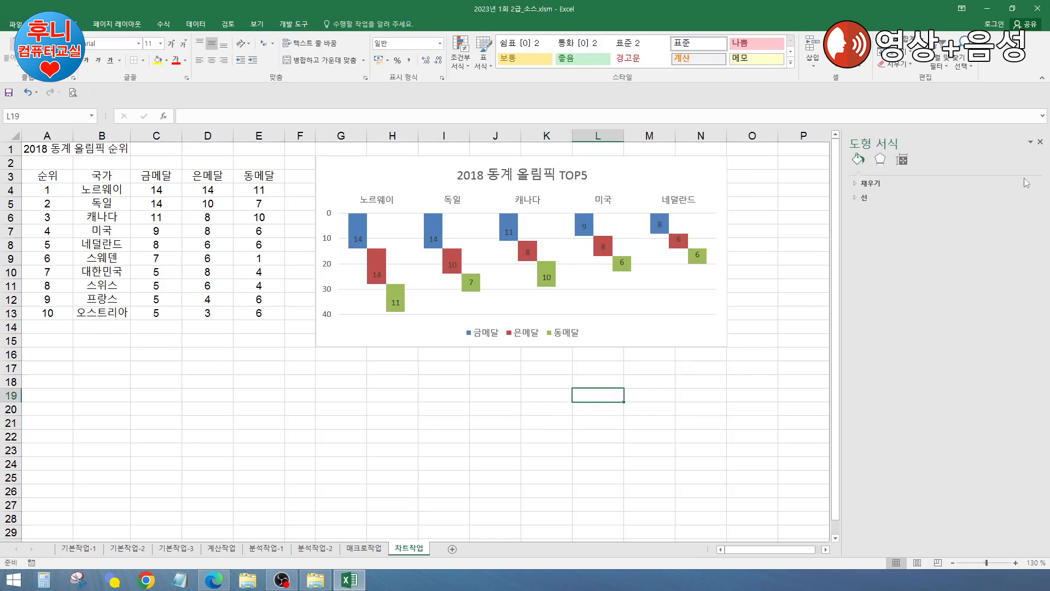
Step: Select the chart's gold data labels and bring up their formatting settings
{"action": "left_click", "coordinate": [700, 396]}
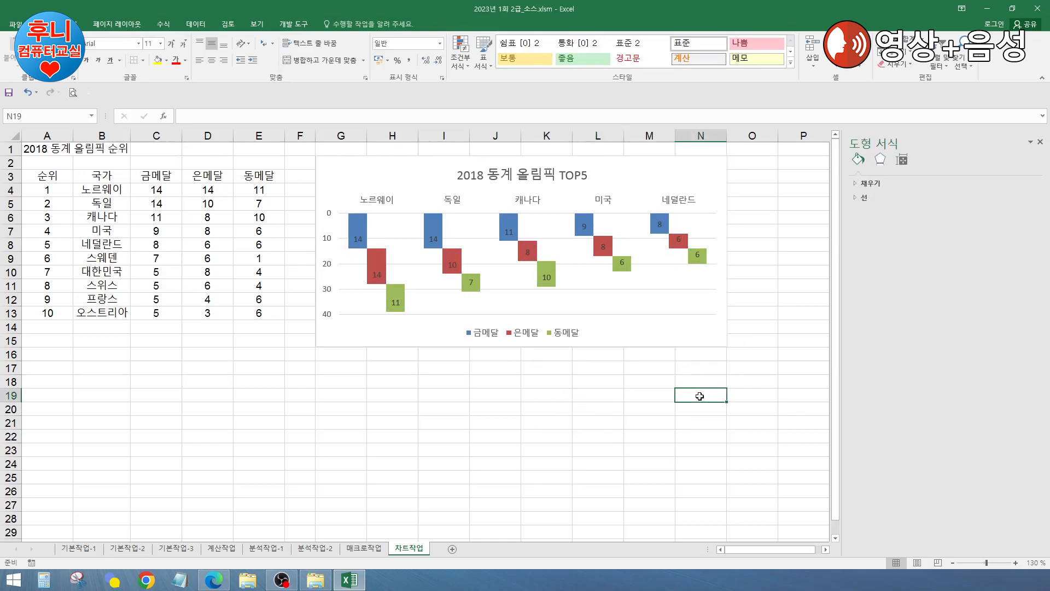
{"action": "left_click", "coordinate": [458, 425]}
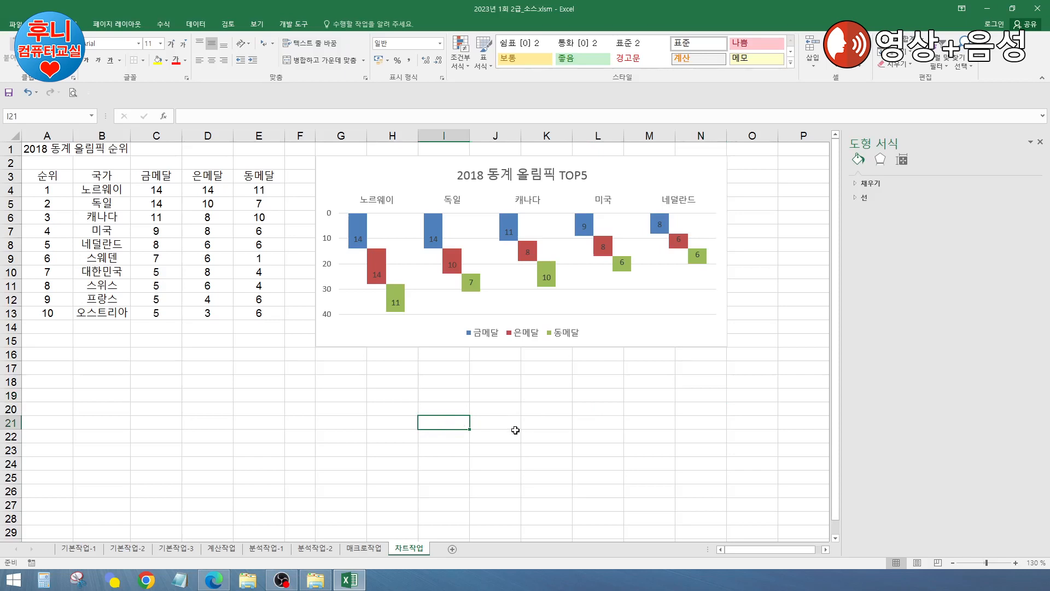
{"action": "left_click", "coordinate": [413, 393]}
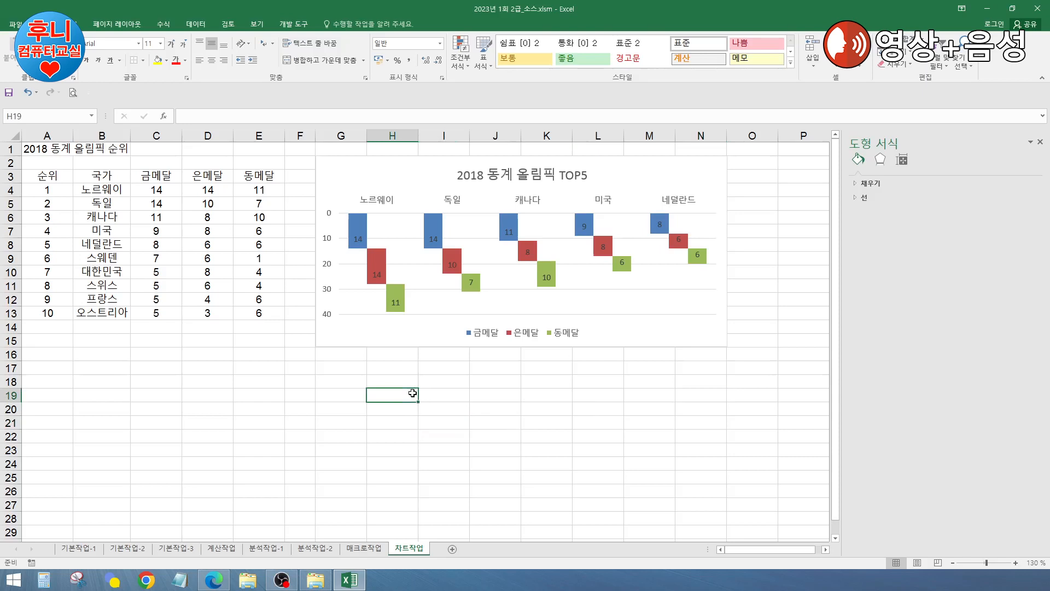
{"action": "left_click", "coordinate": [643, 182]}
{"action": "key", "text": "Down"}
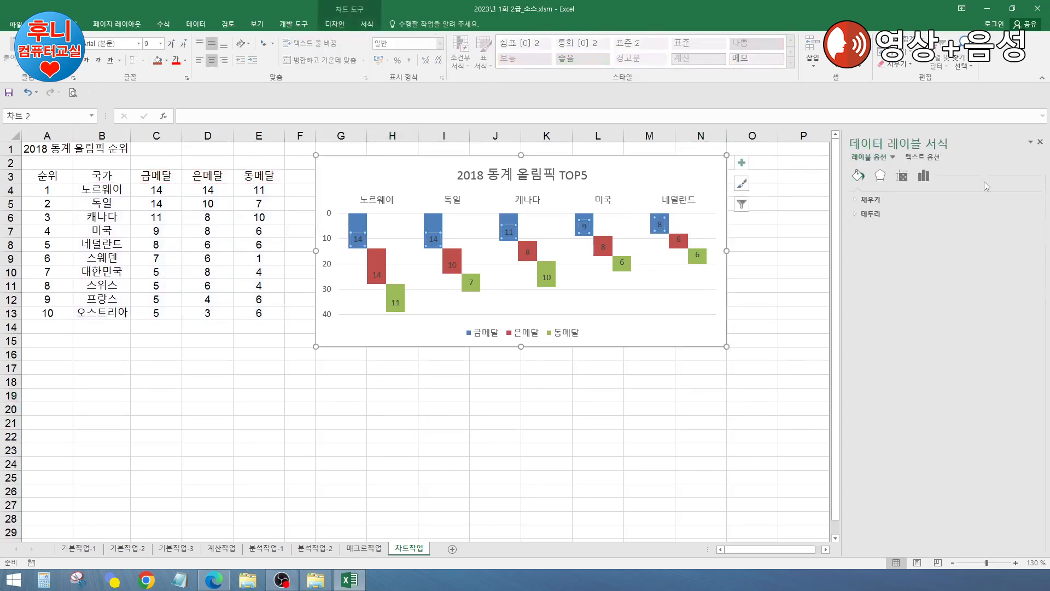